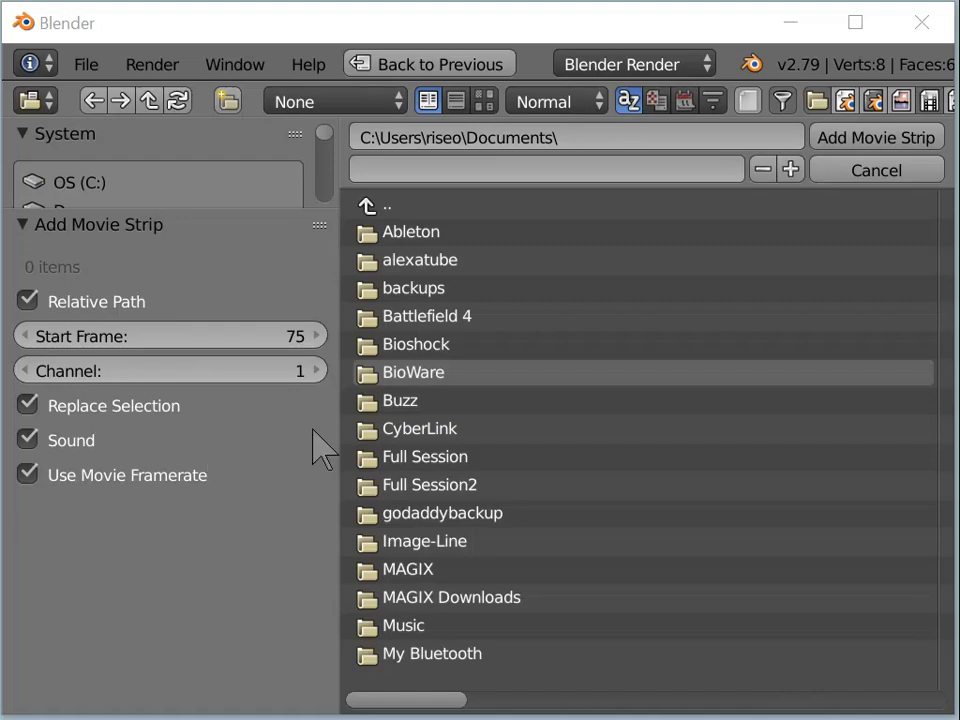
# Step: Cancel the Add Movie Strip file browser without adding any file
pyautogui.click(915, 176)
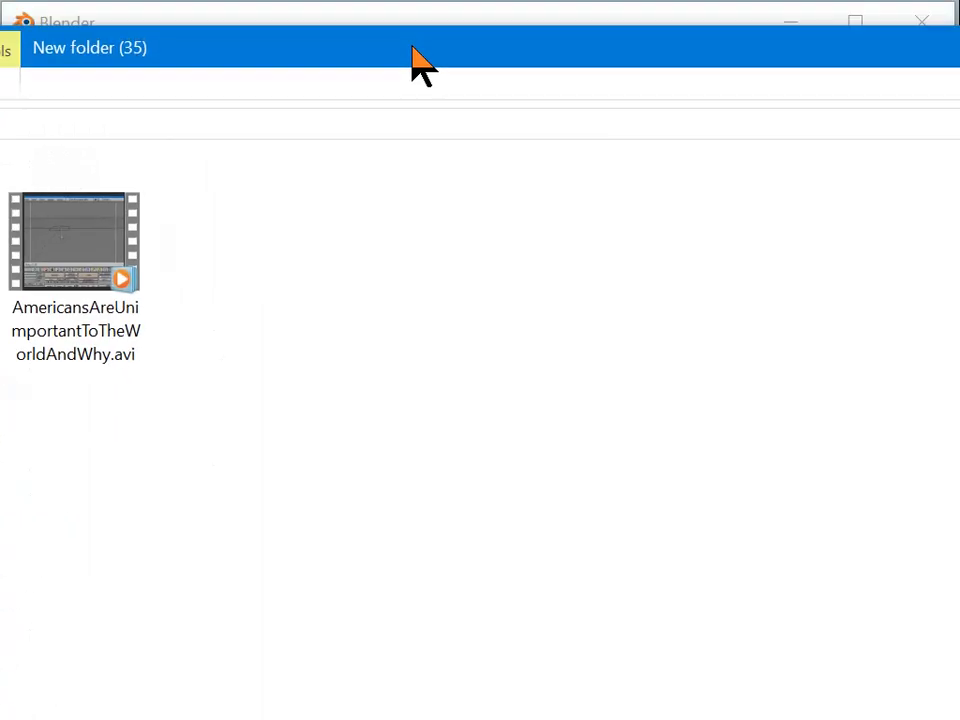
# Step: Move the File Explorer window showing New folder (35) over Blender
pyautogui.moveTo(411, 45); pyautogui.dragTo(728, 107)
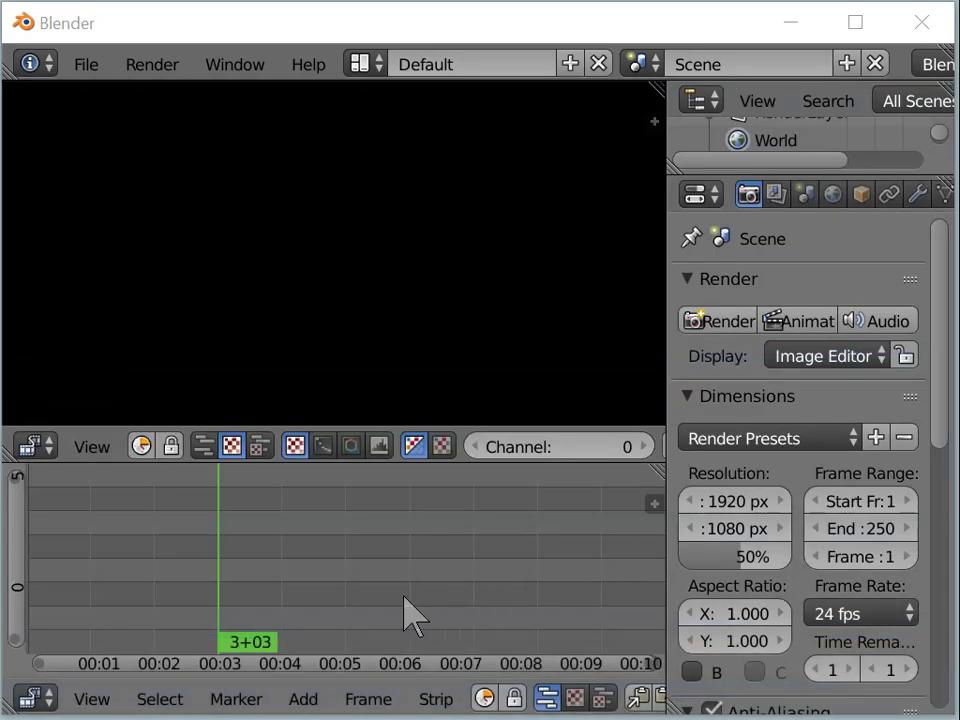
# Step: Return to Blender's sequencer and scrub the playhead back to frame 0
pyautogui.click(310, 605)
pyautogui.moveTo(310, 605); pyautogui.dragTo(25, 585)
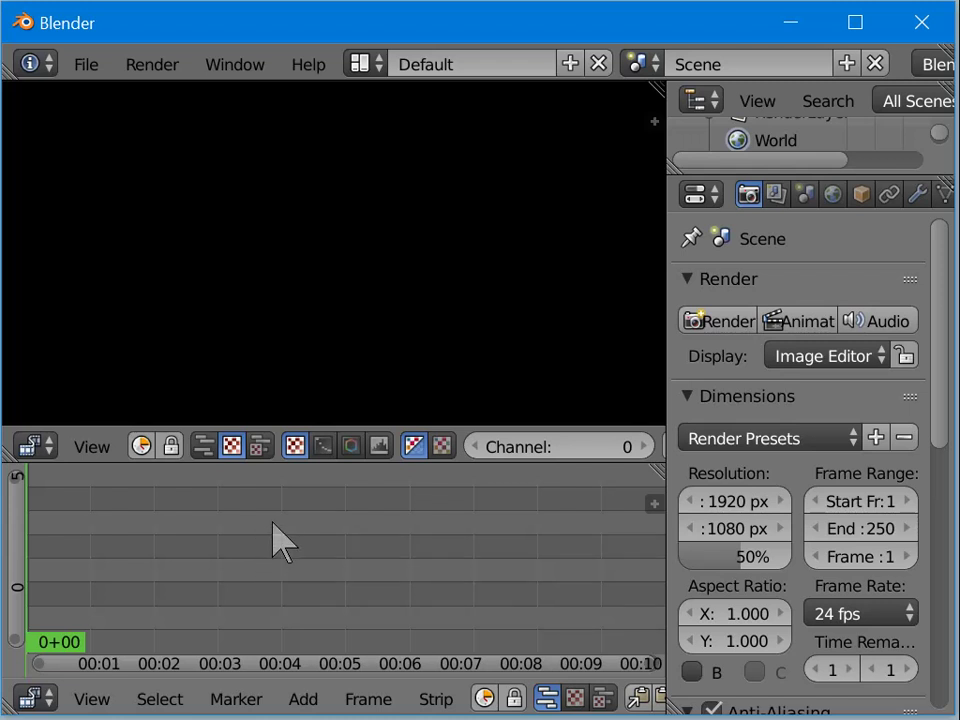
# Step: Add a Movie strip and select AmericansAreUnimportantToTheWorldAndWhy.avi from Desktop\New folder (35)
pyautogui.hotkey('shift', 'a')
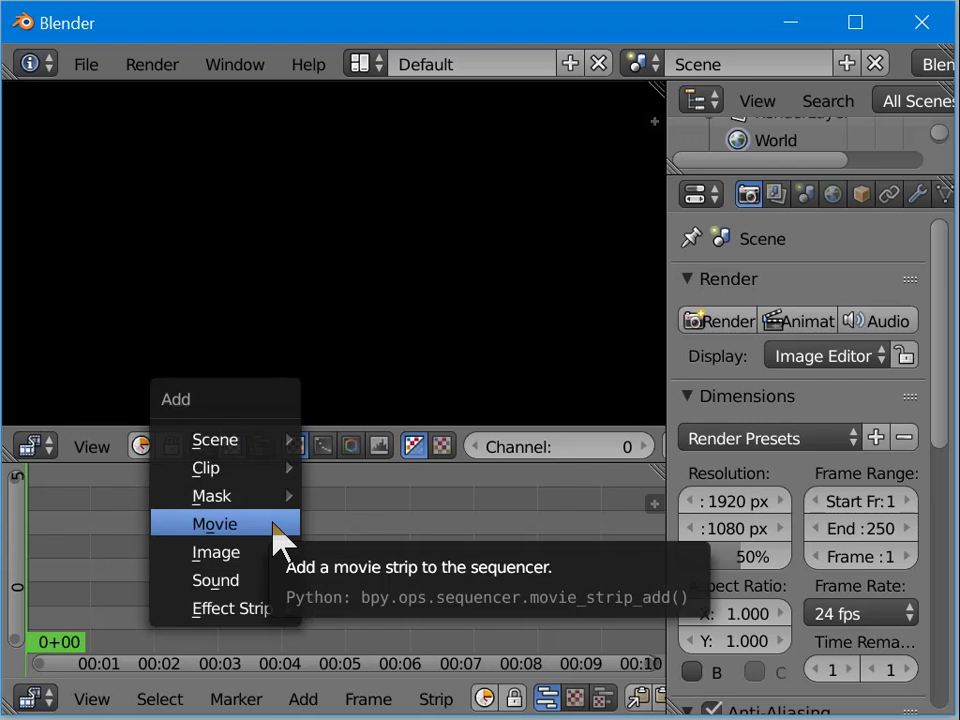
pyautogui.click(245, 528)
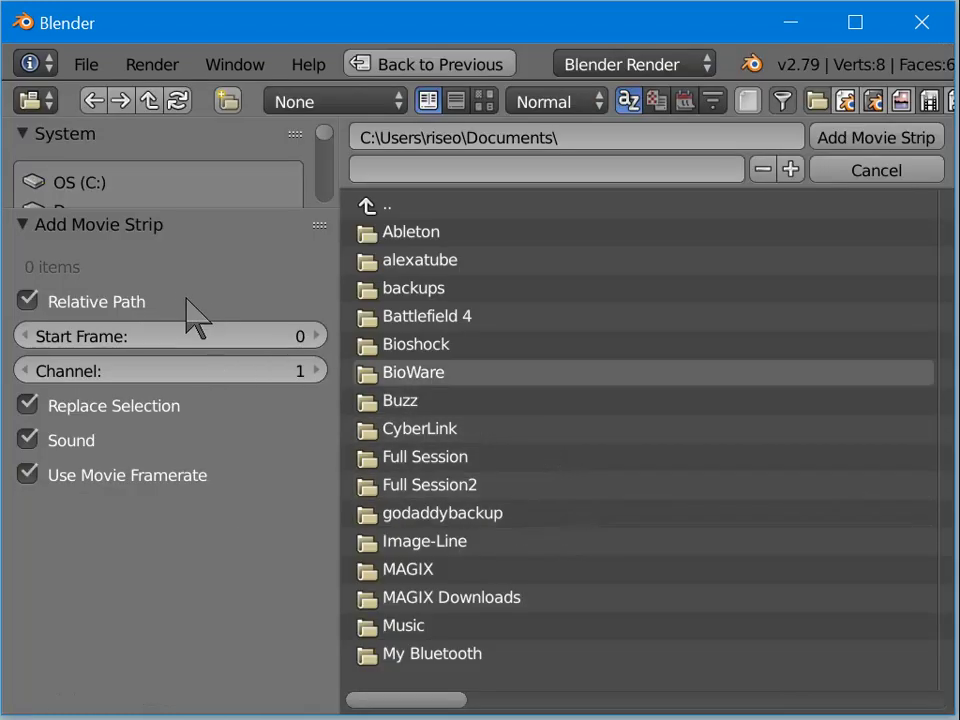
pyautogui.scroll(-2, 187, 175)
pyautogui.scroll(-5, 190, 180)
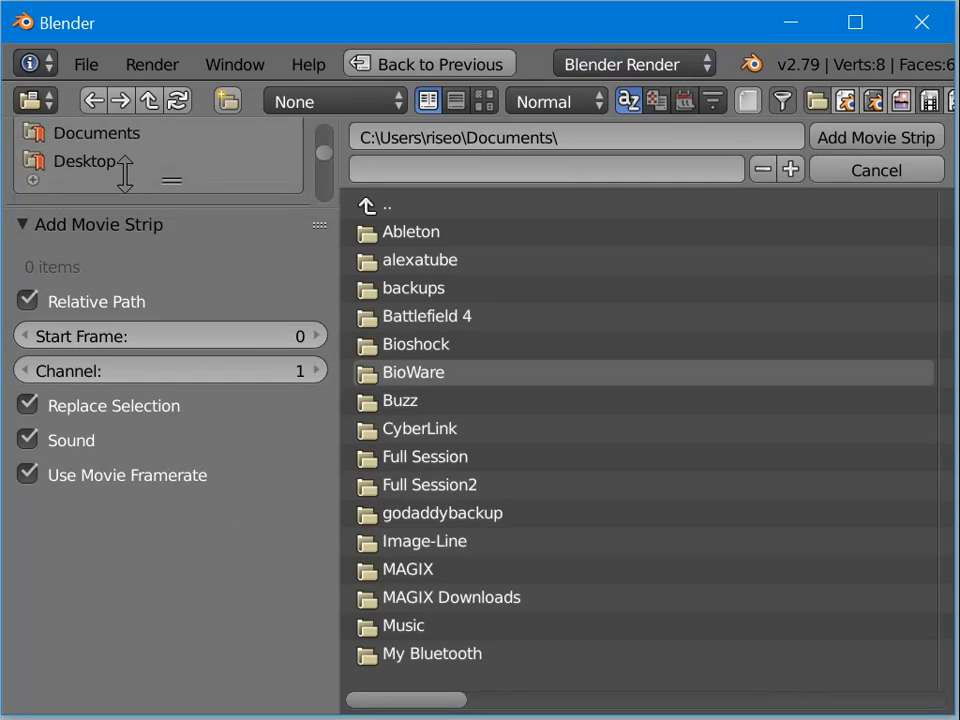
pyautogui.click(120, 162)
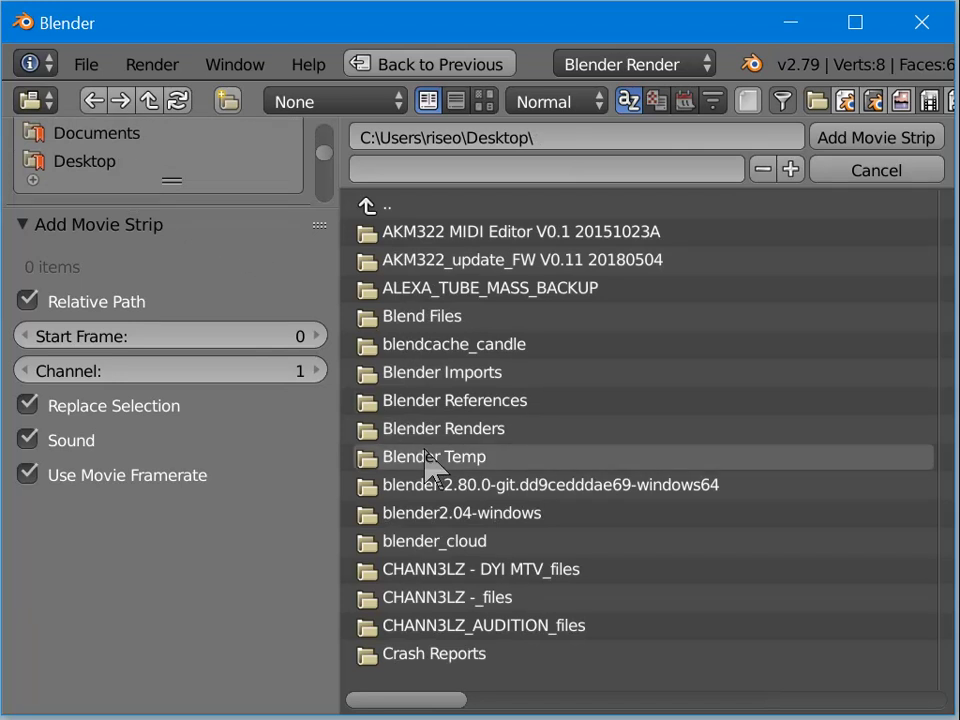
pyautogui.scroll(-4, 425, 465)
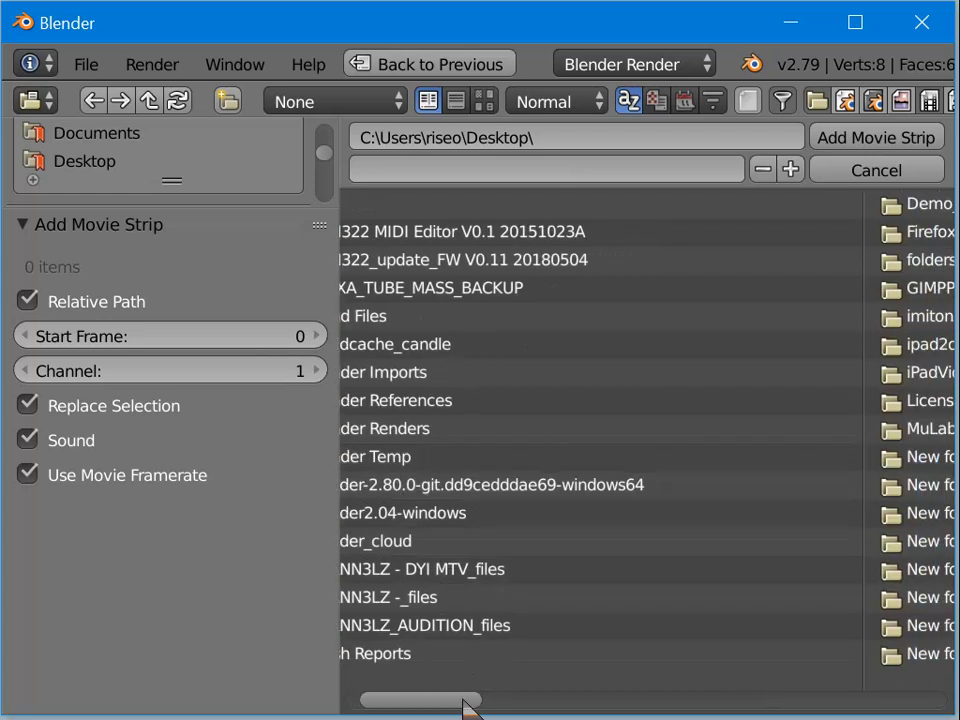
pyautogui.moveTo(454, 703); pyautogui.dragTo(793, 714)
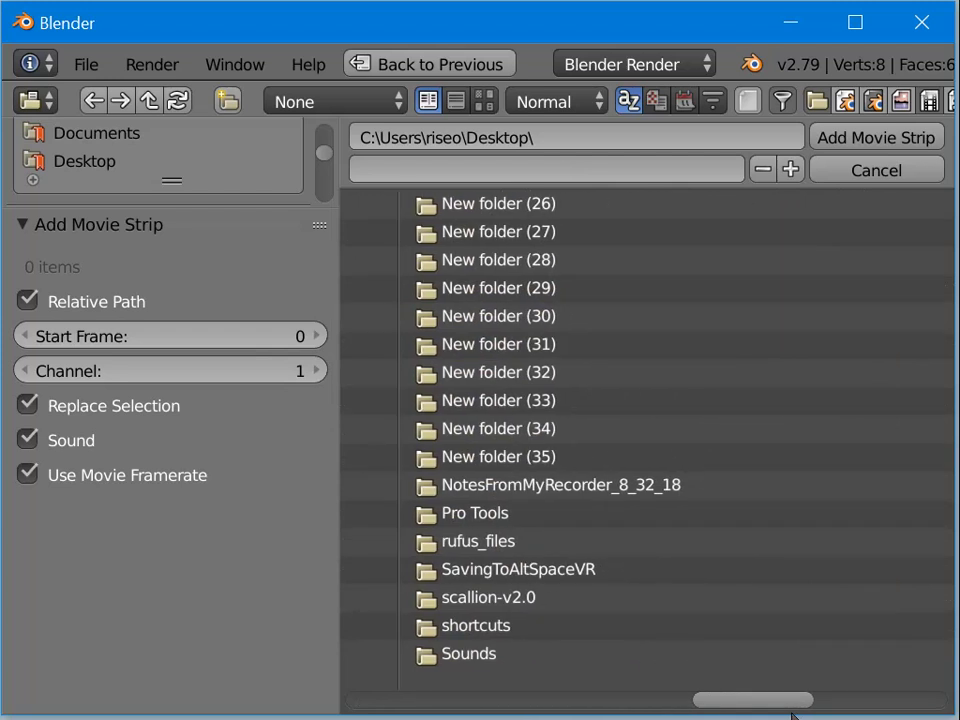
pyautogui.click(574, 458)
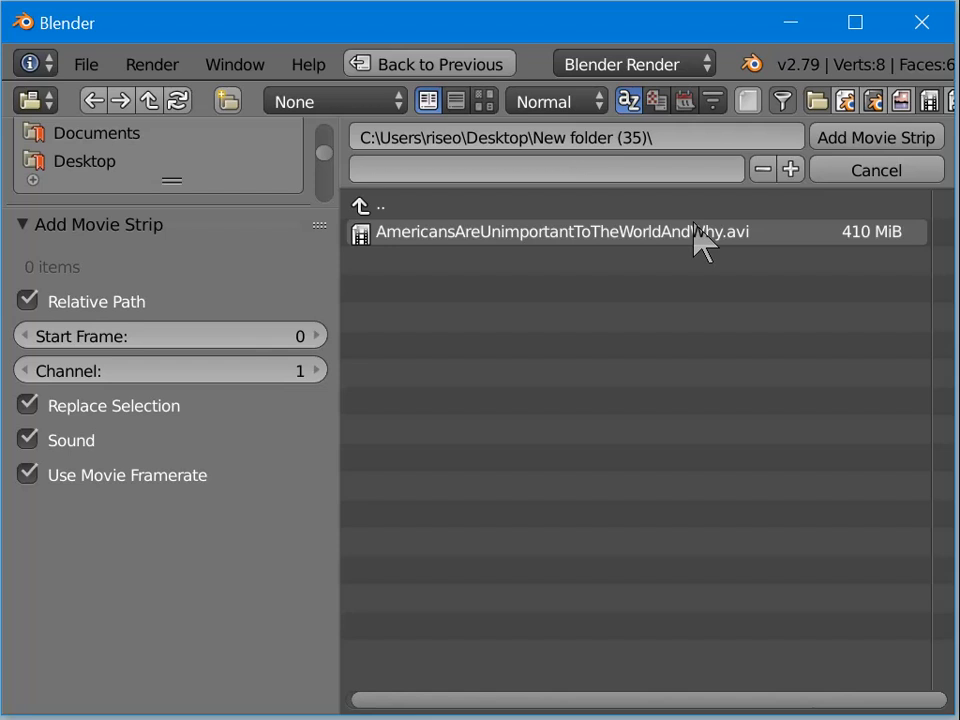
pyautogui.click(693, 230)
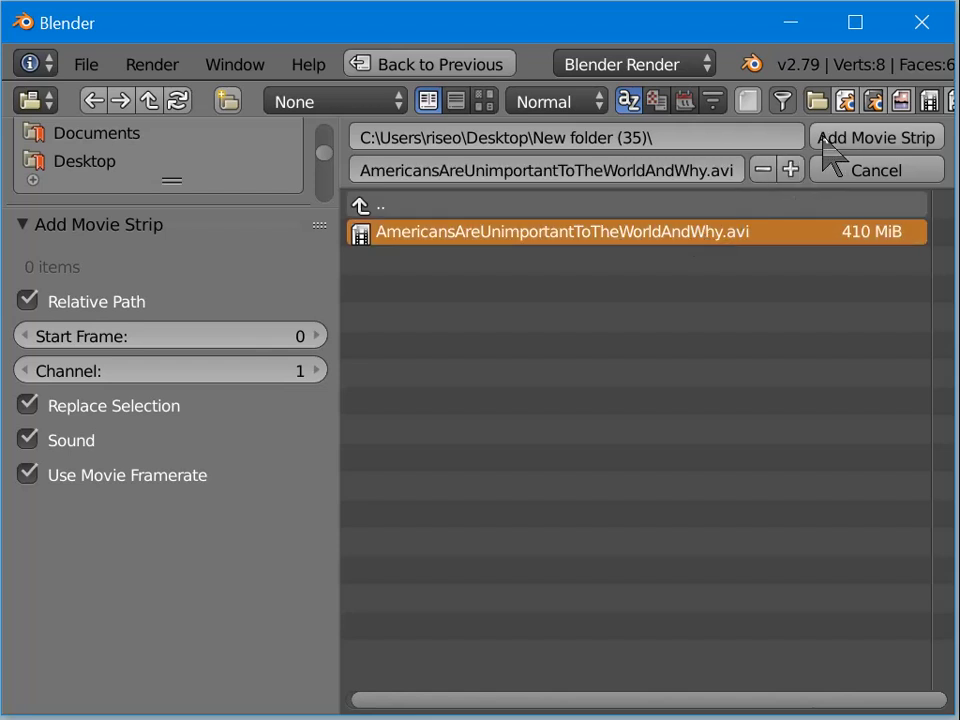
# Step: Add the video as movie and sound strips and zoom out to their full length
pyautogui.doubleClick(775, 232)
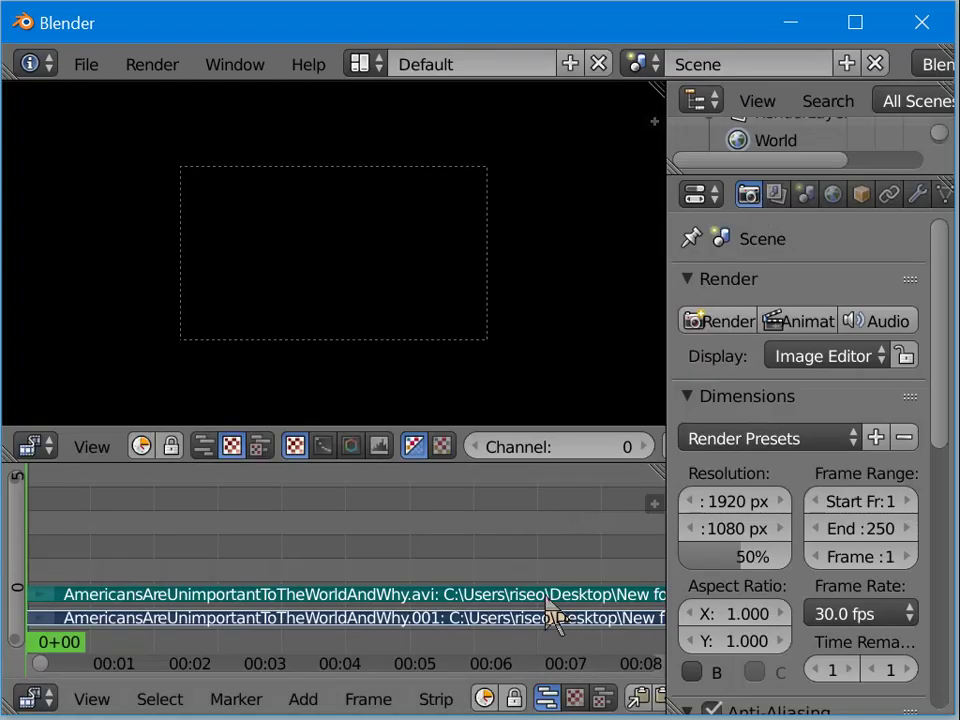
pyautogui.keyDown('ctrl'); pyautogui.moveTo(456, 540); pyautogui.dragTo(428, 555, button='middle'); pyautogui.keyUp('ctrl')
pyautogui.moveTo(499, 561); pyautogui.dragTo(439, 540, button='middle')
pyautogui.keyDown('ctrl'); pyautogui.moveTo(493, 523); pyautogui.dragTo(40, 542, button='middle'); pyautogui.keyUp('ctrl')
pyautogui.moveTo(480, 562); pyautogui.dragTo(288, 515, button='middle')
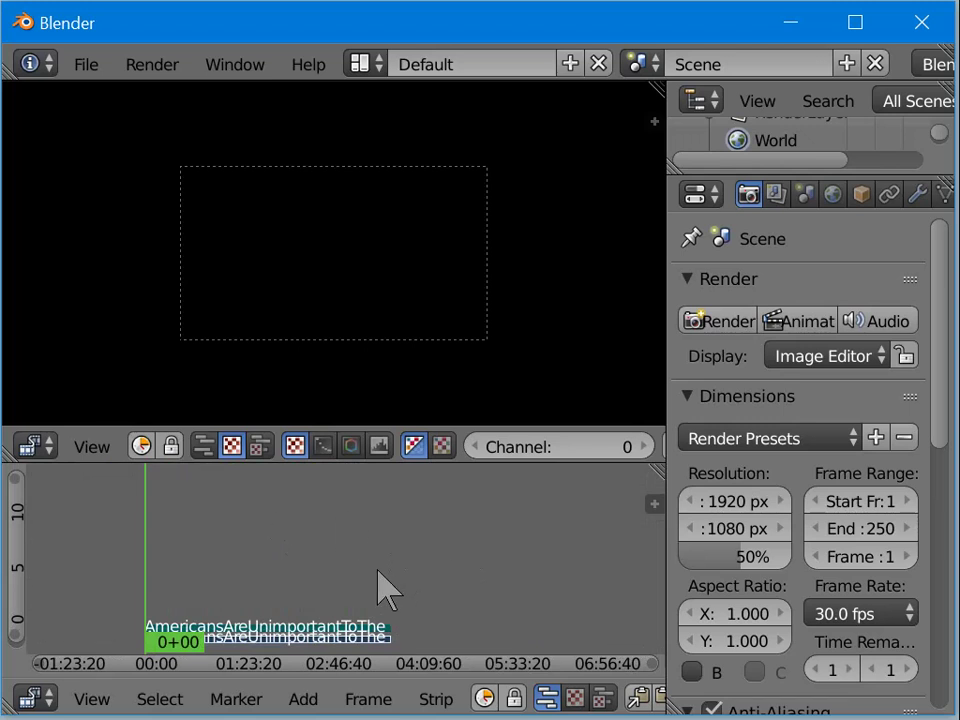
# Step: Frame both strips from time 0, select the movie strip, and zoom in on them
pyautogui.scroll(4, 390, 570)
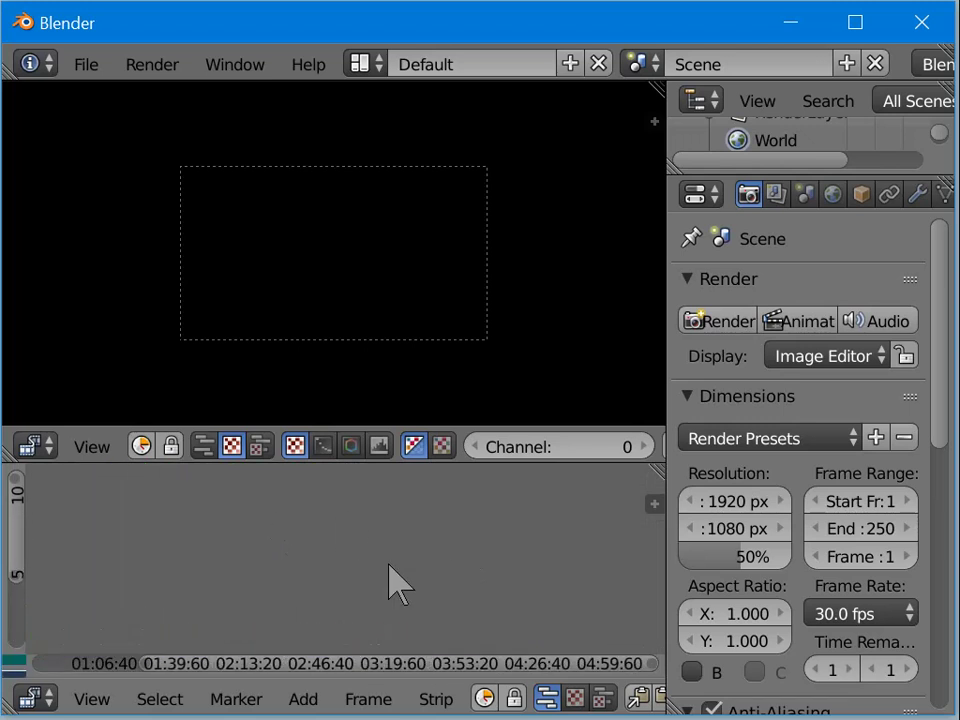
pyautogui.moveTo(343, 574); pyautogui.dragTo(494, 645, button='middle')
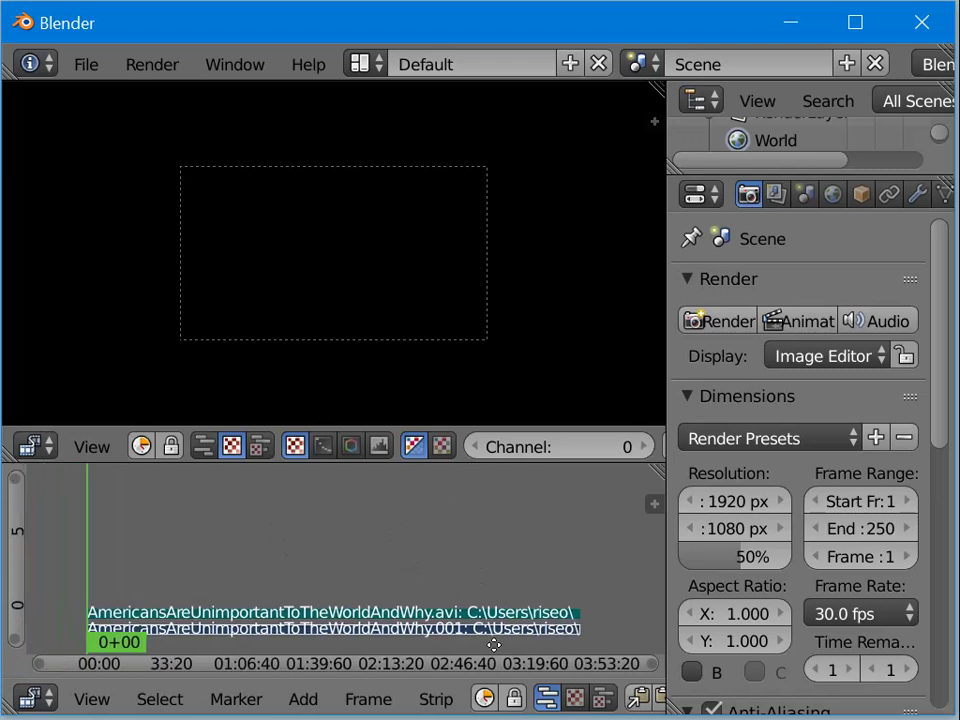
pyautogui.rightClick(421, 608)
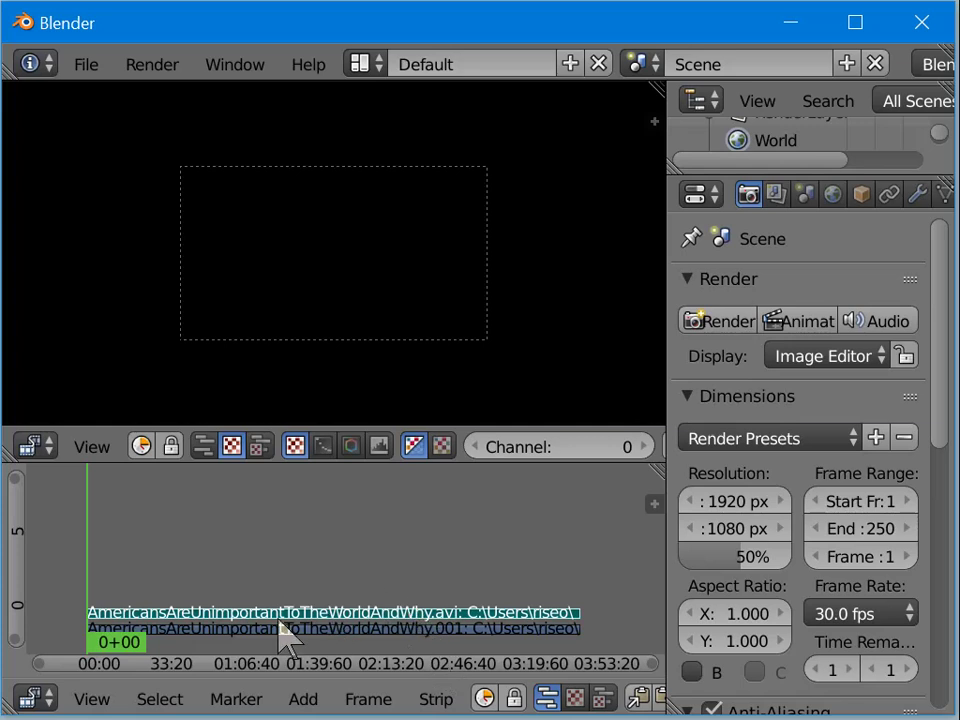
pyautogui.keyDown('ctrl'); pyautogui.moveTo(268, 618); pyautogui.dragTo(294, 583, button='middle'); pyautogui.keyUp('ctrl')
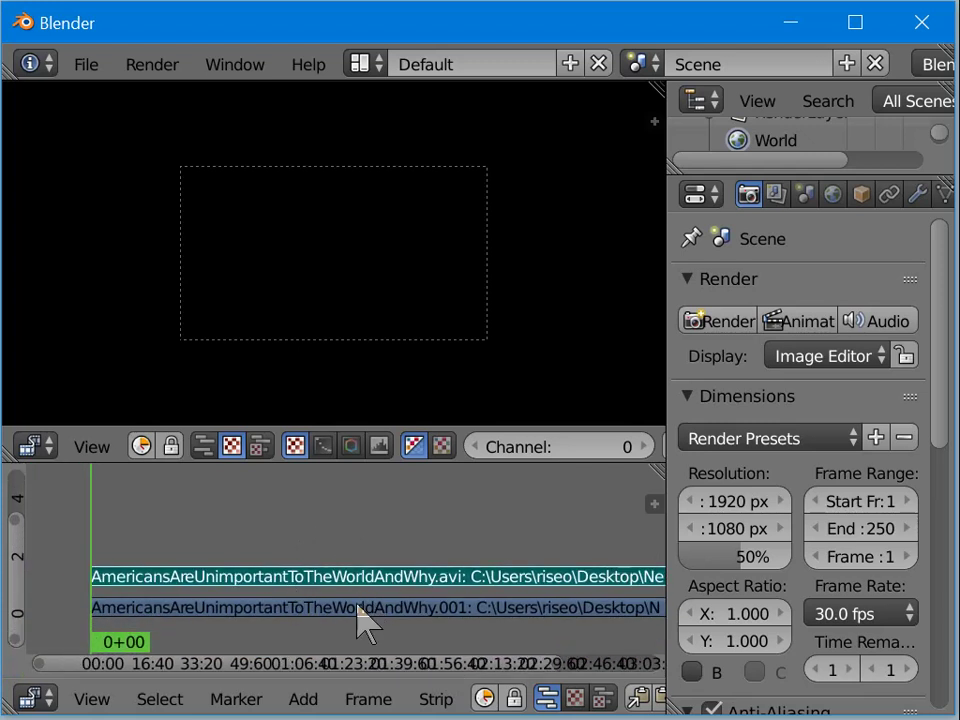
# Step: Erase the upper .avi strip, keeping the playhead at 49:14+05
pyautogui.click(240, 547)
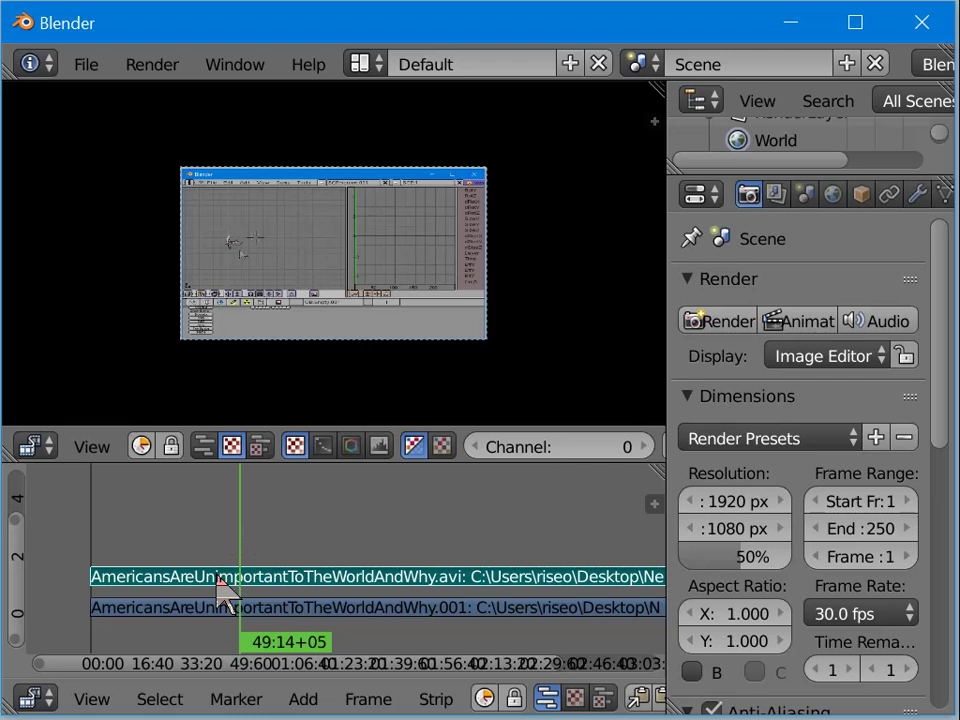
pyautogui.press('x')
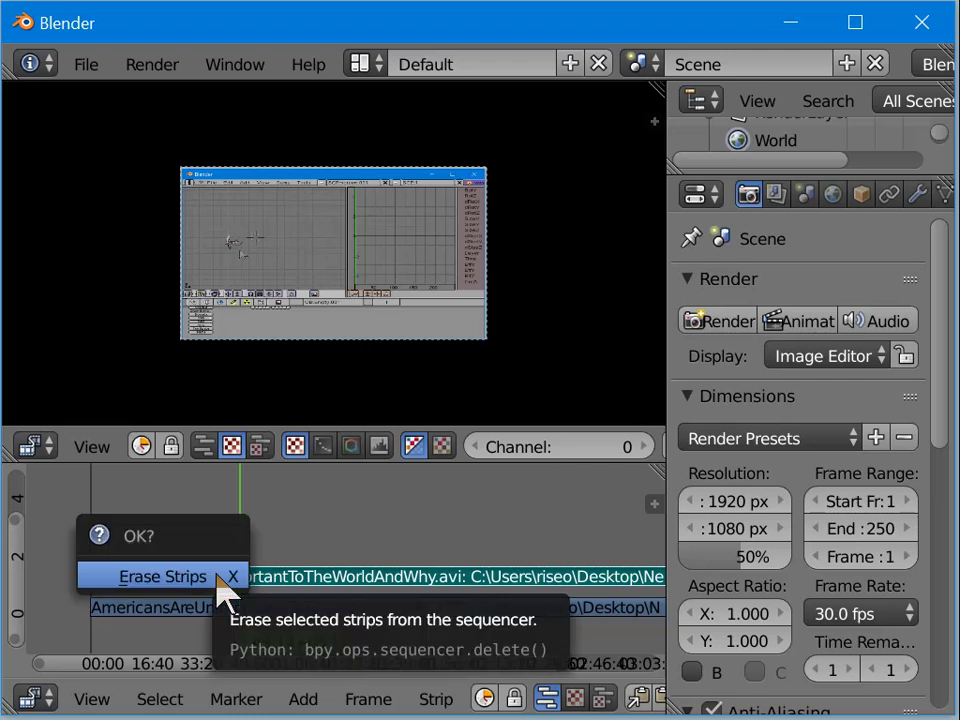
pyautogui.click(224, 590)
pyautogui.click(214, 578)
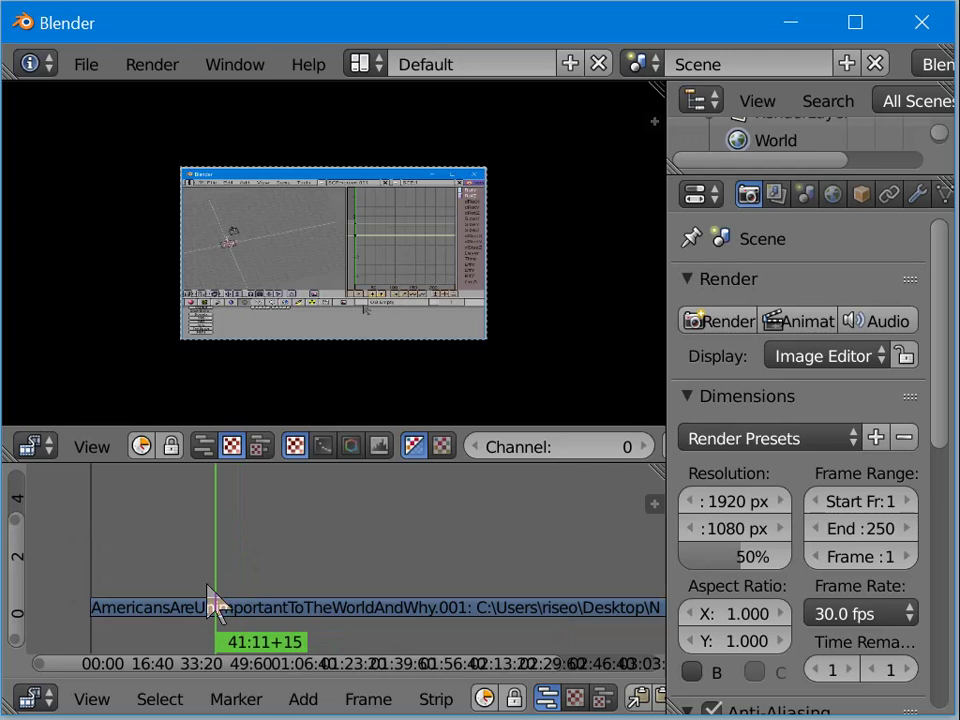
pyautogui.hotkey('ctrl', 'z')
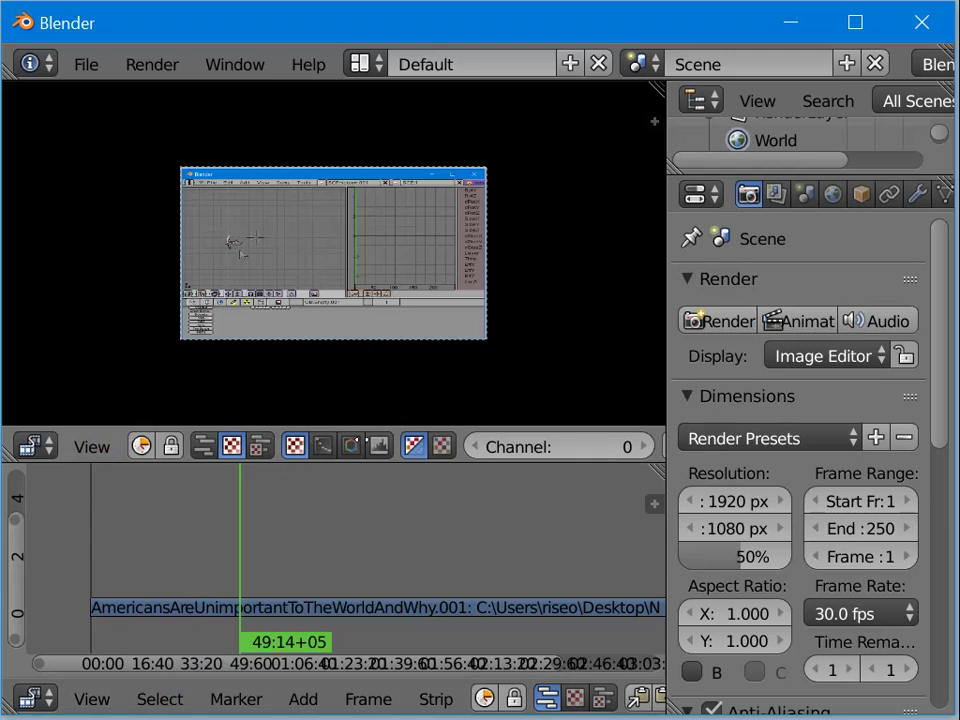
pyautogui.moveTo(448, 458); pyautogui.dragTo(330, 480, button='middle')
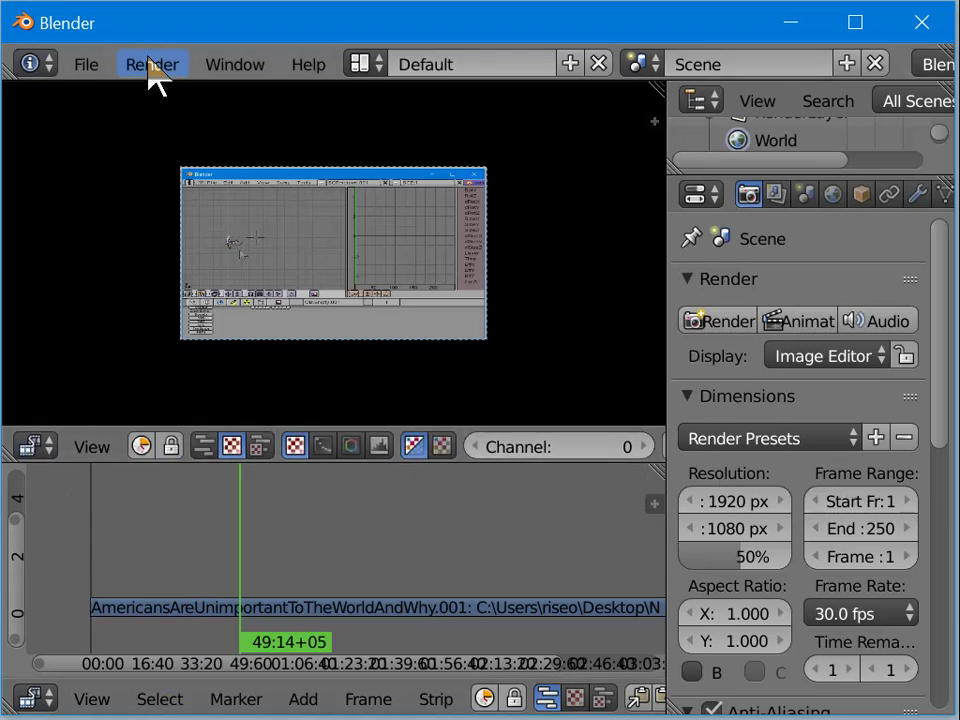
# Step: Run Undo from the command search, returning the playhead to 49:14+05
pyautogui.click(104, 64)
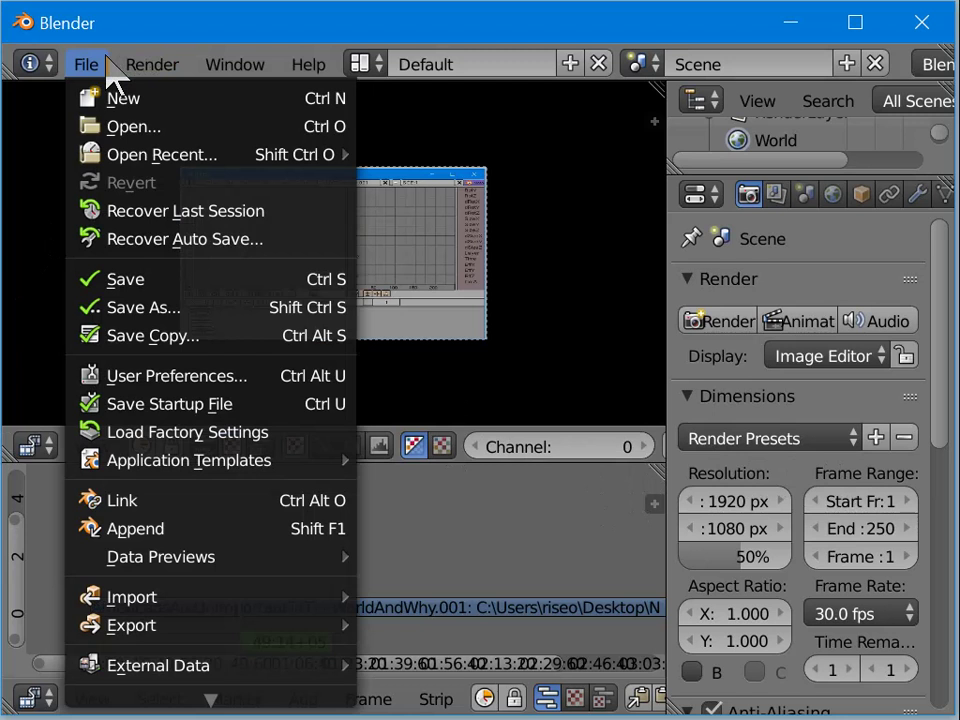
pyautogui.moveTo(148, 58)
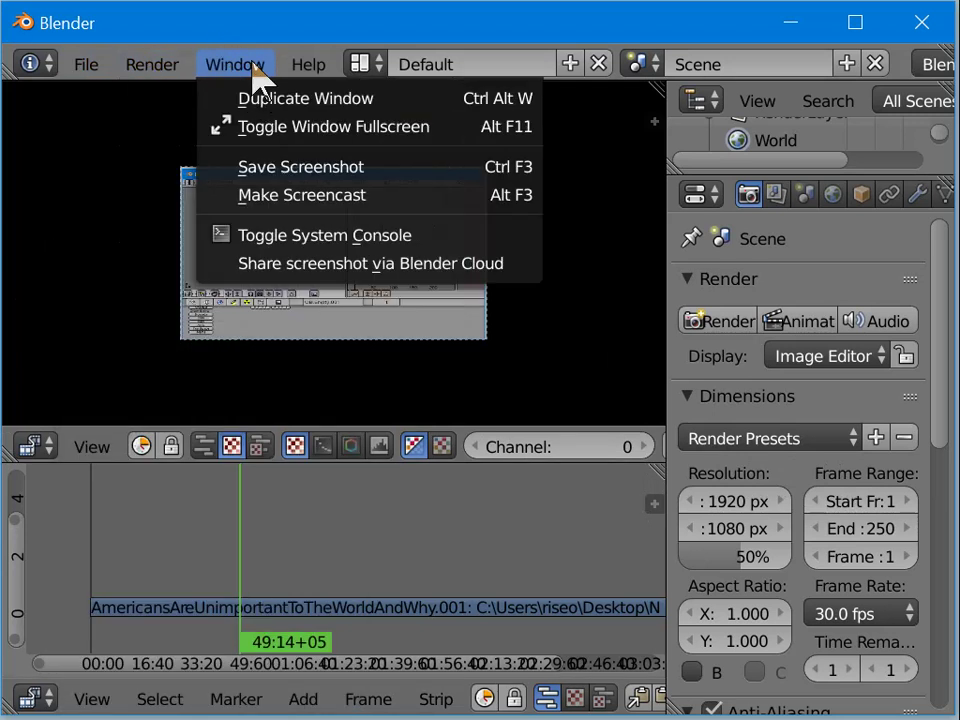
pyautogui.click(129, 540)
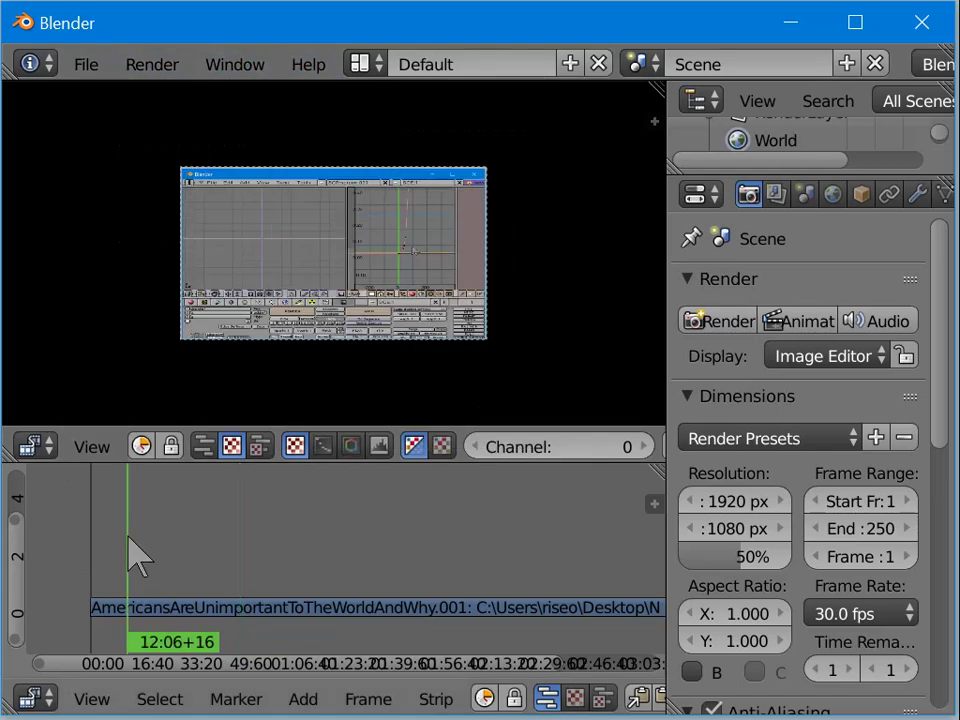
pyautogui.press('space')
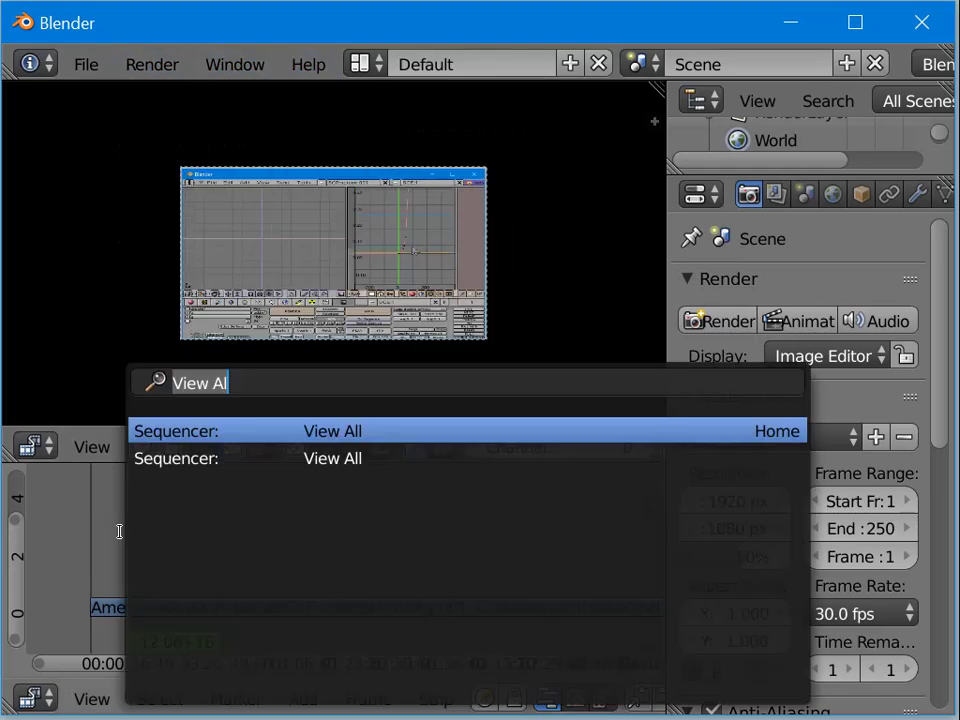
pyautogui.write('undo')
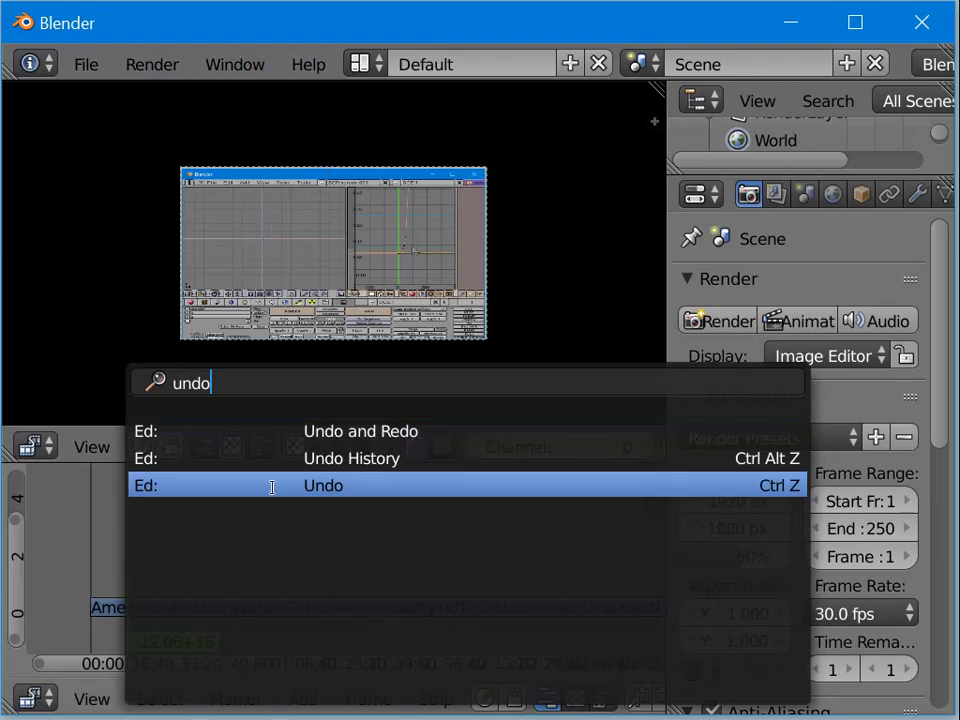
pyautogui.press('Return')
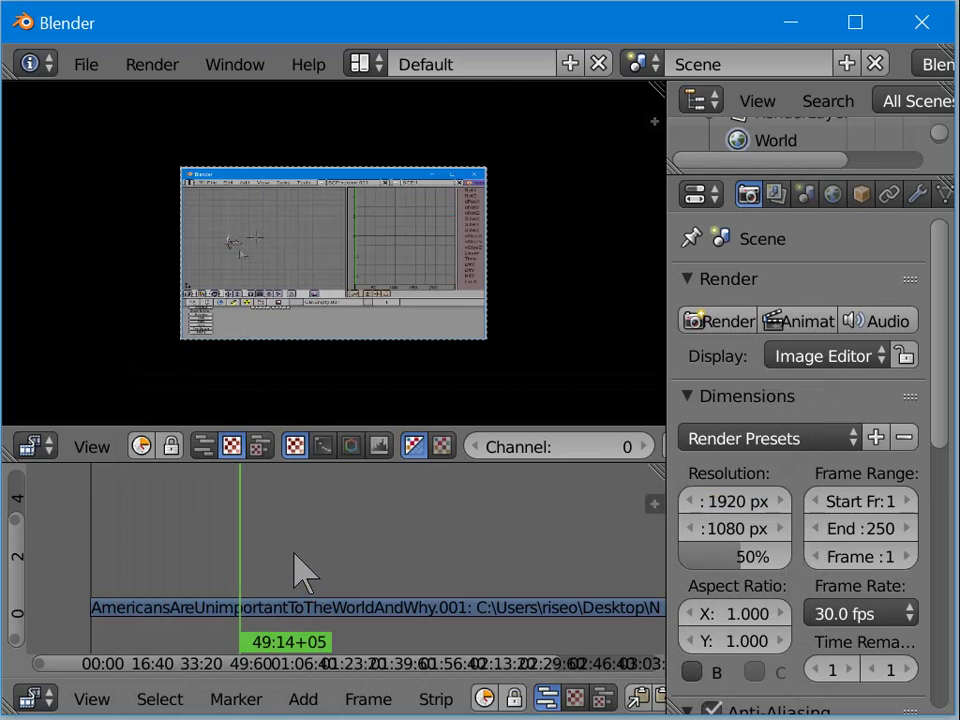
# Step: Undo to restore the .avi strip above .001, then scrub through the video
pyautogui.hotkey('ctrl', 'z')
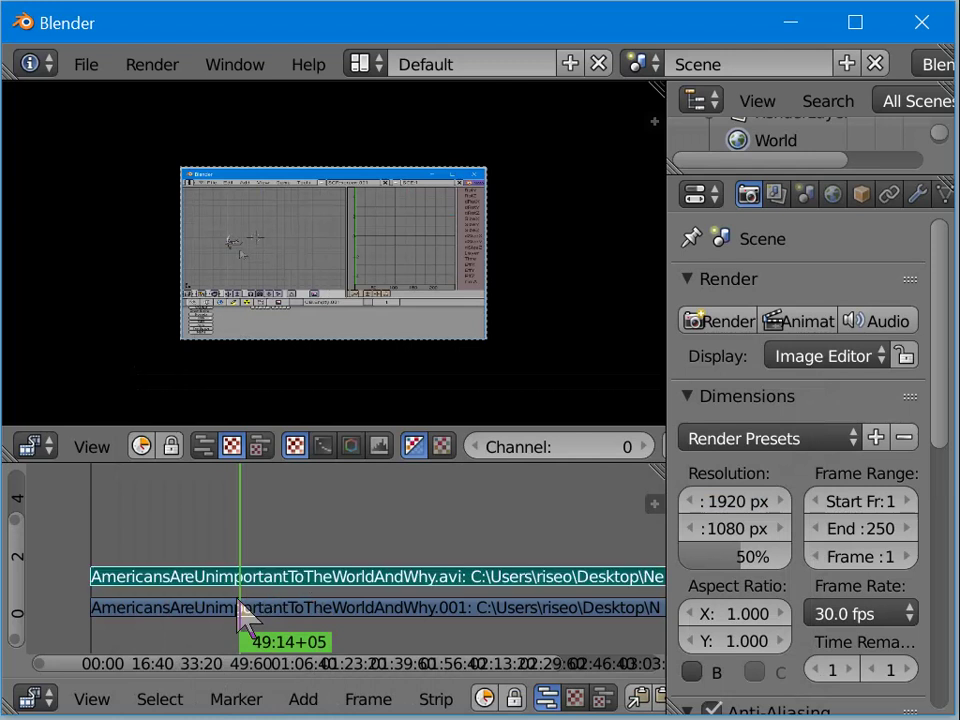
pyautogui.hotkey('ctrl', 'z')
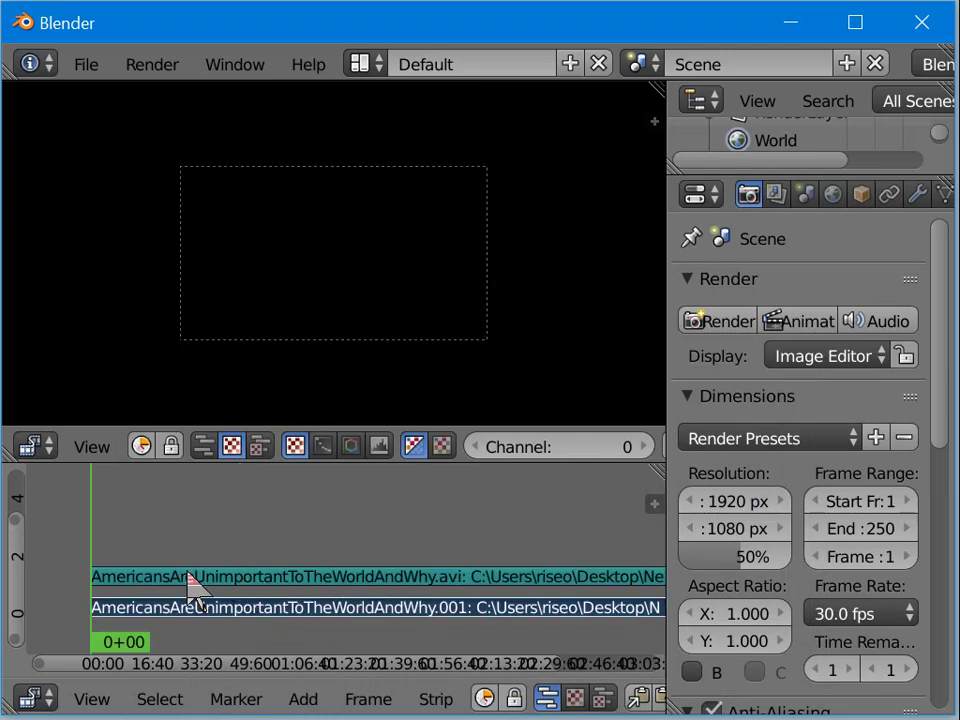
pyautogui.moveTo(189, 574); pyautogui.dragTo(178, 573)
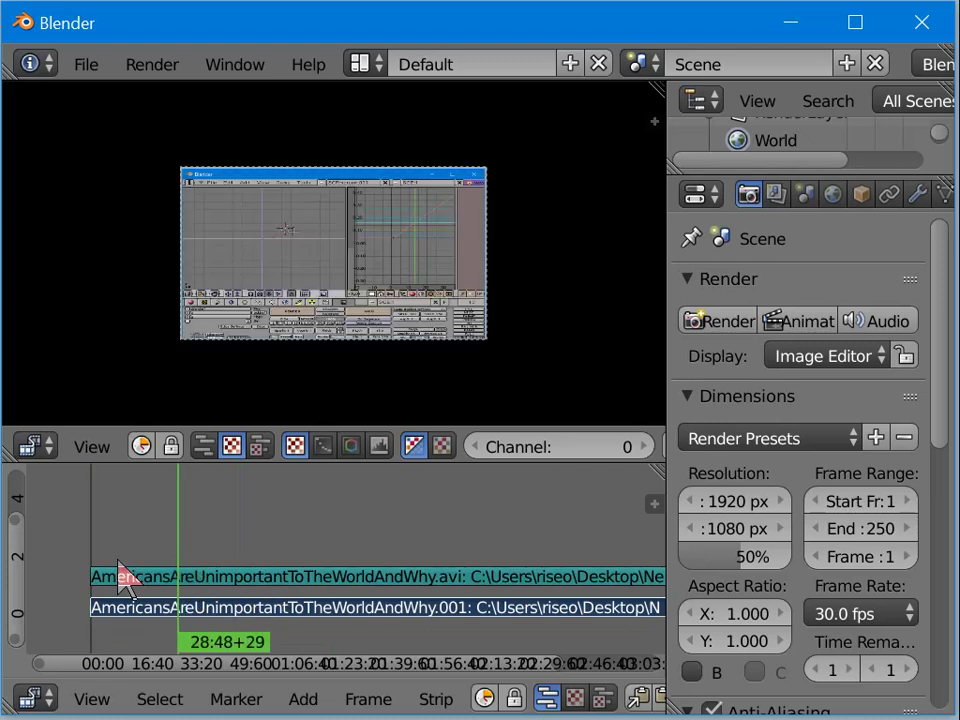
pyautogui.moveTo(117, 565); pyautogui.dragTo(81, 566)
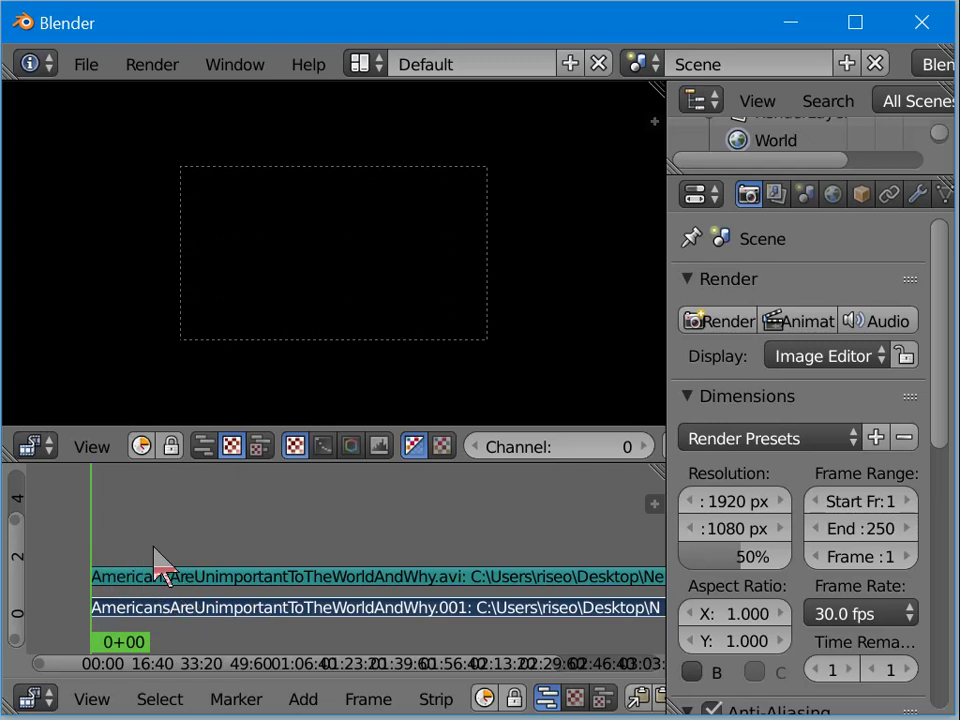
pyautogui.moveTo(154, 549); pyautogui.dragTo(193, 544)
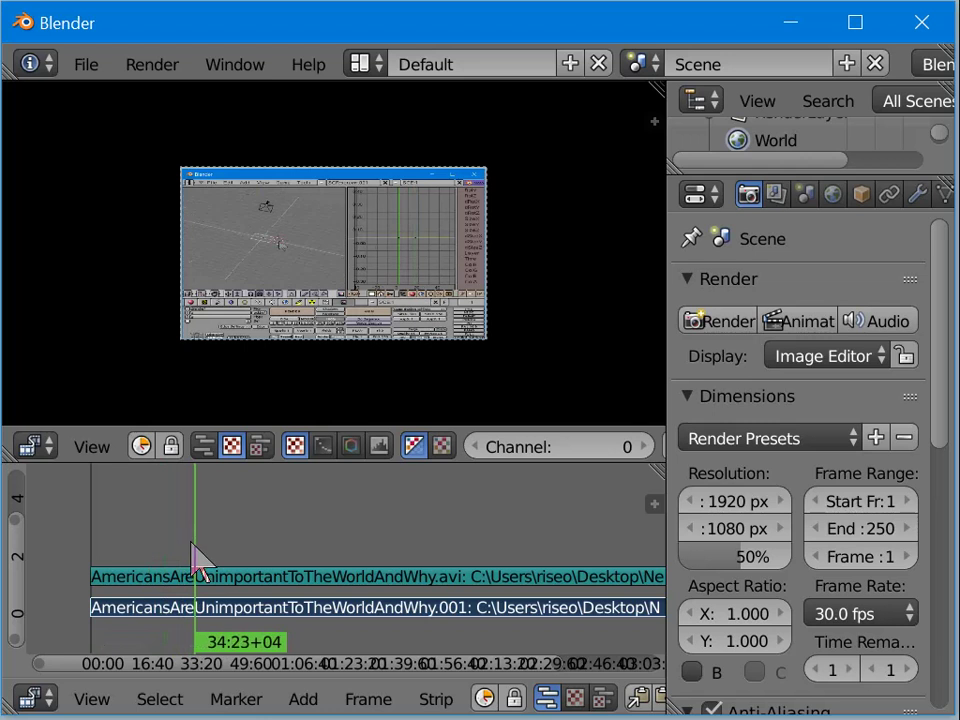
# Step: Play the sequence from its start and stop at 34:23+04
pyautogui.hotkey('shift', 'Left')
pyautogui.hotkey('alt', 'a')
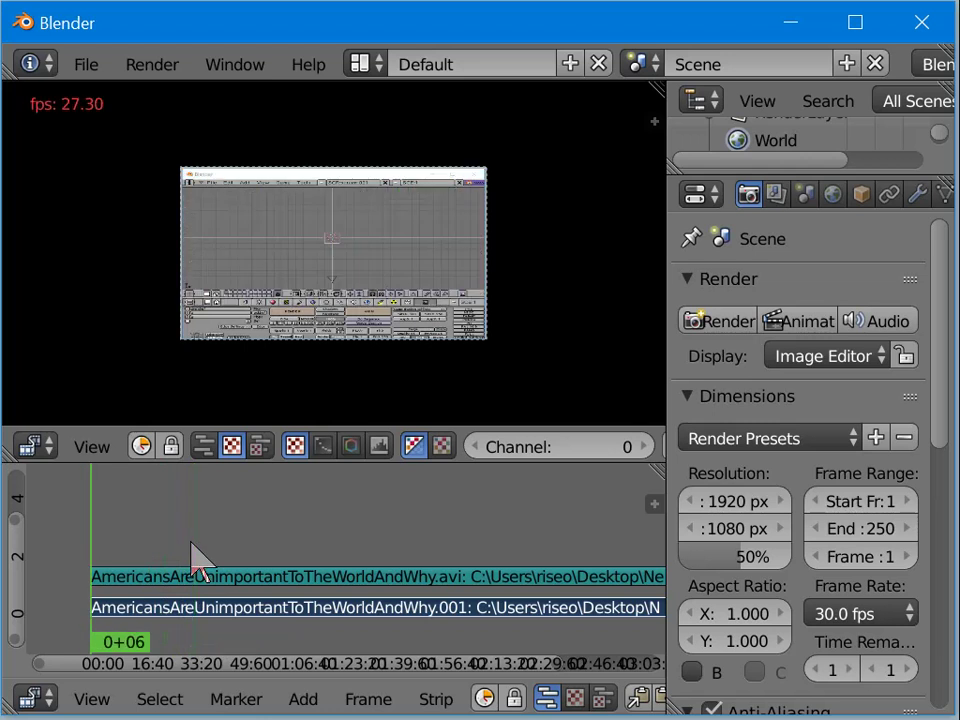
pyautogui.hotkey('shift', 'Left')
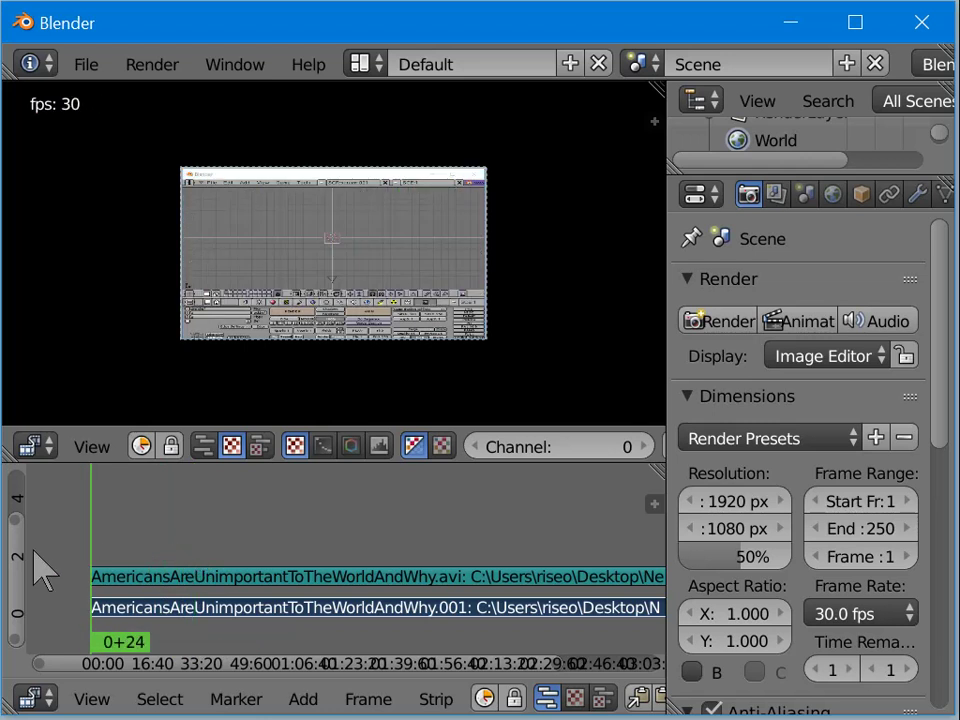
pyautogui.press('Escape')
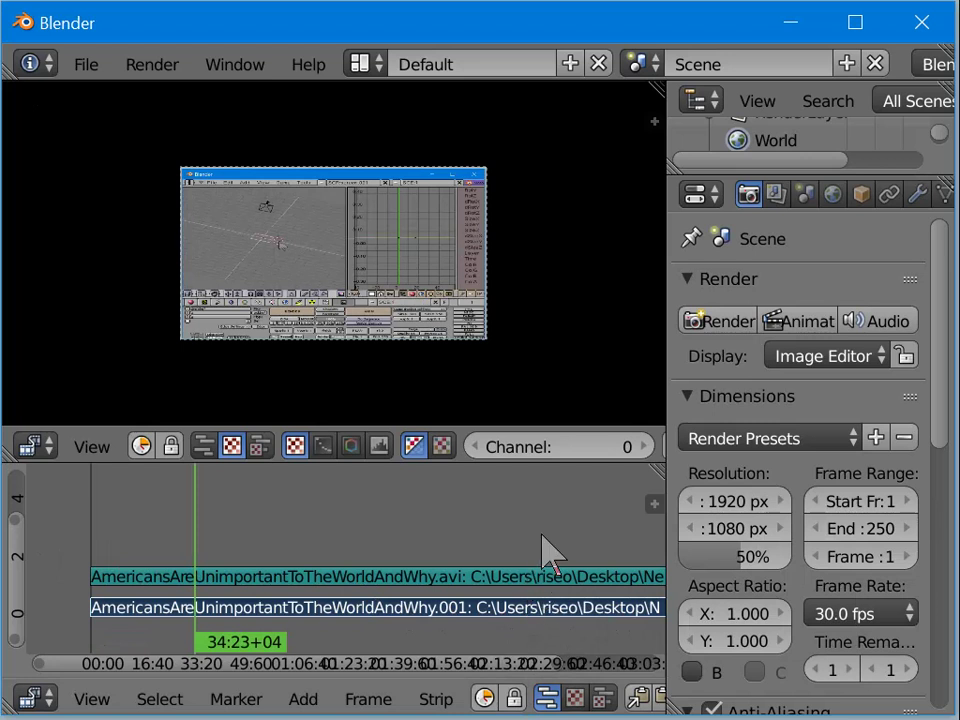
# Step: Zoom out to the whole strip and select its end, reading last frame 402160
pyautogui.keyDown('ctrl'); pyautogui.moveTo(549, 553); pyautogui.dragTo(452, 528, button='middle'); pyautogui.keyUp('ctrl')
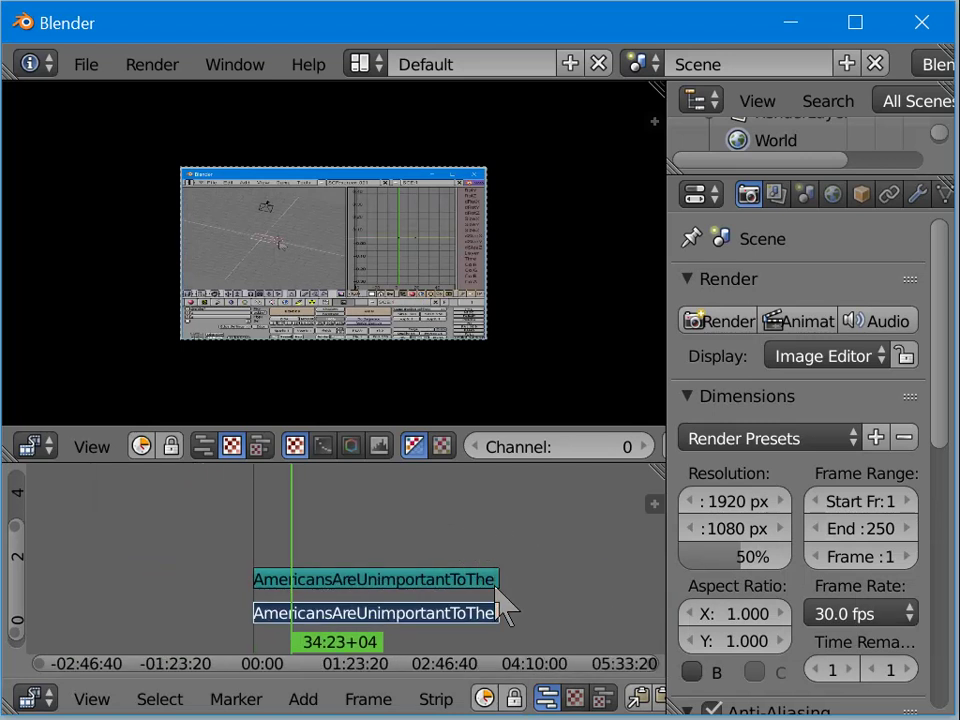
pyautogui.rightClick(497, 596)
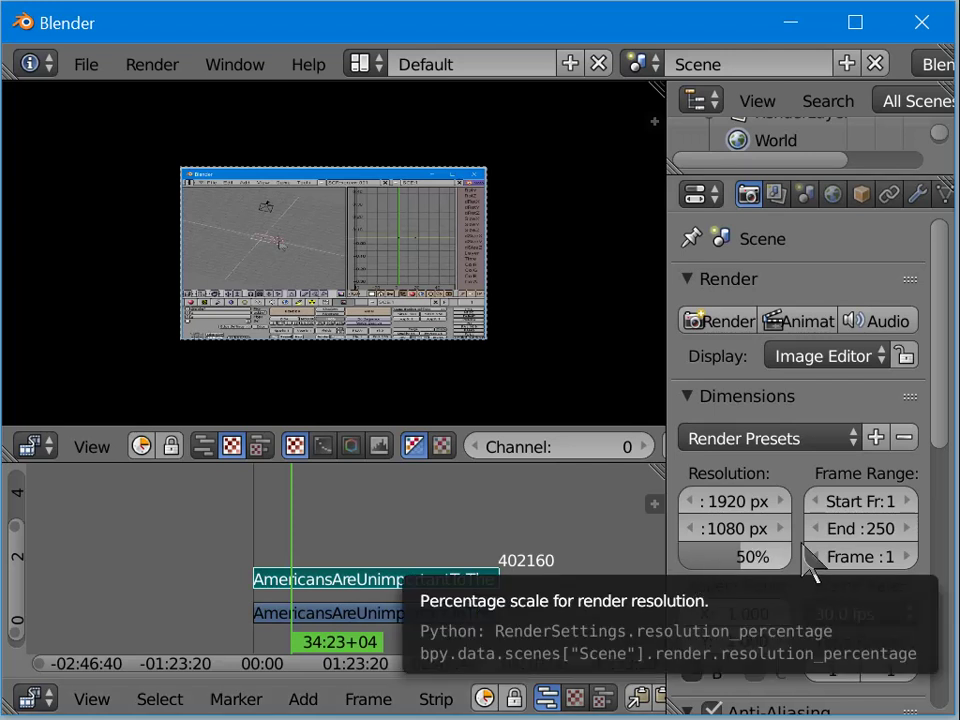
# Step: Change the scene End frame from 250 to 402160 and play the sequence back
pyautogui.click(876, 528)
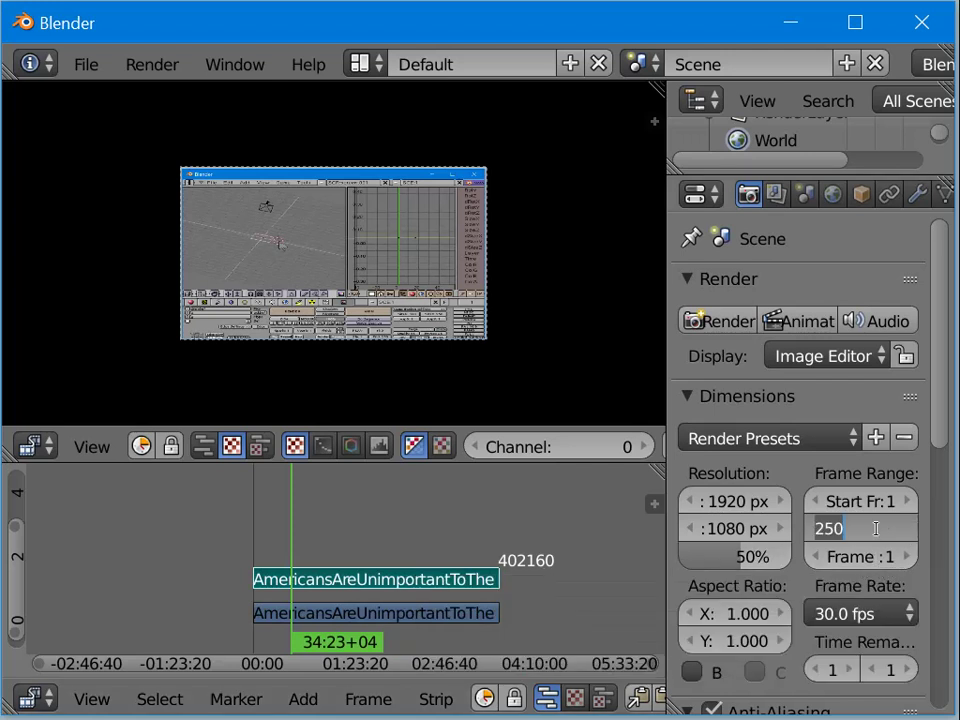
pyautogui.press('BackSpace')
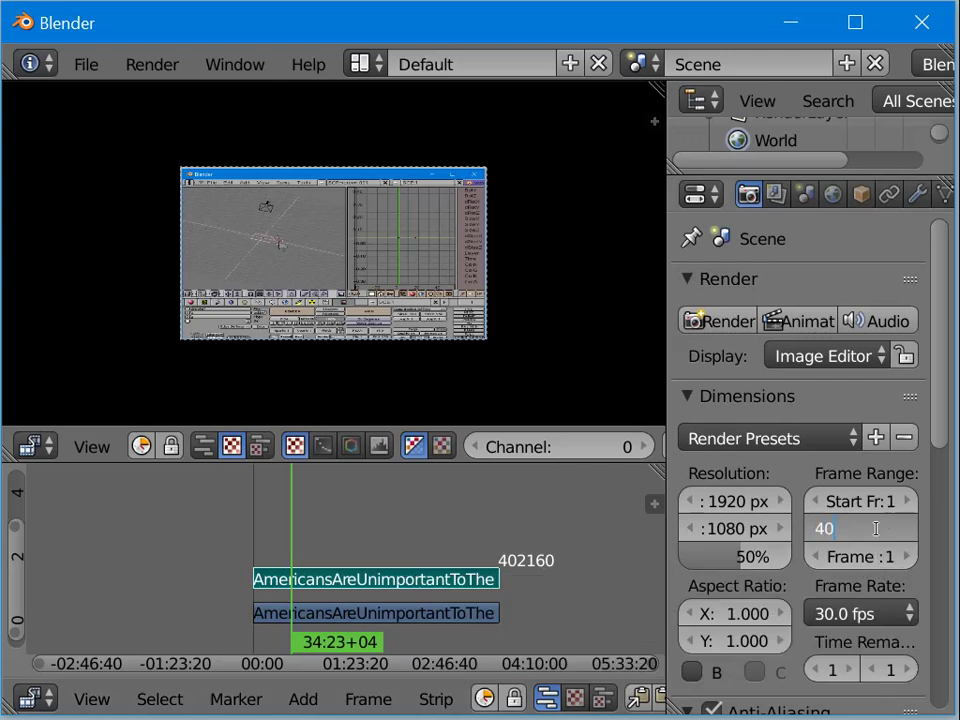
pyautogui.press('Return')
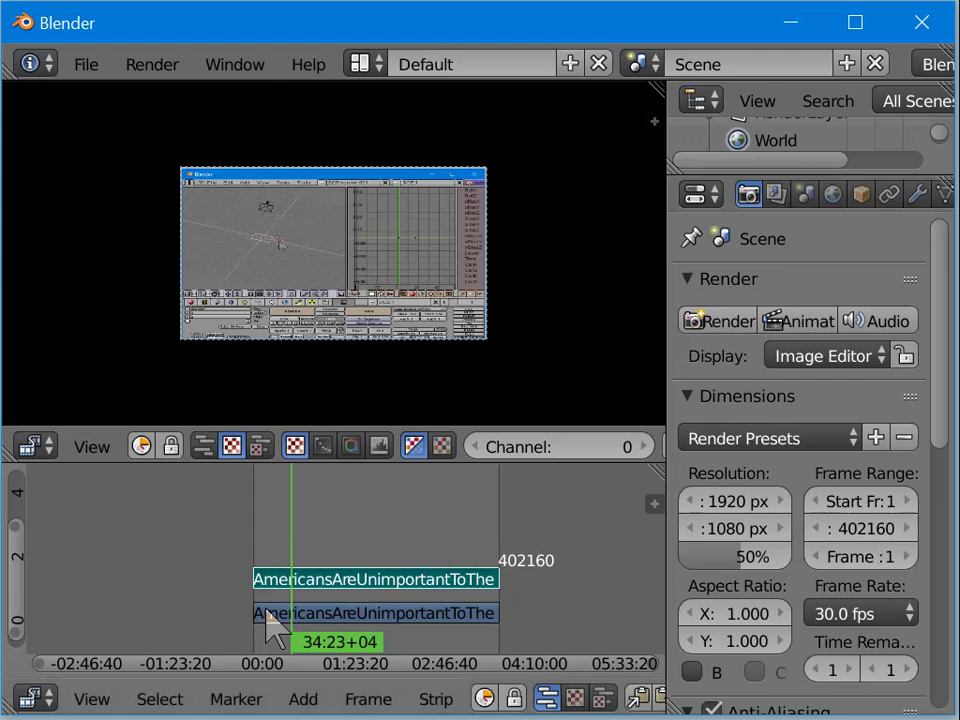
pyautogui.hotkey('alt', 'a')
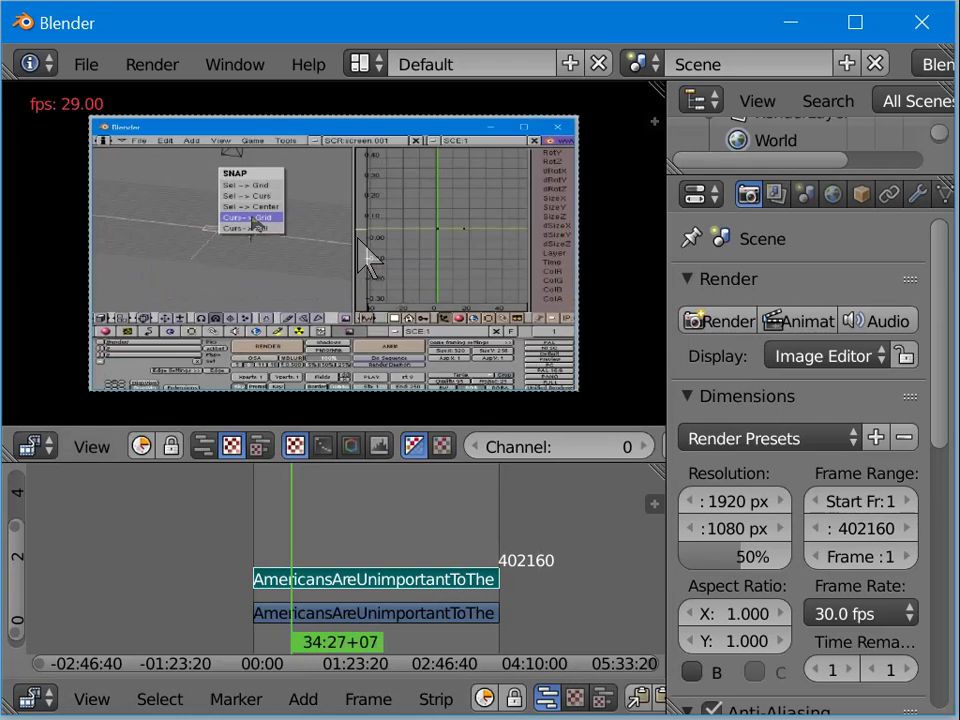
# Step: Jump the playhead forward through the strip, zooming in, up to about 01:43:56
pyautogui.click(320, 556)
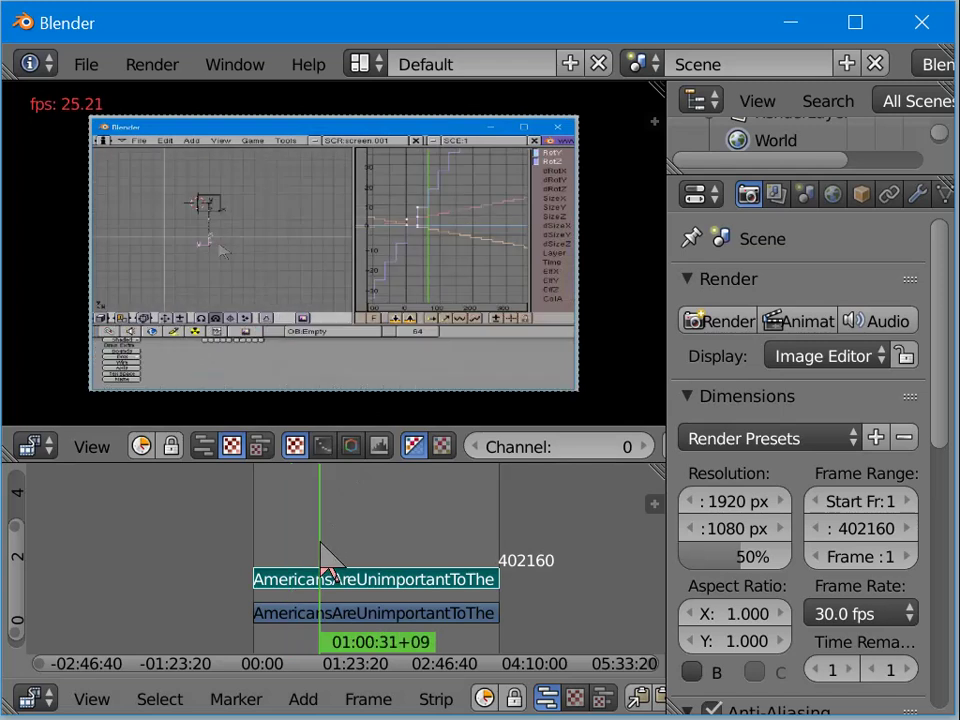
pyautogui.click(325, 552)
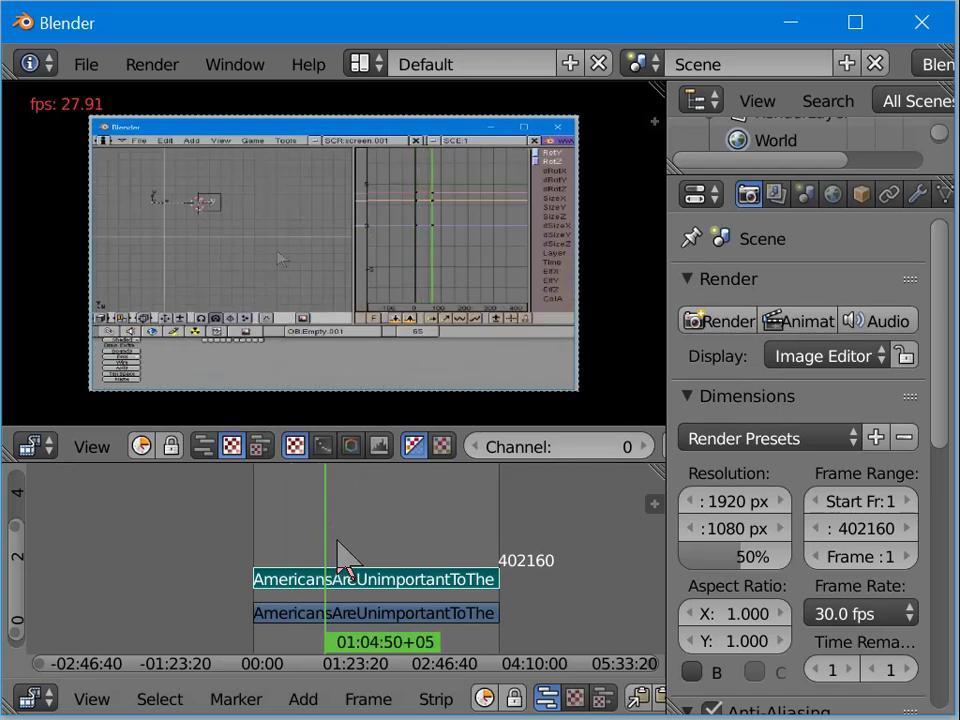
pyautogui.click(337, 542)
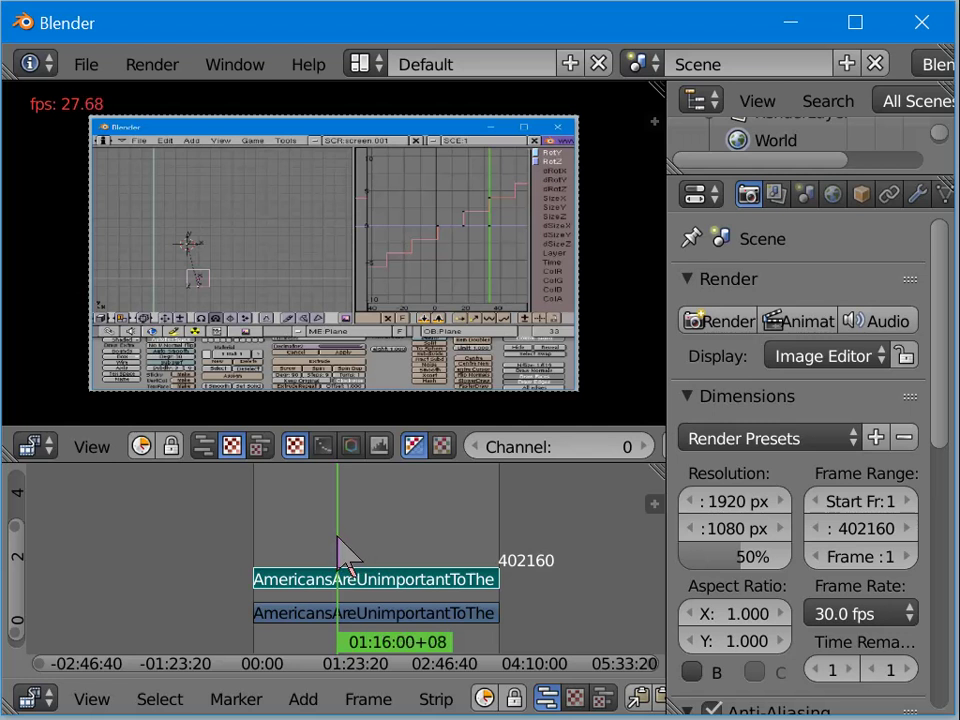
pyautogui.scroll(5, 386, 521)
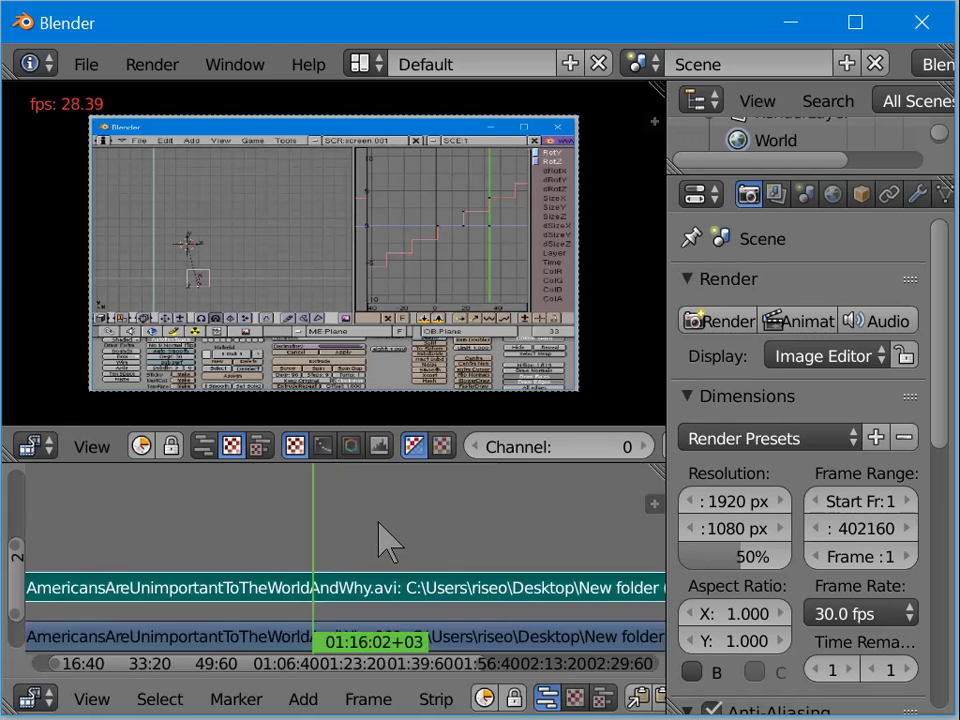
pyautogui.click(370, 527)
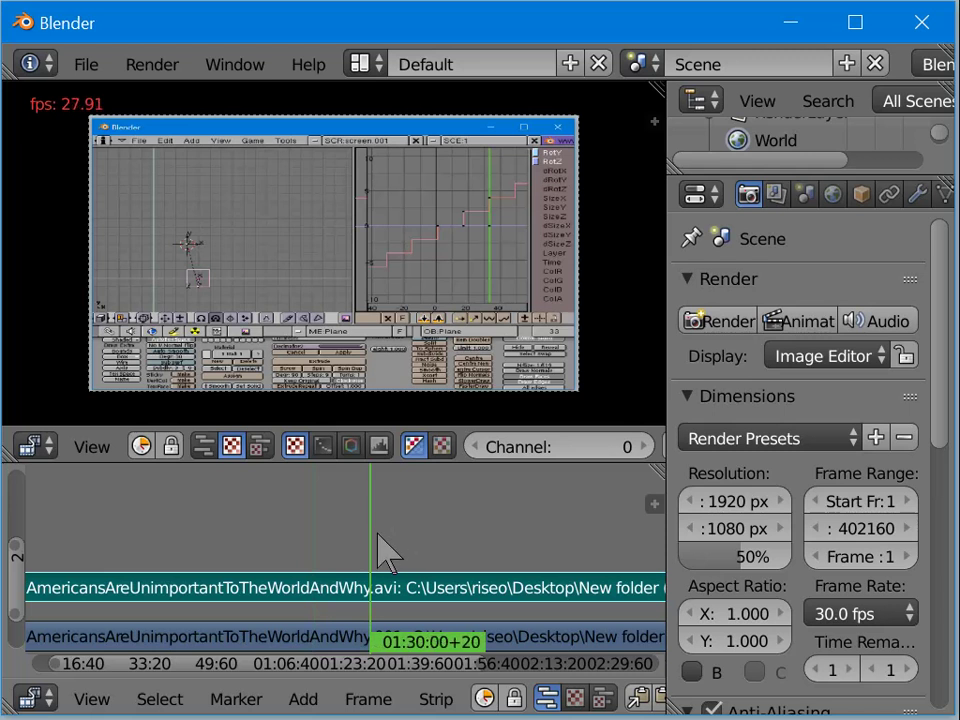
pyautogui.click(390, 542)
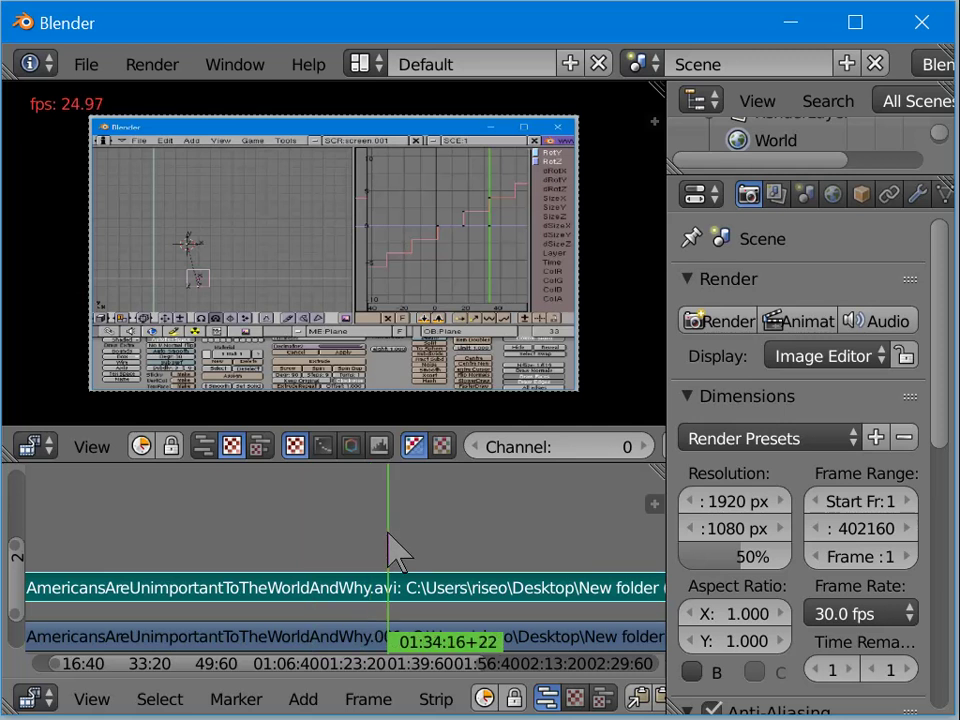
pyautogui.click(403, 546)
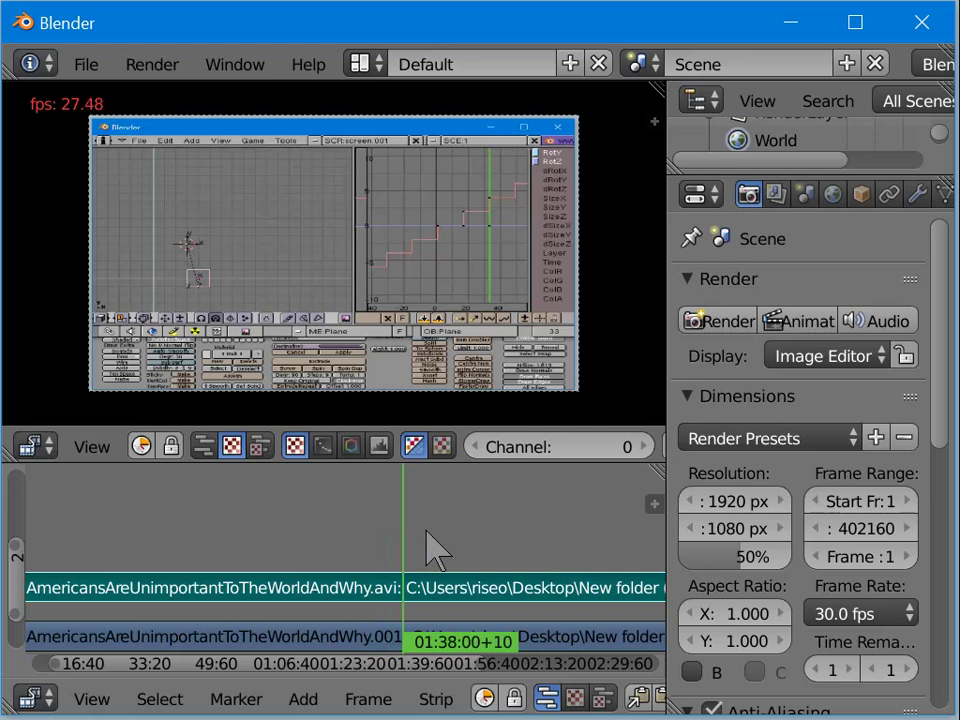
pyautogui.click(427, 548)
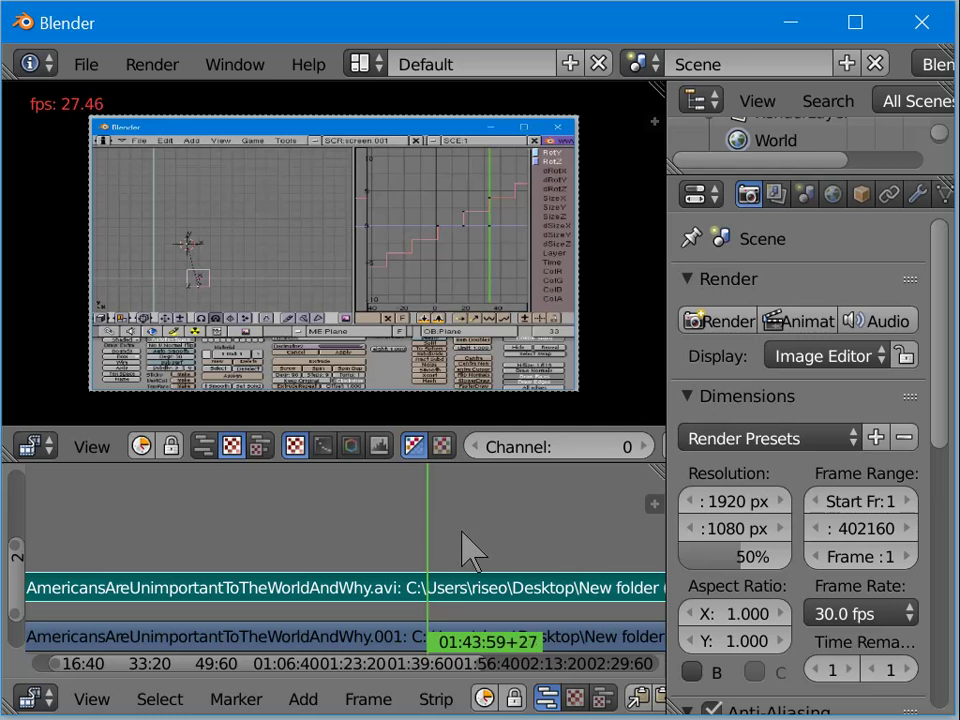
# Step: Jump back to around 01:10:22, then nudge forward to about 01:15:25
pyautogui.click(405, 548)
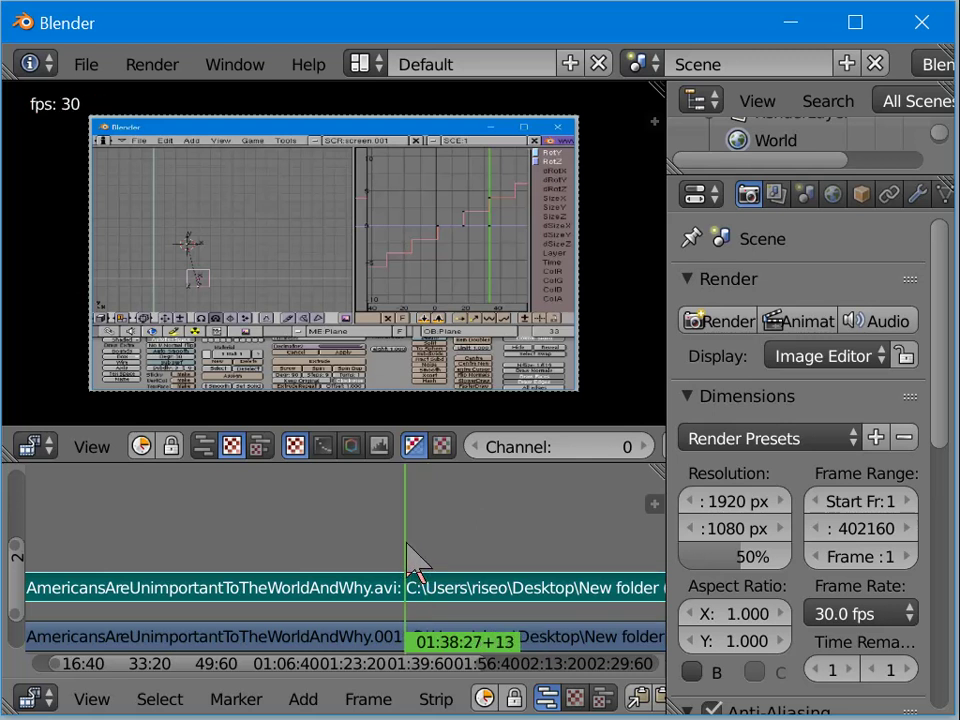
pyautogui.click(355, 548)
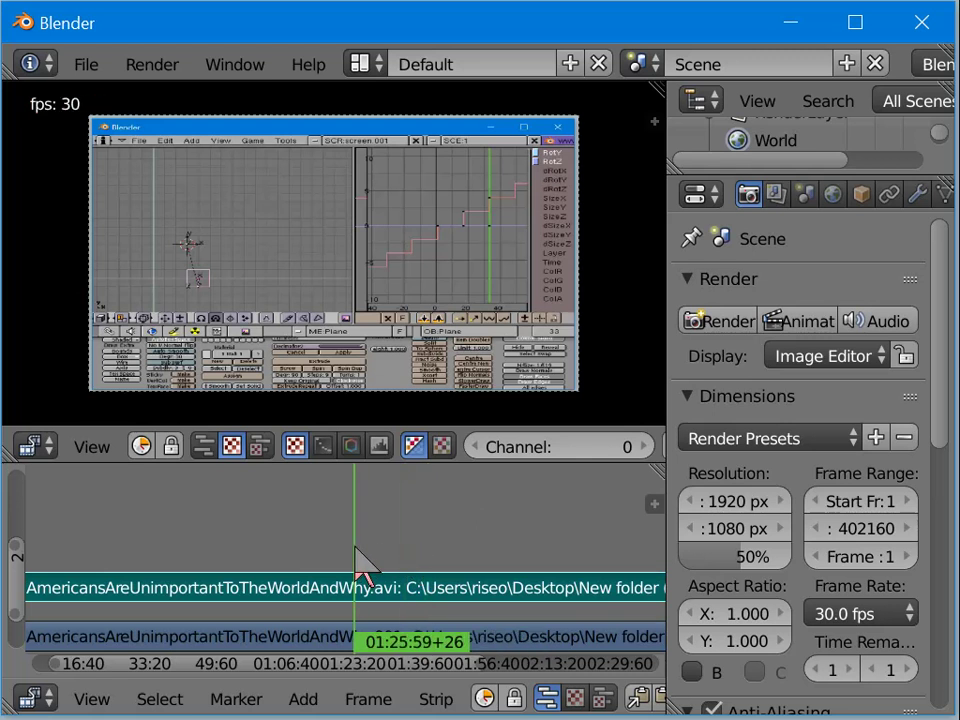
pyautogui.click(290, 547)
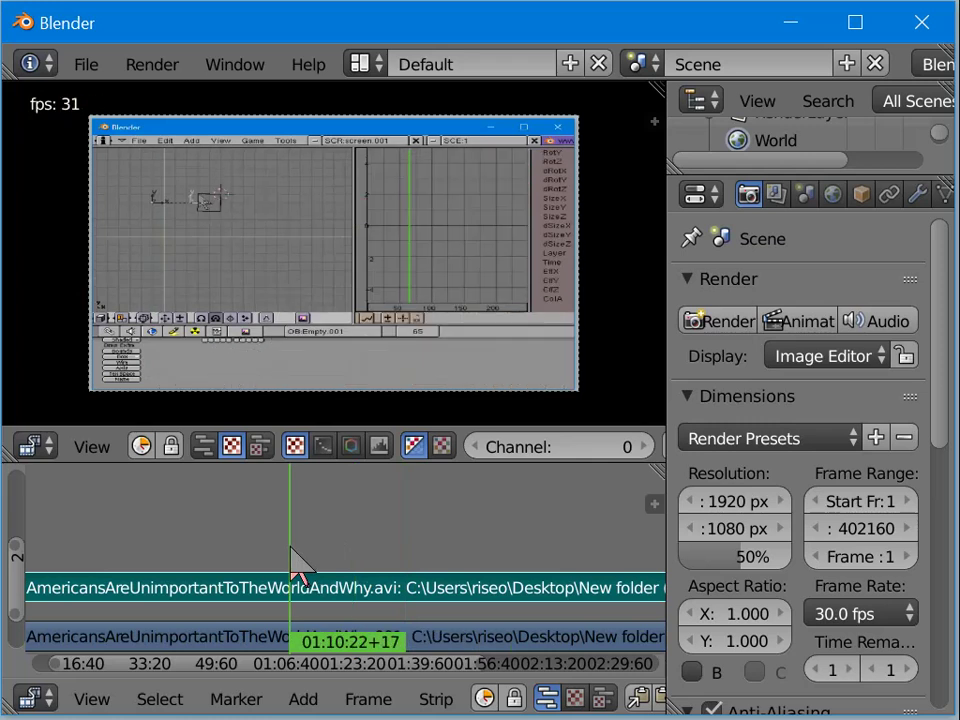
pyautogui.click(298, 550)
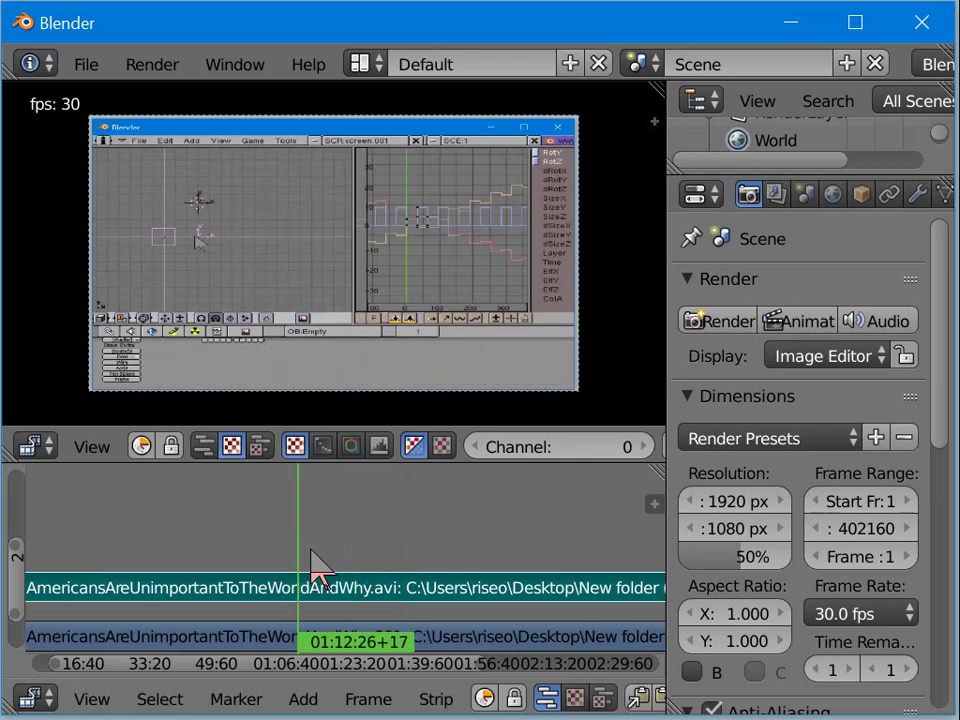
pyautogui.click(311, 552)
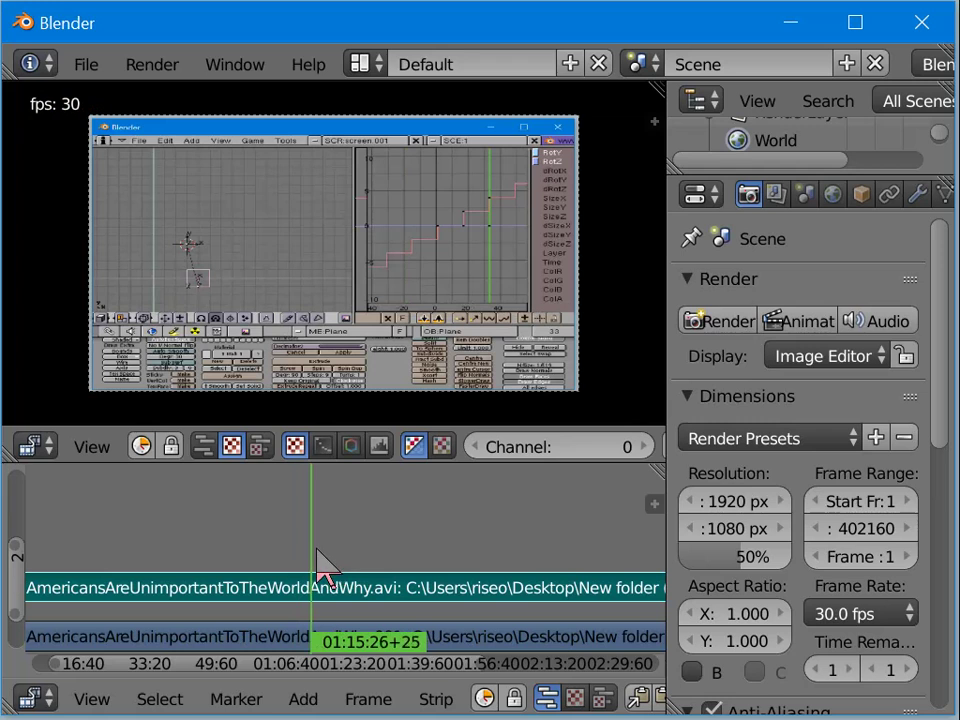
pyautogui.scroll(5, 330, 548)
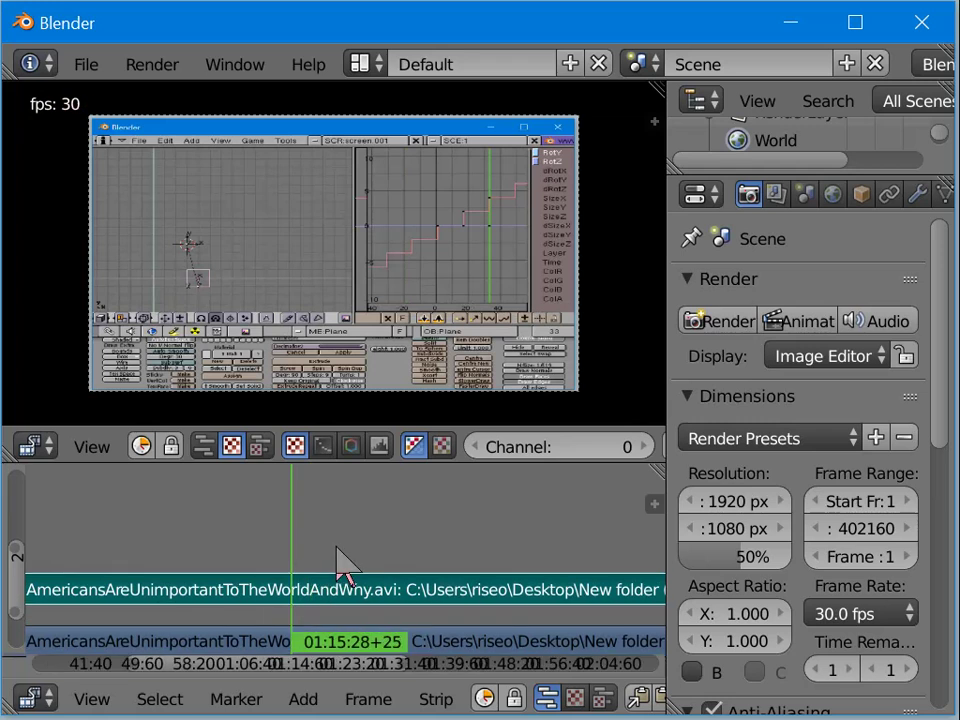
pyautogui.keyDown('ctrl'); pyautogui.hscroll(-5, 386, 508); pyautogui.keyUp('ctrl')
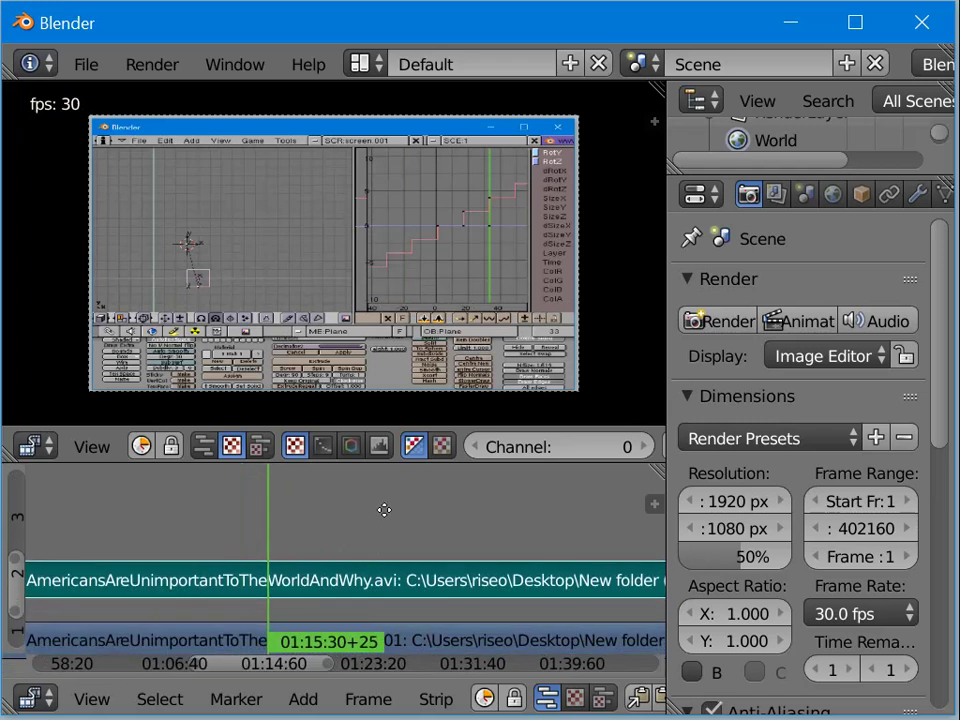
pyautogui.keyDown('shift'); pyautogui.scroll(-1, 420, 490); pyautogui.keyUp('shift')
pyautogui.scroll(4, 405, 505)
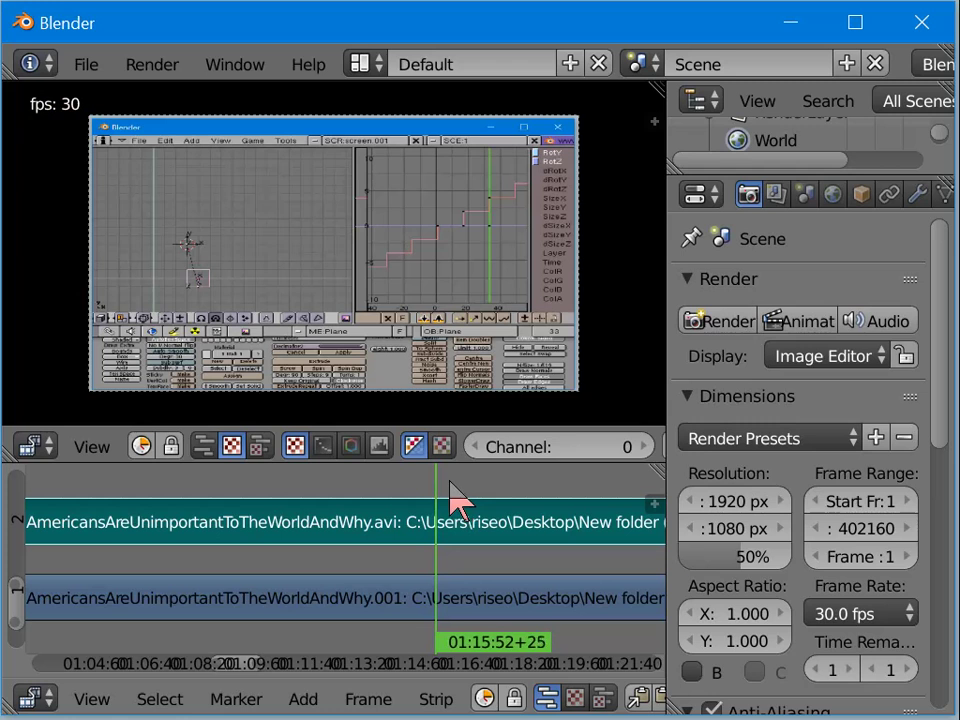
# Step: Skip playback forward in small jumps from about 01:17:09 to 01:20:19
pyautogui.click(450, 491)
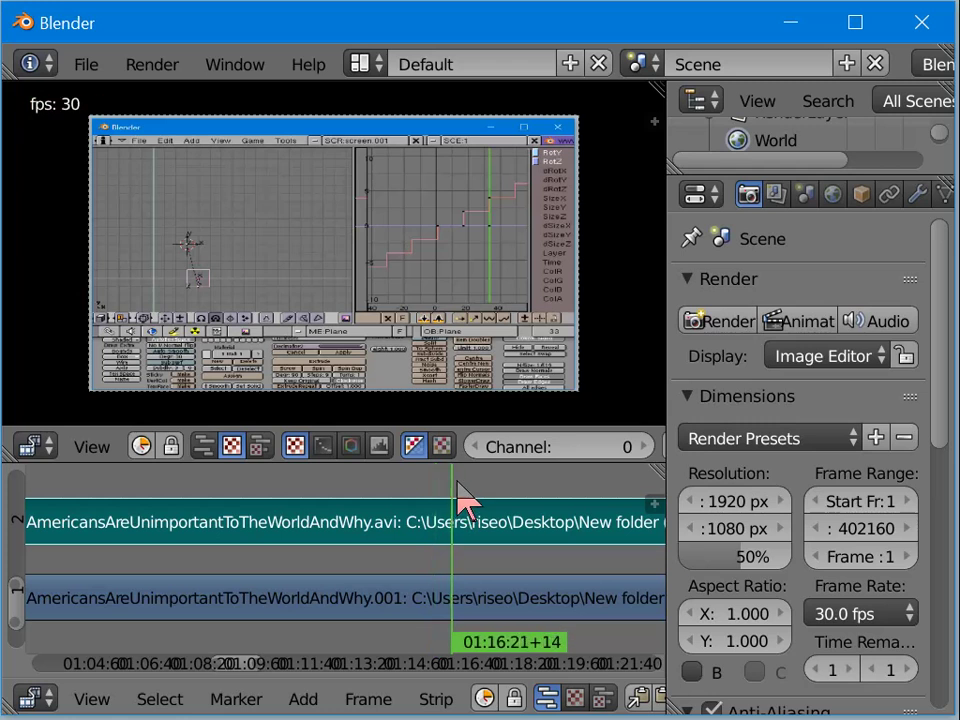
pyautogui.click(457, 493)
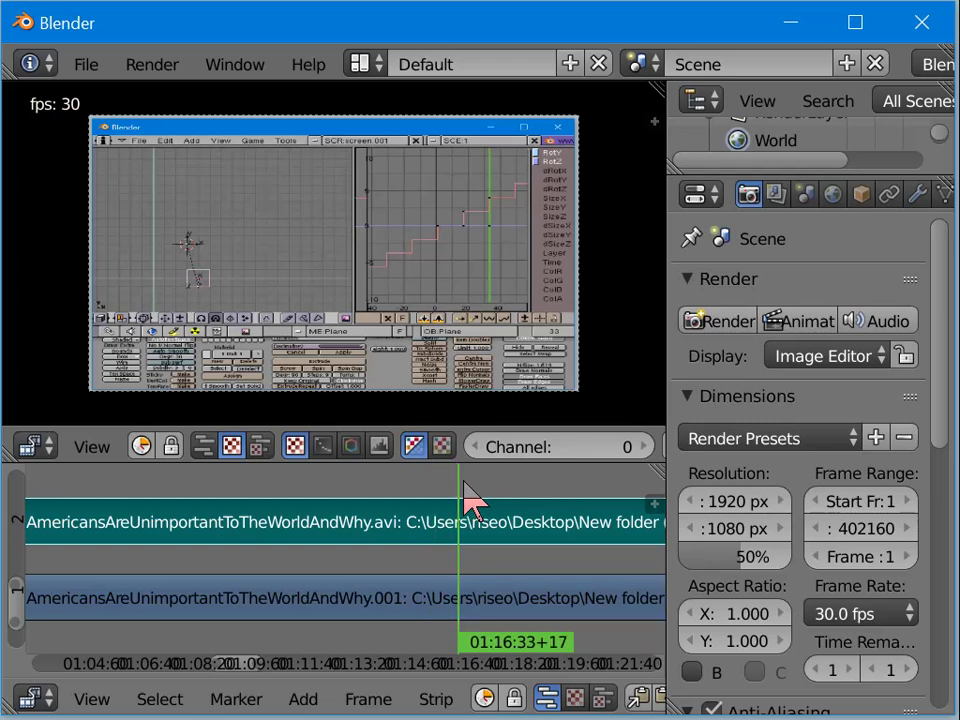
pyautogui.click(464, 485)
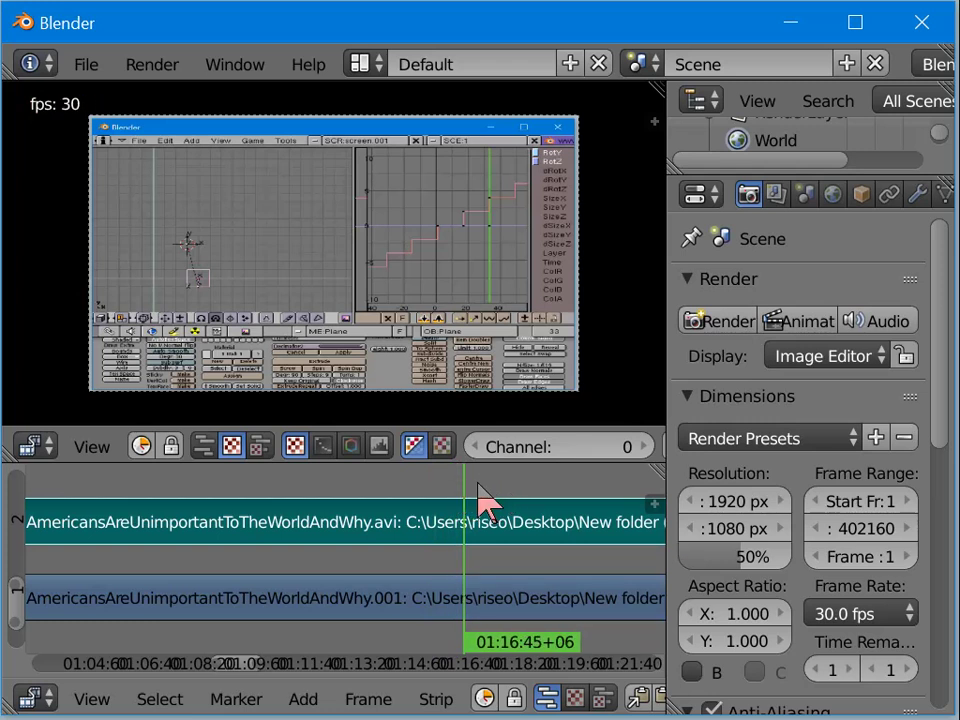
pyautogui.click(478, 494)
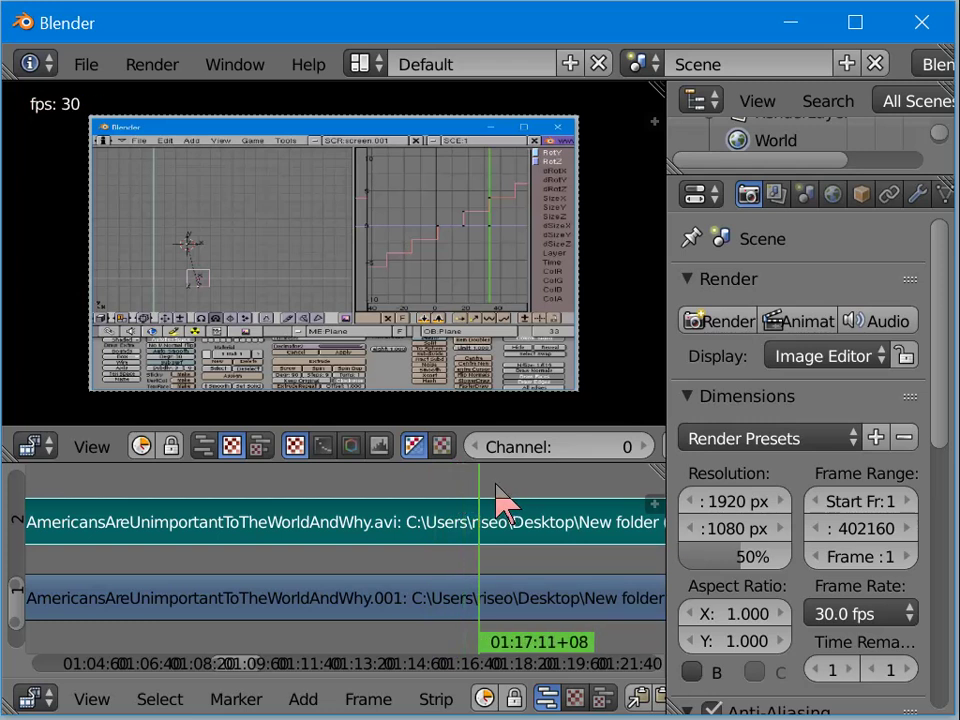
pyautogui.click(496, 487)
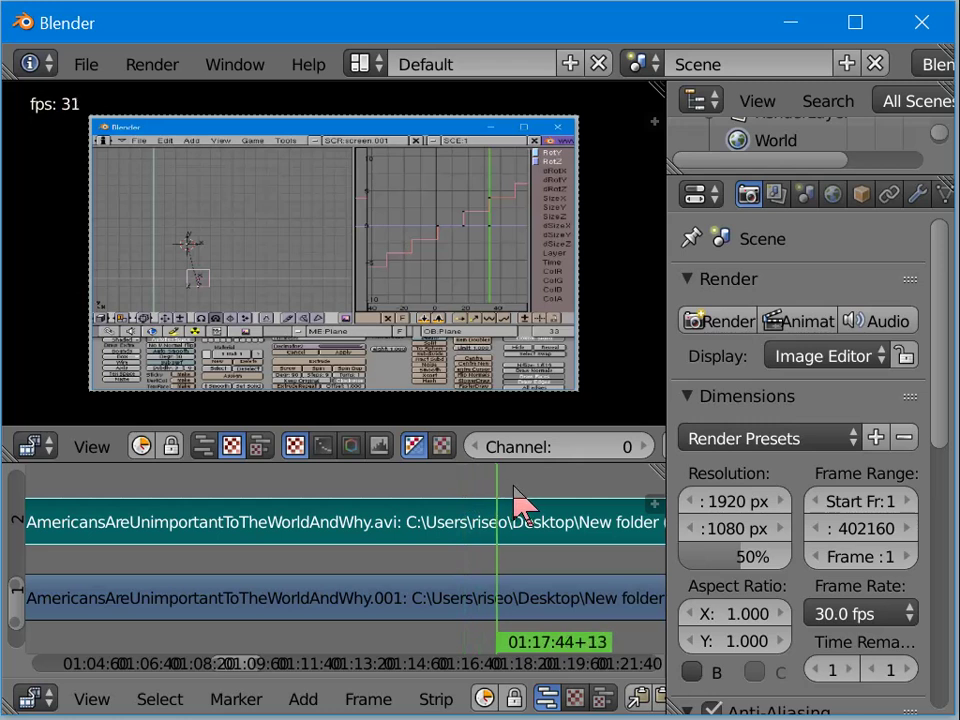
pyautogui.click(517, 493)
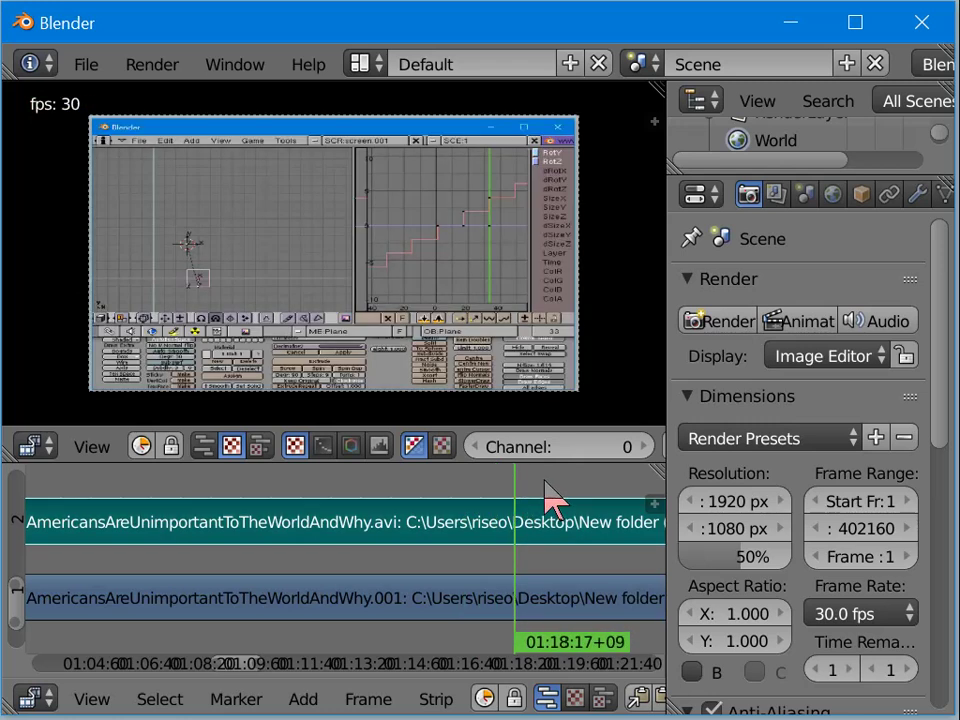
pyautogui.click(527, 488)
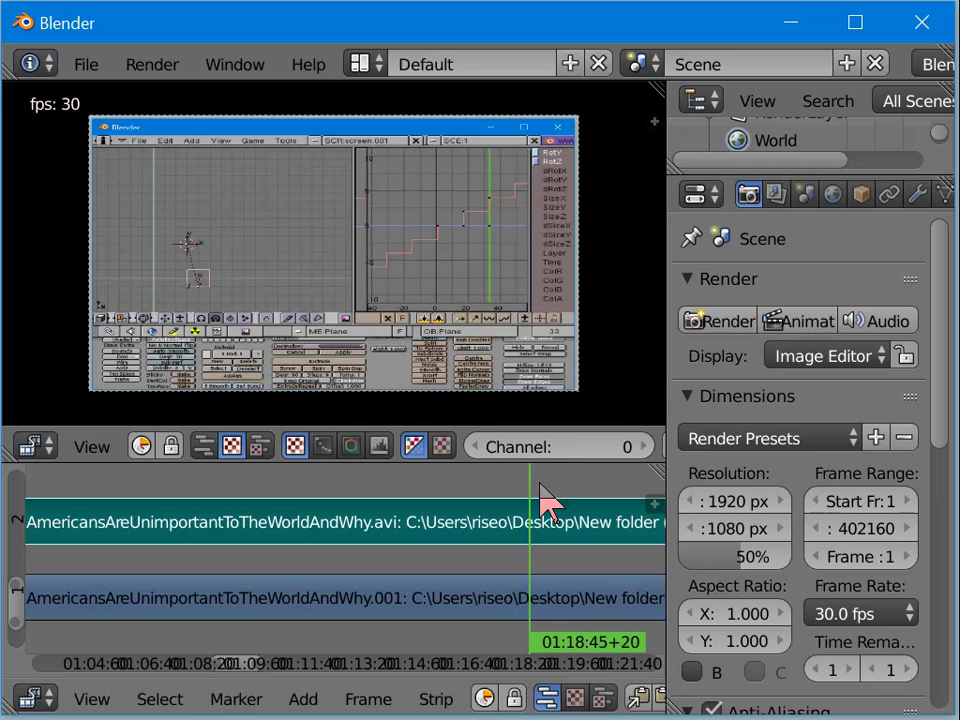
pyautogui.click(552, 482)
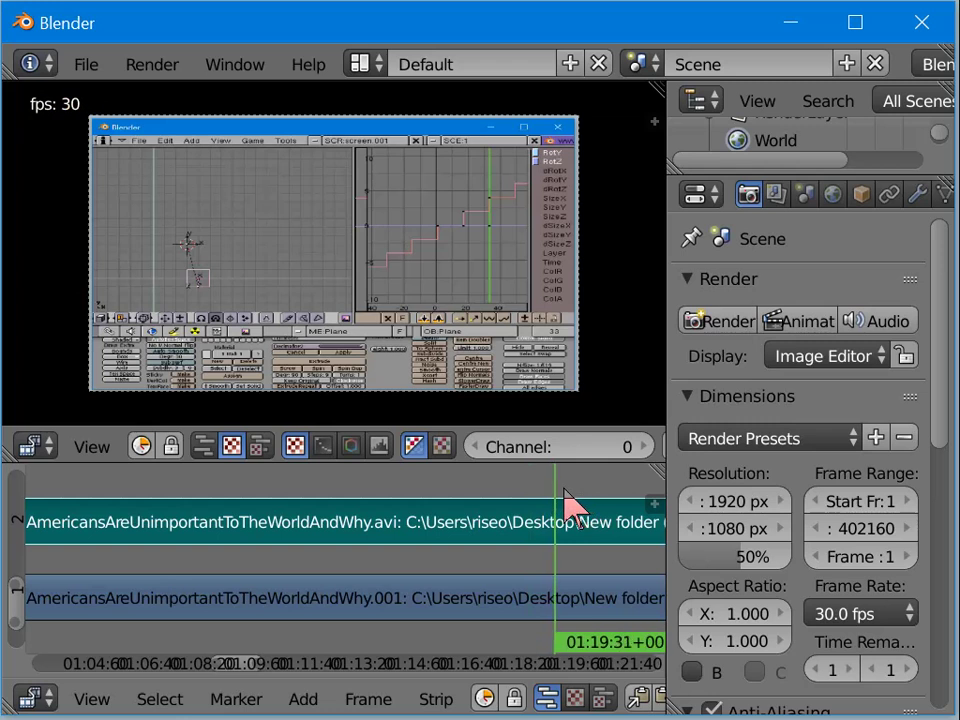
pyautogui.click(582, 487)
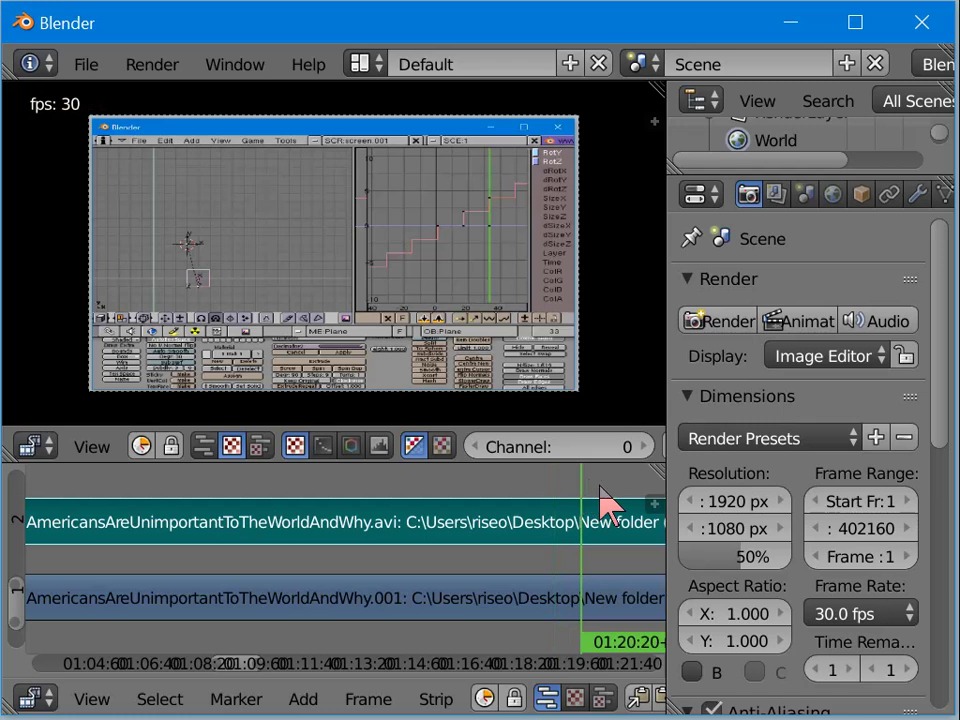
# Step: Pan the timeline and keep jumping forward from 01:21:04 to about 01:30:21
pyautogui.moveTo(600, 481); pyautogui.dragTo(328, 508, button='middle')
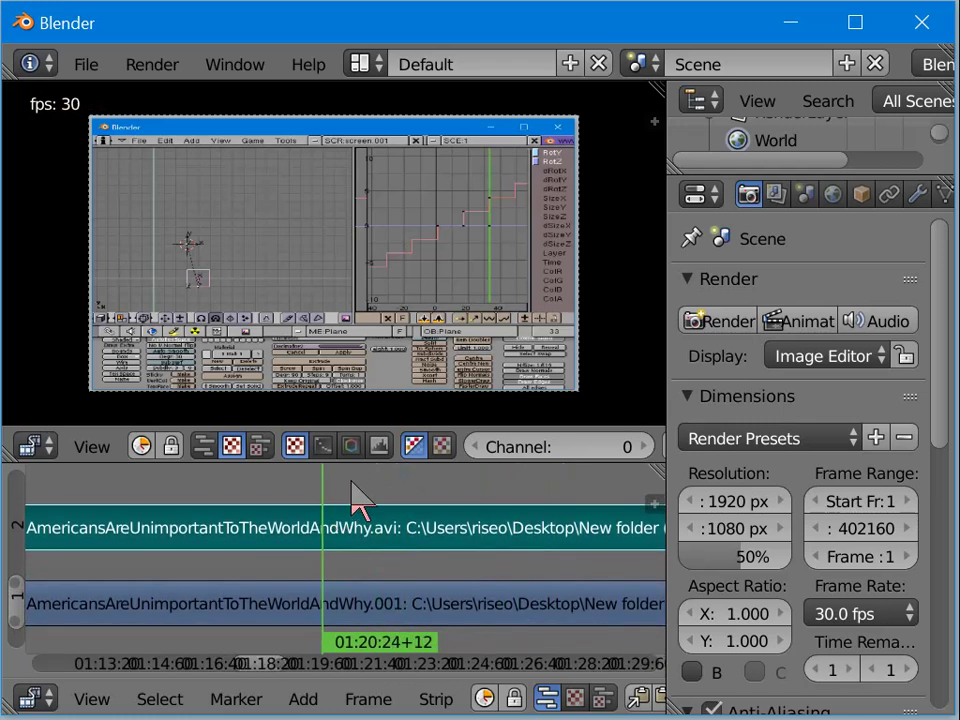
pyautogui.click(346, 490)
pyautogui.click(389, 489)
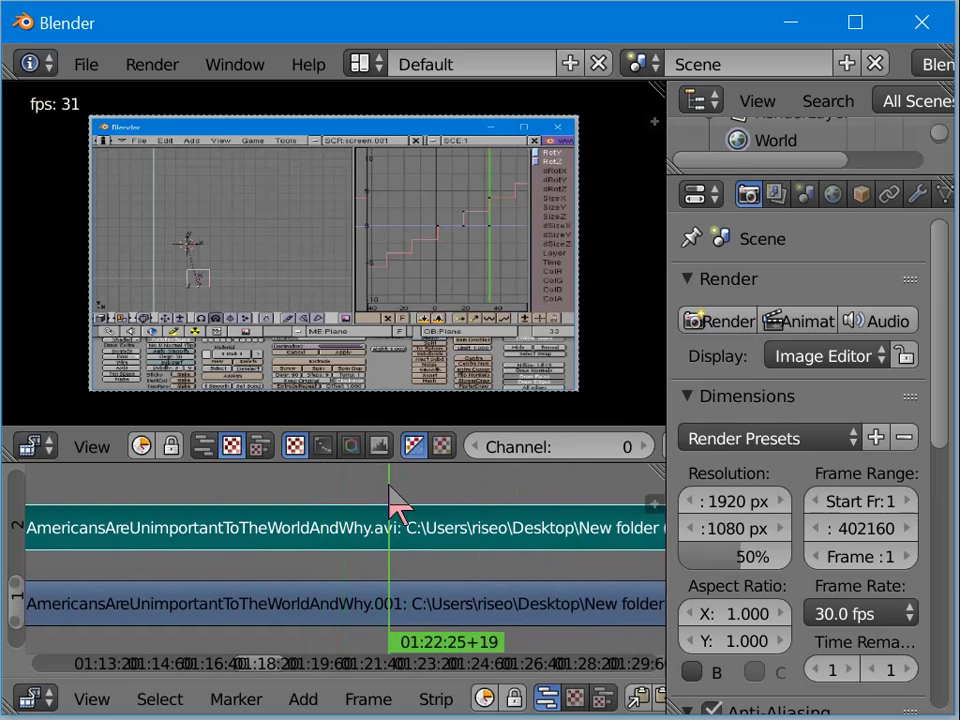
pyautogui.click(433, 489)
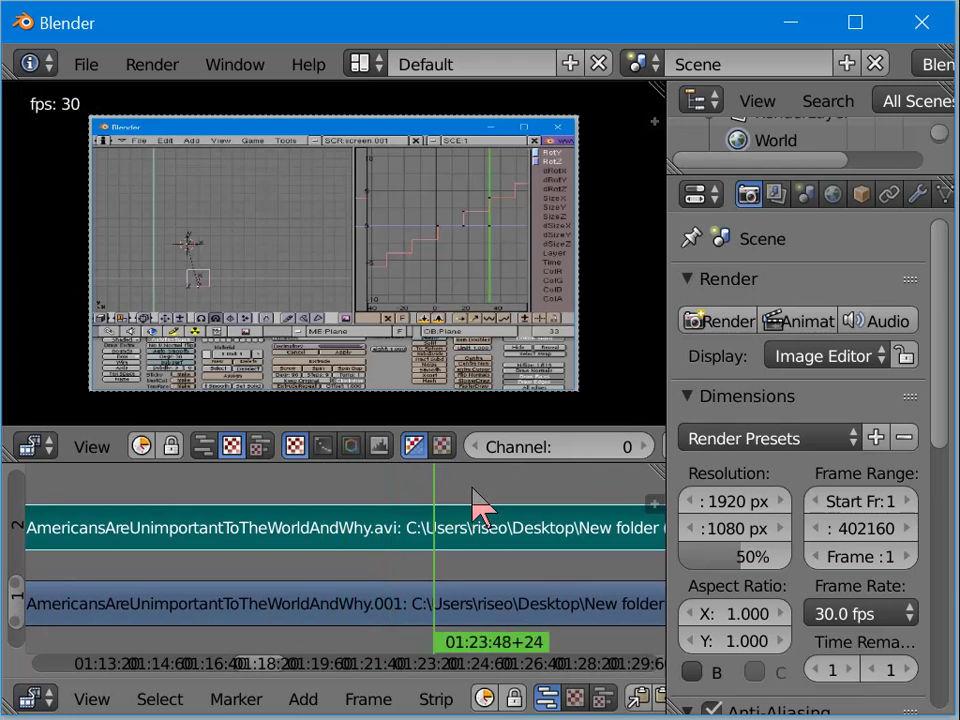
pyautogui.click(472, 500)
pyautogui.click(499, 505)
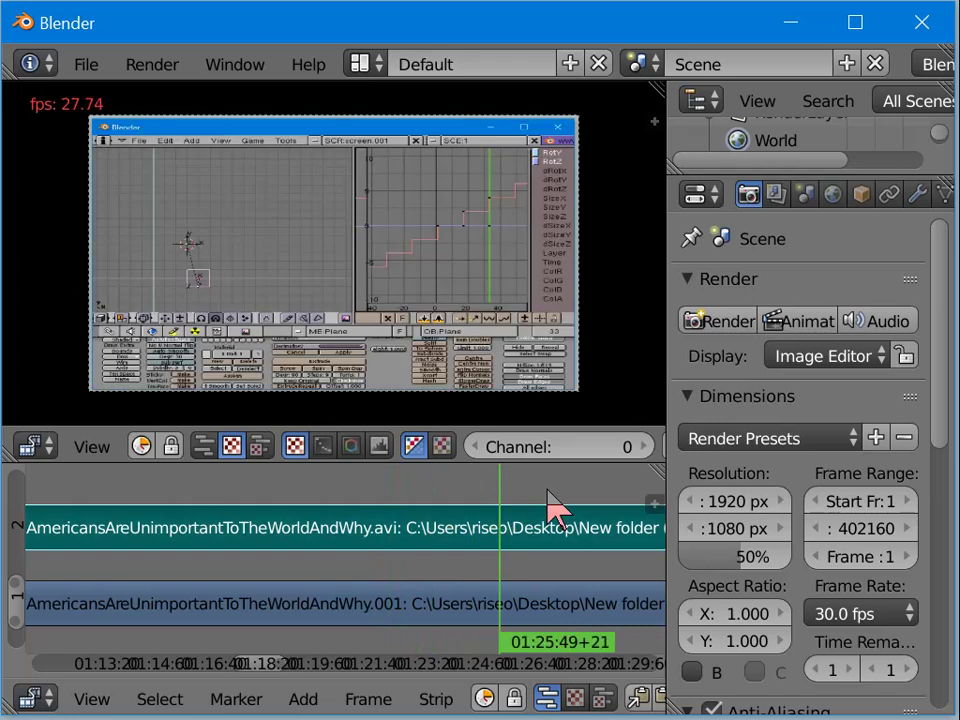
pyautogui.click(555, 506)
pyautogui.moveTo(561, 506); pyautogui.dragTo(414, 514, button='middle')
pyautogui.click(422, 510)
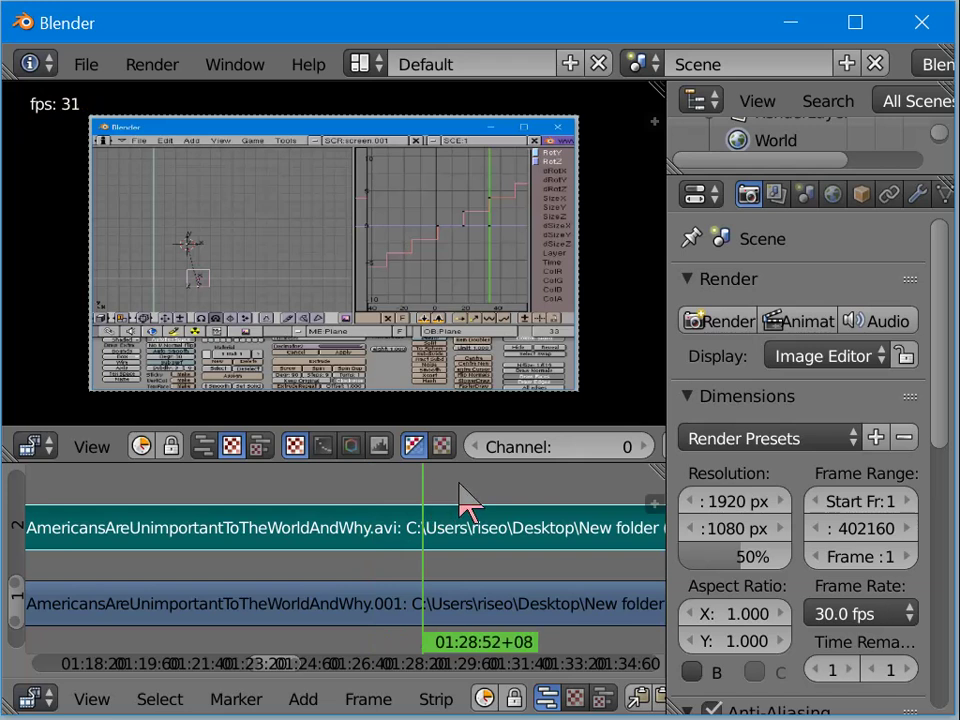
pyautogui.click(472, 503)
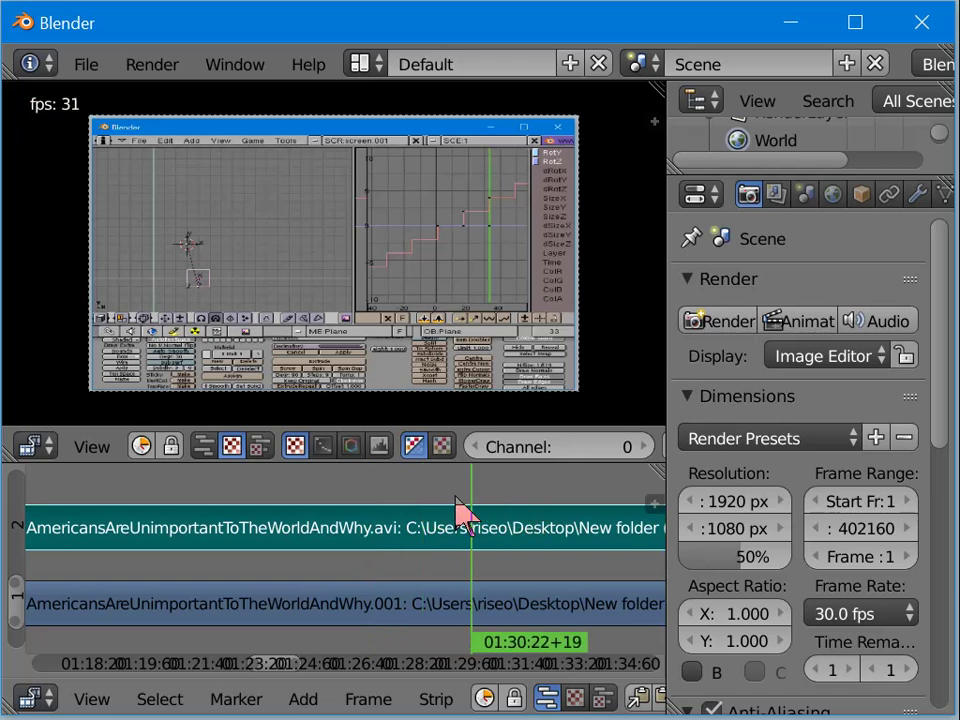
pyautogui.moveTo(529, 508); pyautogui.dragTo(372, 510, button='middle')
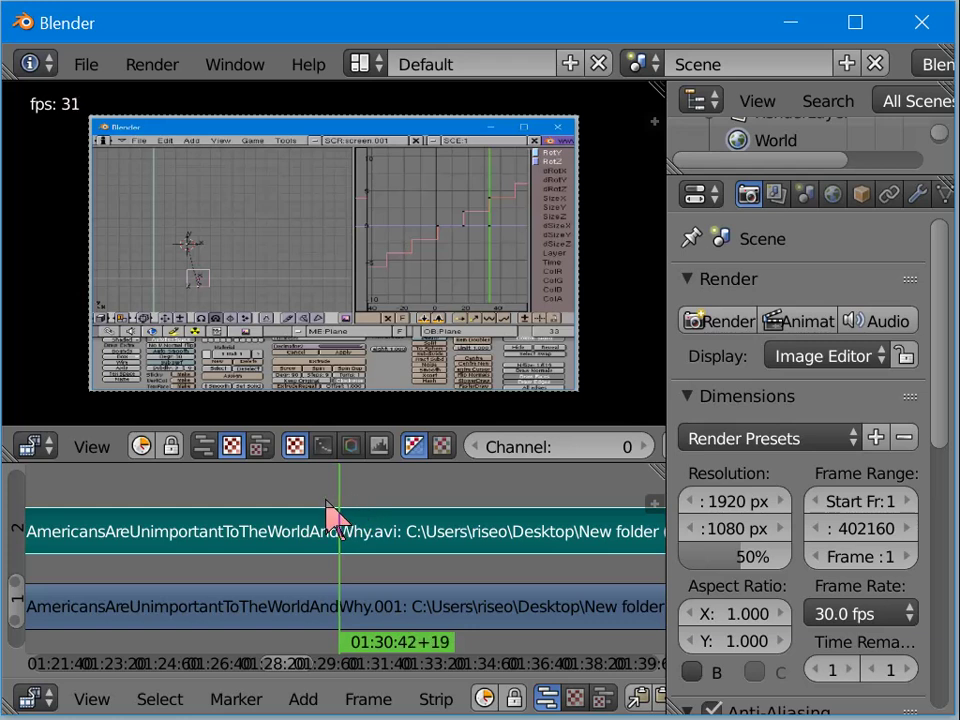
# Step: Jump playback back step by step from about 01:27:33 to 01:23:54
pyautogui.click(323, 500)
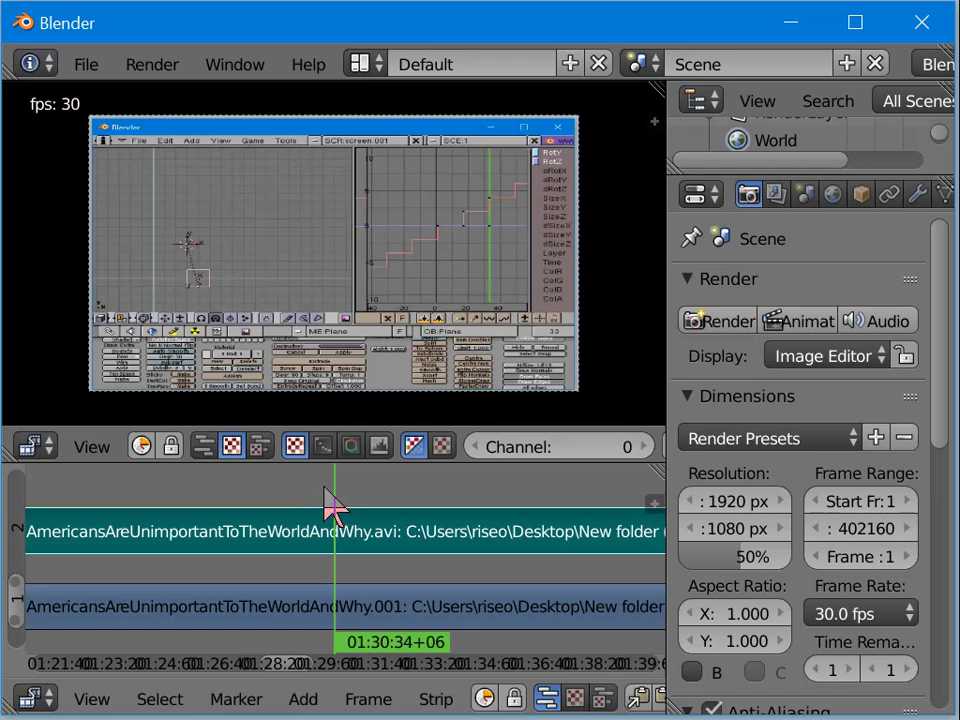
pyautogui.click(237, 506)
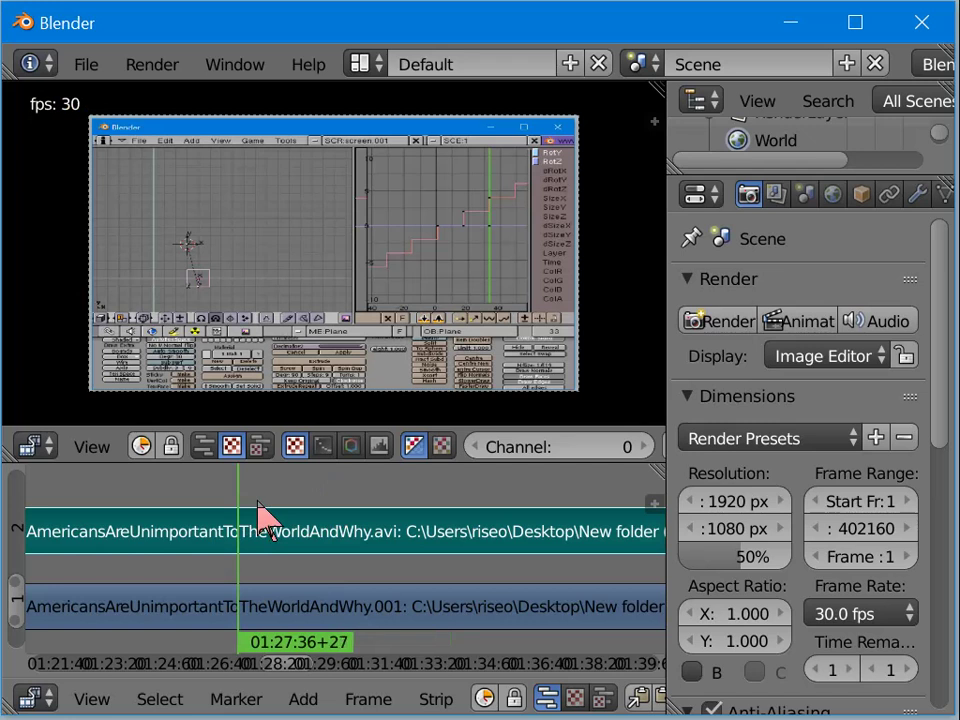
pyautogui.click(213, 505)
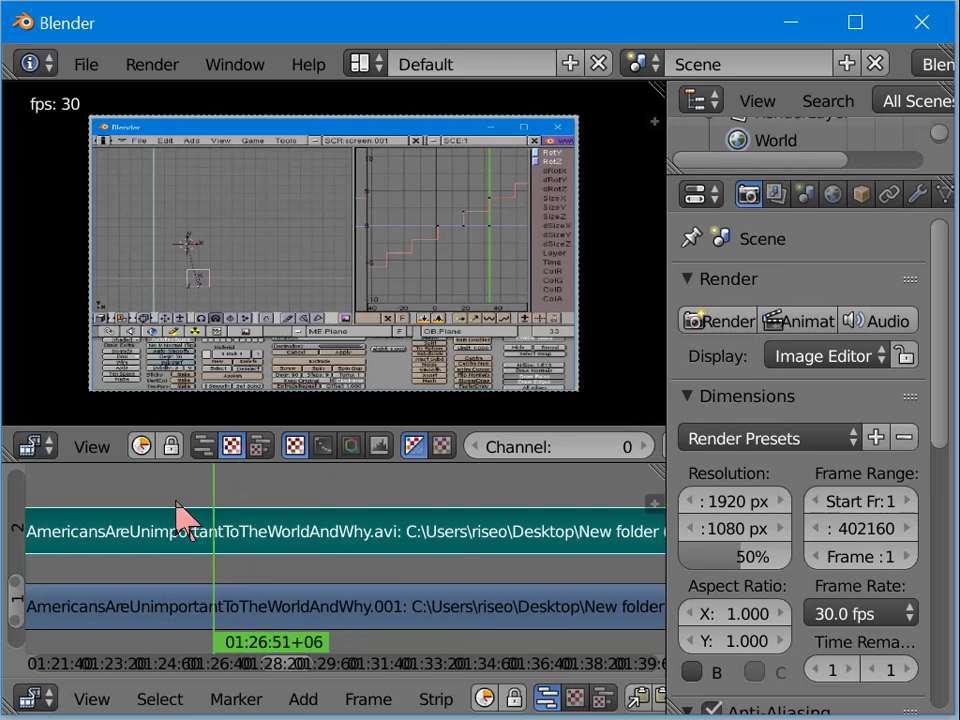
pyautogui.click(177, 507)
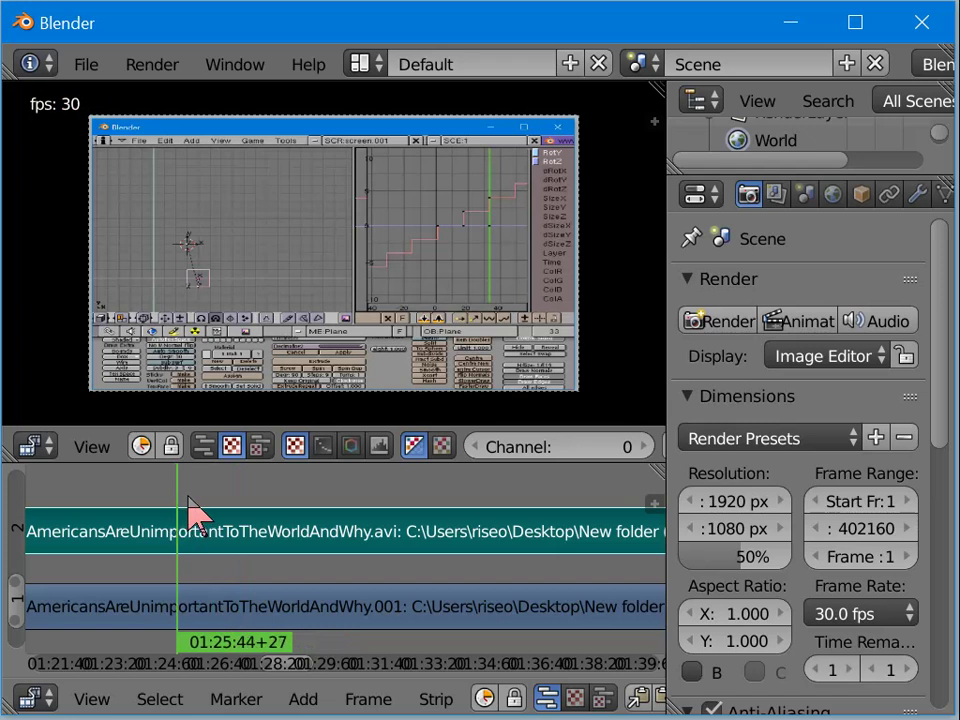
pyautogui.click(158, 506)
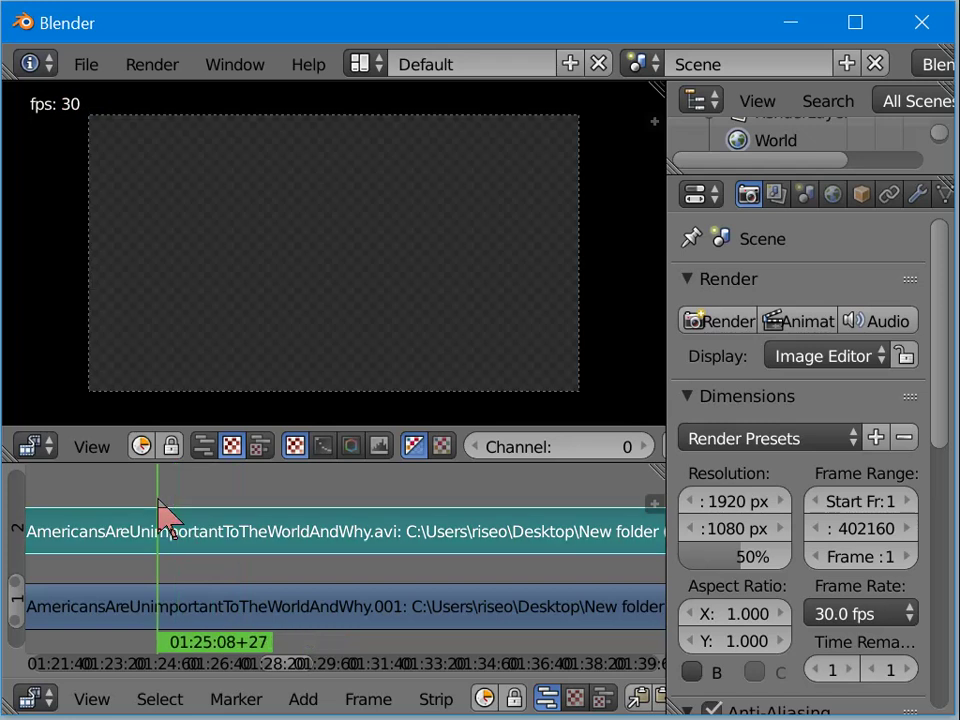
pyautogui.click(142, 506)
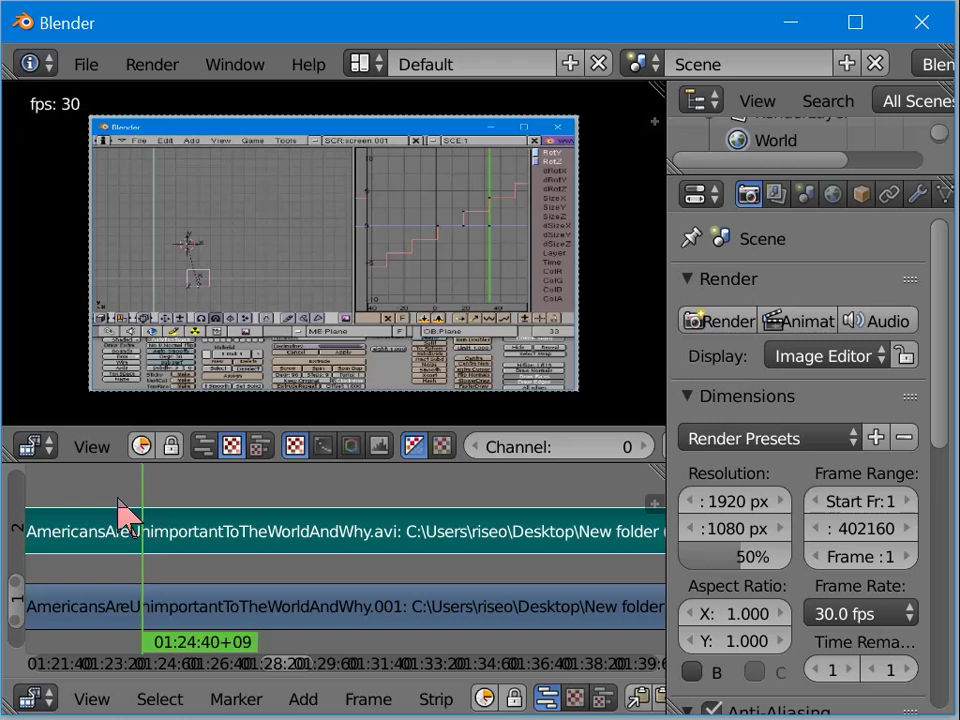
pyautogui.click(118, 505)
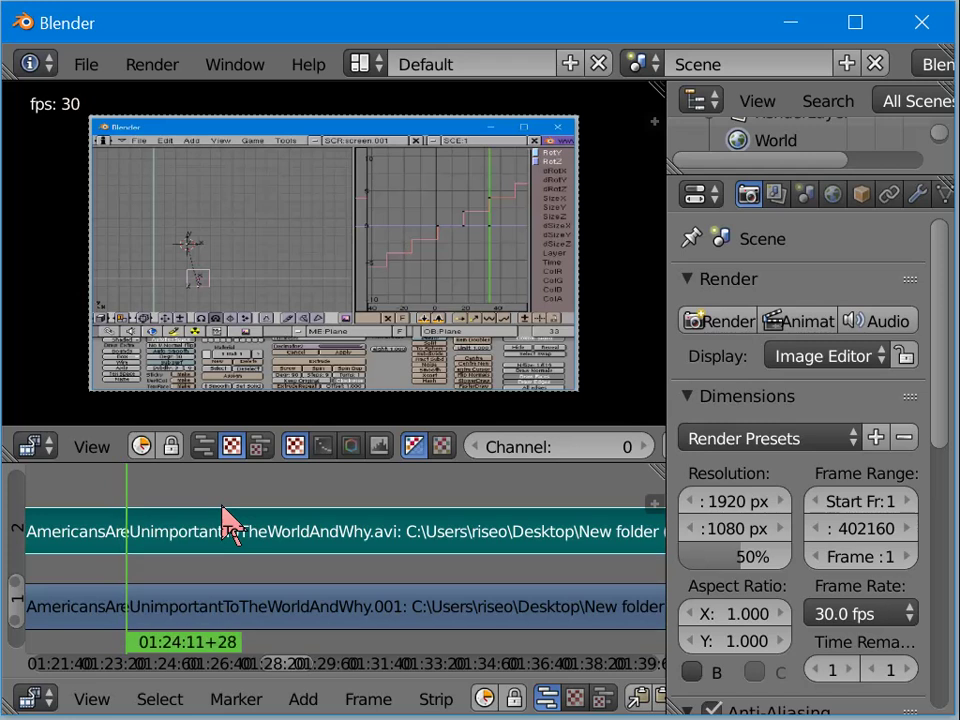
# Step: Zoom and recenter the timeline on the current moment, then skip a few seconds ahead
pyautogui.scroll(3, 189, 525)
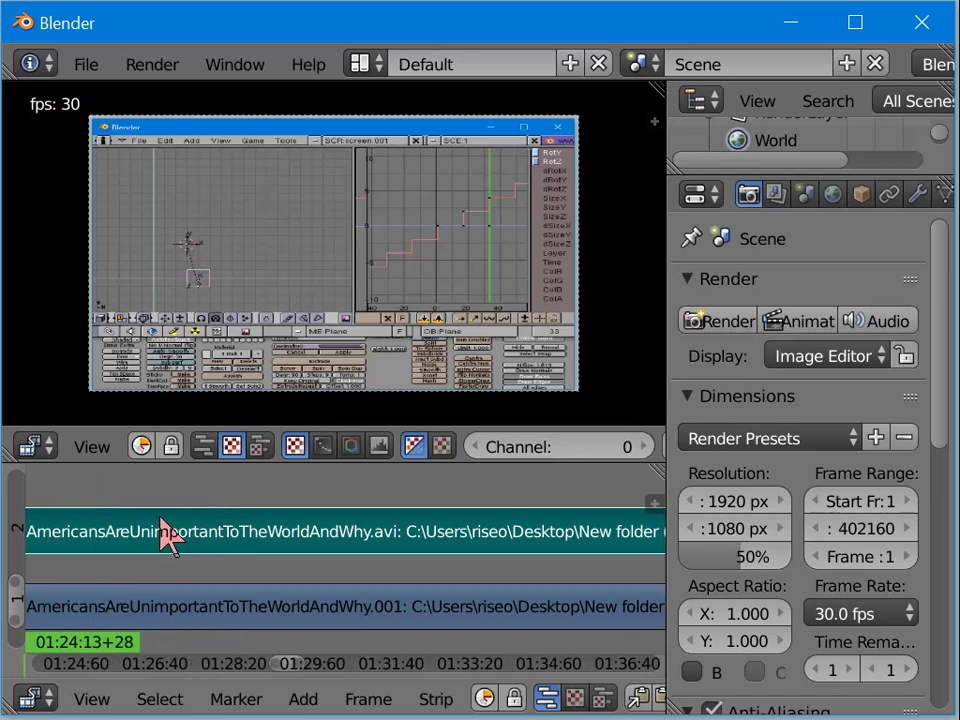
pyautogui.moveTo(168, 495); pyautogui.dragTo(392, 497, button='middle')
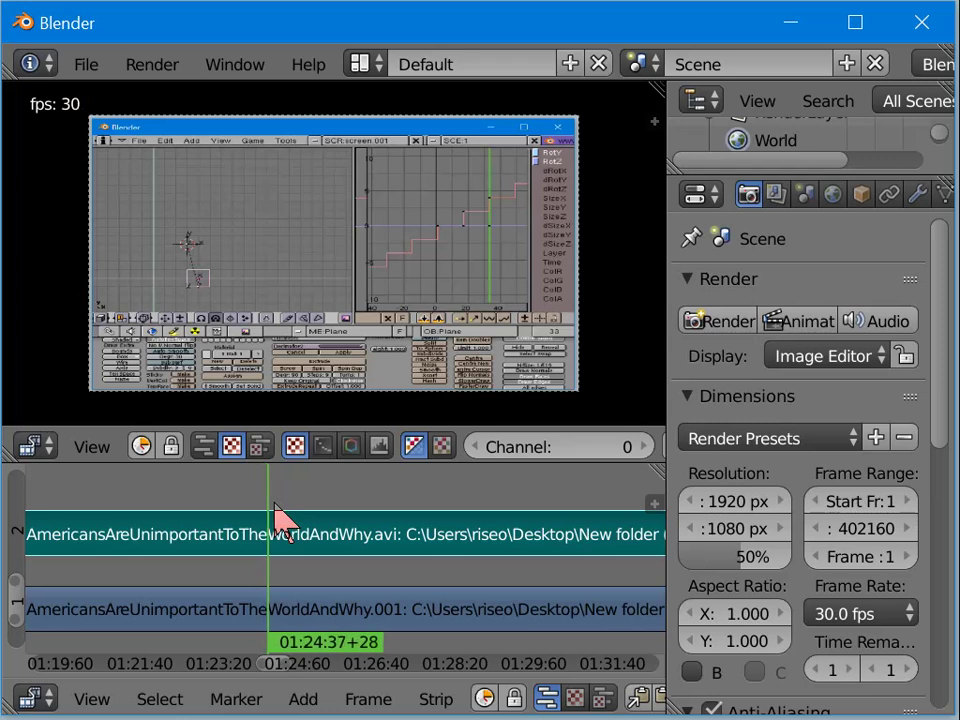
pyautogui.click(275, 506)
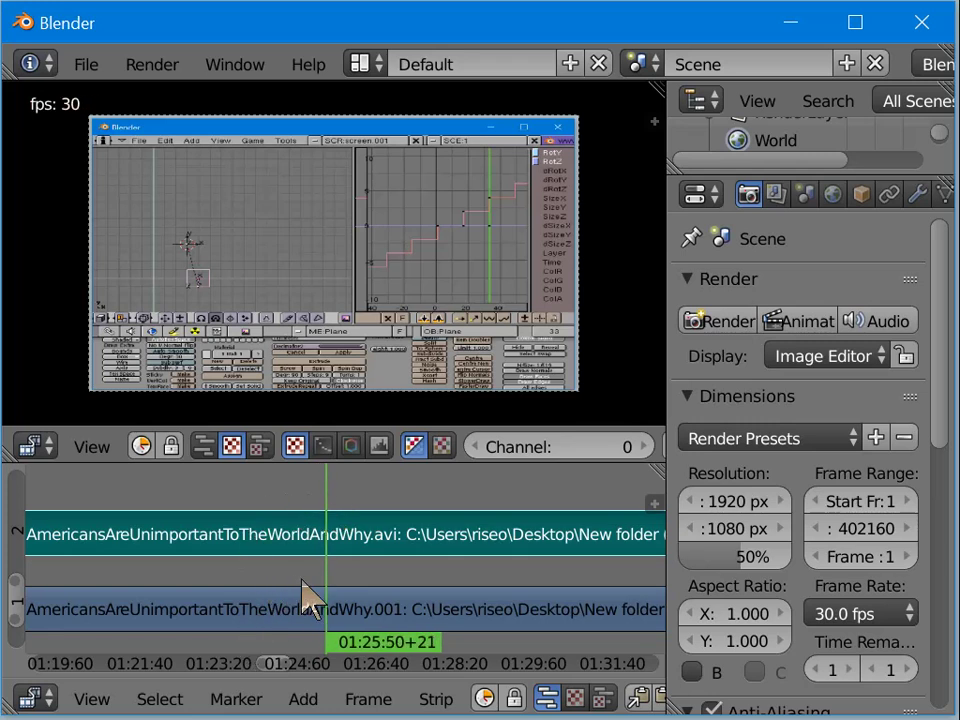
# Step: Open the sequencer's View options and dismiss them without choosing any Zoom setting
pyautogui.click(113, 447)
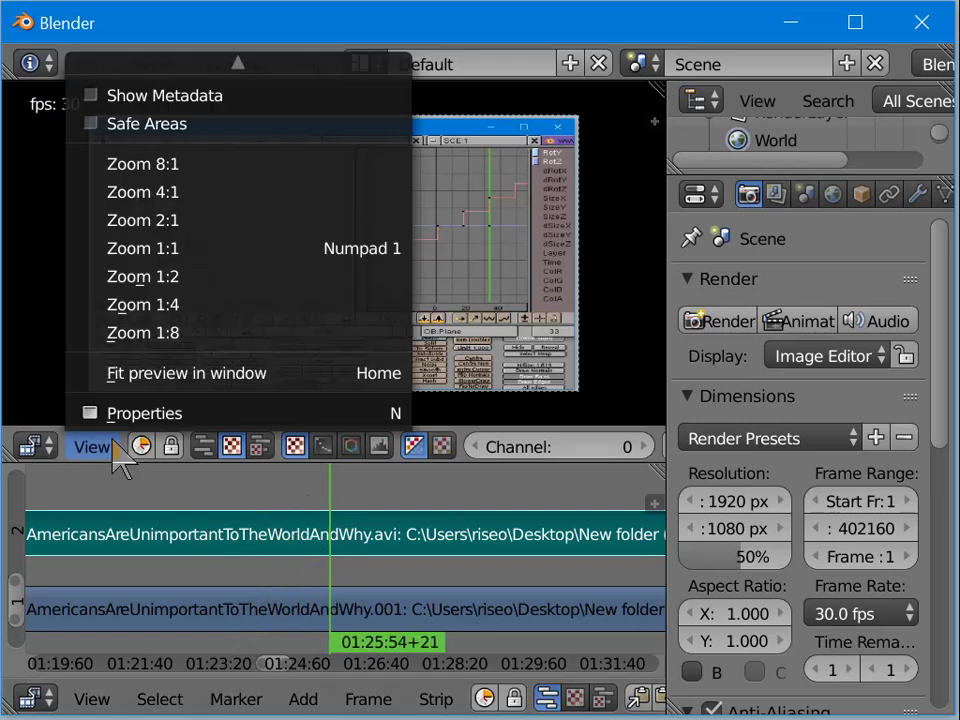
pyautogui.scroll(10, 175, 290)
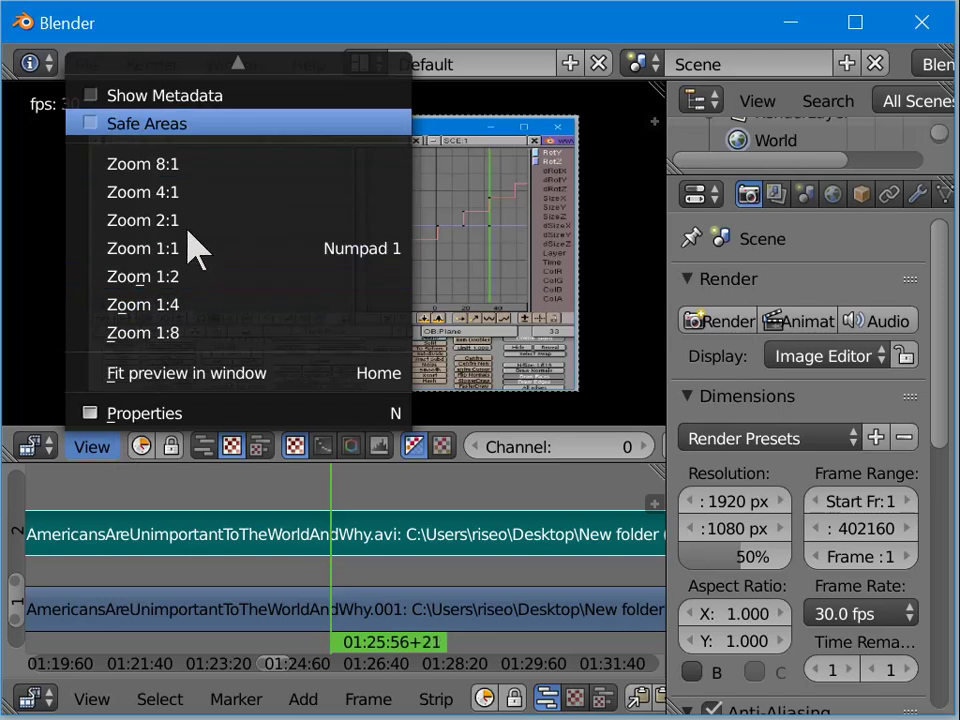
pyautogui.scroll(3, 178, 112)
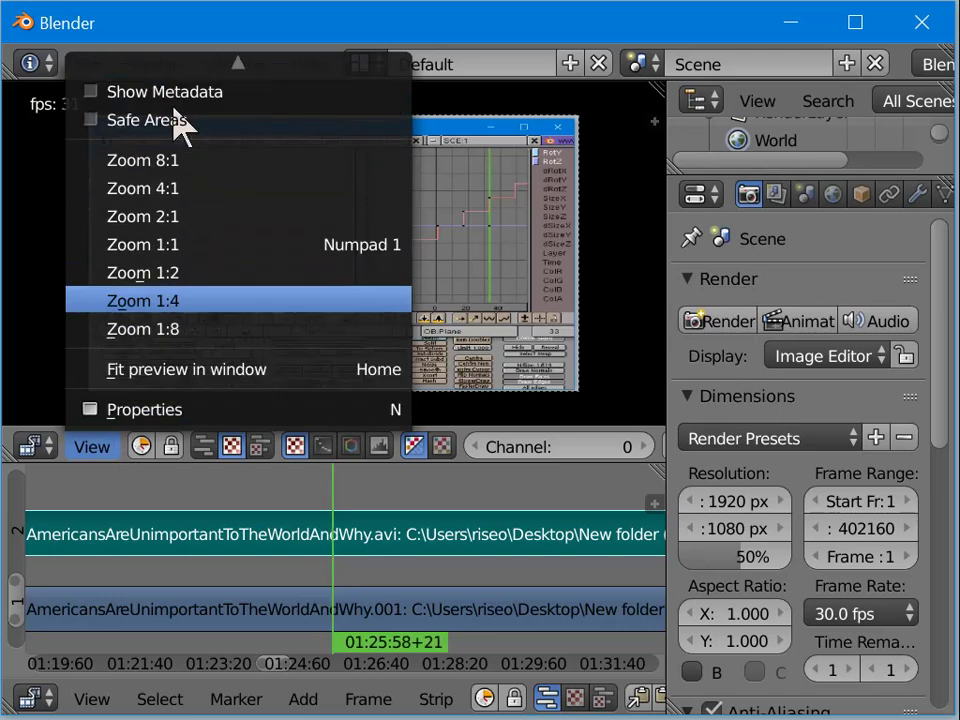
pyautogui.scroll(-3, 176, 116)
pyautogui.scroll(-2, 176, 118)
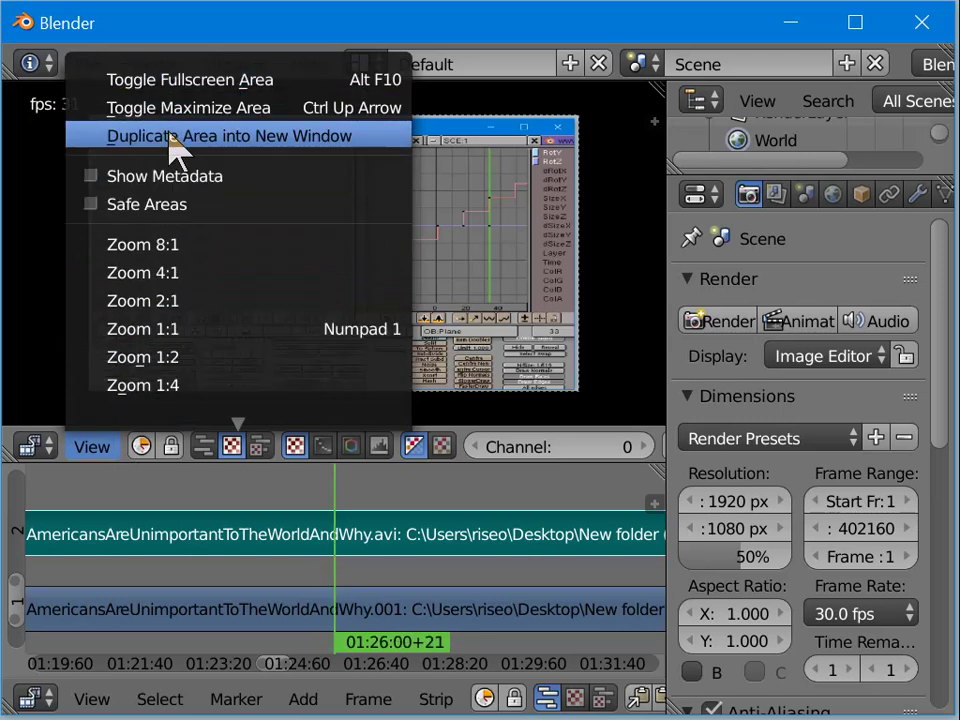
pyautogui.click(91, 452)
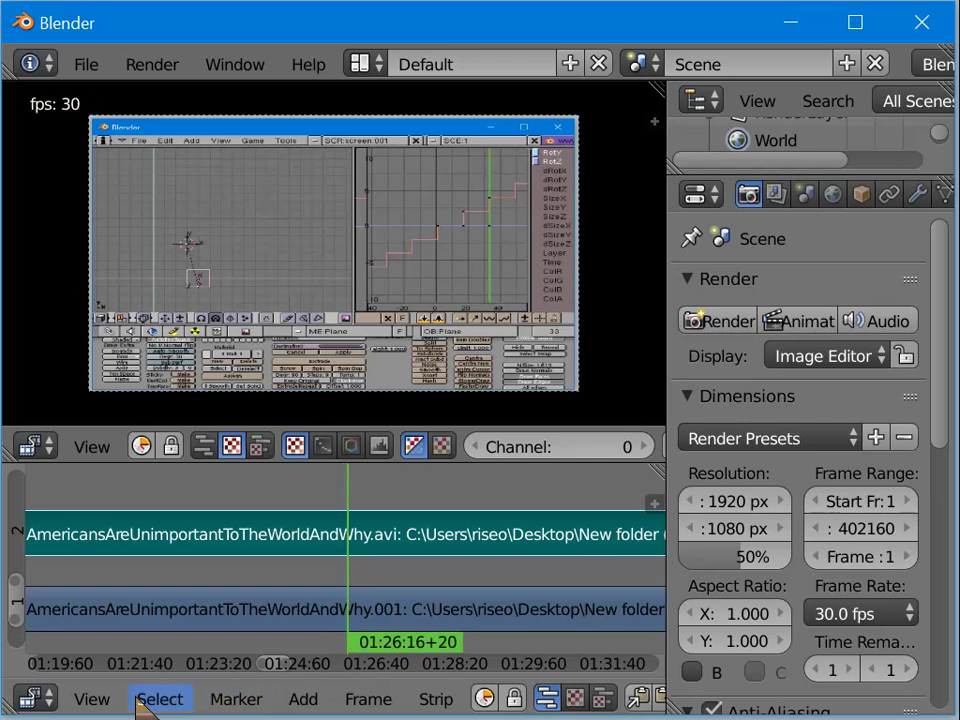
# Step: Uncheck Show Seconds in the sequencer View menu to display frame numbers
pyautogui.click(92, 699)
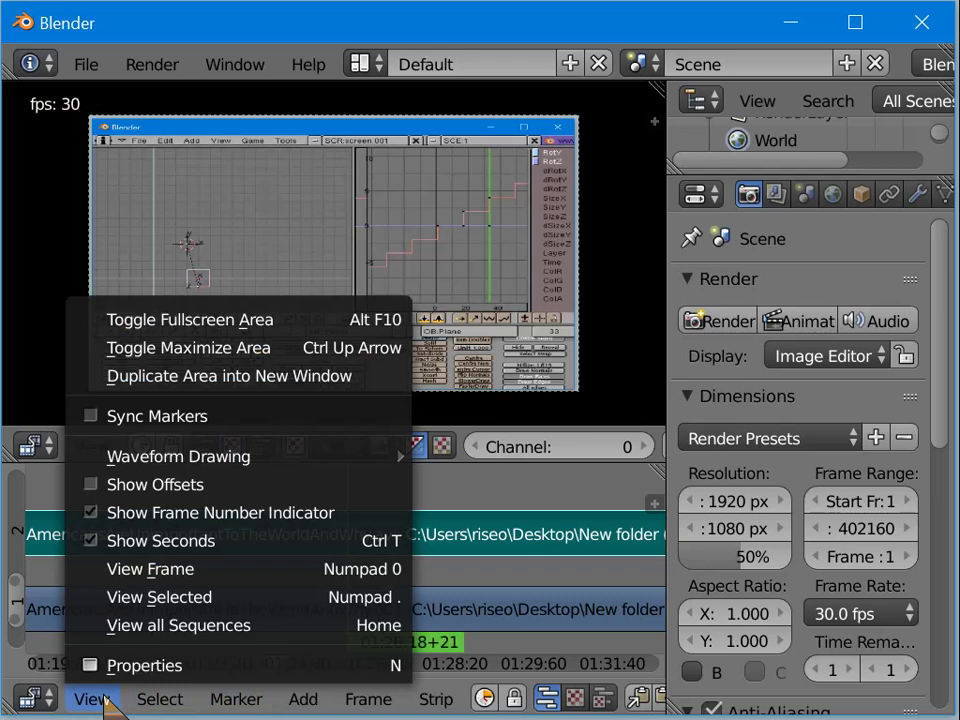
pyautogui.click(165, 543)
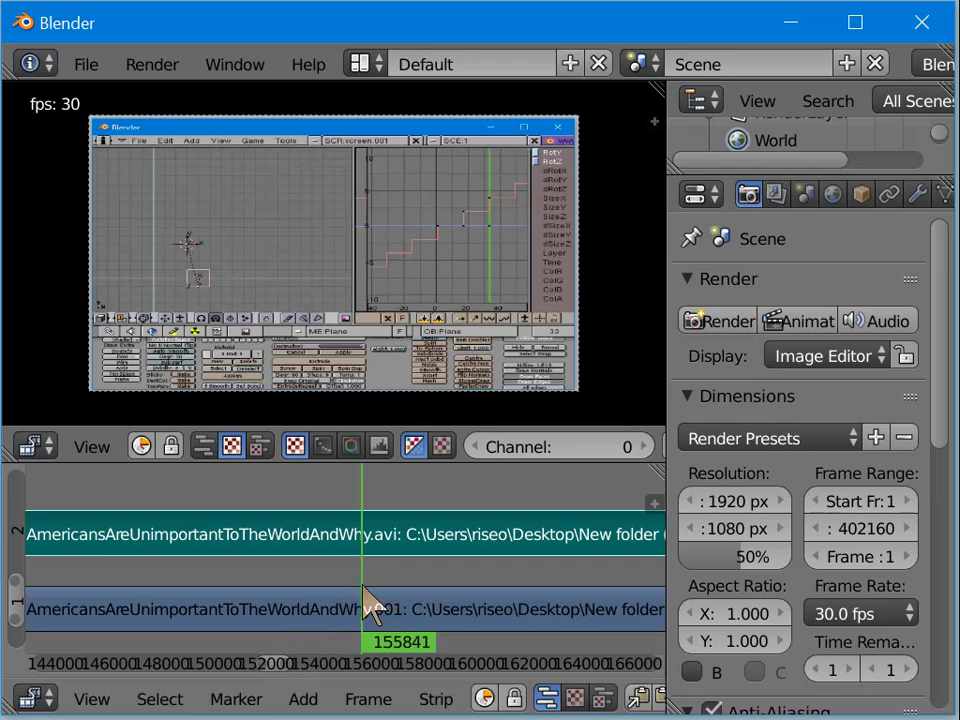
# Step: Scrub the playhead from around frame 155000 forward to about frame 157277
pyautogui.press('space')
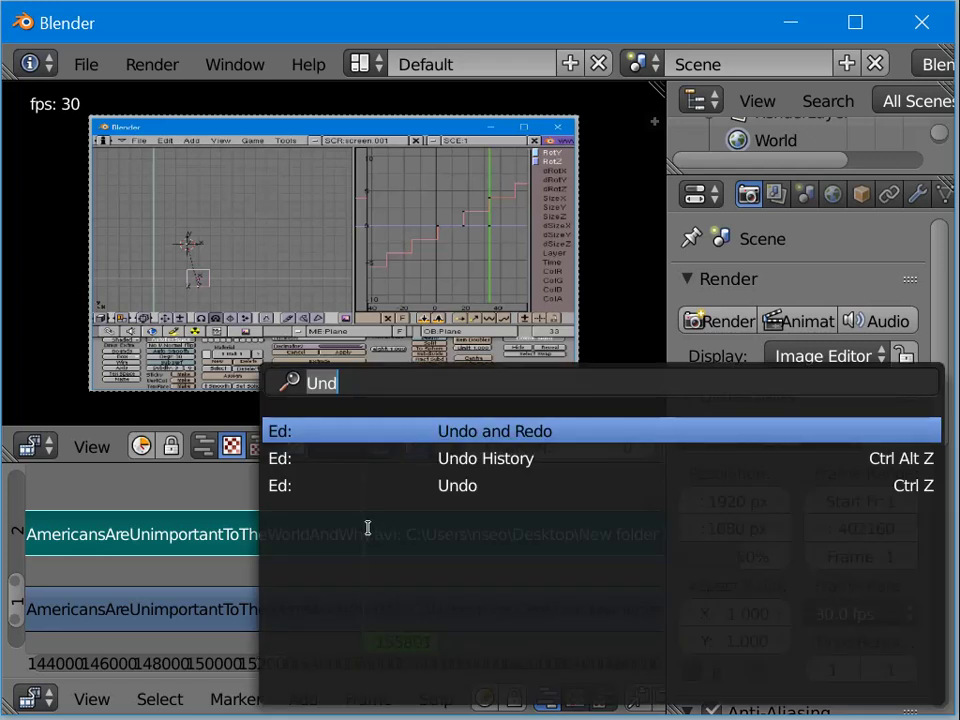
pyautogui.press('Escape')
pyautogui.moveTo(339, 574); pyautogui.dragTo(378, 580)
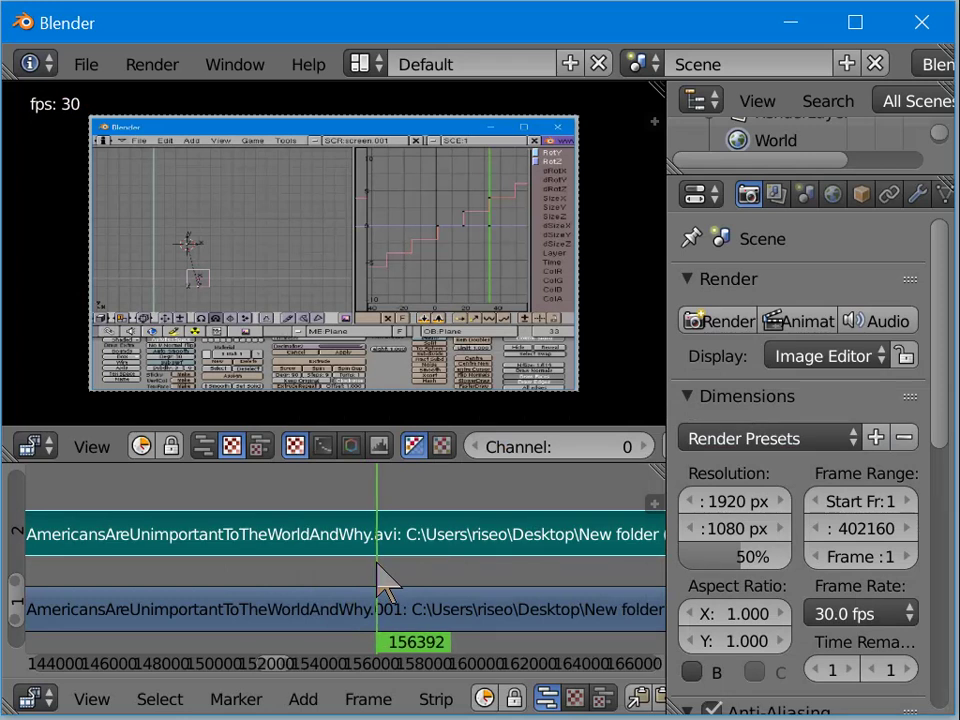
pyautogui.moveTo(377, 564); pyautogui.dragTo(394, 561)
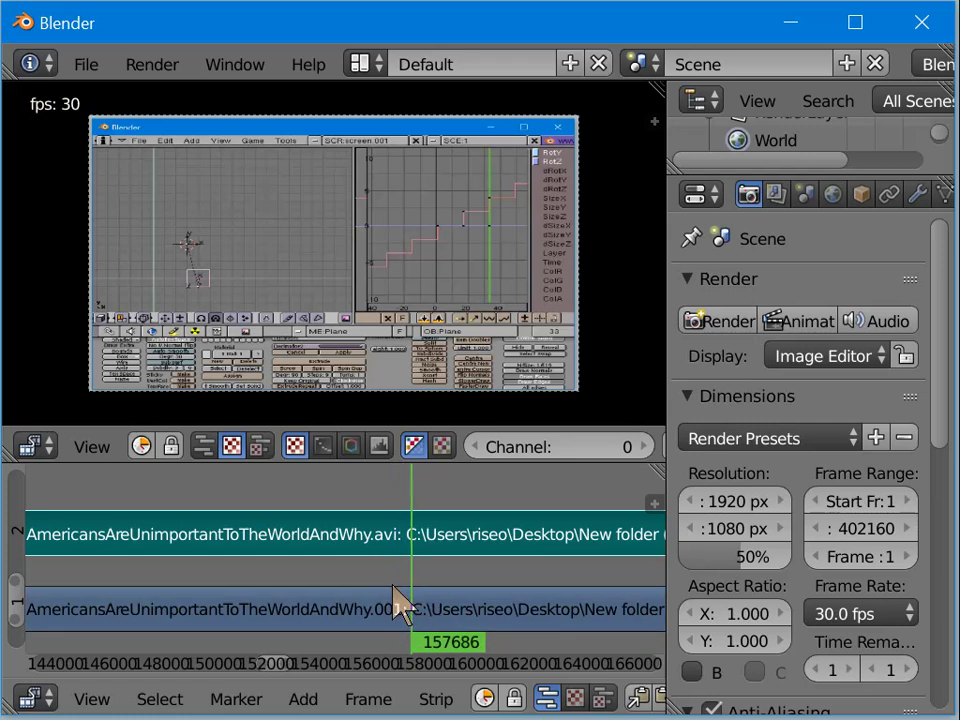
pyautogui.click(394, 588)
pyautogui.click(400, 590)
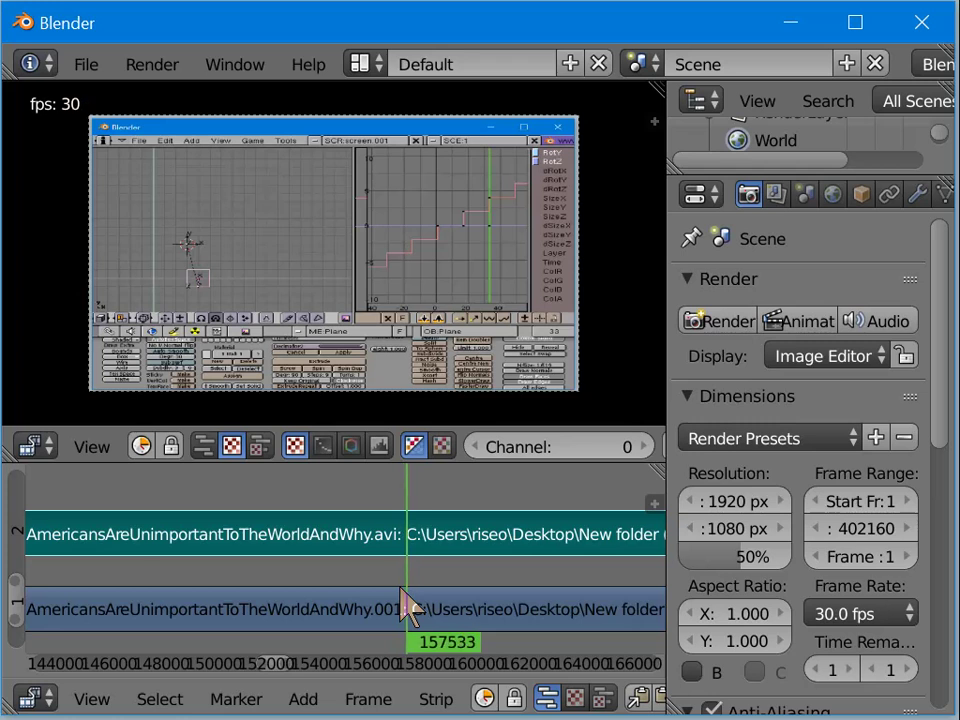
# Step: Stop playback, scrub to about frame 157600, and resume playing with Alt+A
pyautogui.press('Escape')
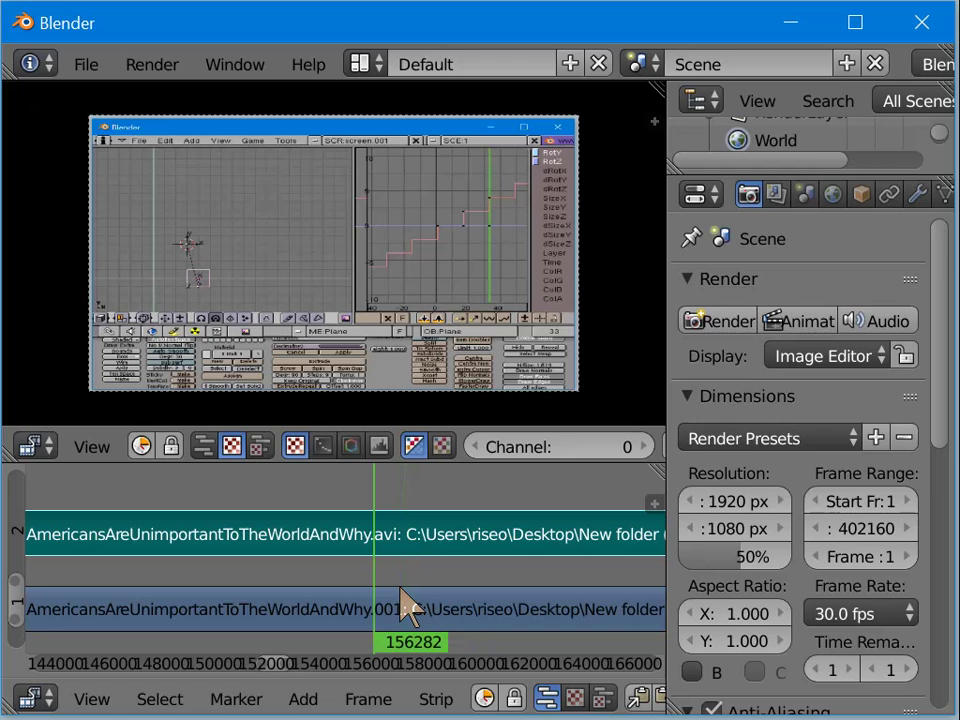
pyautogui.moveTo(401, 590); pyautogui.dragTo(404, 588)
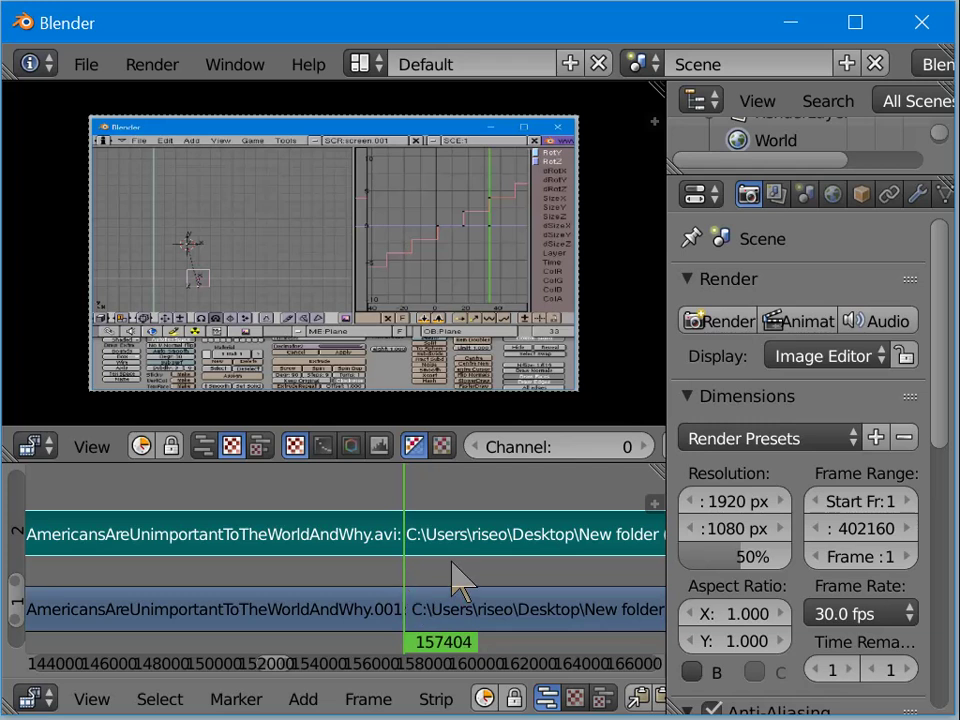
pyautogui.hotkey('alt', 'a')
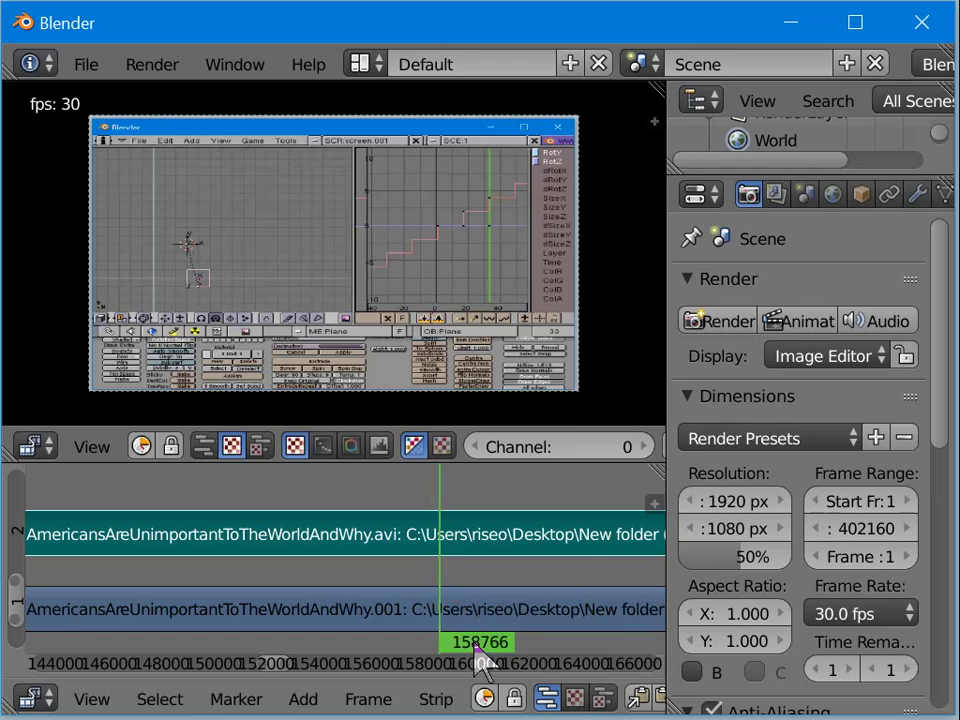
# Step: Probe frames between 160506 and 158674 to find where the strips end
pyautogui.click(487, 585)
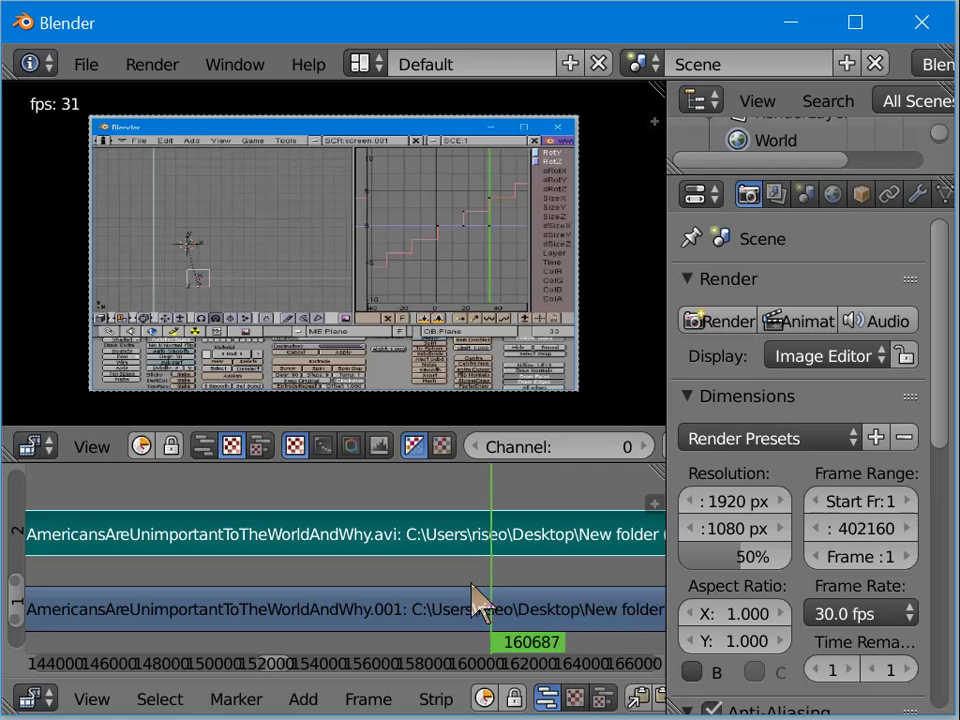
pyautogui.click(471, 587)
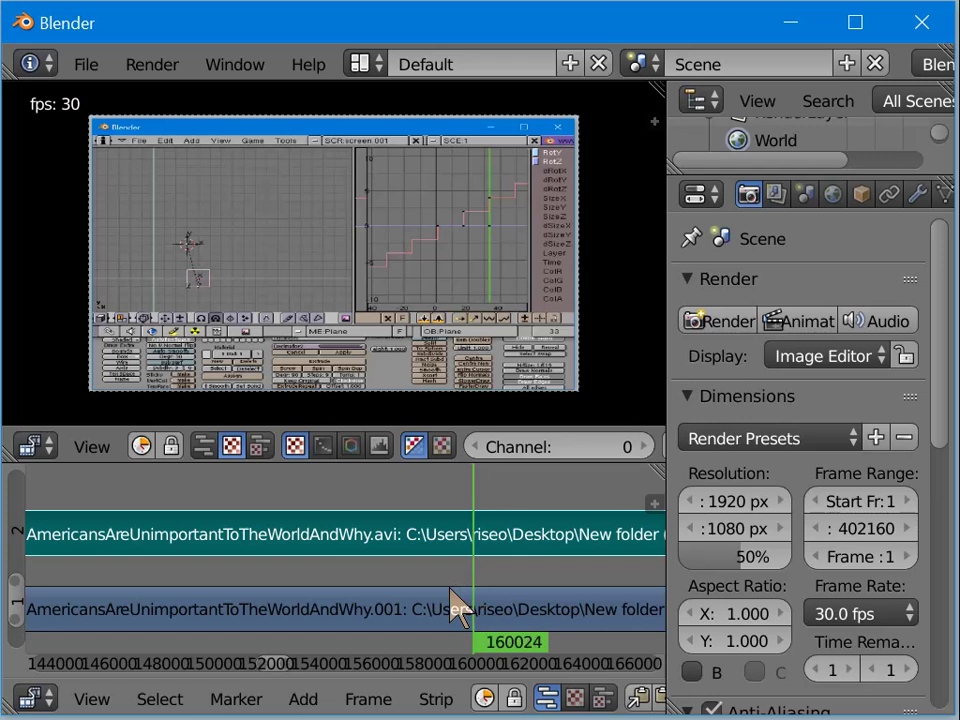
pyautogui.click(450, 590)
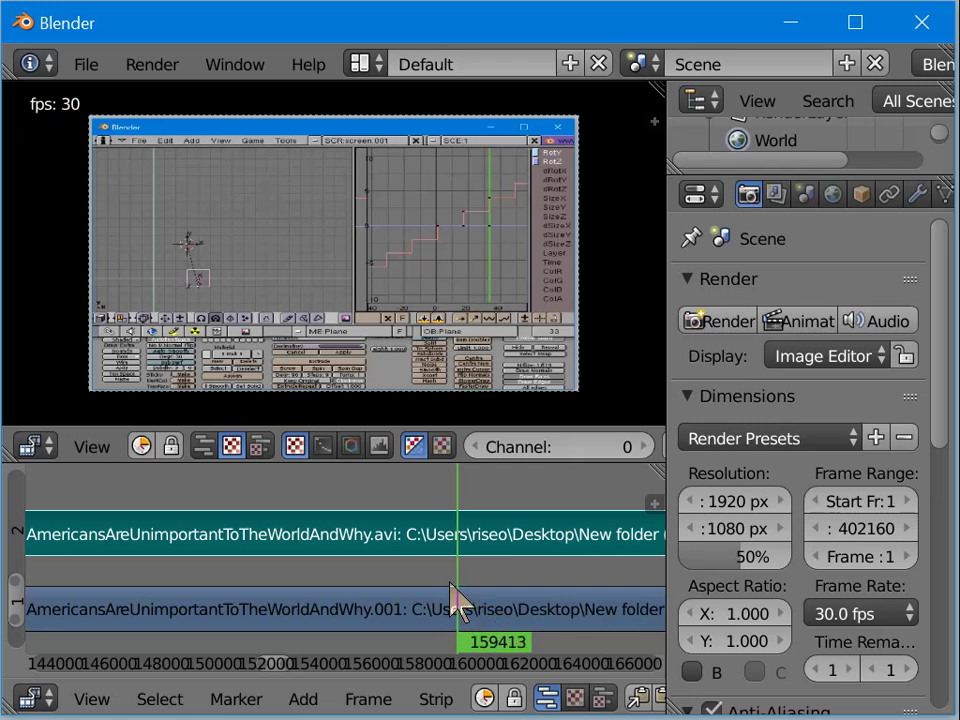
pyautogui.click(447, 604)
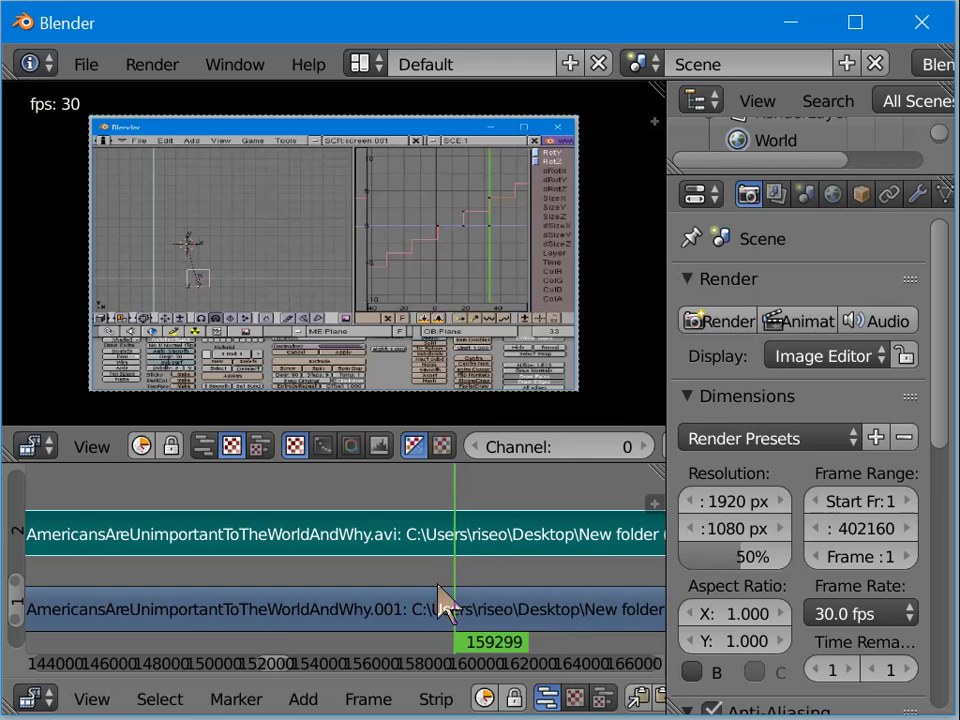
pyautogui.click(436, 585)
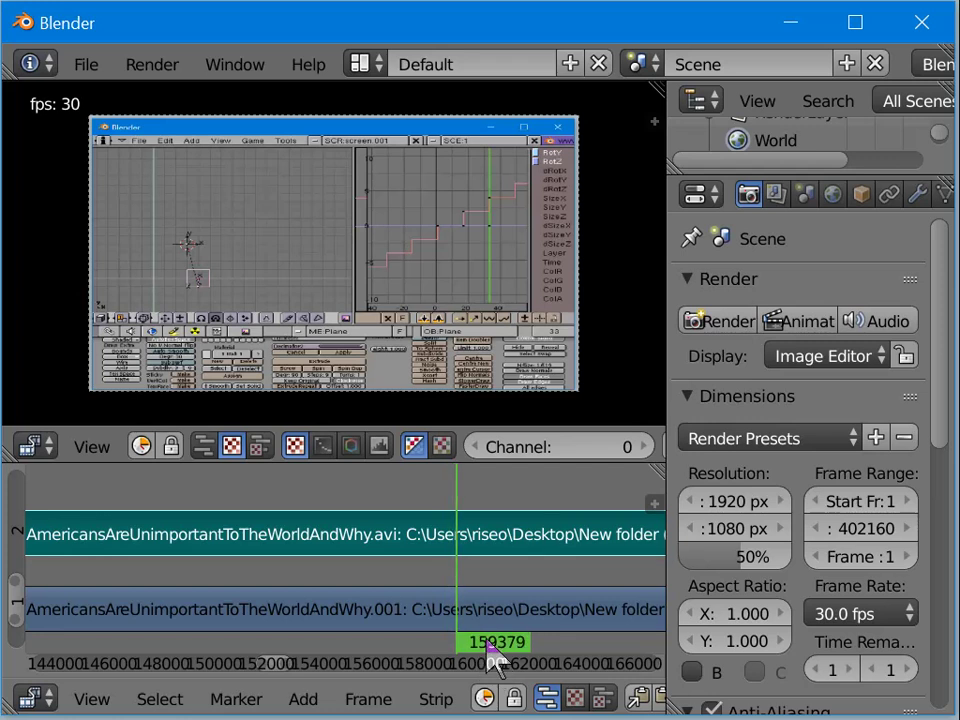
# Step: Stop playback, then scrub back to frame 158947 where footage still shows
pyautogui.moveTo(485, 615); pyautogui.dragTo(404, 600)
pyautogui.click(464, 581)
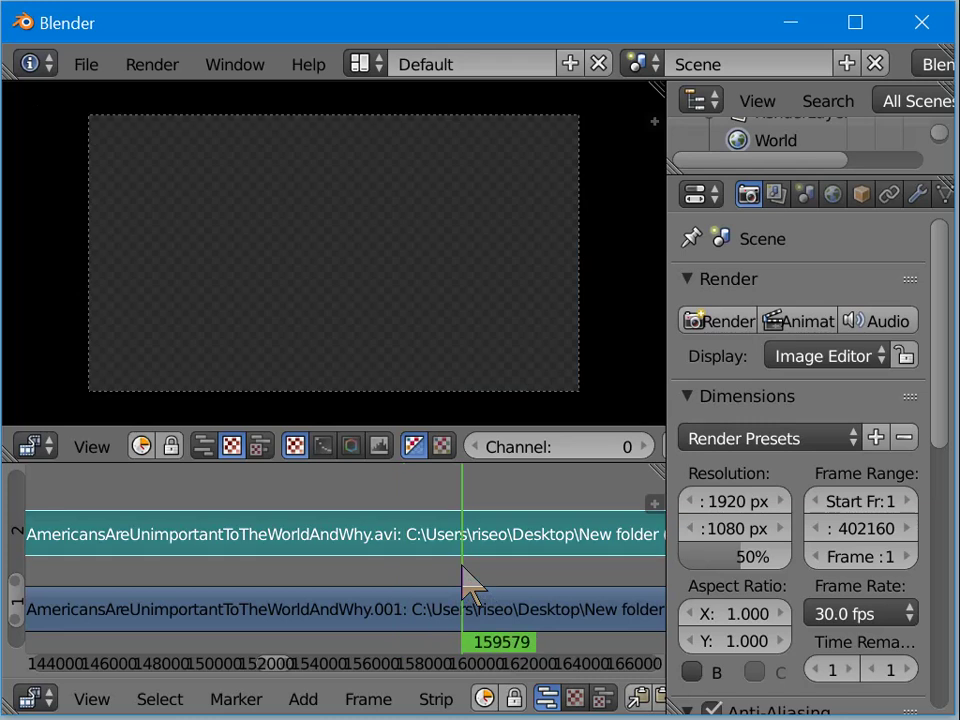
pyautogui.moveTo(462, 566); pyautogui.dragTo(445, 570)
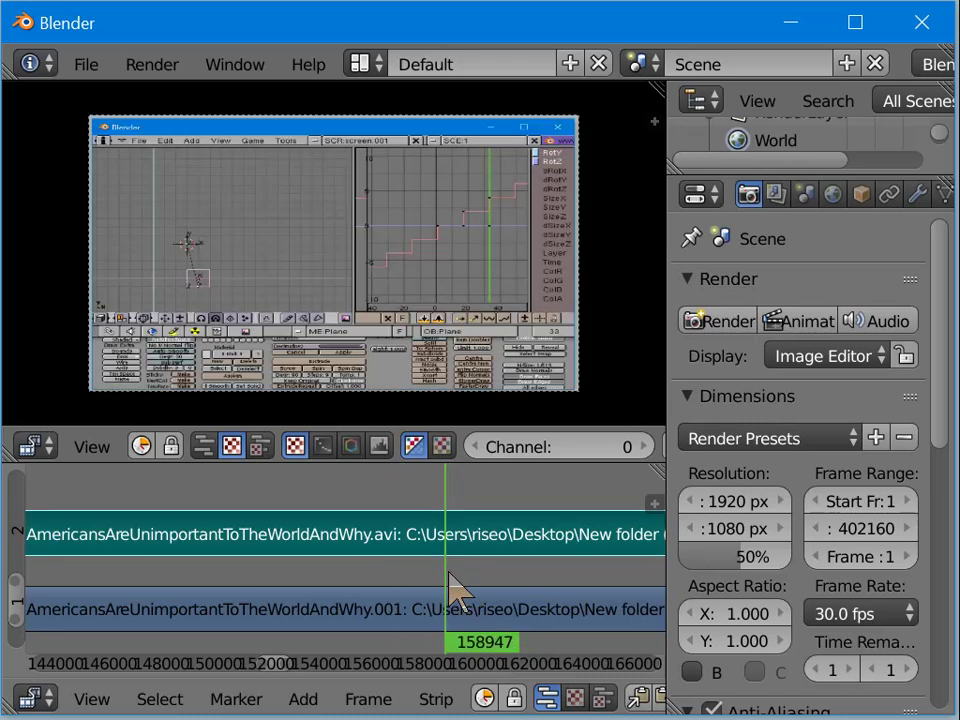
# Step: Play from frame 158947, zoom into the strips, and jump to about frame 159269
pyautogui.hotkey('alt', 'a')
pyautogui.scroll(3, 462, 590)
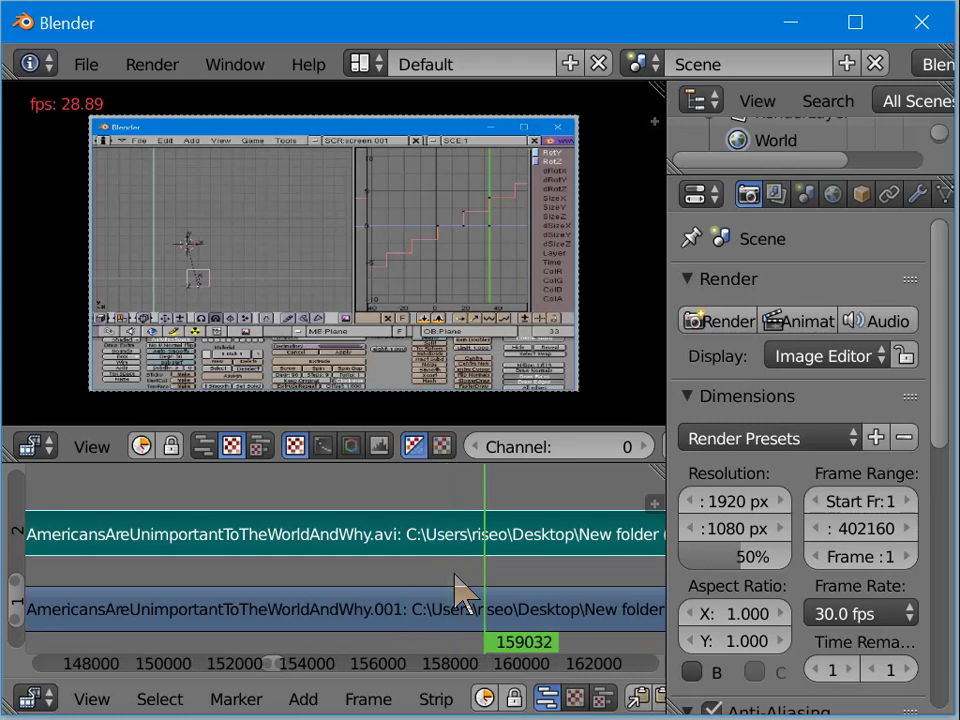
pyautogui.scroll(3, 458, 587)
pyautogui.moveTo(467, 574); pyautogui.dragTo(274, 579, button='middle')
pyautogui.scroll(4, 343, 579)
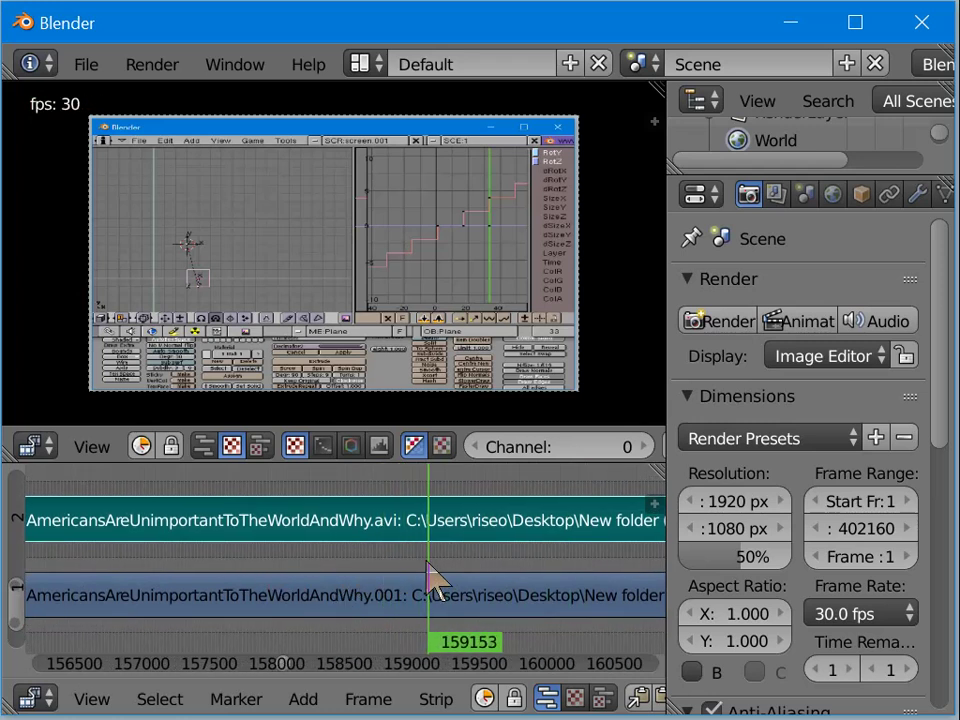
pyautogui.moveTo(420, 557); pyautogui.dragTo(328, 553, button='middle')
pyautogui.scroll(1, 328, 553)
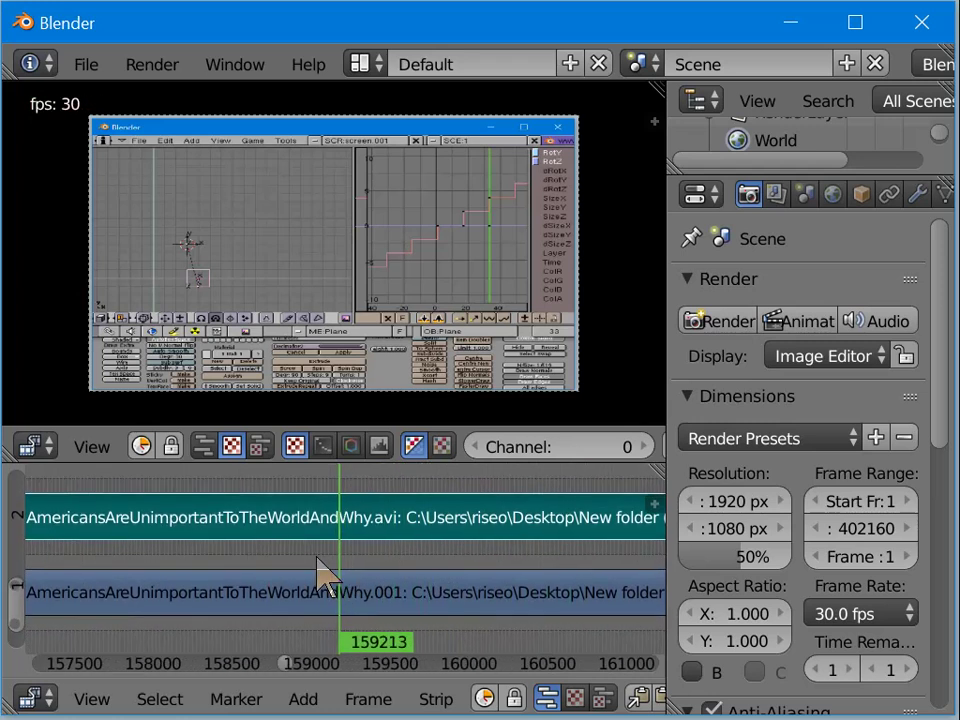
pyautogui.scroll(2, 328, 573)
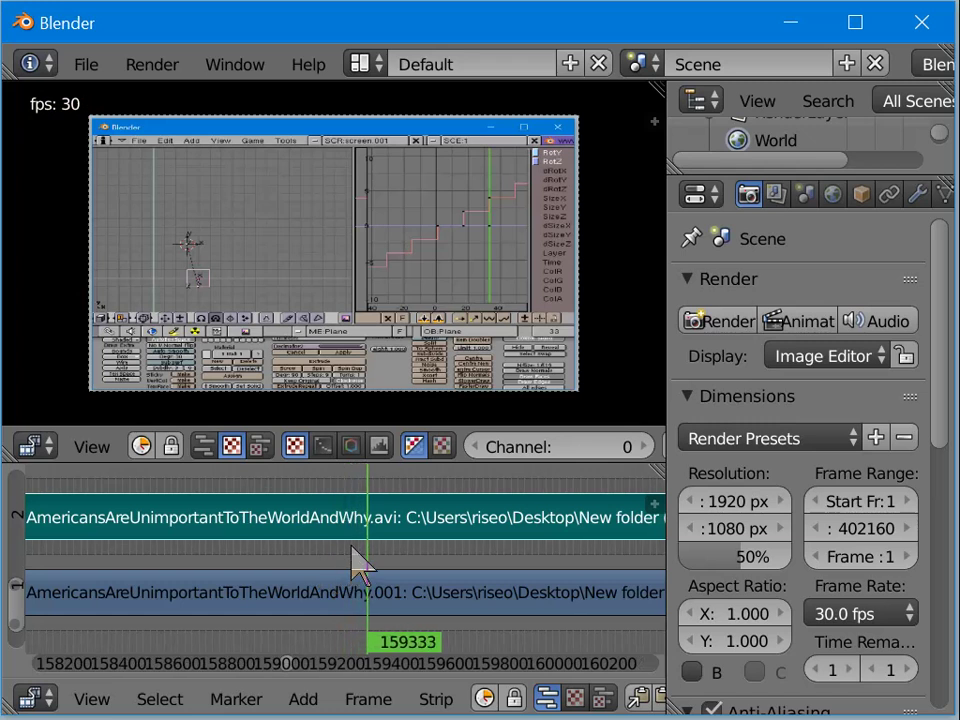
pyautogui.click(352, 548)
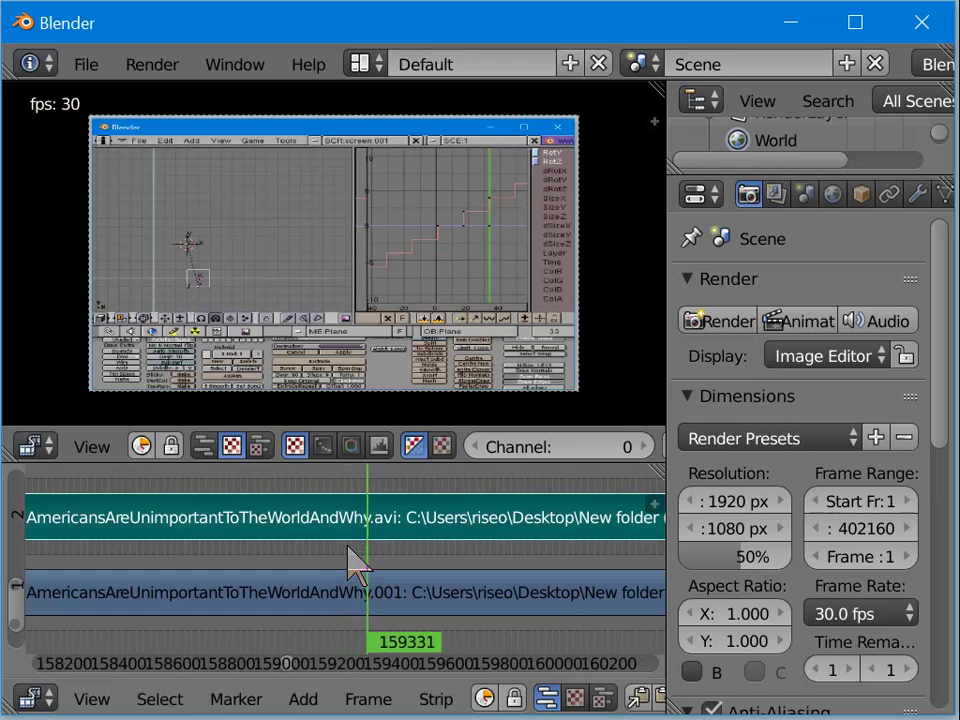
pyautogui.click(352, 548)
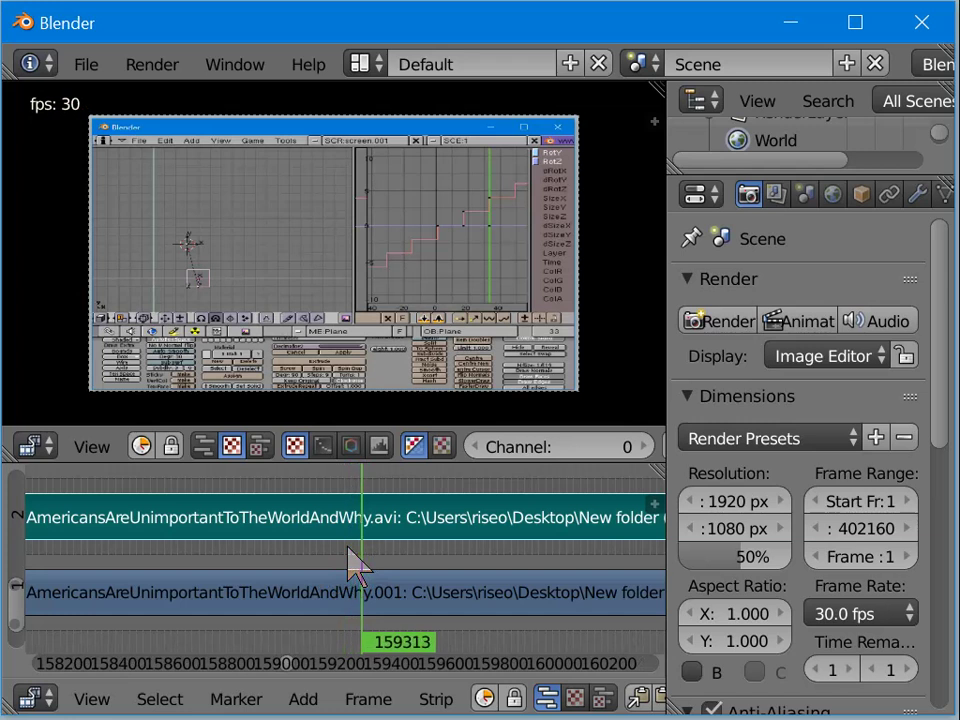
# Step: Settle the playhead at frame 159257 and select the strips in channels 1 and 2
pyautogui.press('Escape')
pyautogui.moveTo(352, 548); pyautogui.dragTo(350, 575)
pyautogui.hotkey('alt', 'a')
pyautogui.hotkey('alt', 'a')
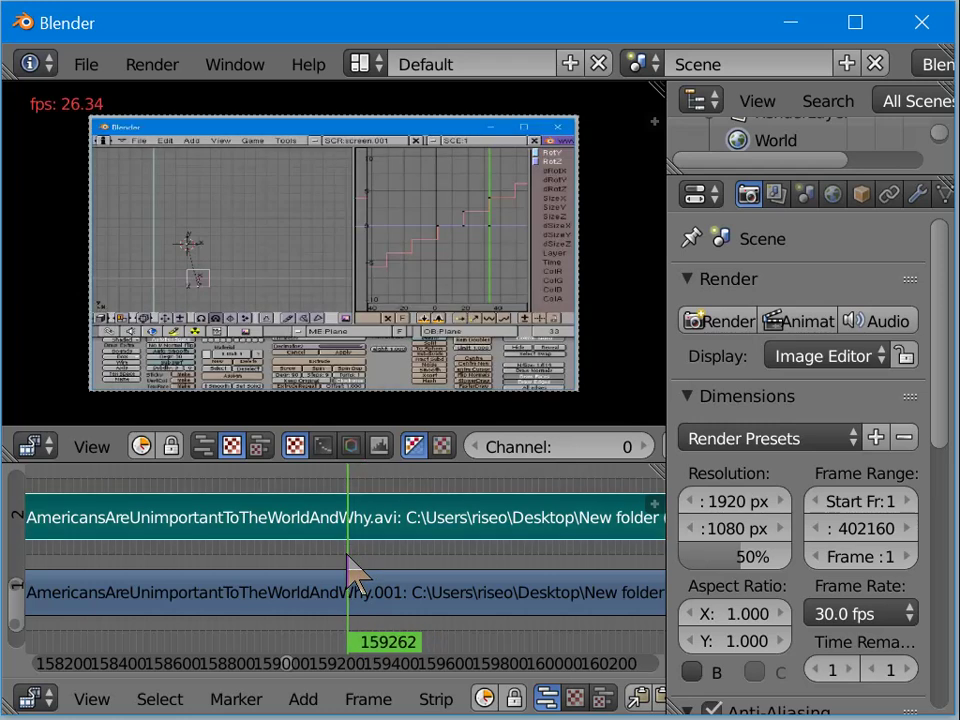
pyautogui.press('Escape')
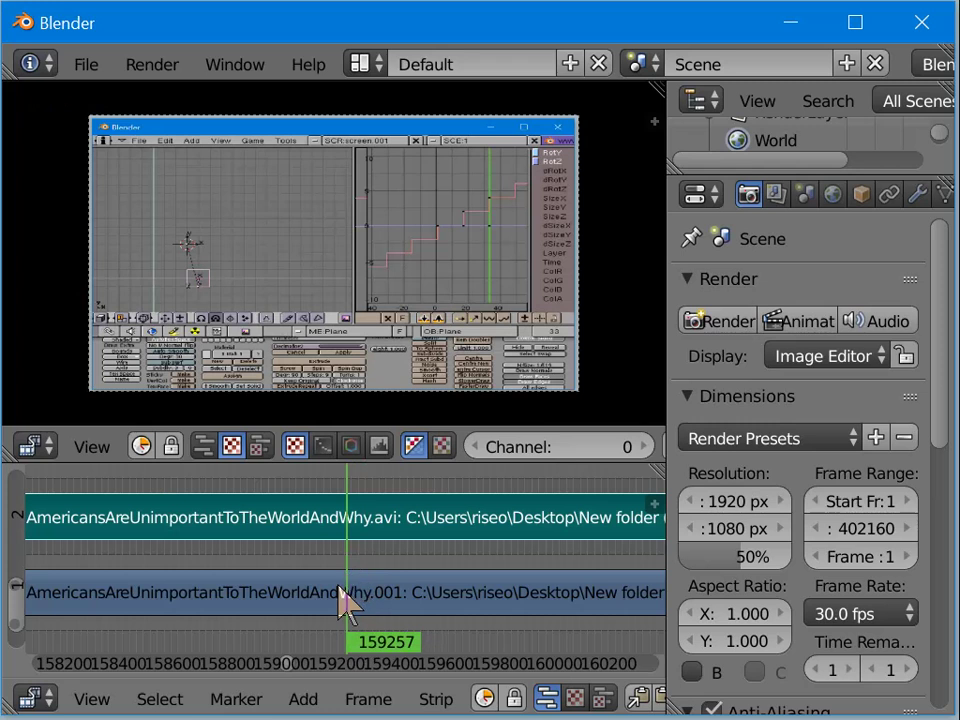
pyautogui.hotkey('ctrl', 'i')
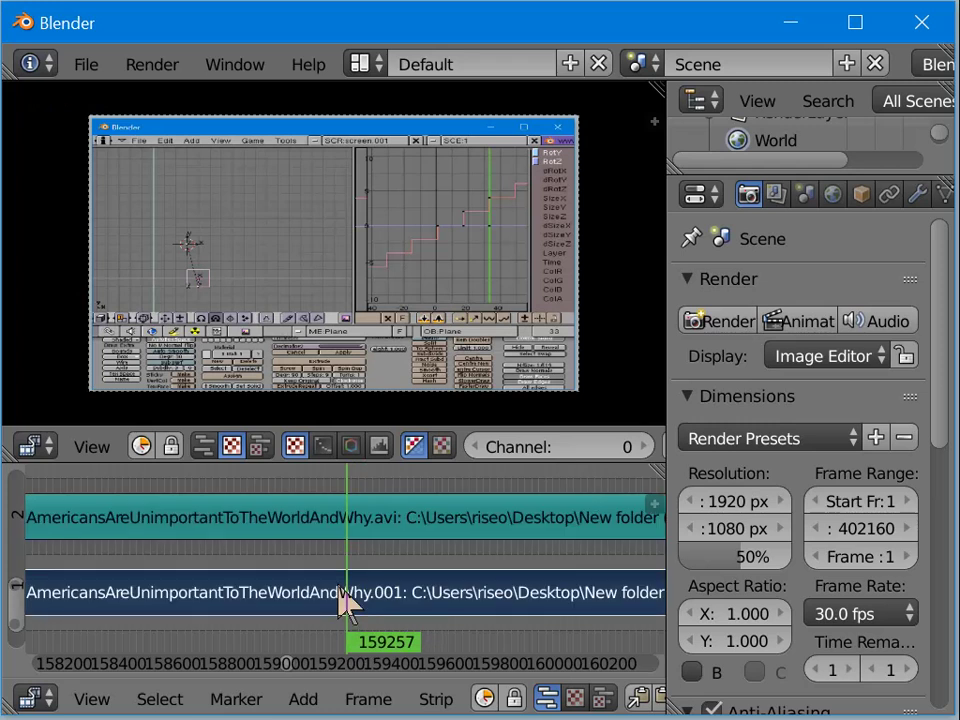
pyautogui.rightClick(350, 530)
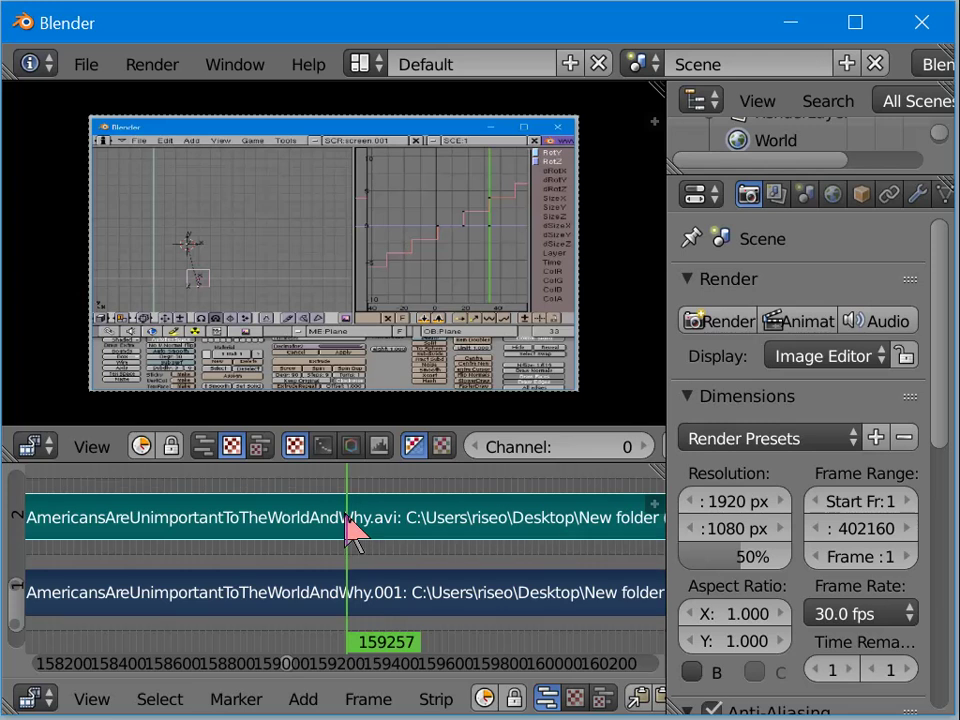
# Step: Cut both strips at frame 159257 with K and select the two right-hand pieces
pyautogui.press('k')
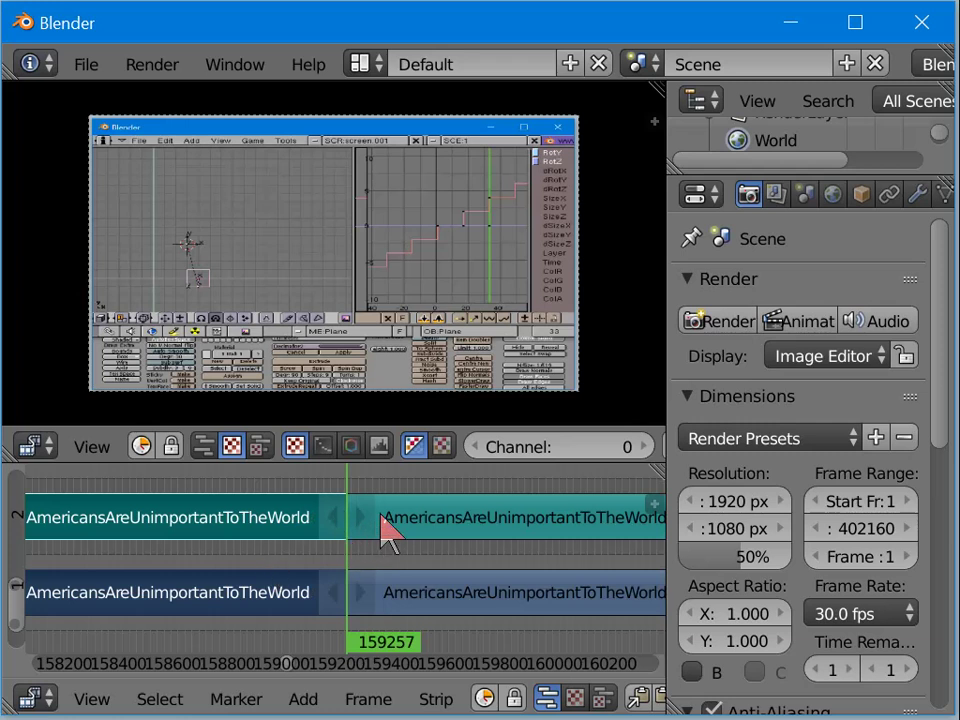
pyautogui.rightClick(415, 522)
pyautogui.keyDown('shift'); pyautogui.rightClick(420, 610); pyautogui.keyUp('shift')
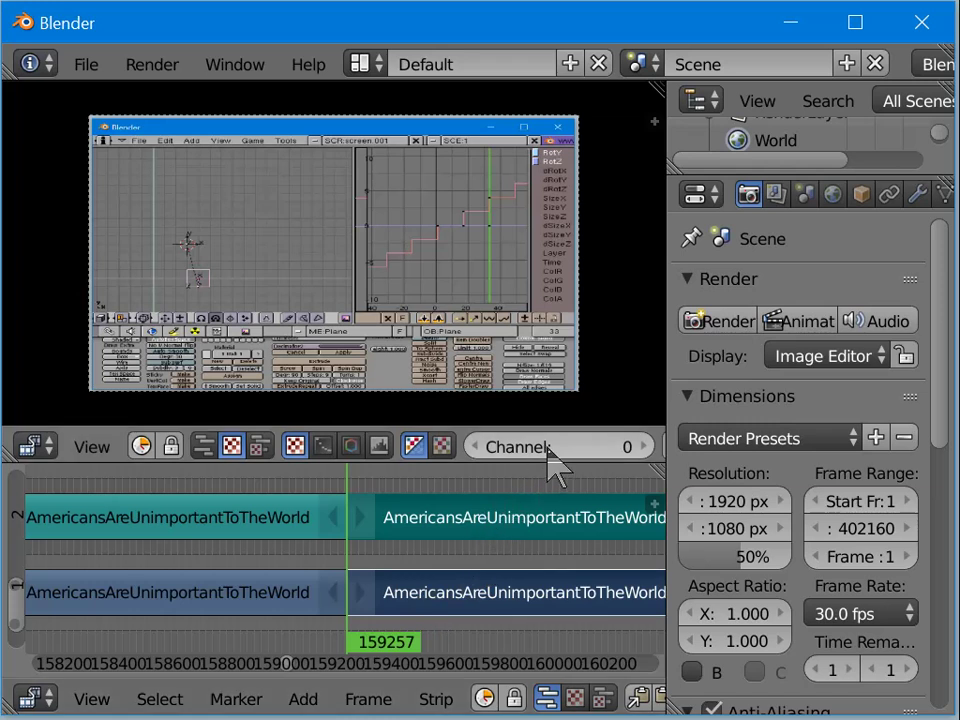
pyautogui.moveTo(549, 446); pyautogui.dragTo(354, 446, button='middle')
pyautogui.moveTo(455, 455); pyautogui.dragTo(645, 460, button='middle')
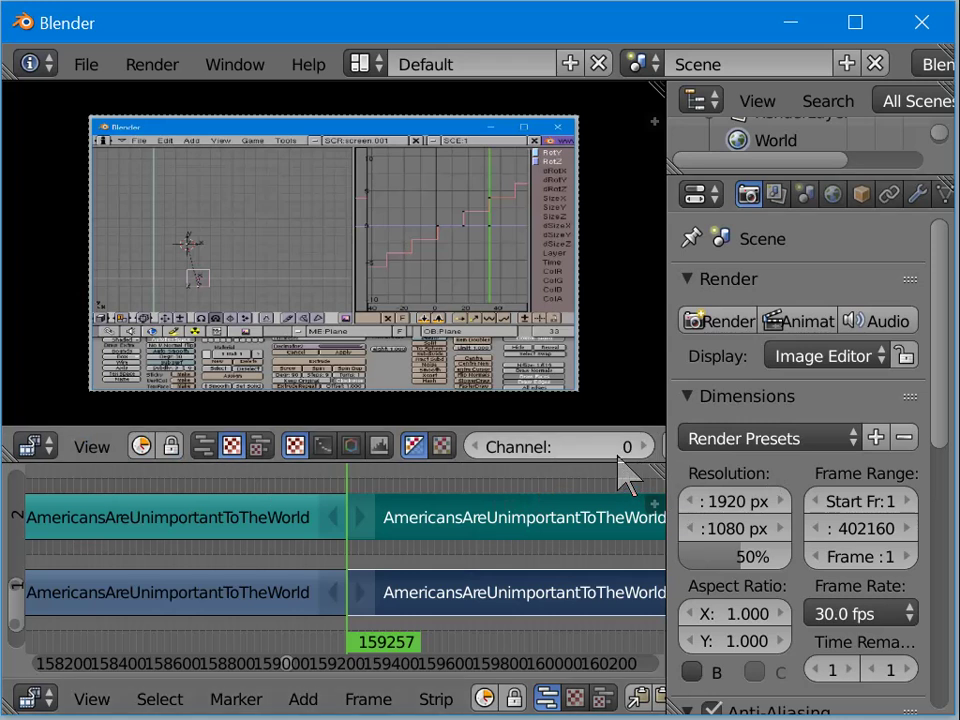
pyautogui.moveTo(617, 458); pyautogui.dragTo(391, 492, button='middle')
pyautogui.moveTo(443, 447); pyautogui.dragTo(638, 447, button='middle')
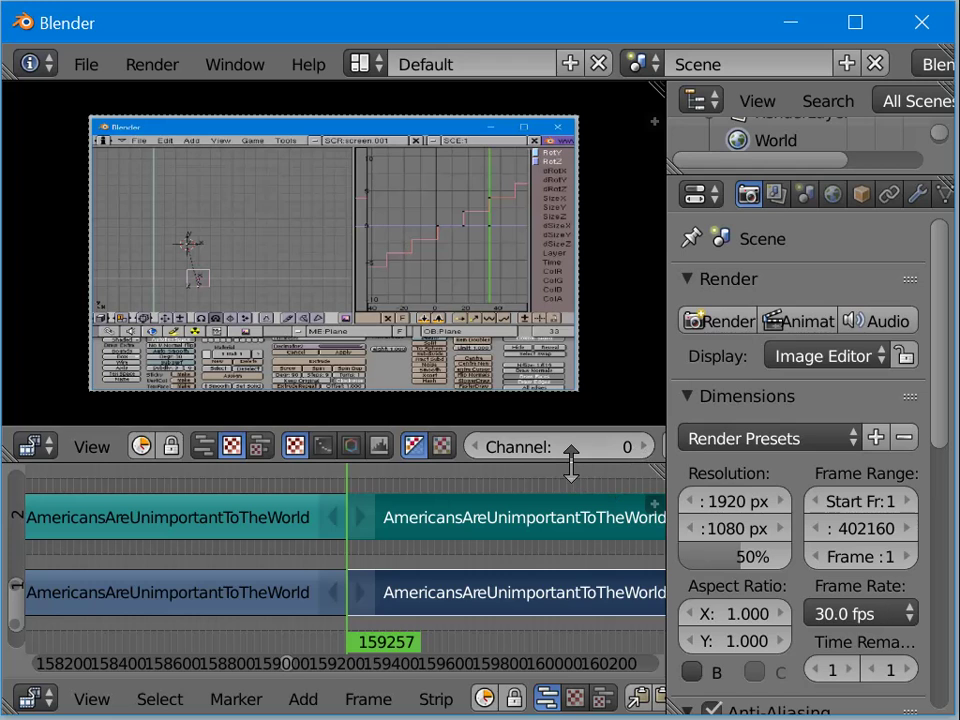
# Step: Create Scene.001 as a Full Copy of the scene and keep it current
pyautogui.click(641, 63)
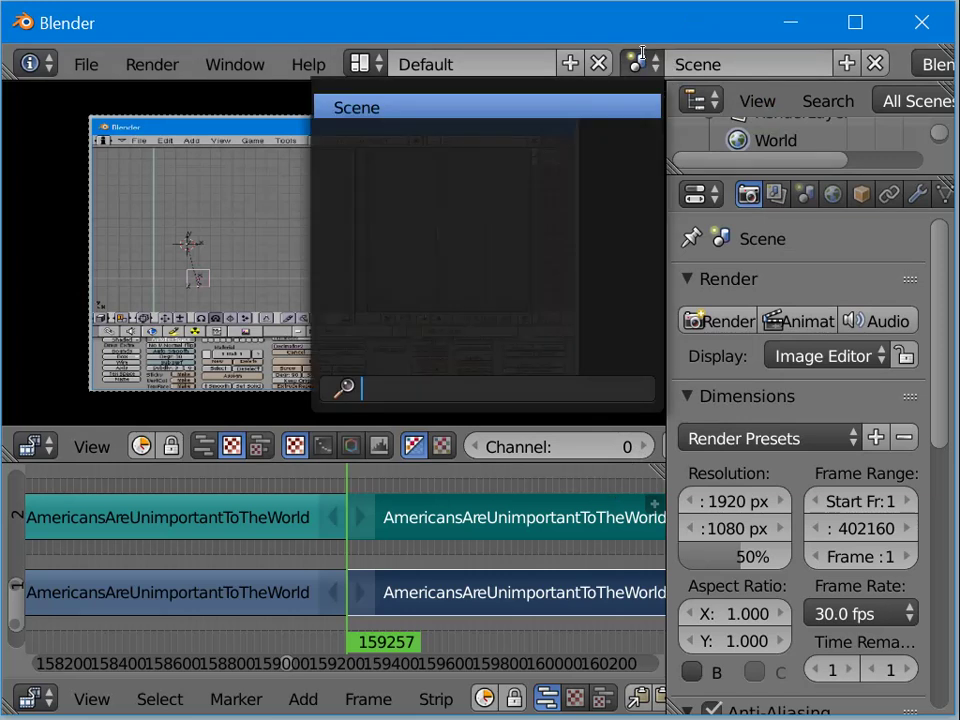
pyautogui.click(840, 63)
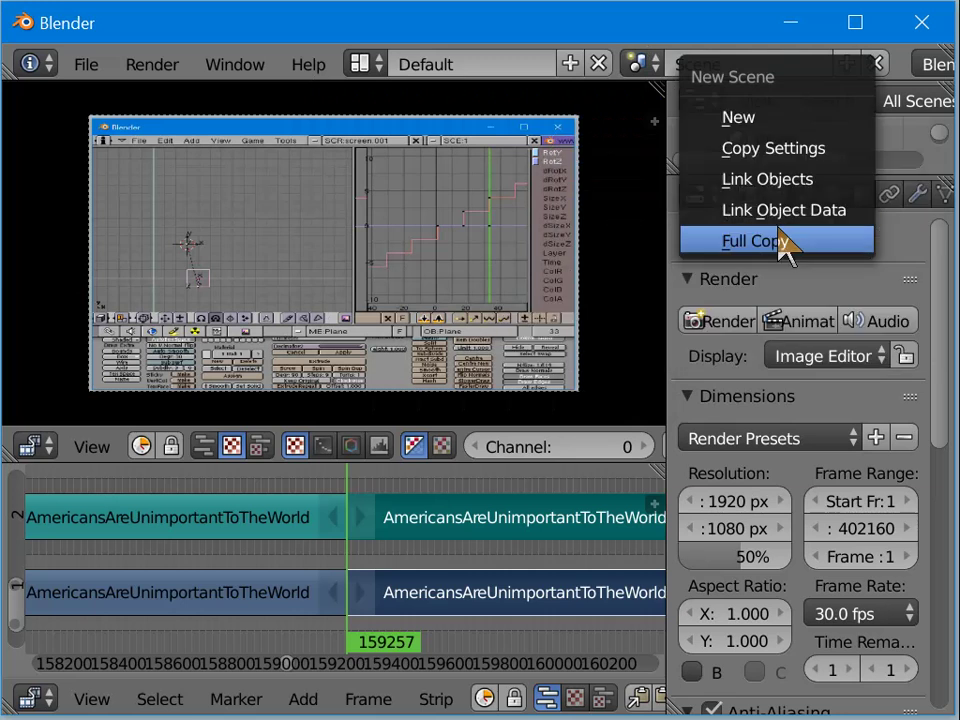
pyautogui.click(785, 244)
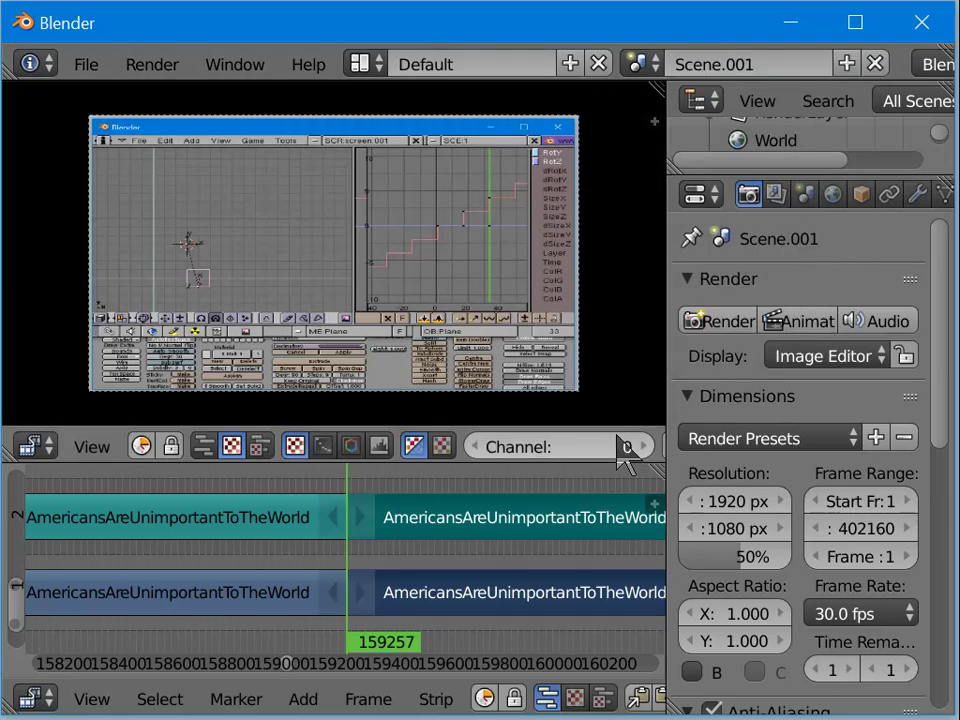
pyautogui.click(630, 64)
pyautogui.click(631, 66)
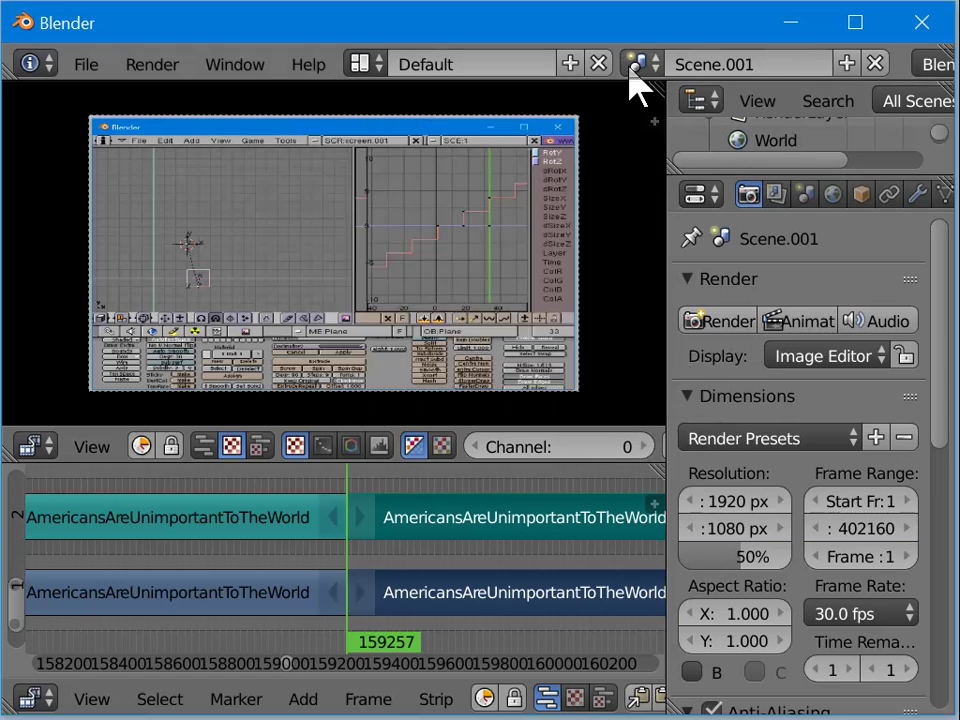
# Step: Select the two left-hand strip pieces in channels 1 and 2
pyautogui.rightClick(435, 598)
pyautogui.keyDown('shift'); pyautogui.rightClick(447, 528); pyautogui.keyUp('shift')
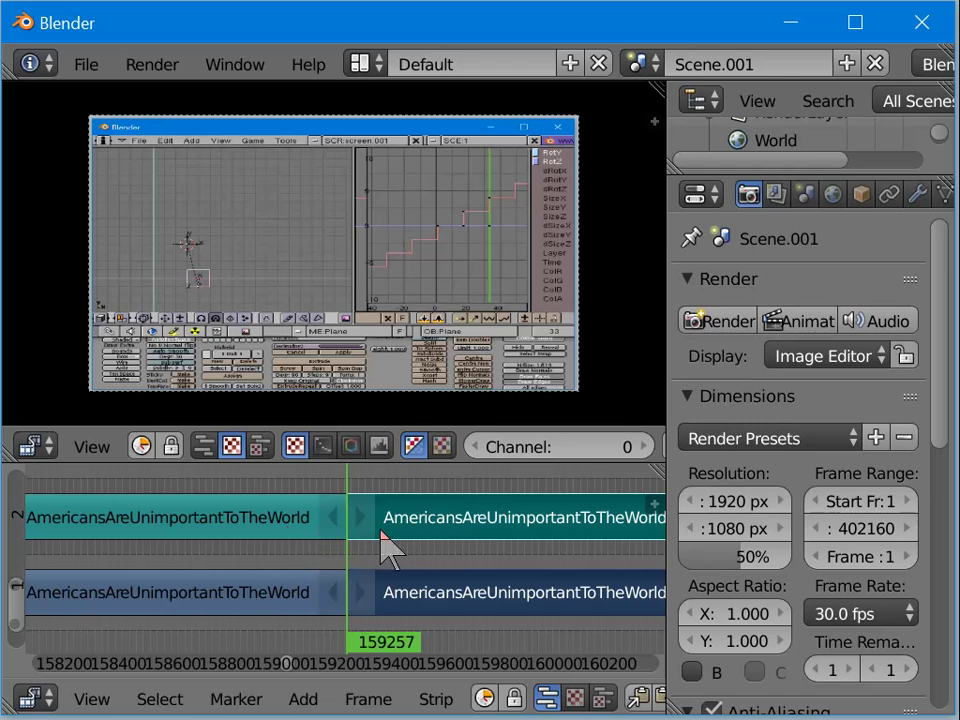
pyautogui.rightClick(316, 522)
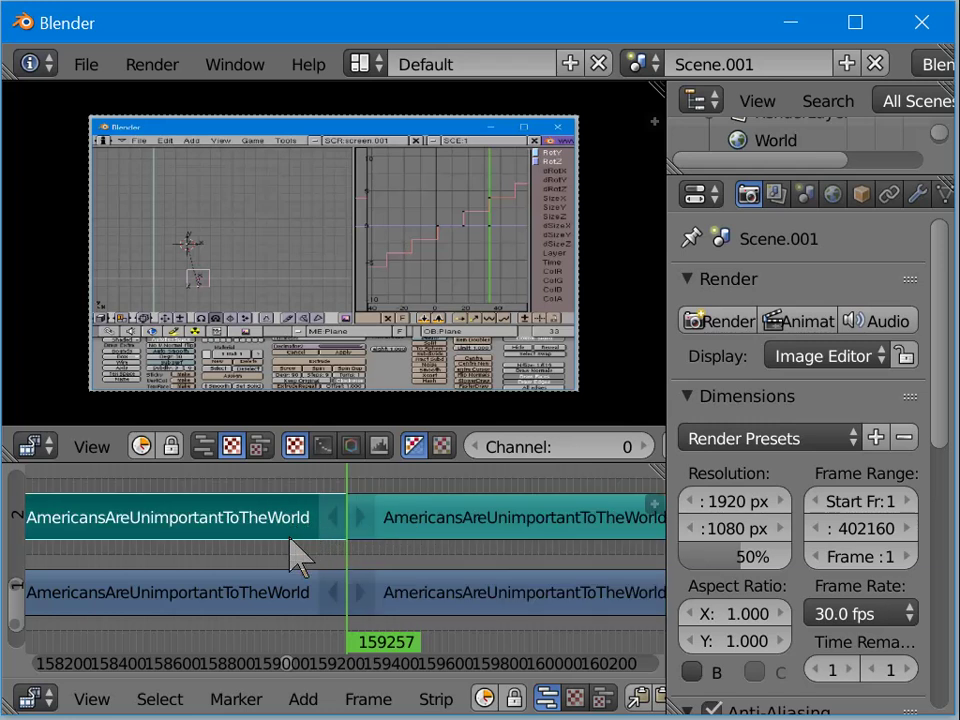
pyautogui.rightClick(287, 597)
# Step: Erase the left-hand strips in Scene.001, then erase the right-hand strips in Scene
pyautogui.press('x')
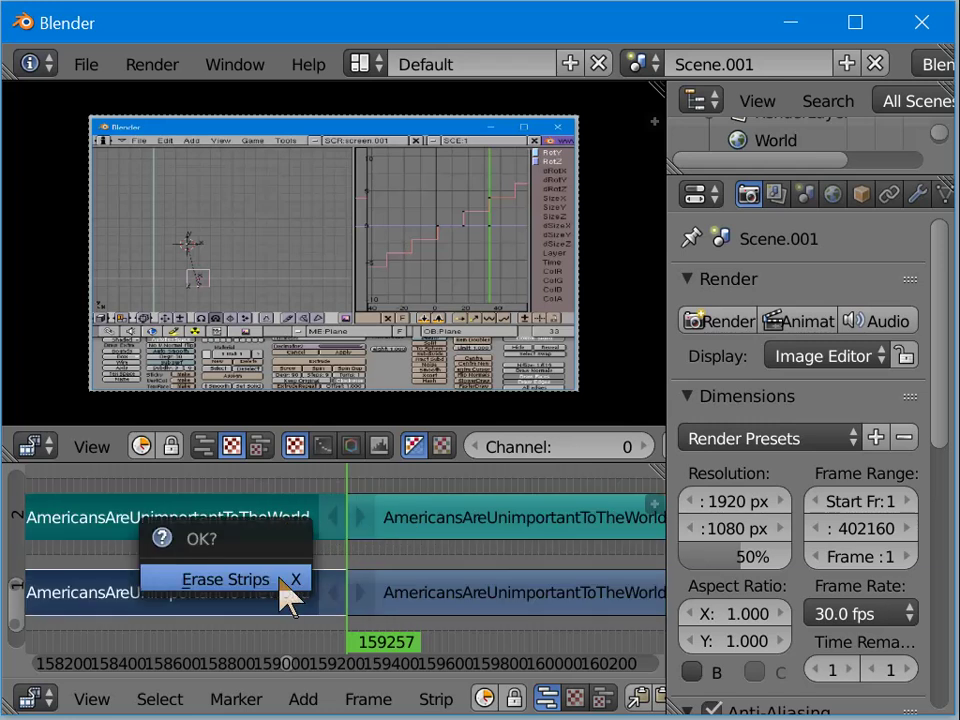
pyautogui.click(283, 583)
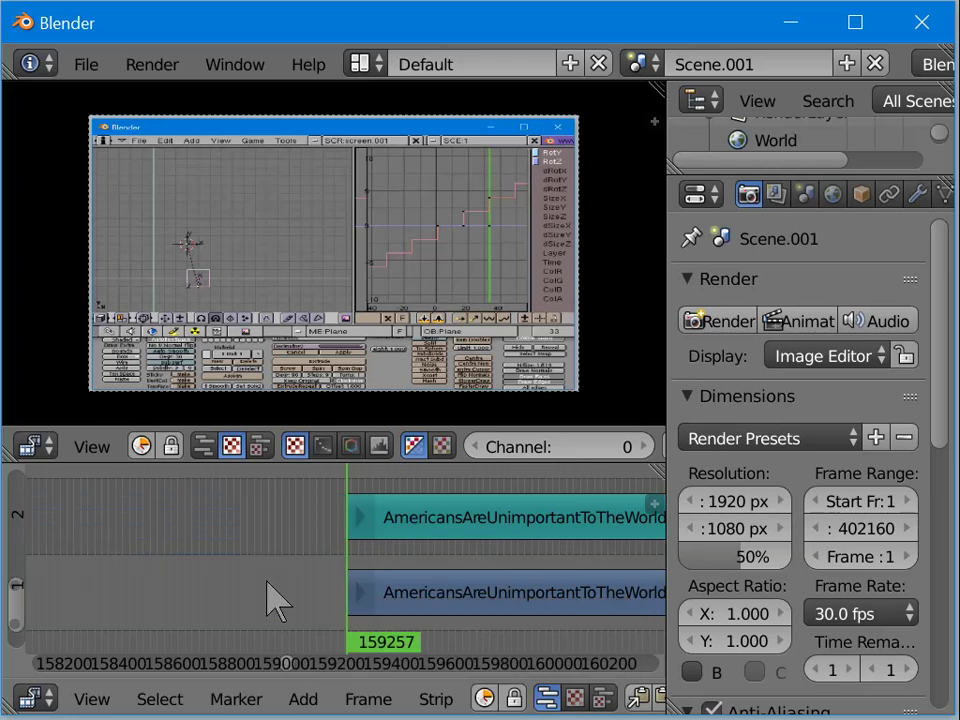
pyautogui.click(641, 63)
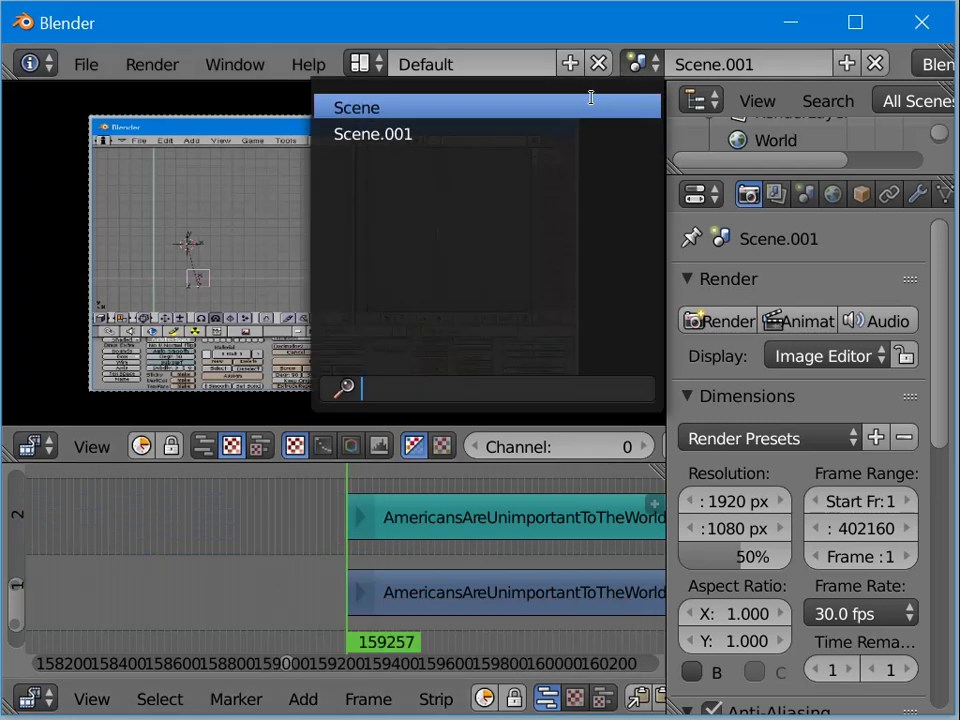
pyautogui.click(598, 106)
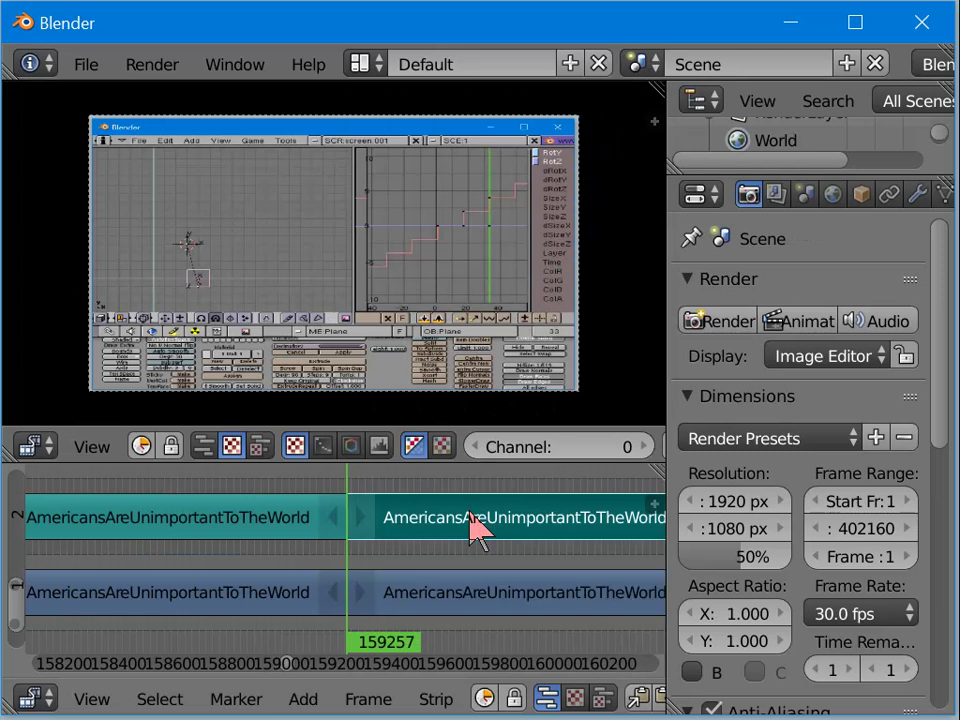
pyautogui.press('x')
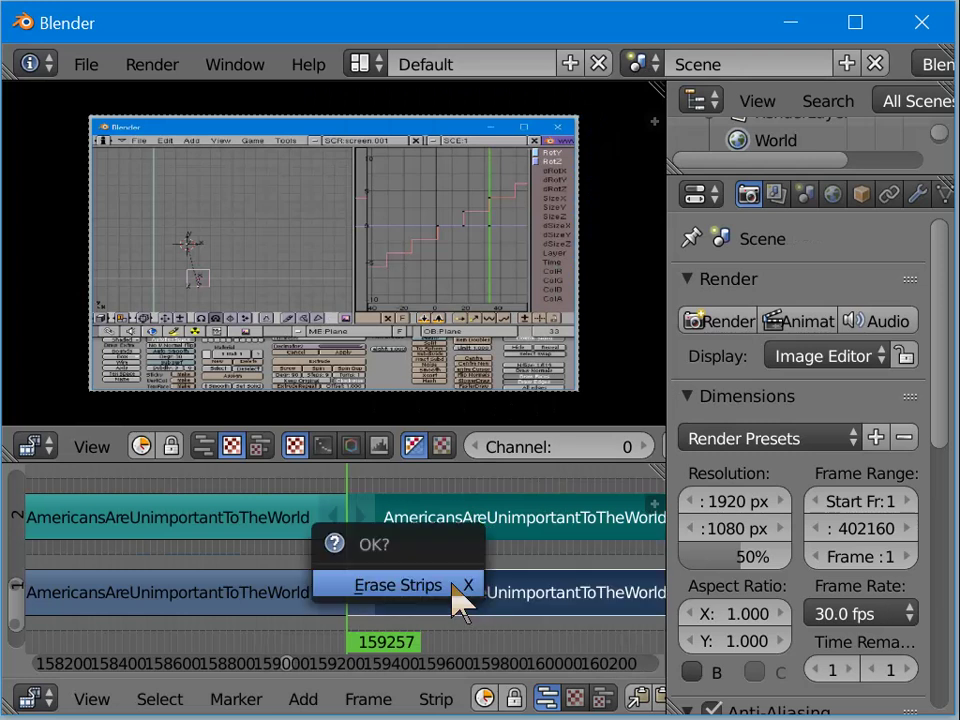
pyautogui.click(452, 592)
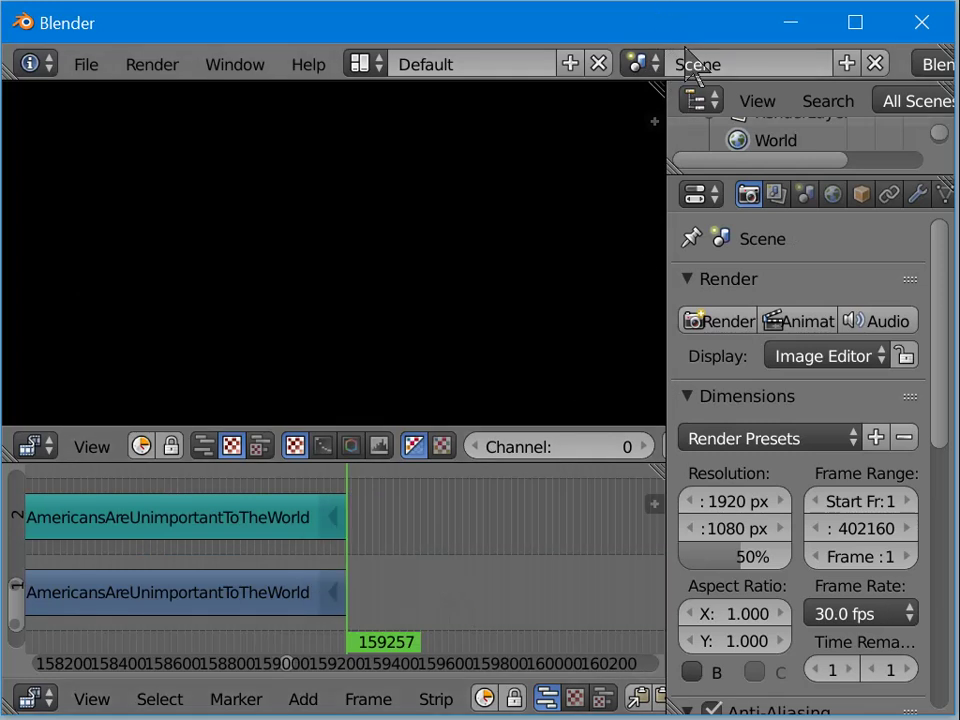
# Step: Switch between the scenes, ending on the original Scene with its name field in edit mode
pyautogui.click(643, 63)
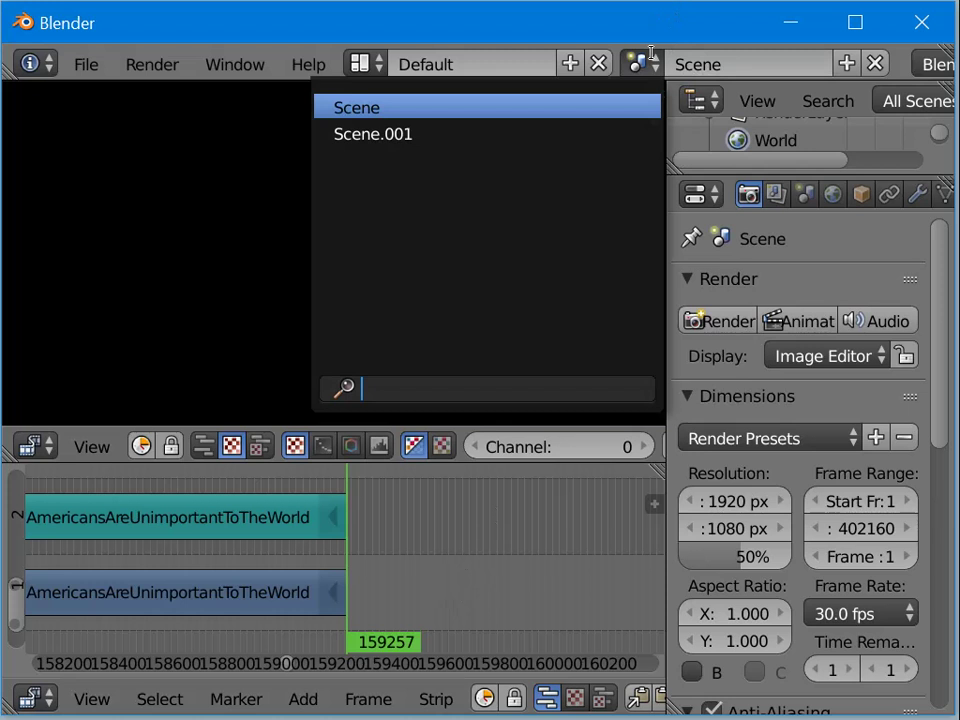
pyautogui.click(598, 133)
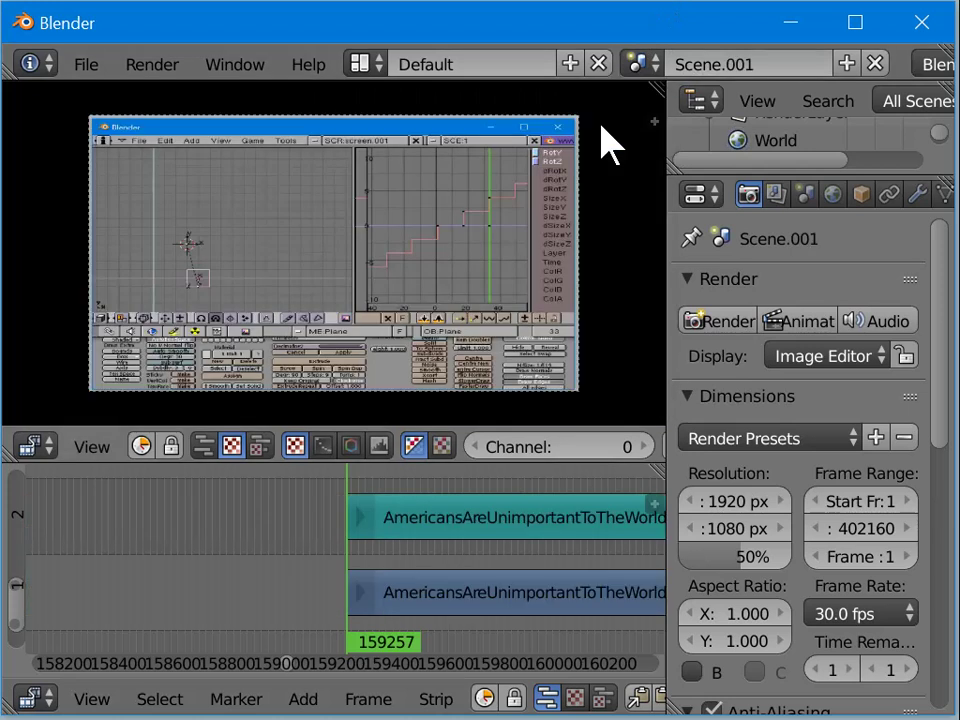
pyautogui.click(638, 66)
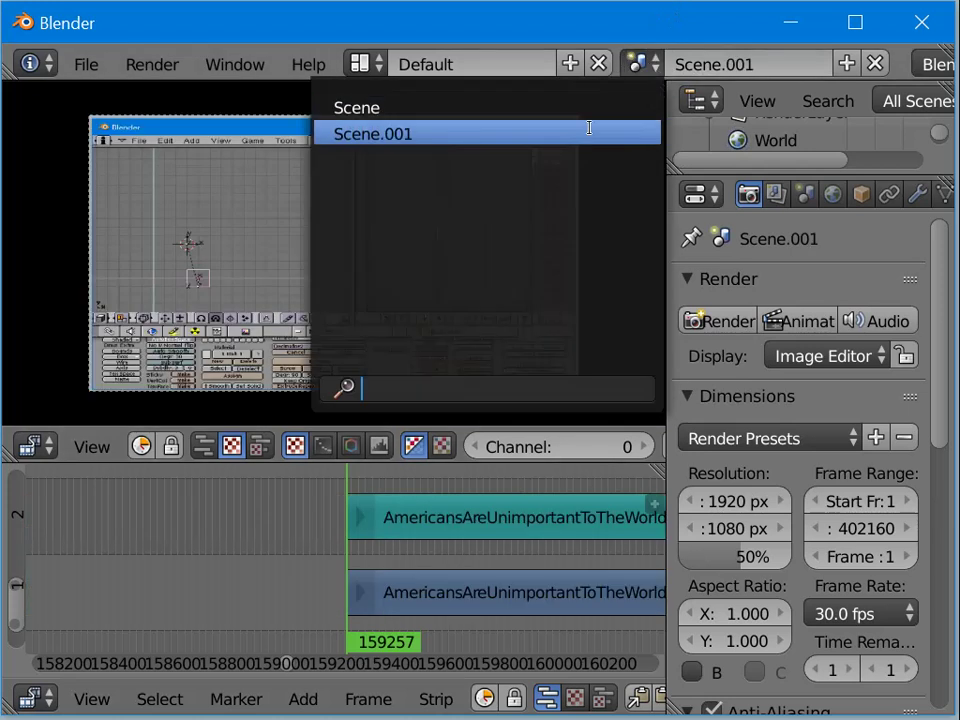
pyautogui.click(660, 78)
pyautogui.click(652, 66)
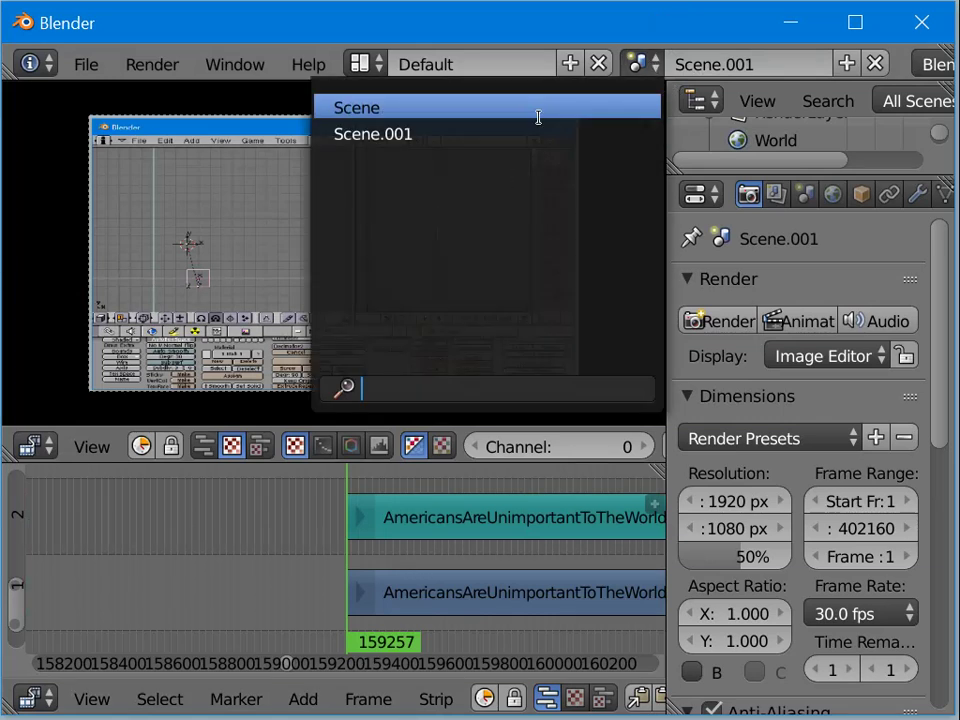
pyautogui.click(536, 108)
pyautogui.doubleClick(753, 62)
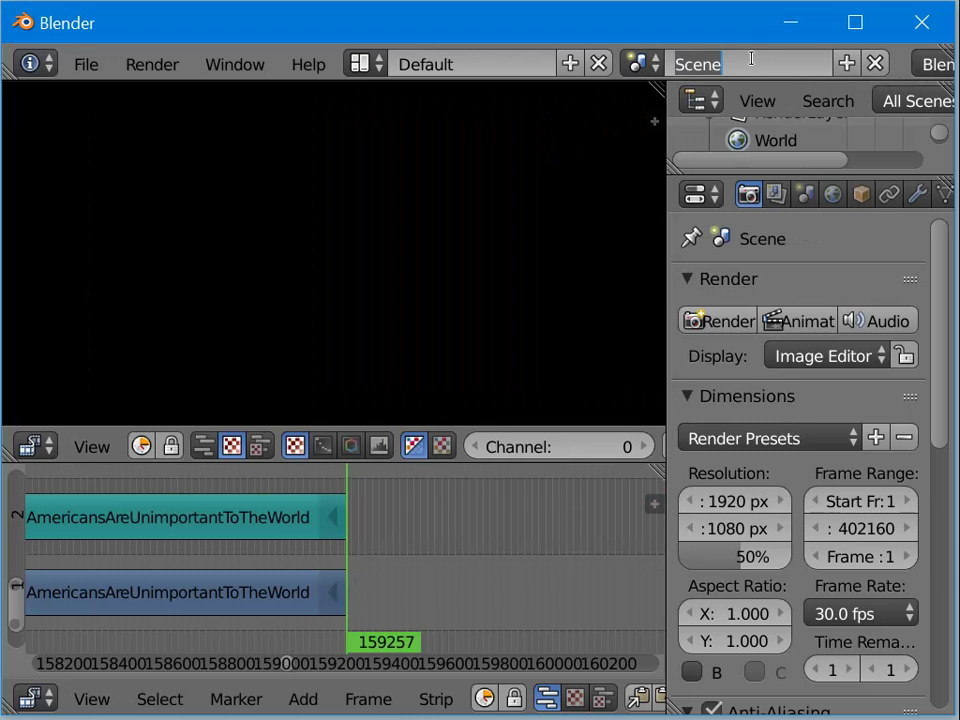
# Step: Replace the original Scene's name with a new one typed as 'nimas' and 'ion'
pyautogui.press('BackSpace')
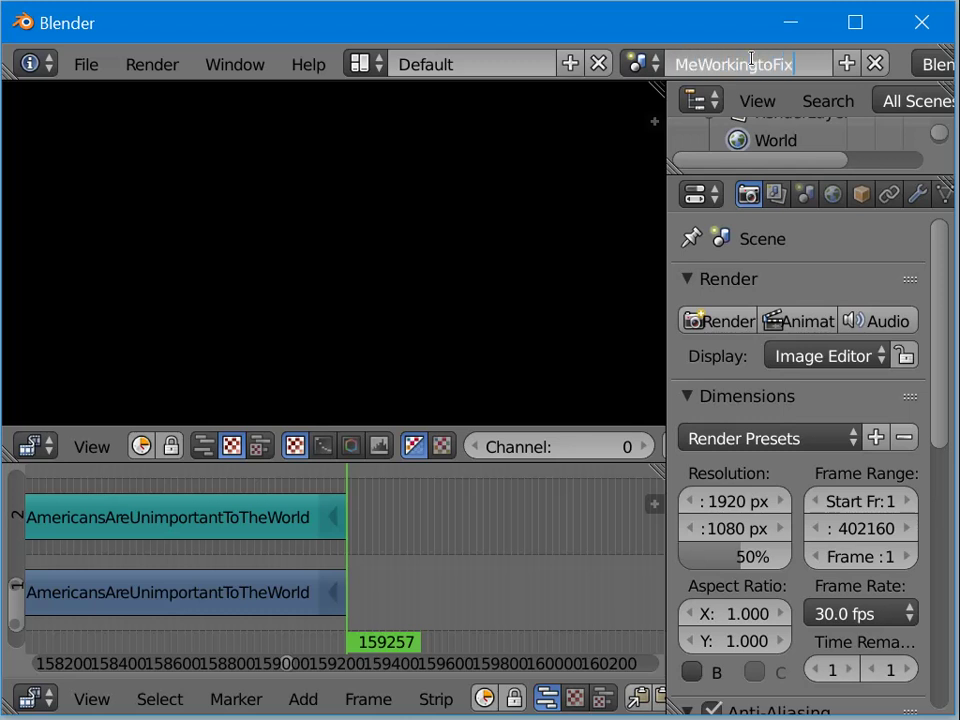
pyautogui.write('nimas')
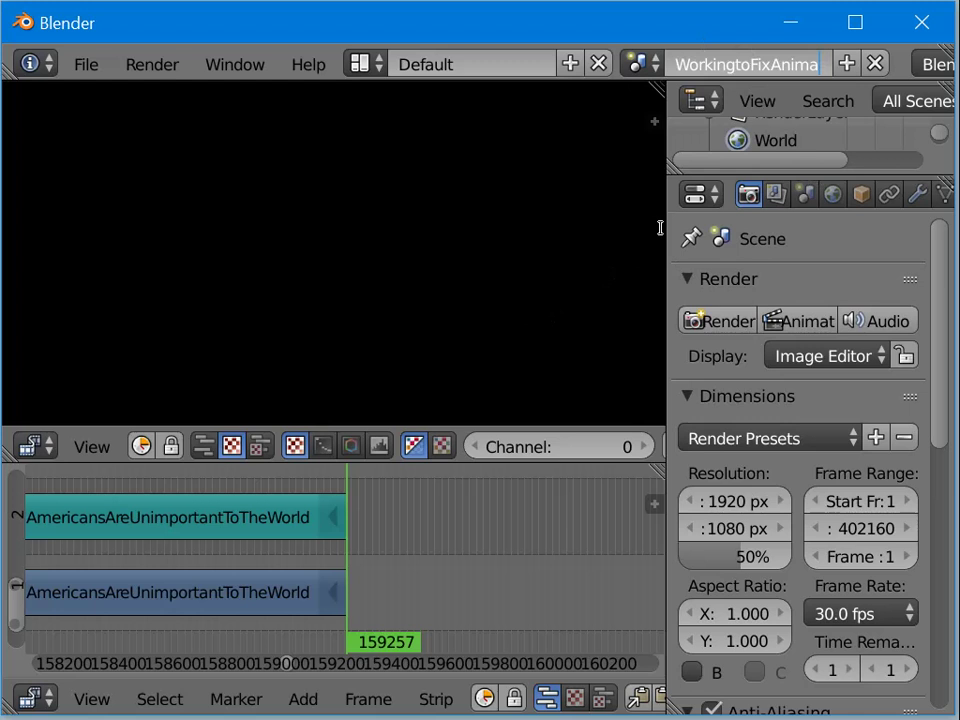
pyautogui.write('ion')
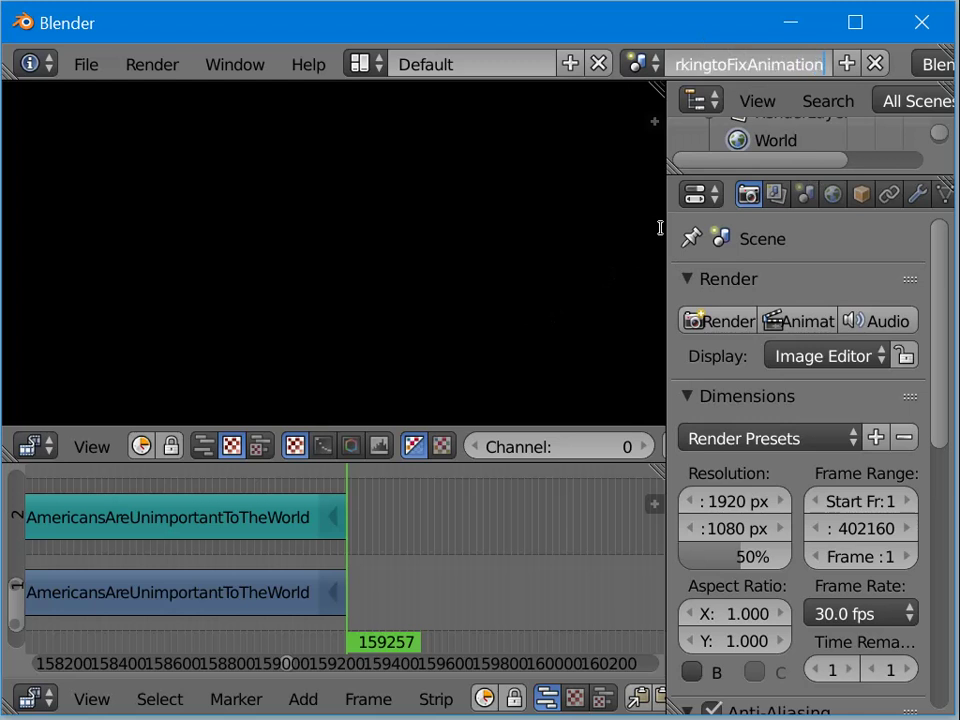
pyautogui.press('Return')
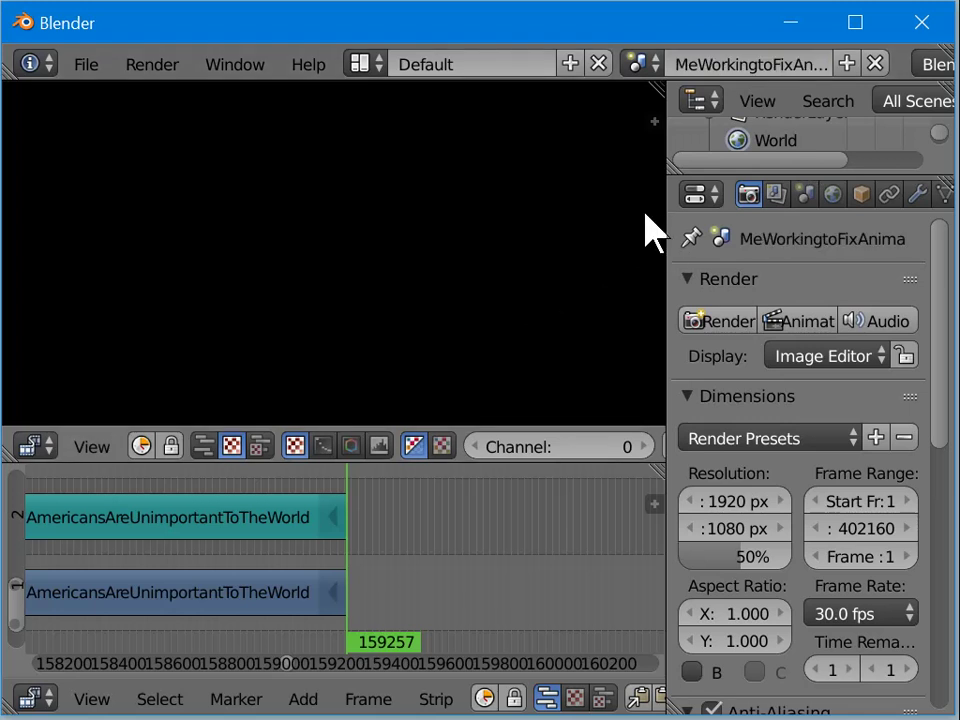
# Step: Switch to Scene.001 and rename it MyPerceptionFoAmericaNow
pyautogui.click(638, 64)
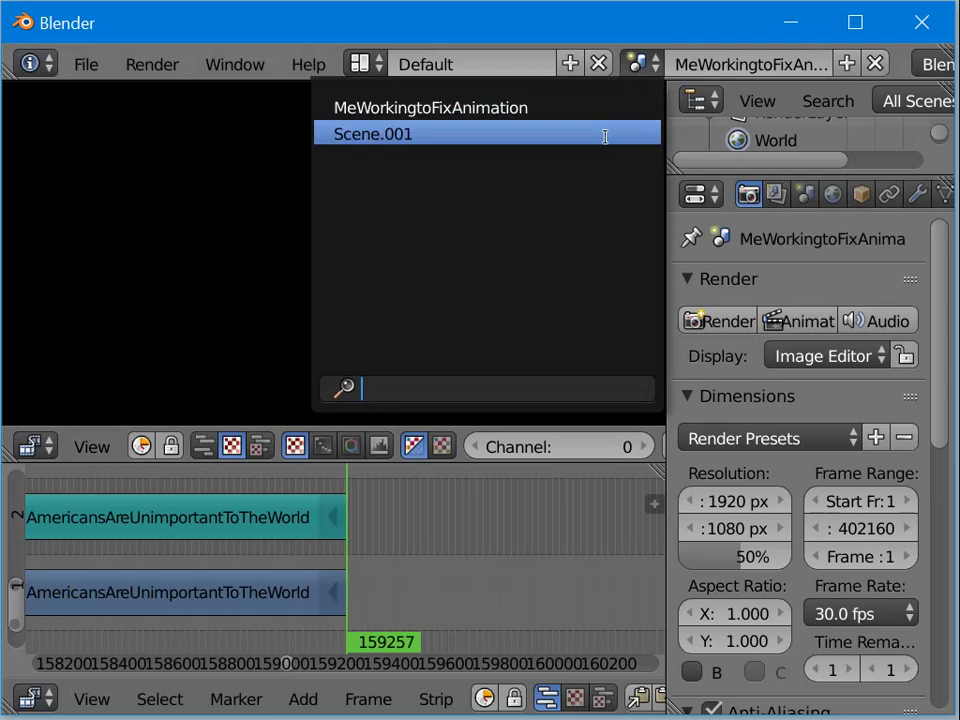
pyautogui.click(590, 133)
pyautogui.doubleClick(708, 64)
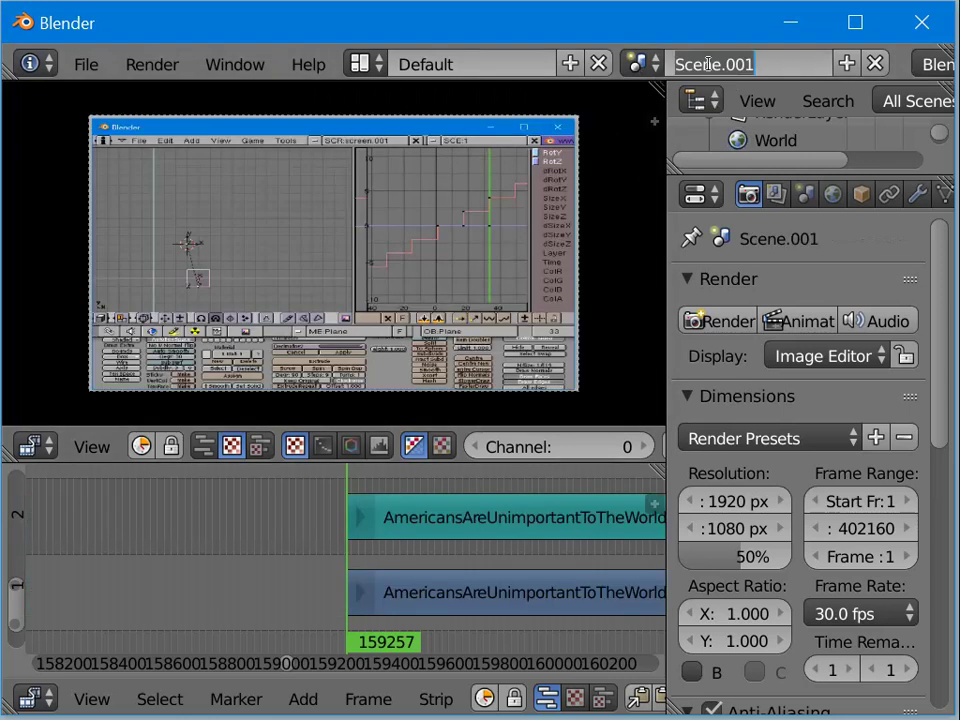
pyautogui.press('BackSpace')
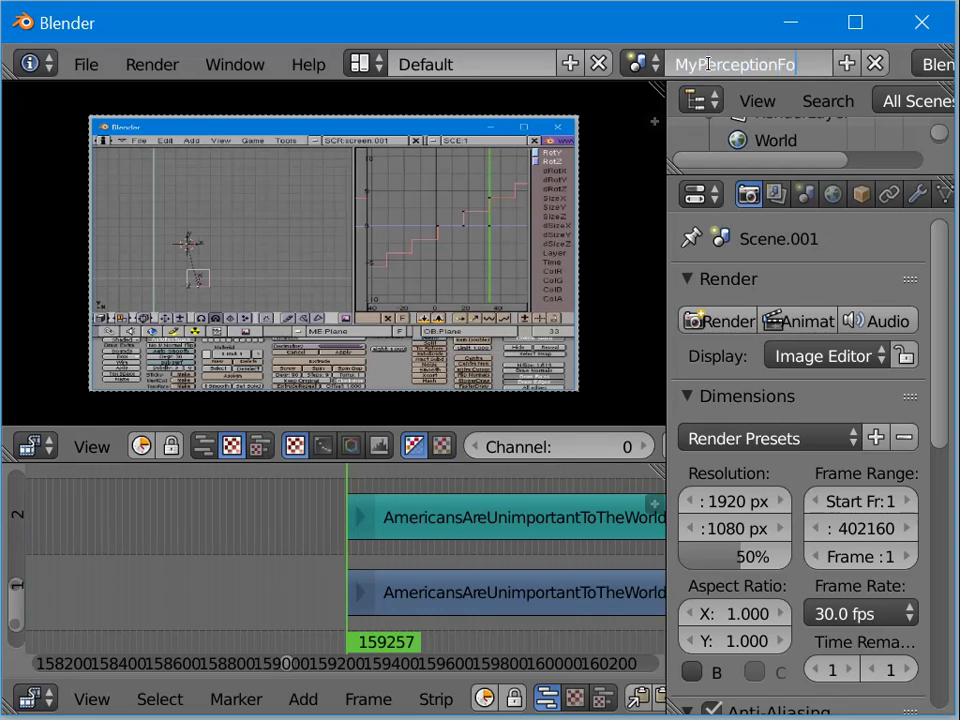
pyautogui.write('MyPerceptionFoAmerica')
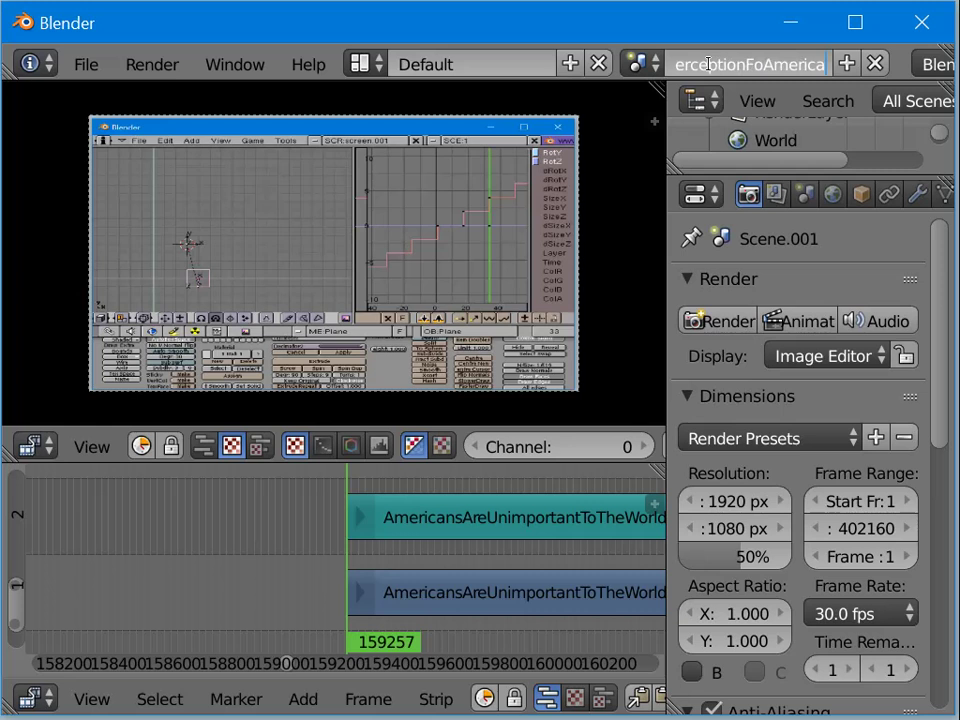
pyautogui.write('Now')
pyautogui.press('Return')
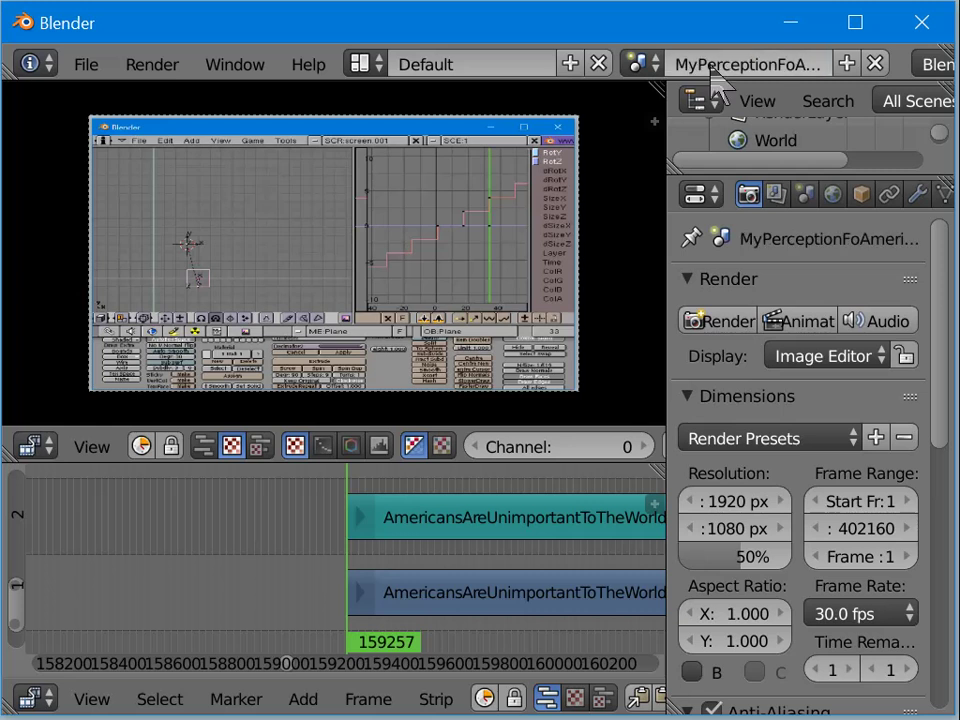
pyautogui.click(710, 65)
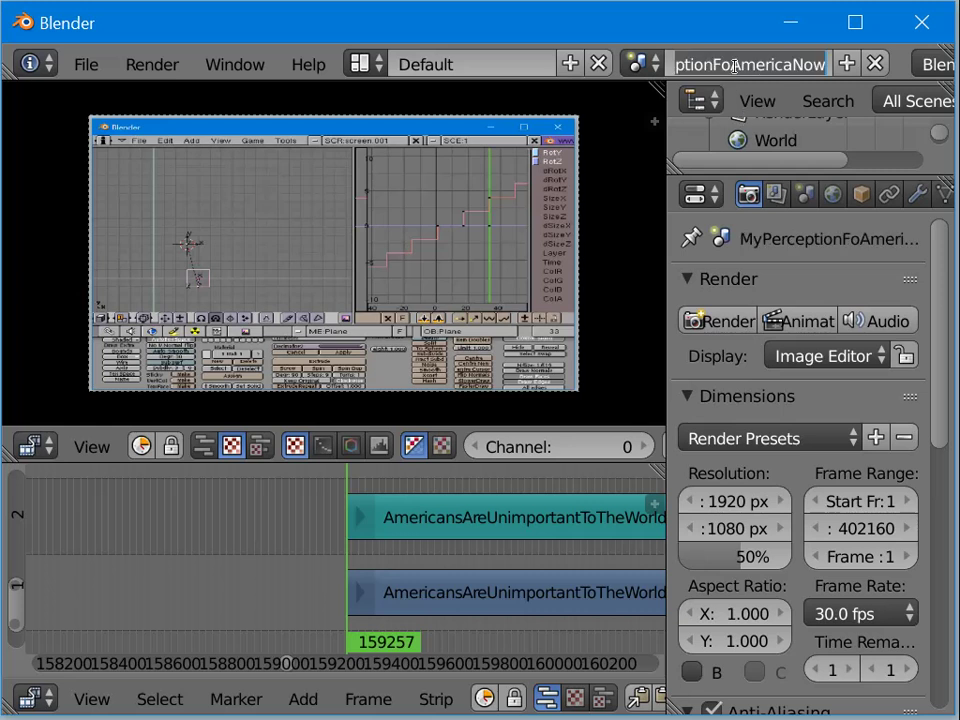
# Step: Frame the two stacked strips at frame 159257 in view and select both of them
pyautogui.click(415, 523)
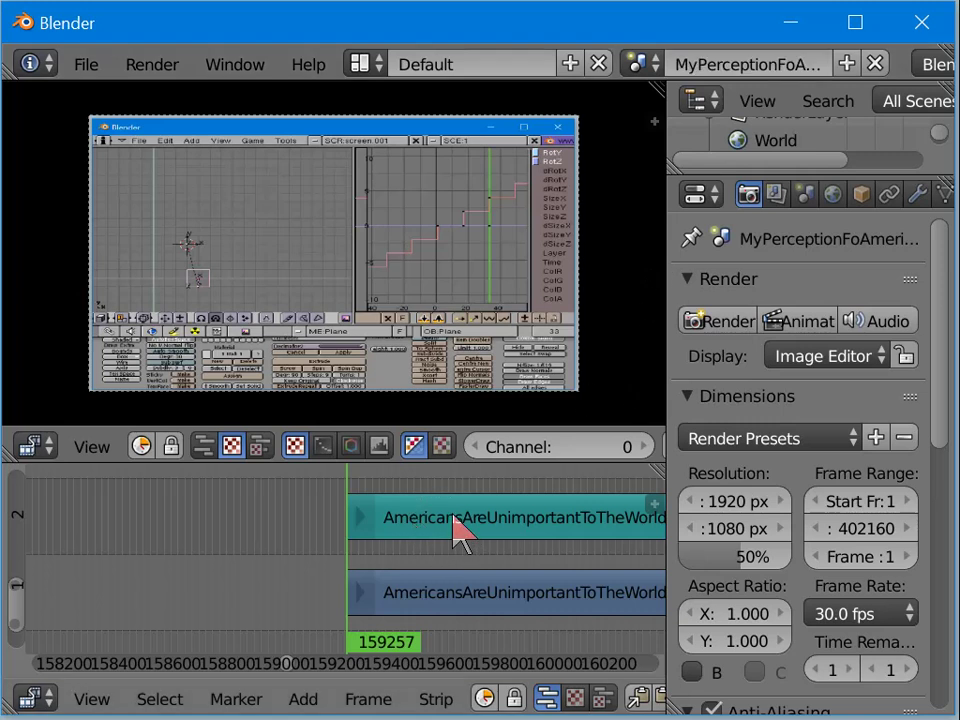
pyautogui.keyDown('ctrl'); pyautogui.moveTo(450, 521); pyautogui.dragTo(182, 589, button='middle'); pyautogui.keyUp('ctrl')
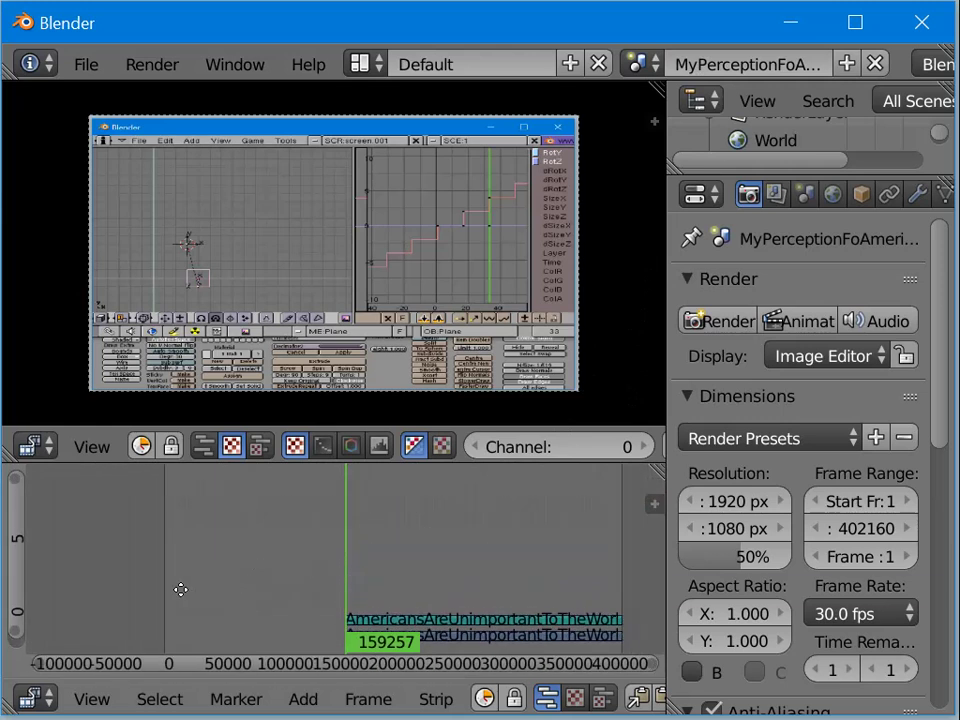
pyautogui.moveTo(446, 600); pyautogui.dragTo(415, 495, button='middle')
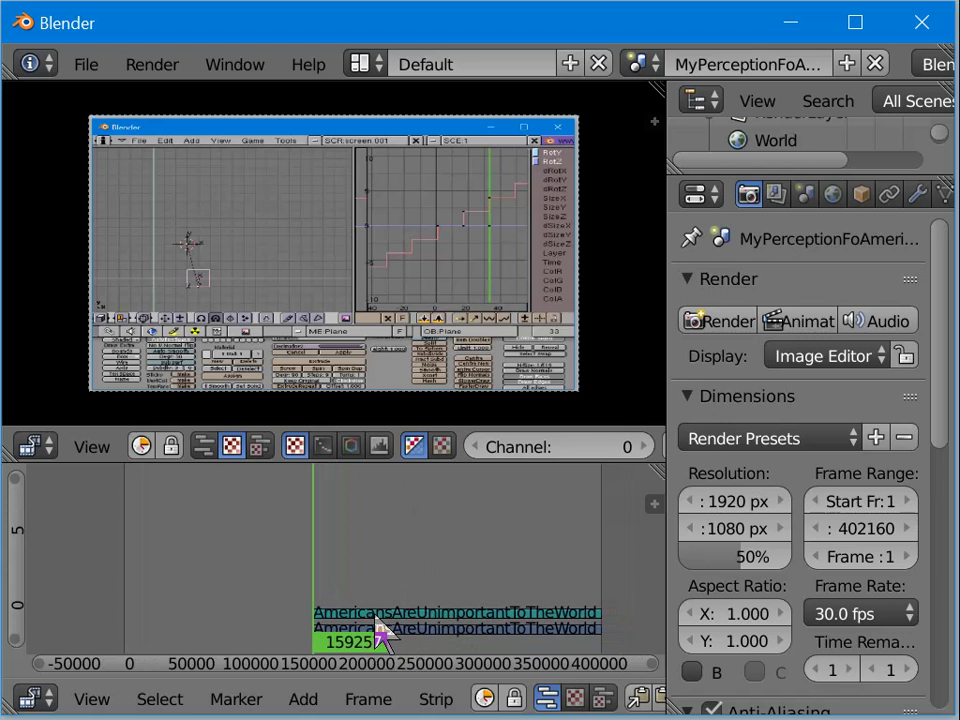
pyautogui.scroll(3, 388, 604)
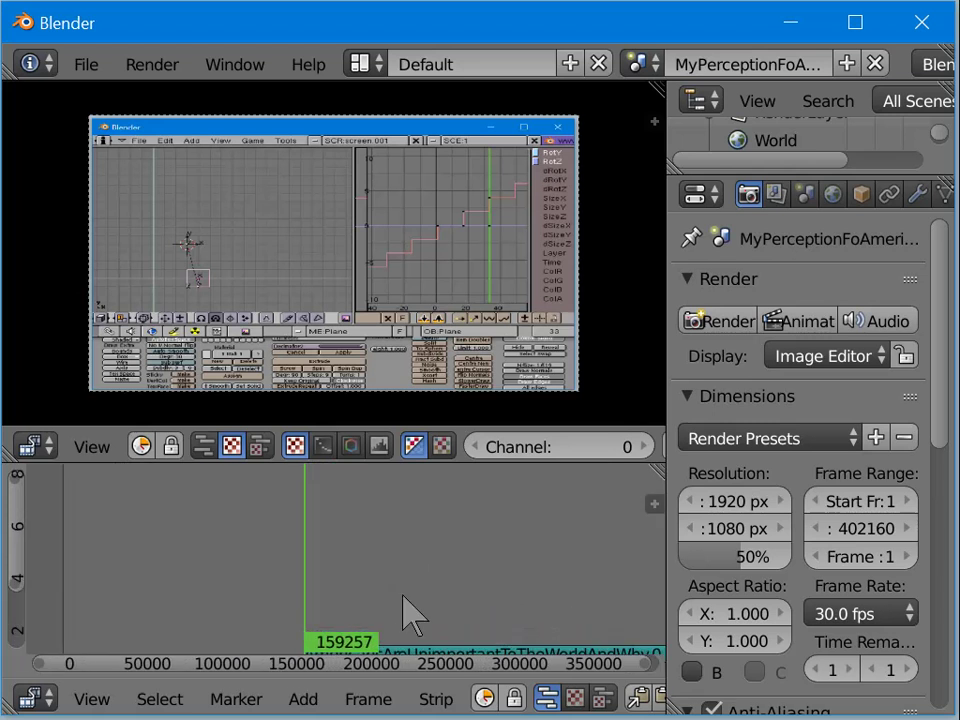
pyautogui.moveTo(407, 574); pyautogui.dragTo(403, 510, button='middle')
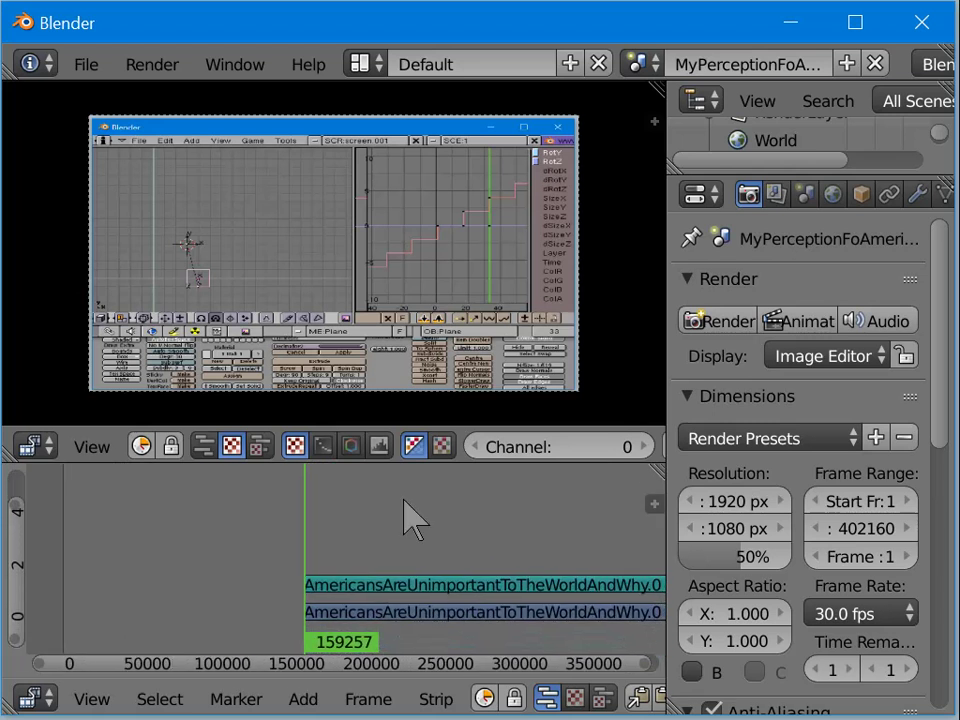
pyautogui.scroll(-3, 424, 544)
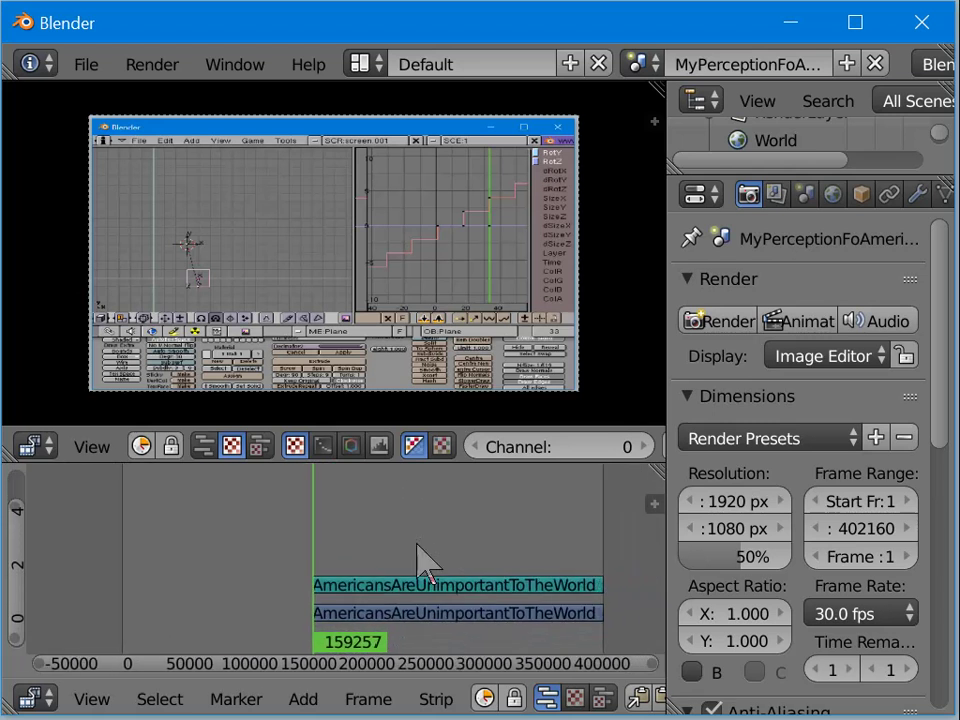
pyautogui.rightClick(405, 588)
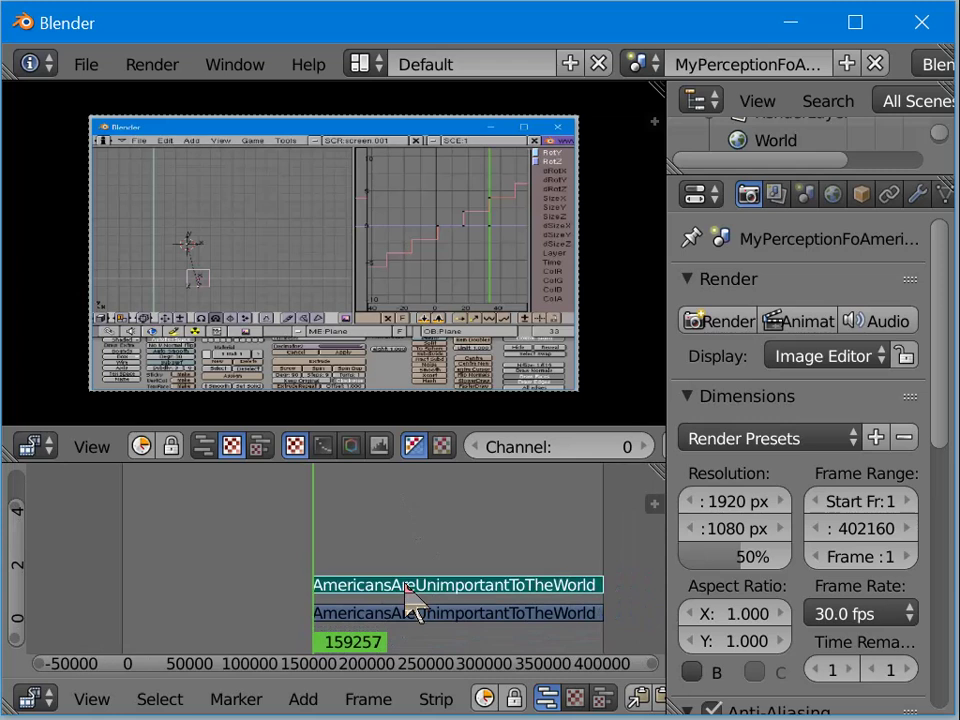
pyautogui.rightClick(401, 612)
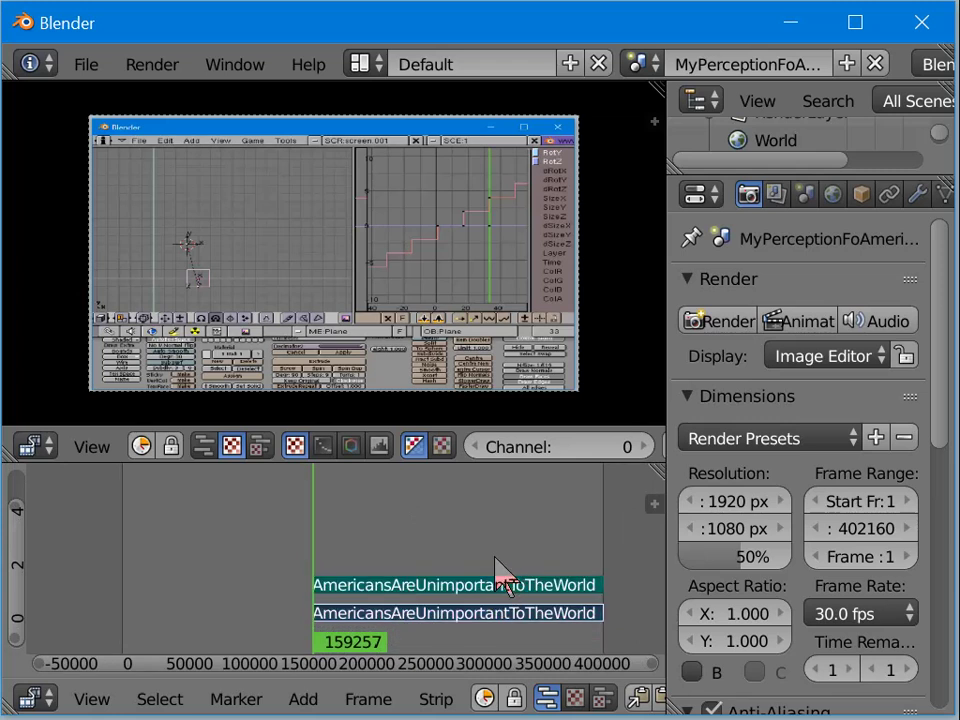
# Step: Slide both strips 157751 frames left so they run from frame 1506
pyautogui.press('g')
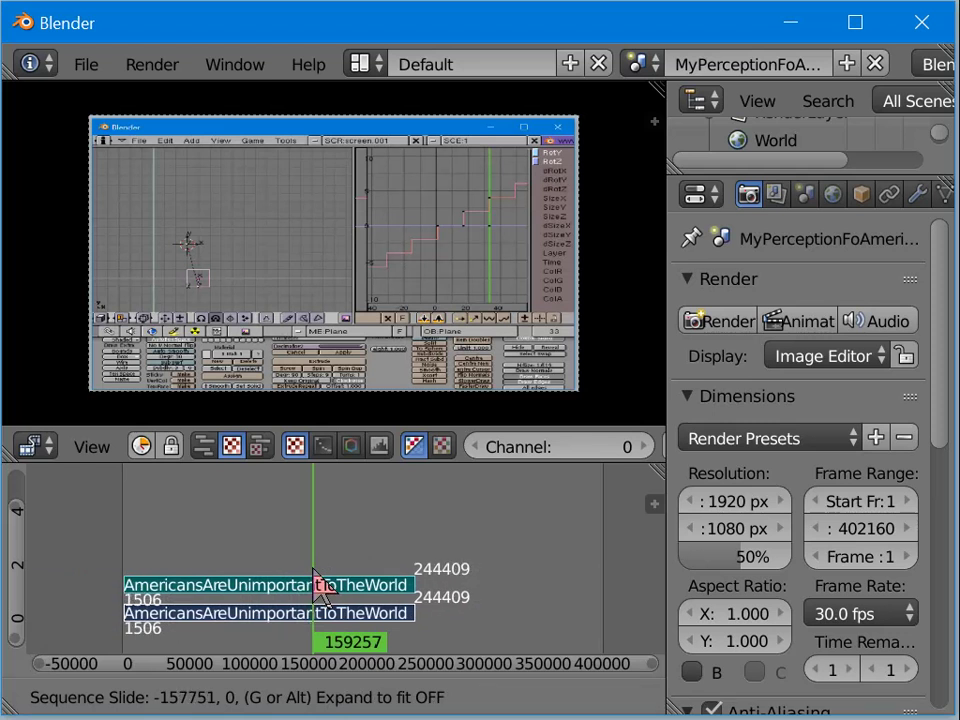
pyautogui.click(317, 583)
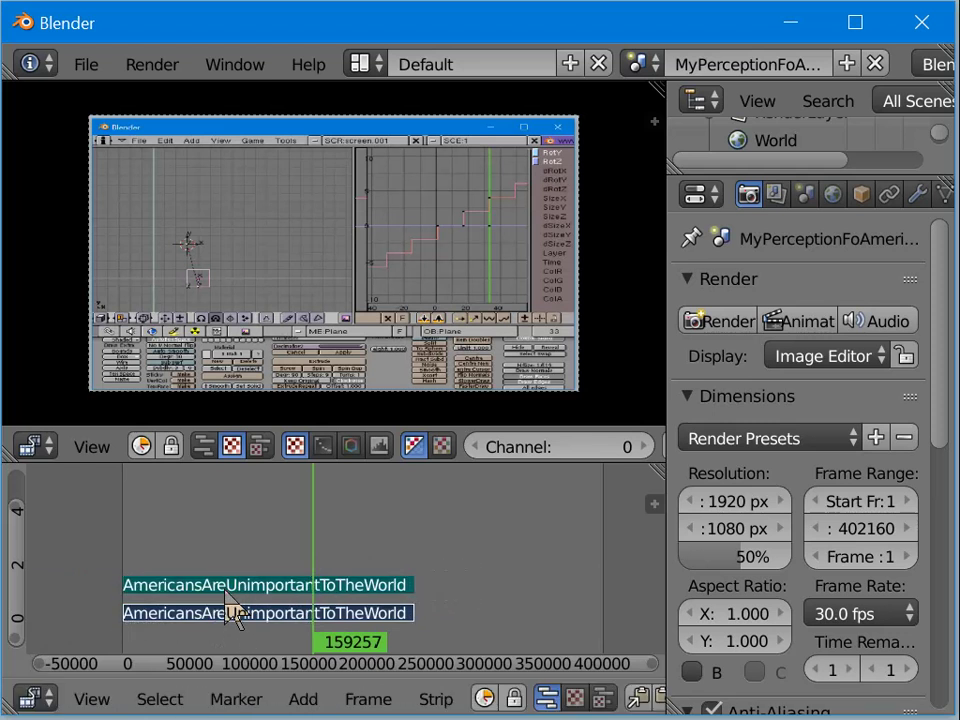
pyautogui.moveTo(228, 615); pyautogui.dragTo(450, 553, button='middle')
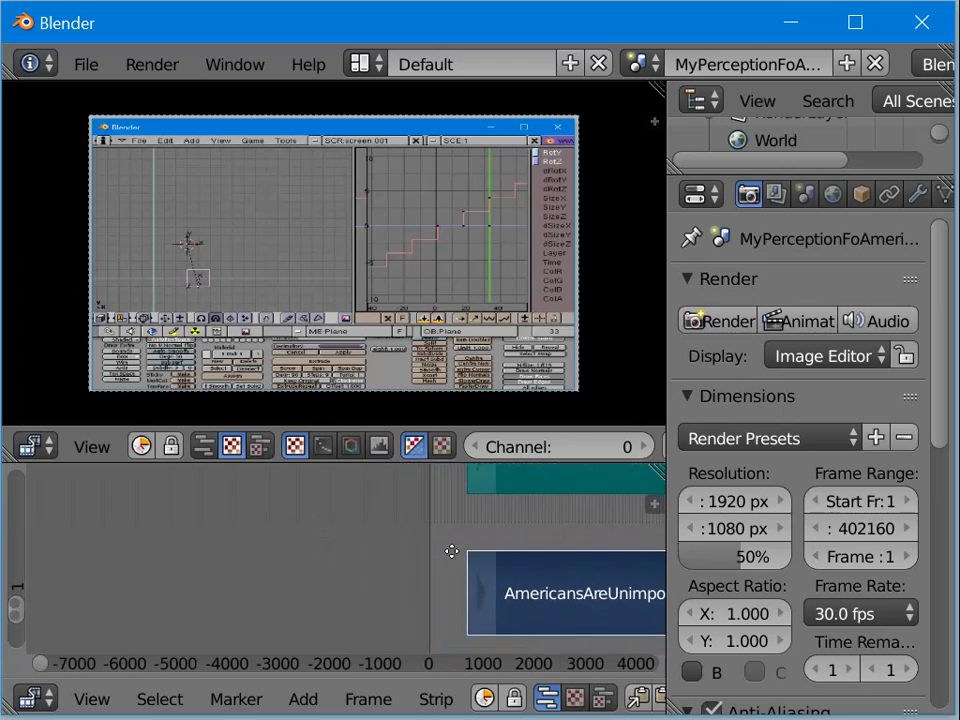
# Step: Zoom in near frame 0 and slide the strips closer to the timeline start
pyautogui.moveTo(504, 600); pyautogui.dragTo(392, 579, button='middle')
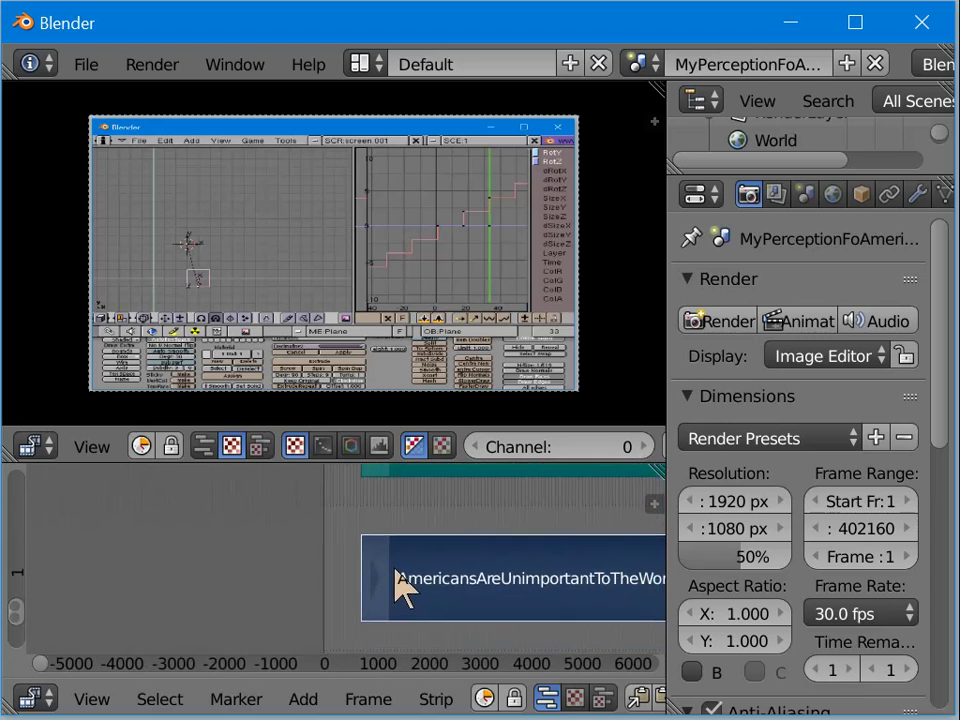
pyautogui.press('g')
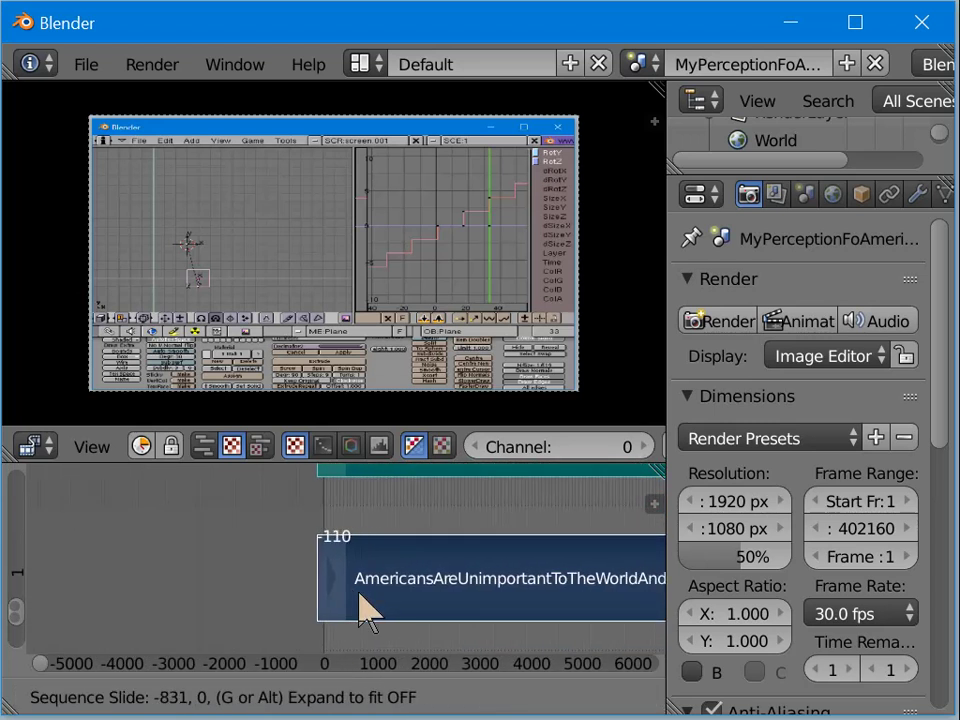
pyautogui.click(364, 596)
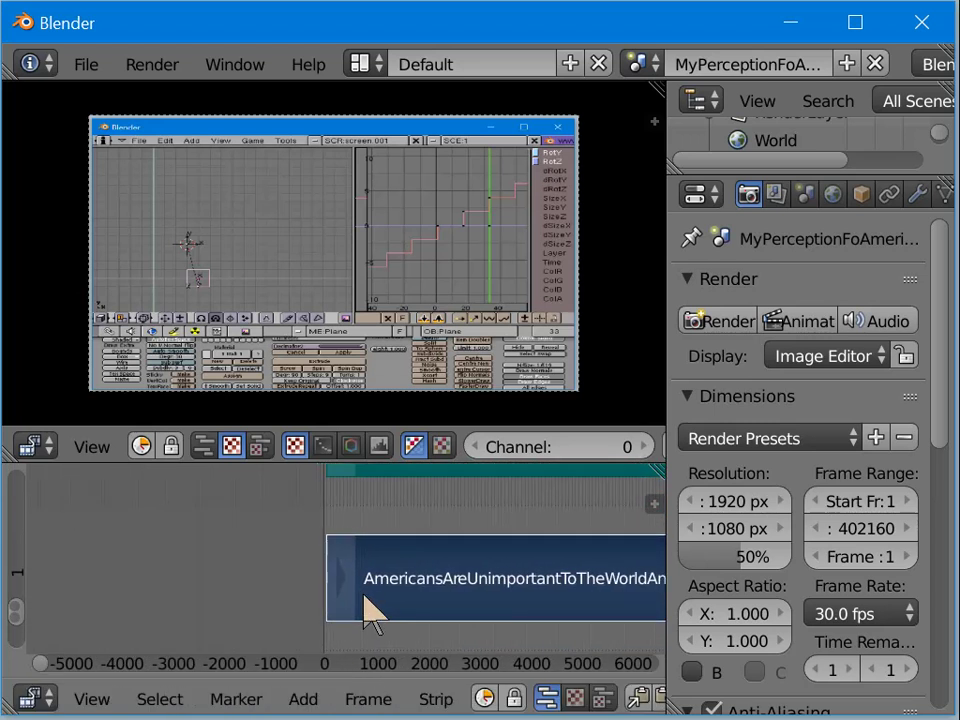
pyautogui.scroll(10, 364, 612)
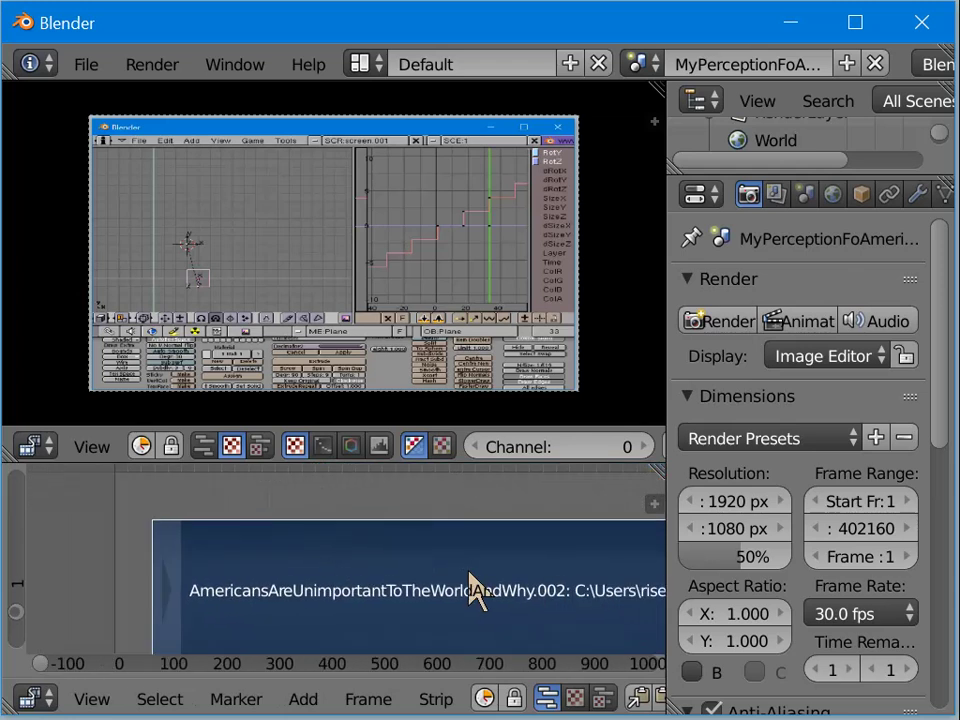
pyautogui.moveTo(340, 610); pyautogui.dragTo(454, 540, button='middle')
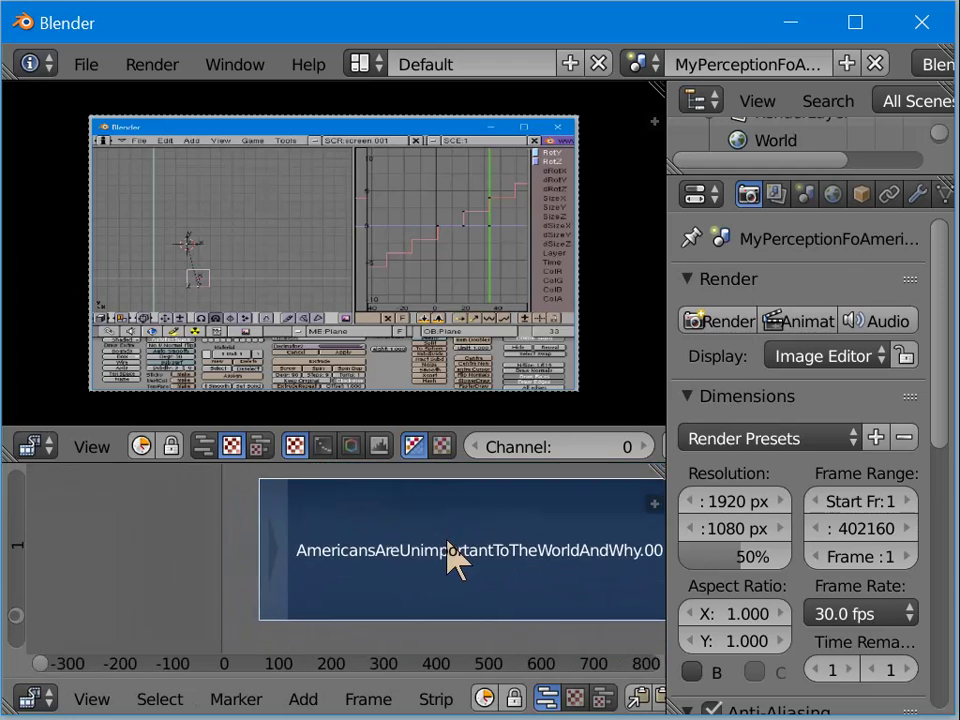
pyautogui.press('g')
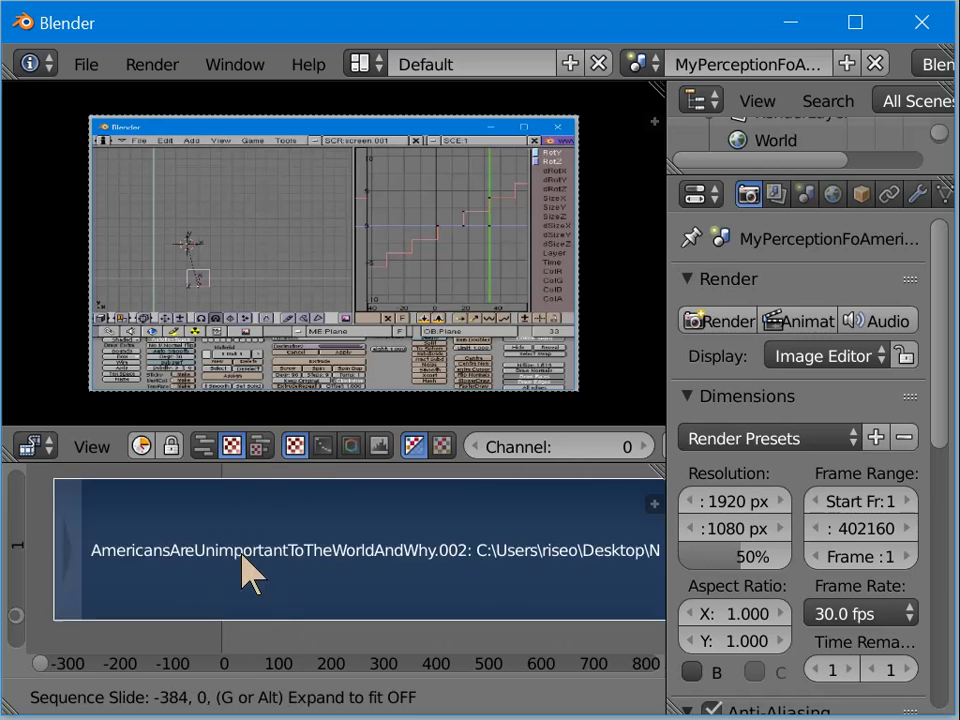
pyautogui.press('Escape')
# Step: Zoom closer on the strip start and slide the strips to begin at frame 1
pyautogui.scroll(1, 266, 578)
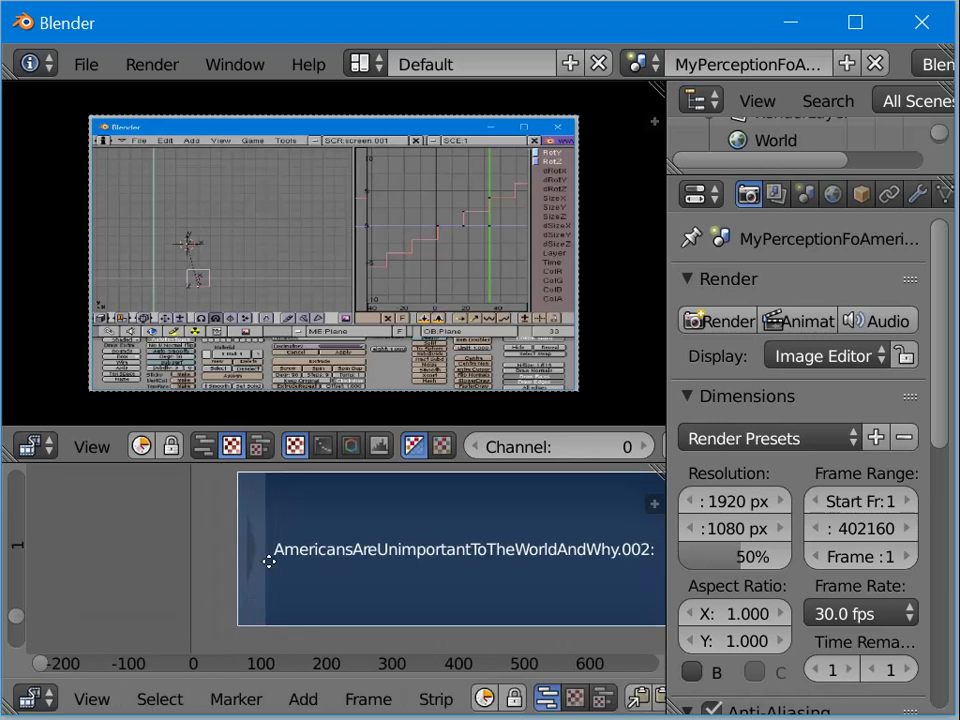
pyautogui.keyDown('ctrl'); pyautogui.moveTo(269, 562); pyautogui.dragTo(466, 509, button='middle'); pyautogui.keyUp('ctrl')
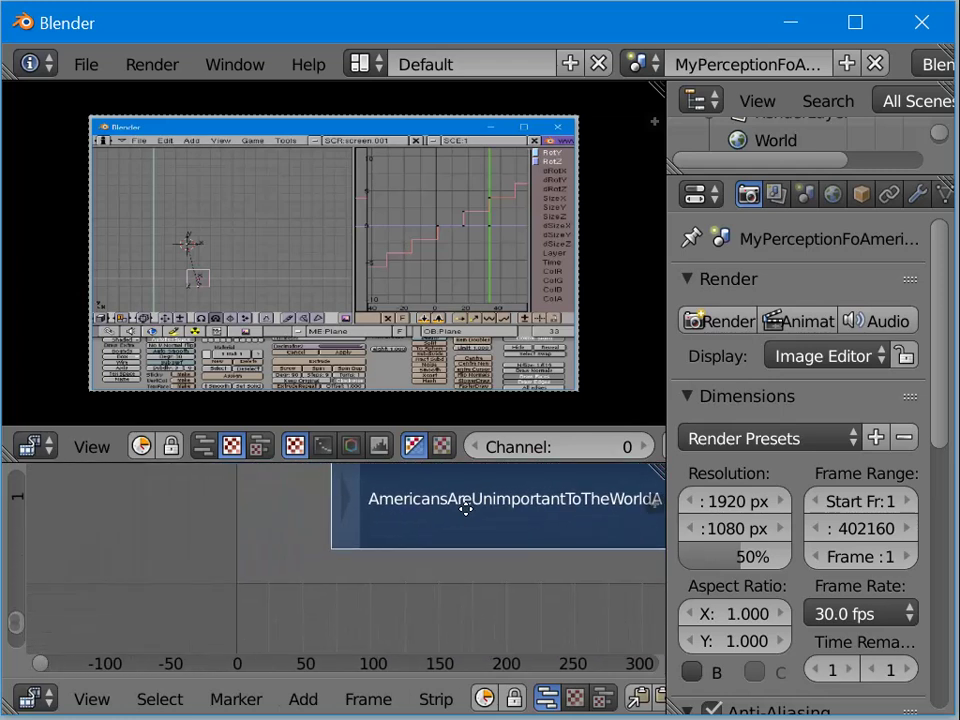
pyautogui.keyDown('ctrl'); pyautogui.moveTo(439, 553); pyautogui.dragTo(478, 540, button='middle'); pyautogui.keyUp('ctrl')
pyautogui.scroll(-4, 422, 534)
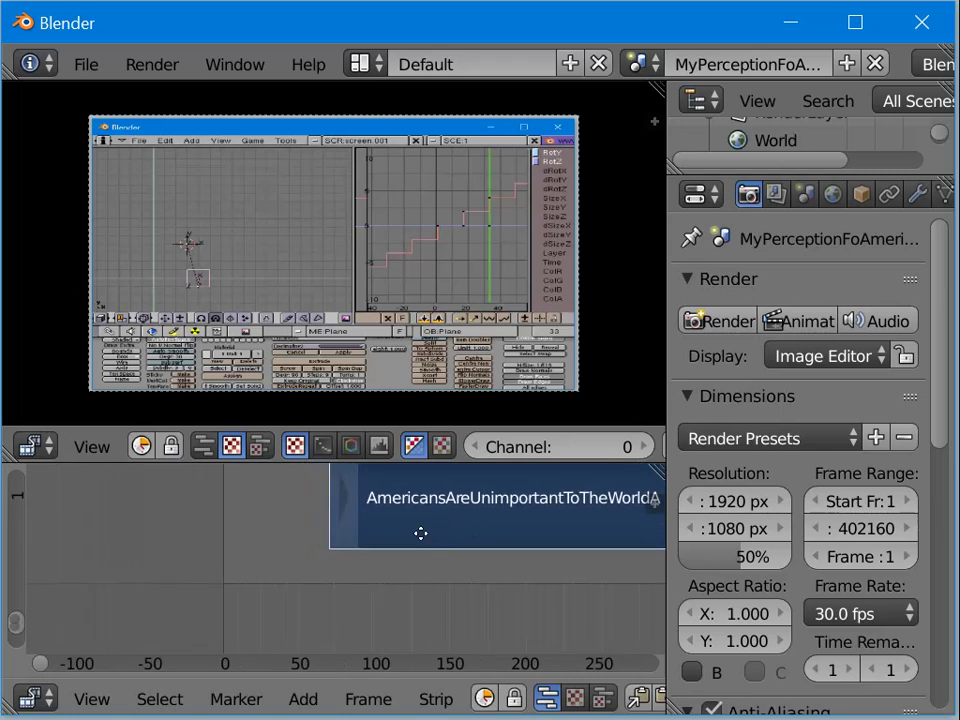
pyautogui.scroll(2, 443, 534)
pyautogui.press('g')
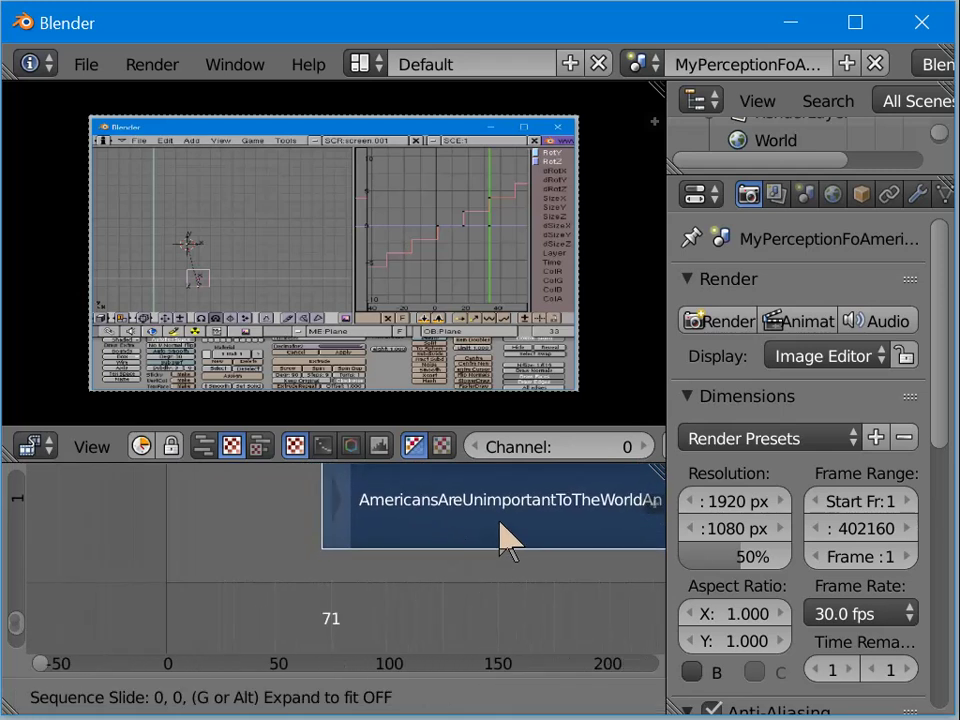
pyautogui.click(343, 535)
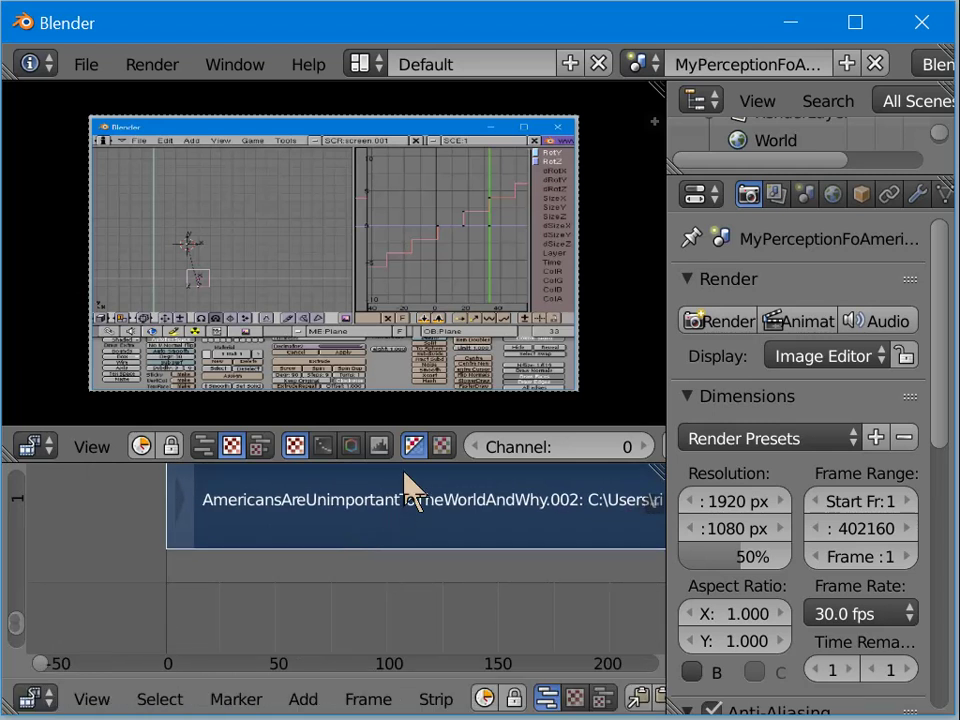
# Step: Show both AmericansAreUnimportantToTheWorldAndWhy strips end to end and select the upper strip
pyautogui.scroll(-4, 422, 575)
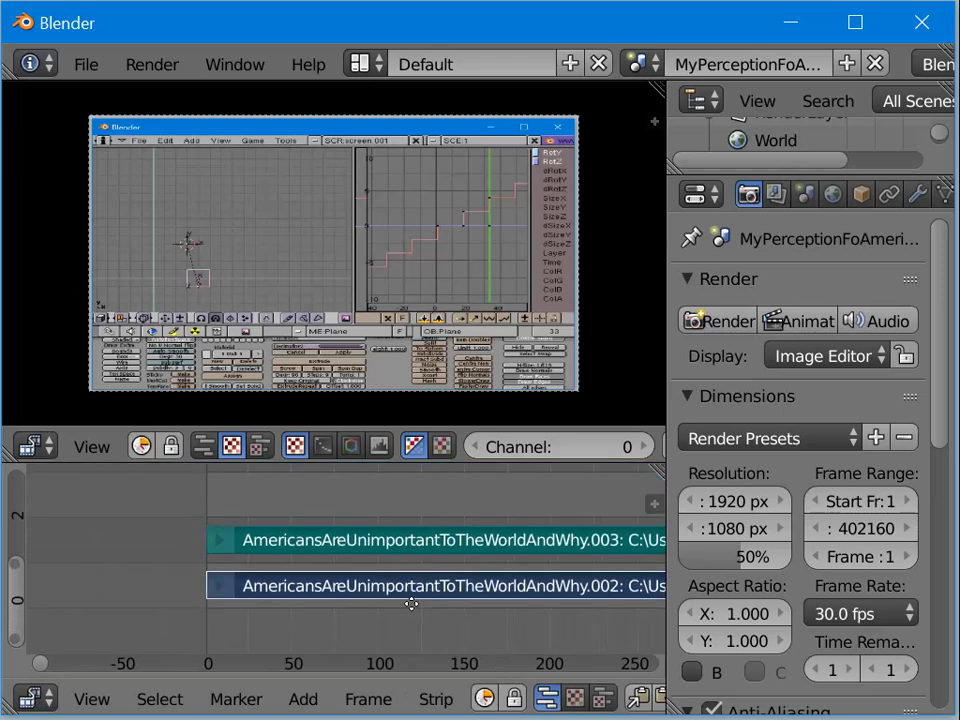
pyautogui.scroll(-10, 430, 600)
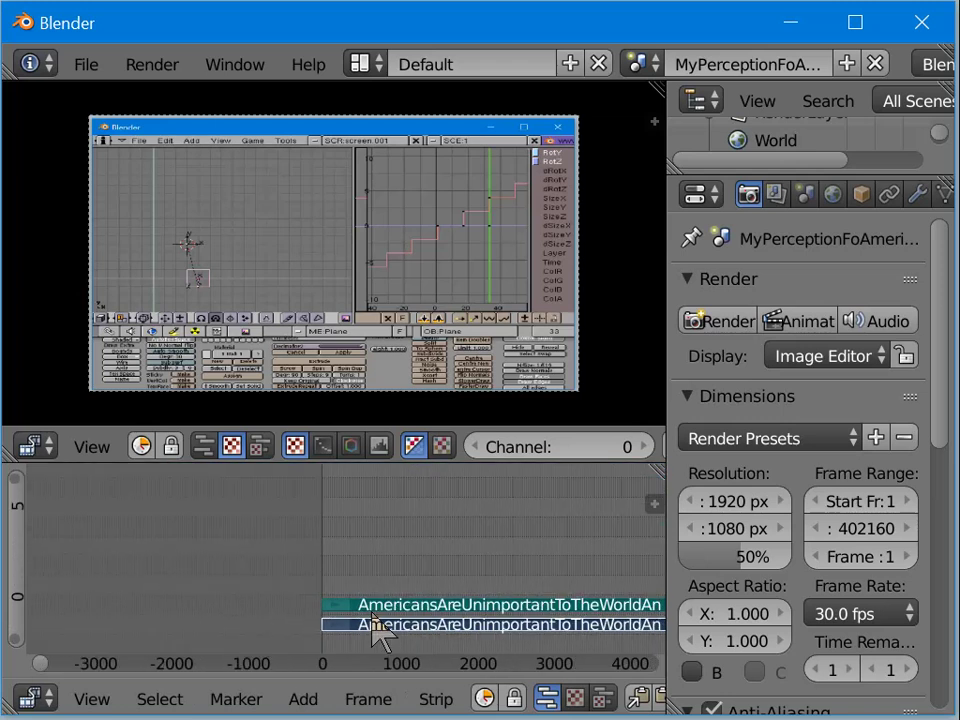
pyautogui.scroll(-4, 382, 584)
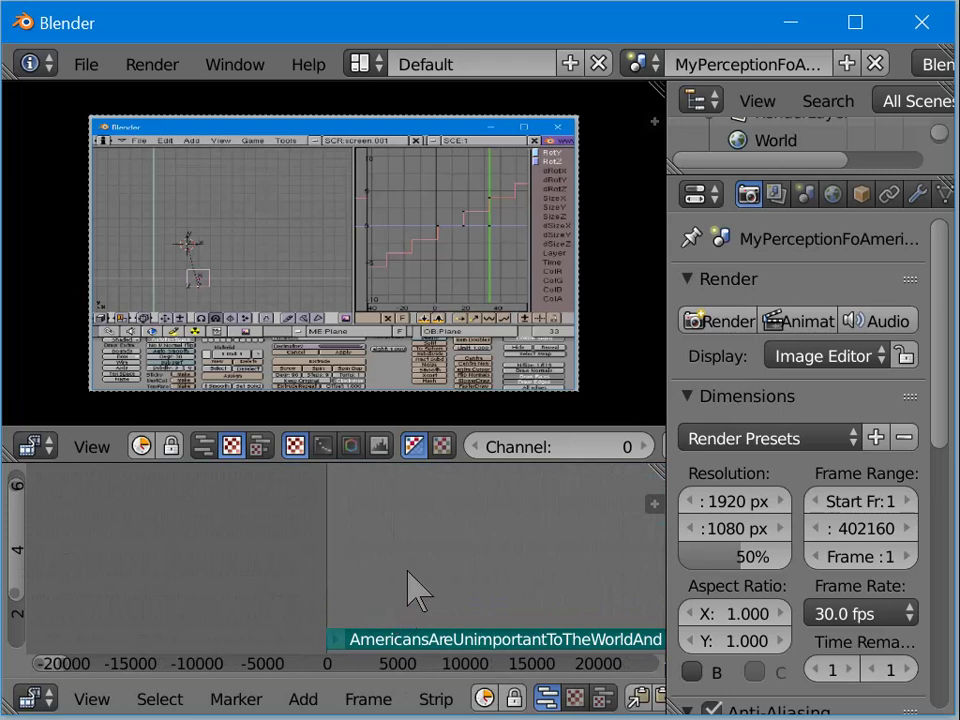
pyautogui.moveTo(418, 596); pyautogui.dragTo(242, 525, button='middle')
pyautogui.scroll(-6, 343, 578)
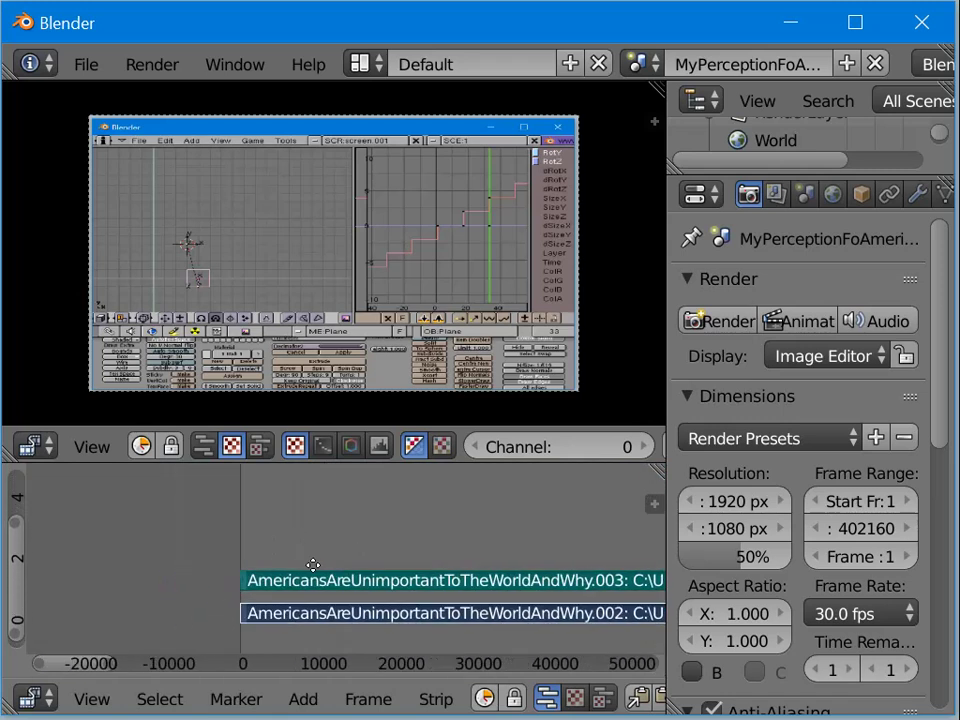
pyautogui.scroll(-4, 154, 556)
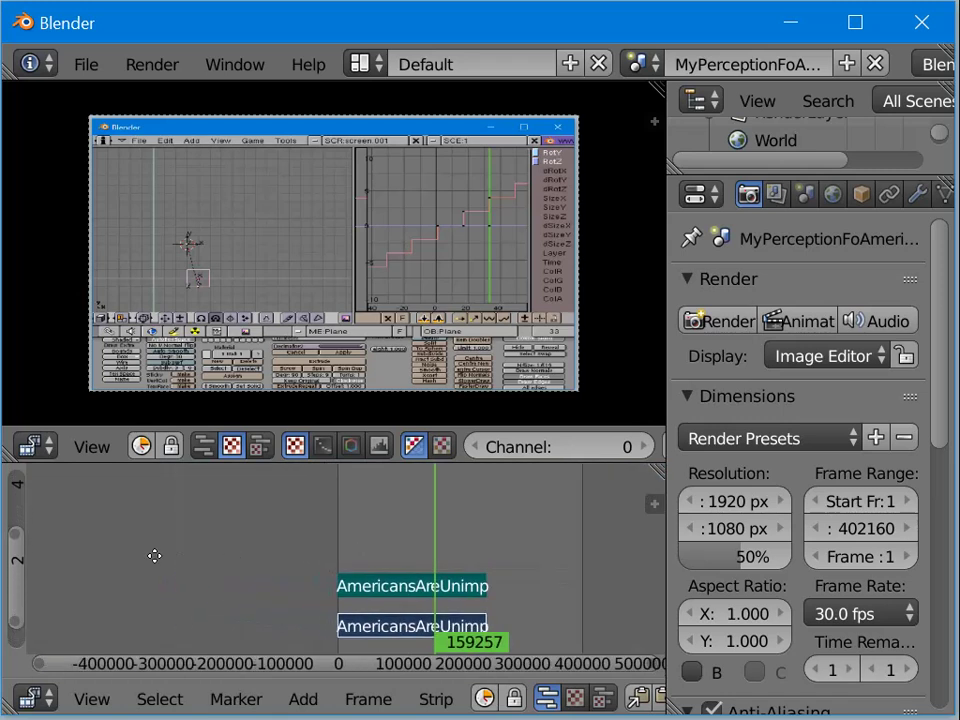
pyautogui.scroll(1, 154, 556)
pyautogui.moveTo(349, 553); pyautogui.dragTo(313, 495, button='middle')
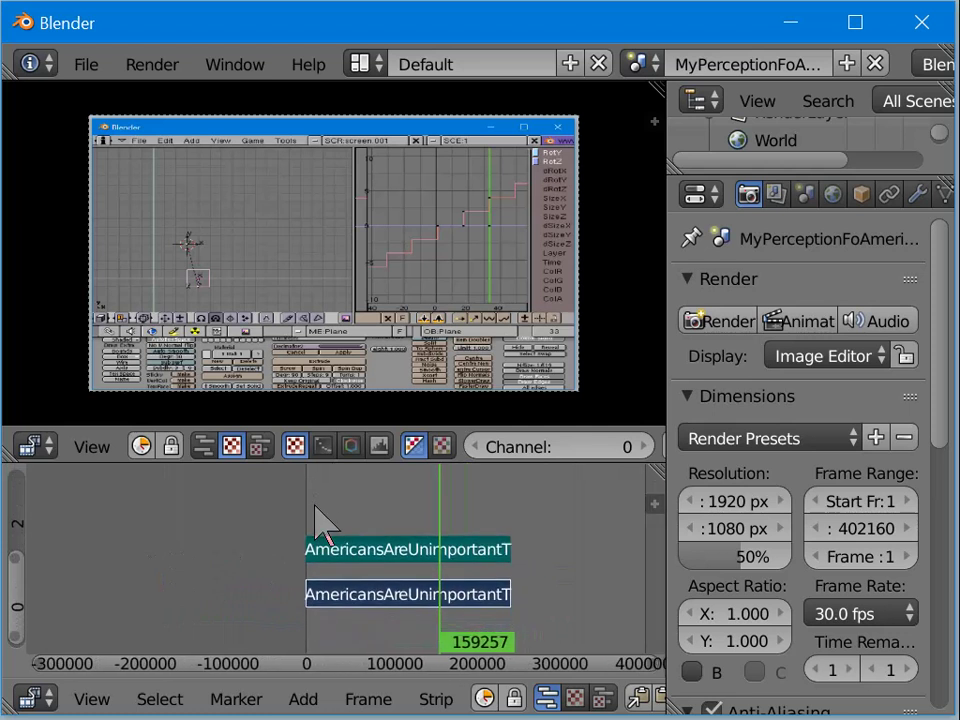
pyautogui.rightClick(480, 553)
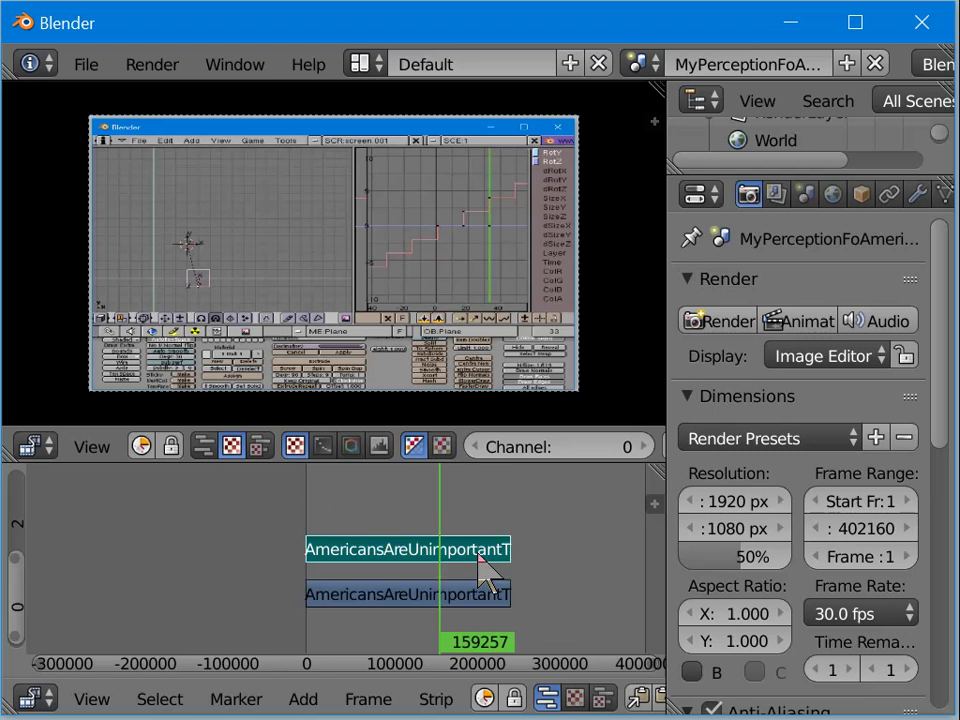
# Step: Find Sequencer: Trim Strips in operator search and run it on the upper strip
pyautogui.press('space')
pyautogui.write('Und')
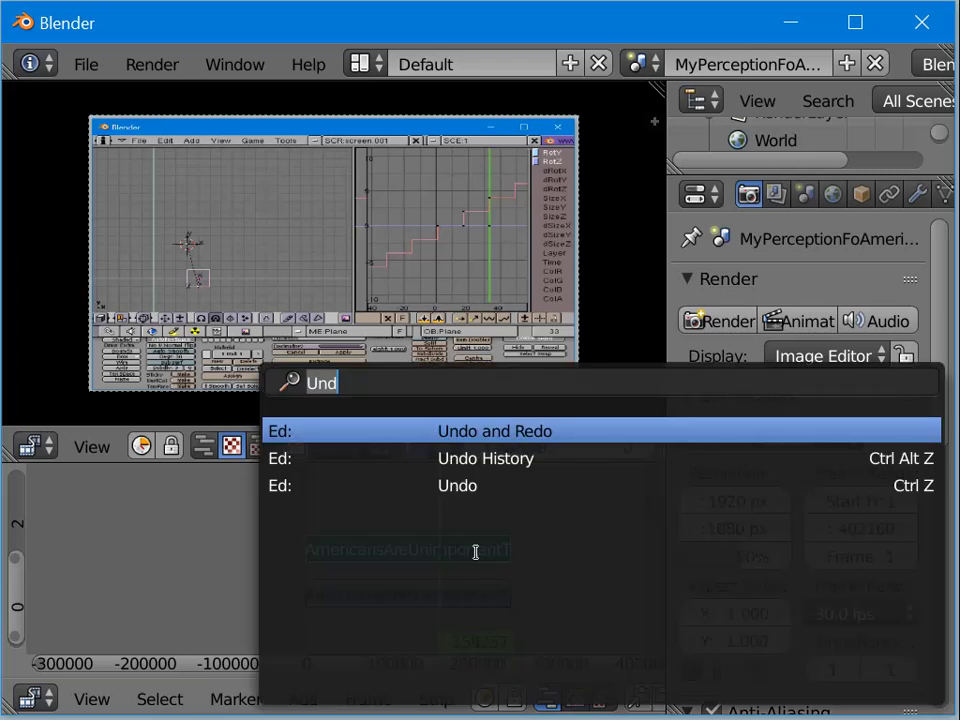
pyautogui.write('cut')
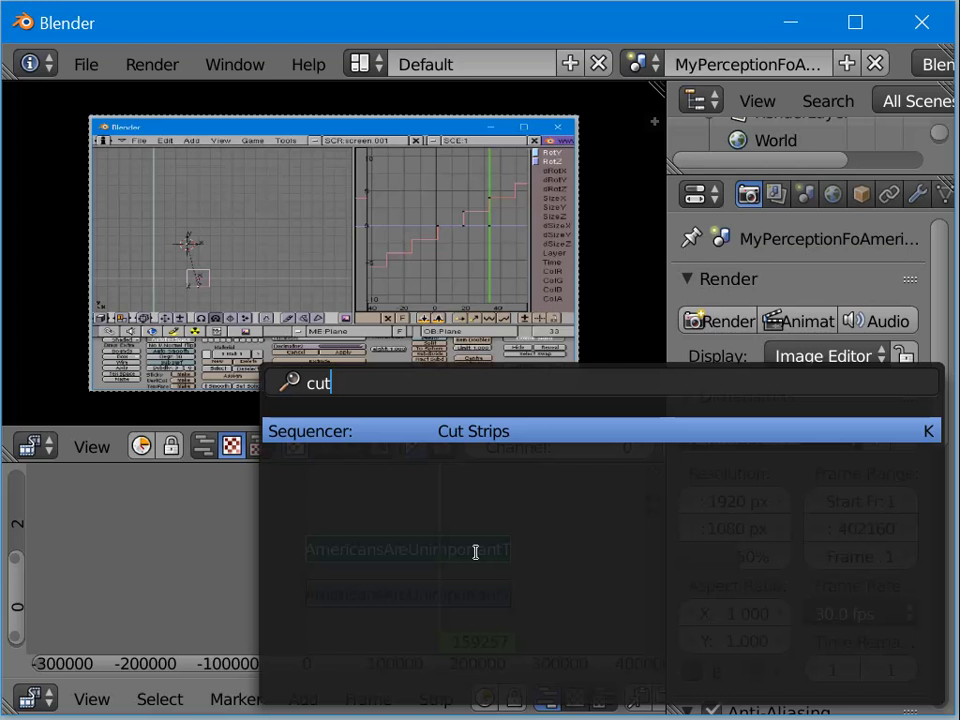
pyautogui.press('BackSpace')
pyautogui.press('BackSpace')
pyautogui.press('BackSpace')
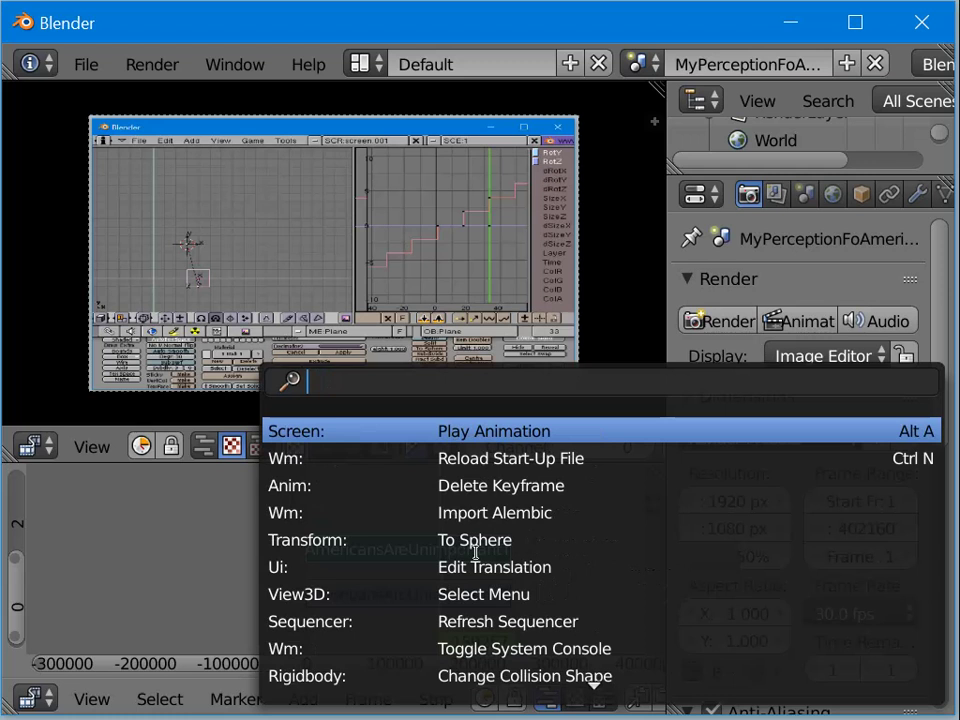
pyautogui.write('split')
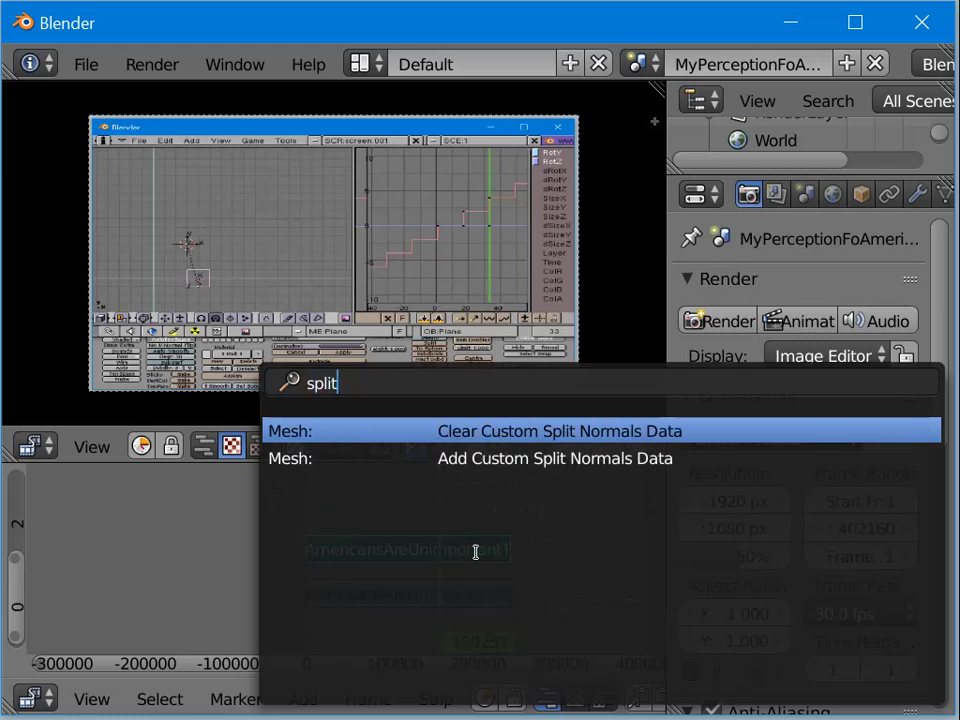
pyautogui.press('BackSpace')
pyautogui.press('BackSpace')
pyautogui.press('BackSpace')
pyautogui.press('BackSpace')
pyautogui.press('BackSpace')
pyautogui.write('s')
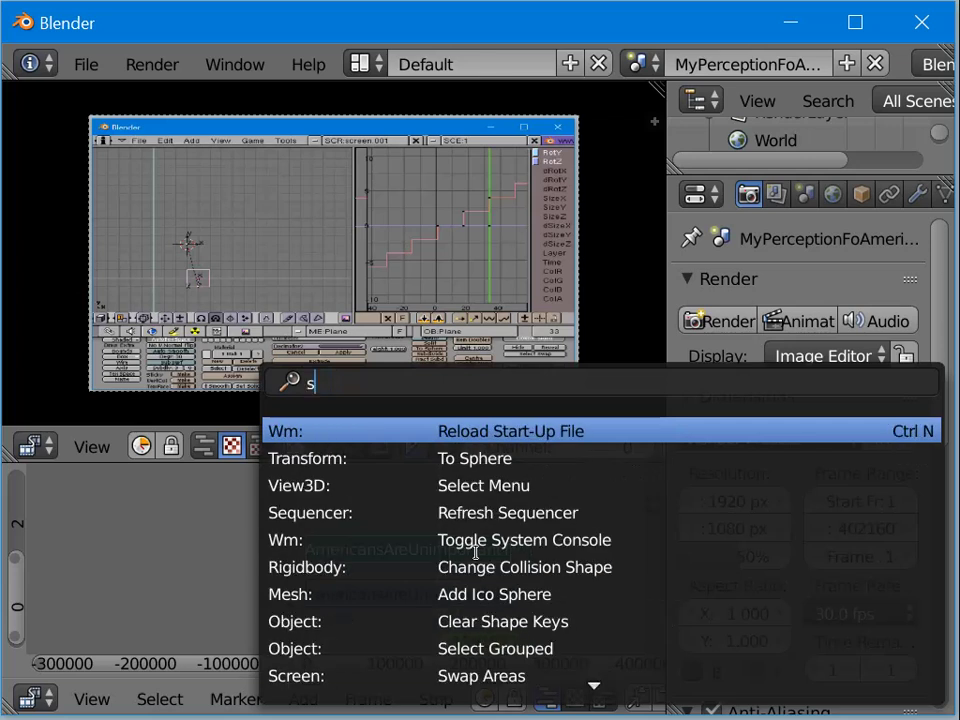
pyautogui.write('trips')
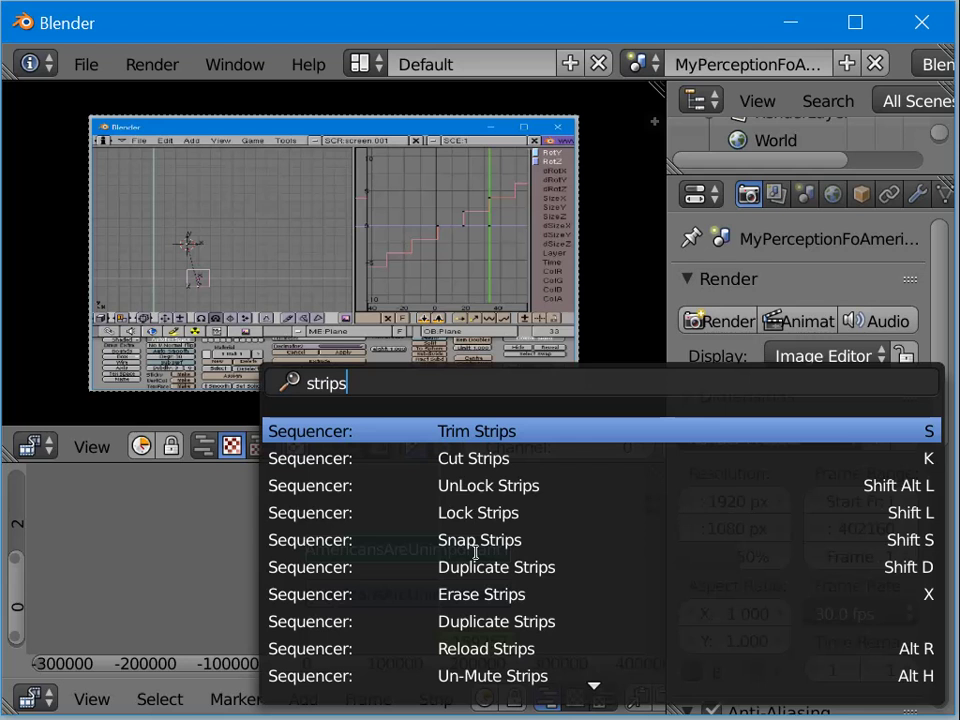
pyautogui.press('Return')
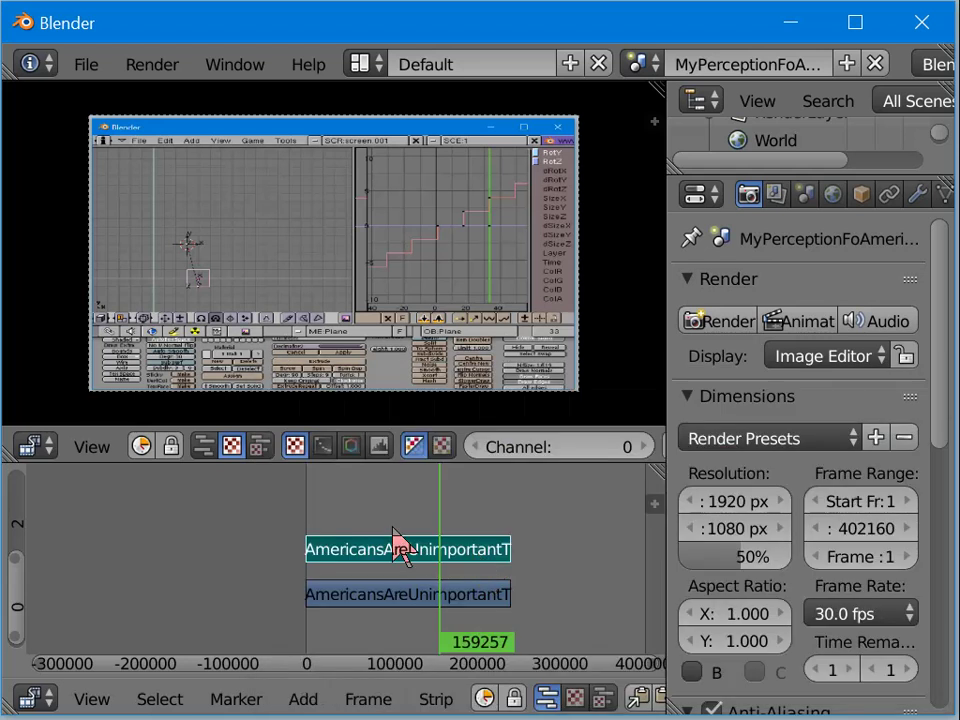
# Step: Zoom to the strips' right ends and confirm strip .003 ends at frame 242904
pyautogui.scroll(6, 568, 546)
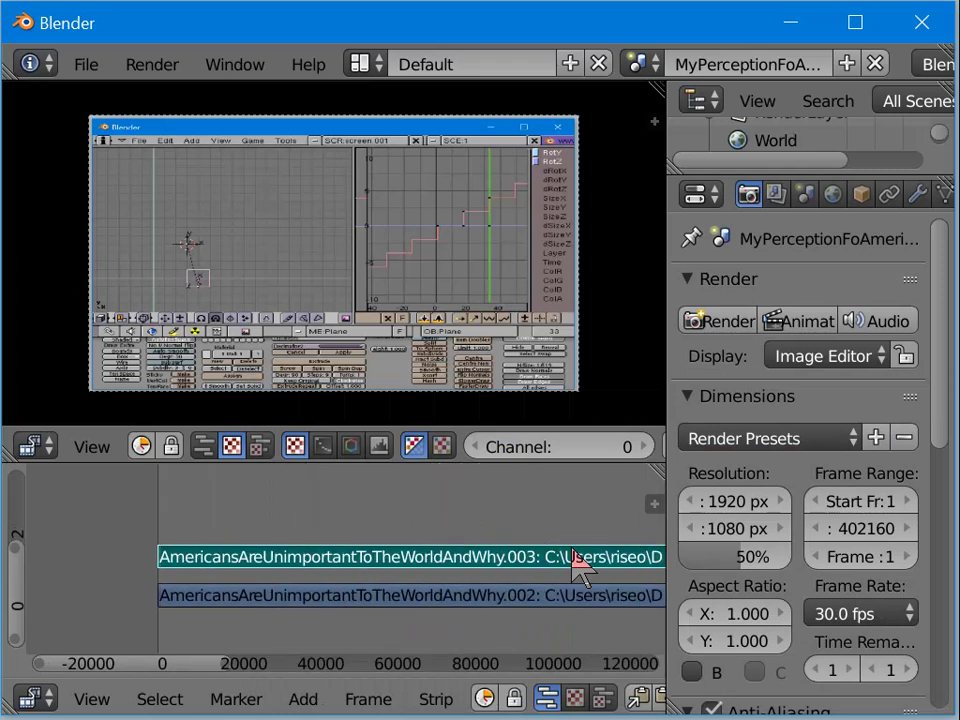
pyautogui.moveTo(583, 553); pyautogui.dragTo(113, 539, button='middle')
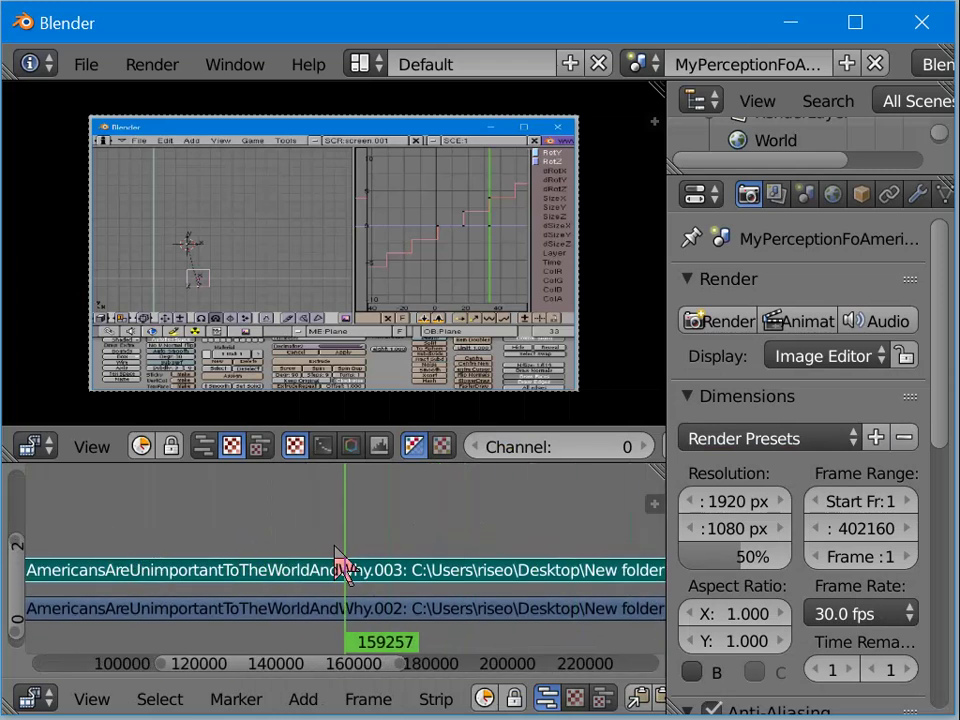
pyautogui.keyDown('ctrl'); pyautogui.moveTo(343, 561); pyautogui.dragTo(591, 585, button='middle'); pyautogui.keyUp('ctrl')
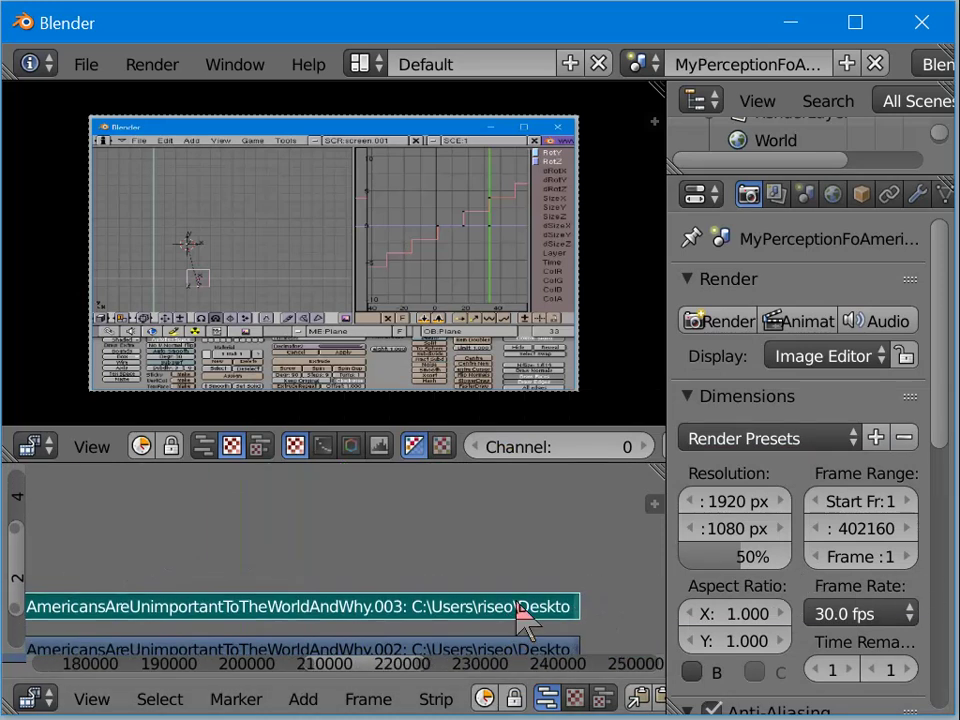
pyautogui.keyDown('ctrl'); pyautogui.moveTo(525, 611); pyautogui.dragTo(207, 600, button='middle'); pyautogui.keyUp('ctrl')
pyautogui.moveTo(495, 600); pyautogui.dragTo(336, 536, button='middle')
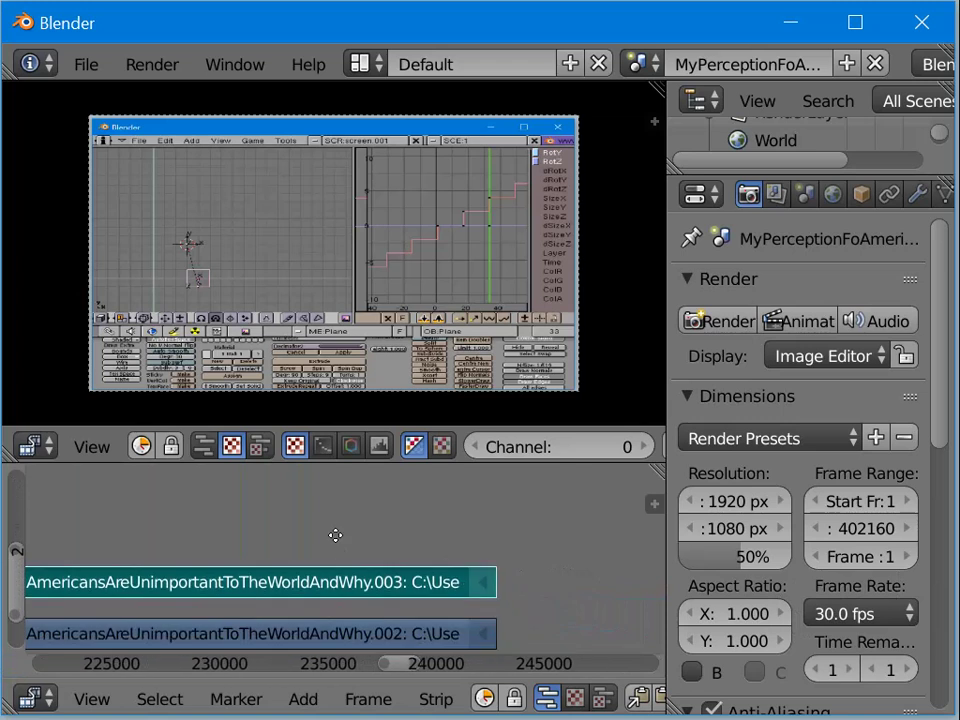
pyautogui.rightClick(473, 585)
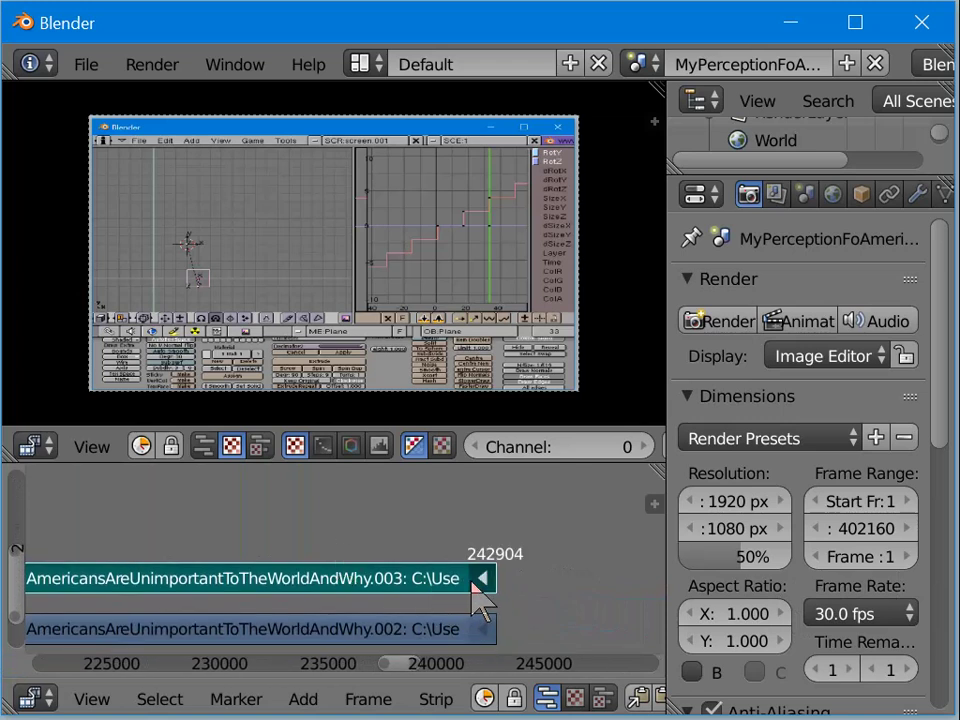
pyautogui.press('g')
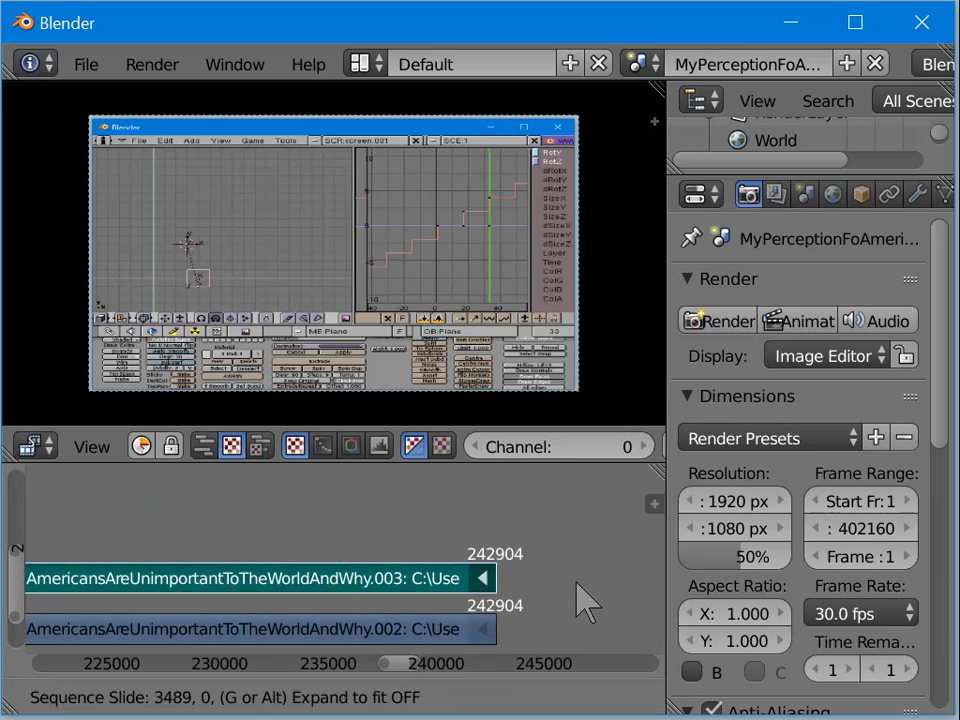
pyautogui.press('Escape')
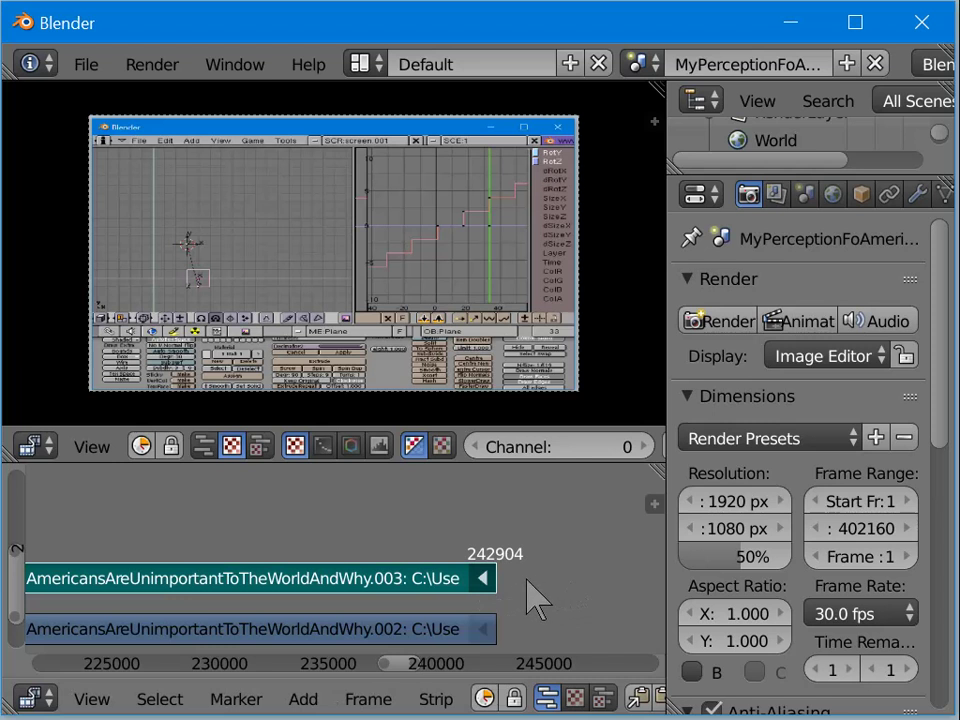
# Step: Confirm strip .002 also ends at frame 242904, then zoom back out
pyautogui.rightClick(494, 637)
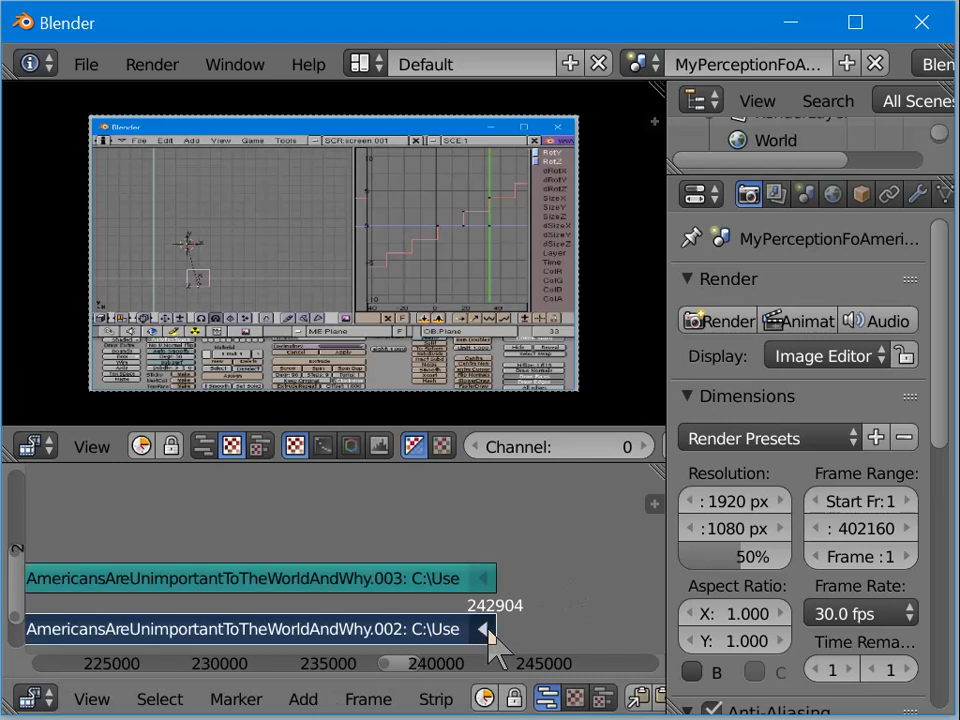
pyautogui.press('g')
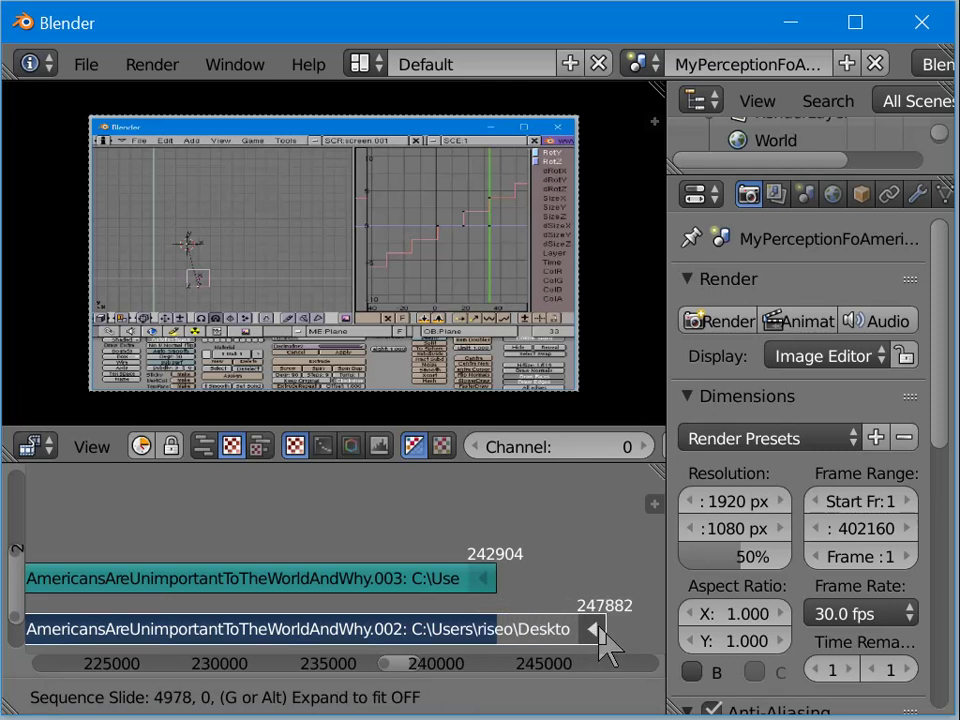
pyautogui.press('Escape')
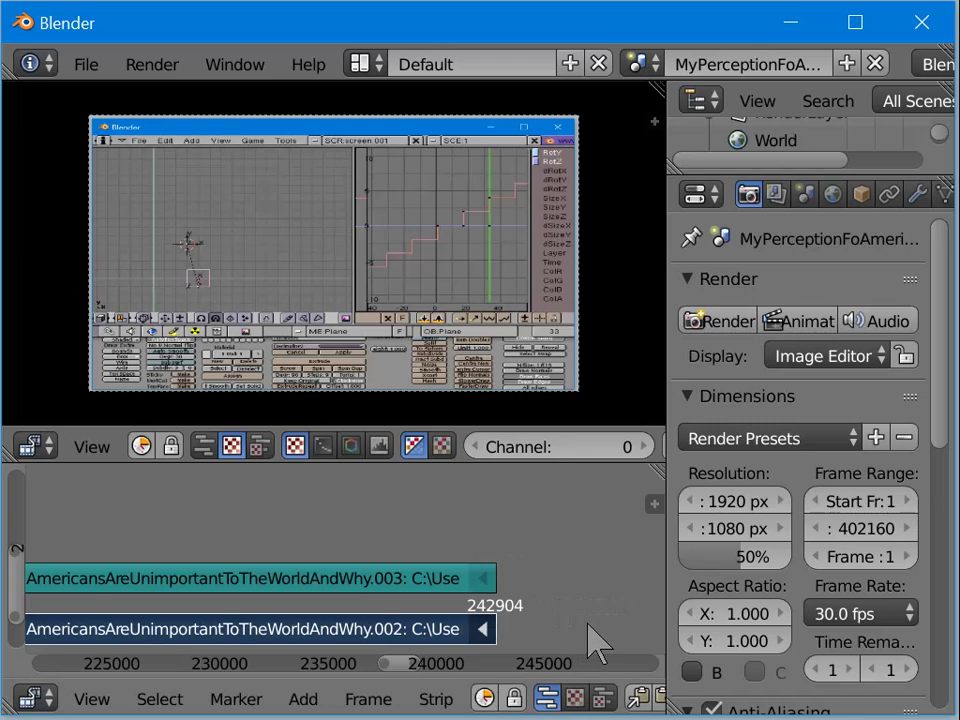
pyautogui.scroll(-10, 589, 591)
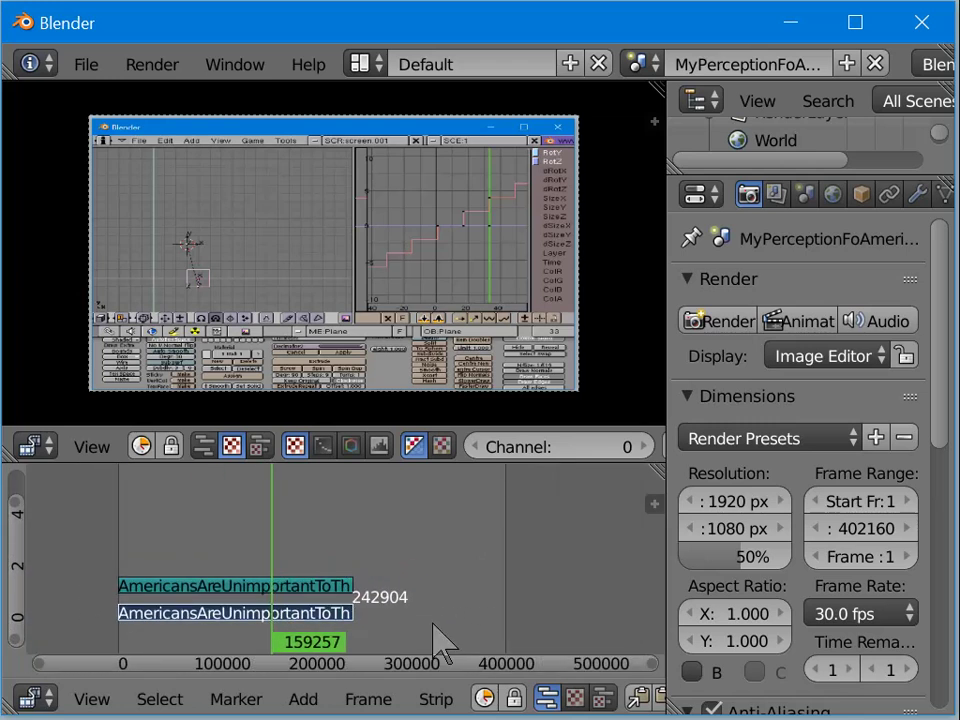
# Step: Select both stacked strips and group them into a MetaStrip with Ctrl+G
pyautogui.moveTo(437, 643); pyautogui.dragTo(499, 602, button='middle')
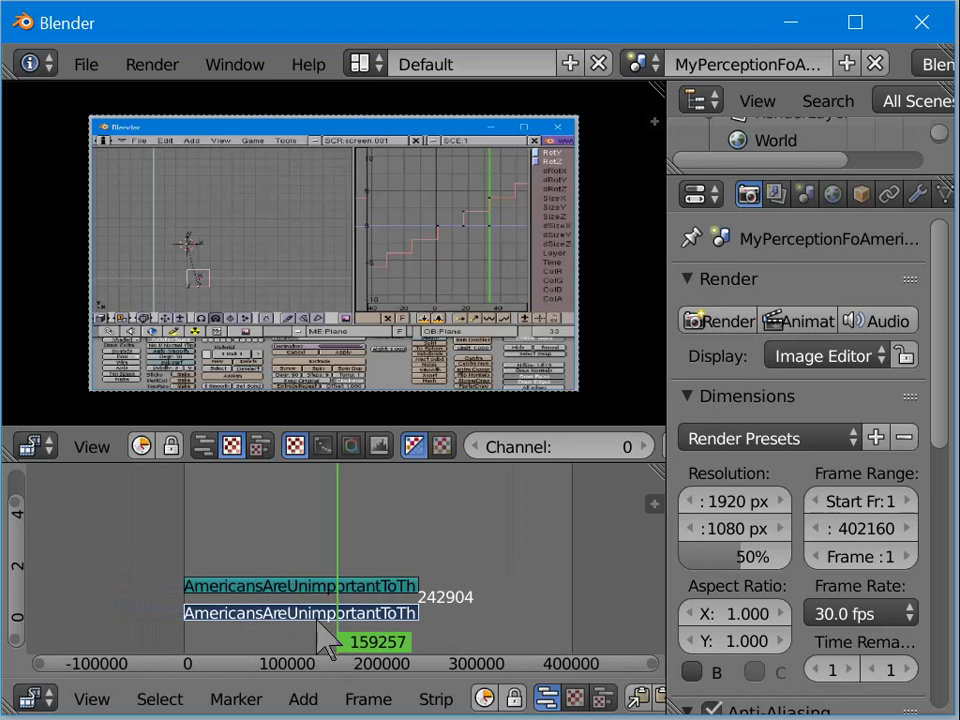
pyautogui.rightClick(278, 583)
pyautogui.rightClick(269, 608)
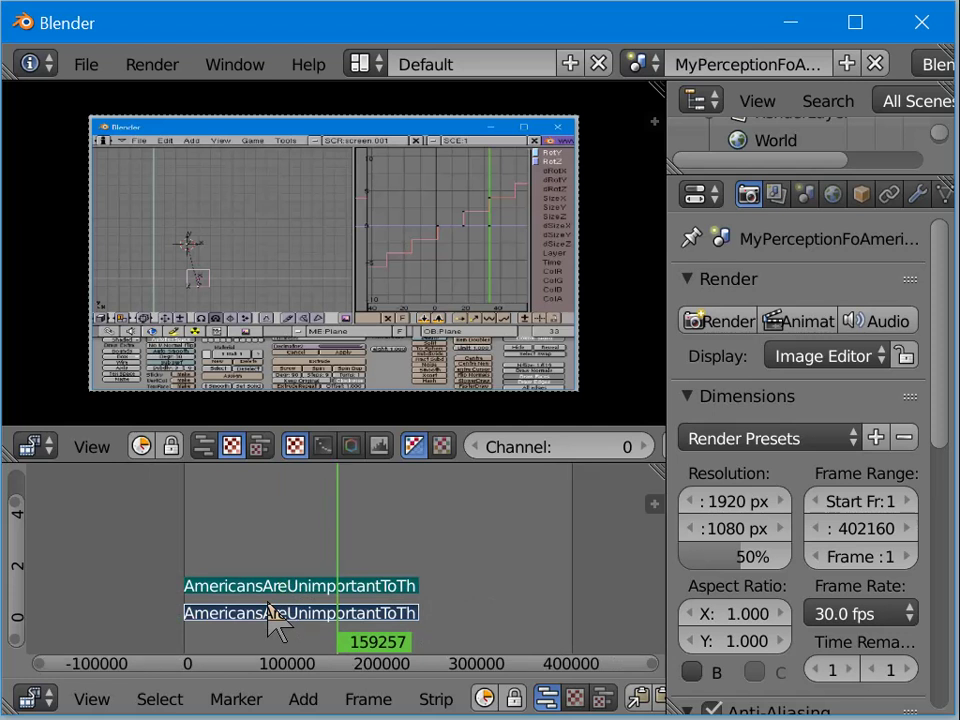
pyautogui.hotkey('ctrl', 'g')
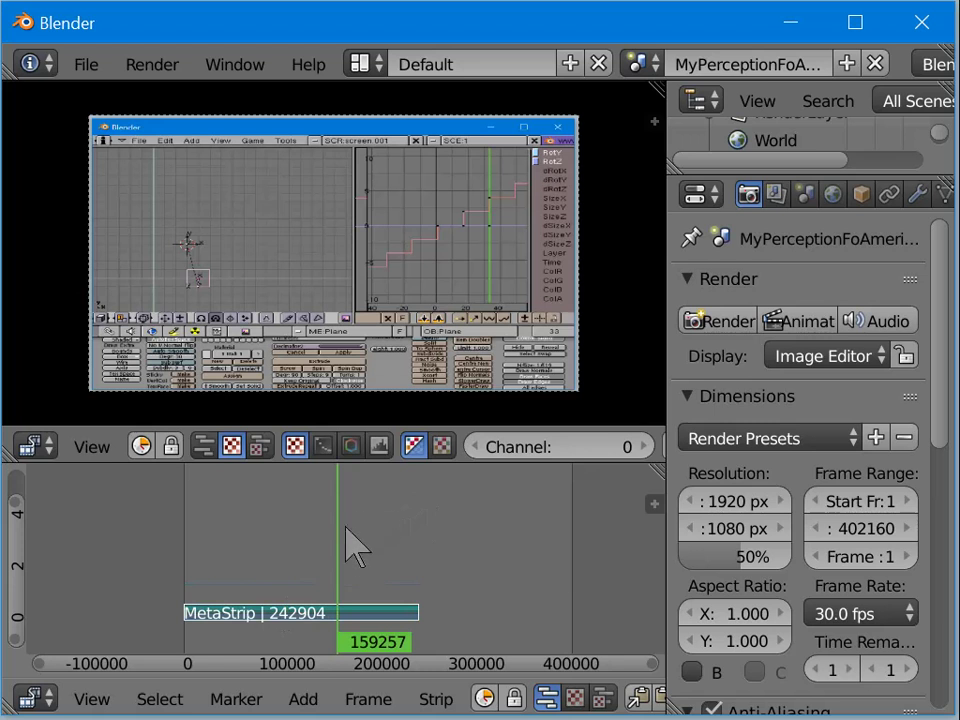
# Step: Ungroup and regroup the strips into one 242904-frame MetaStrip, then zoom in on it
pyautogui.rightClick(410, 610)
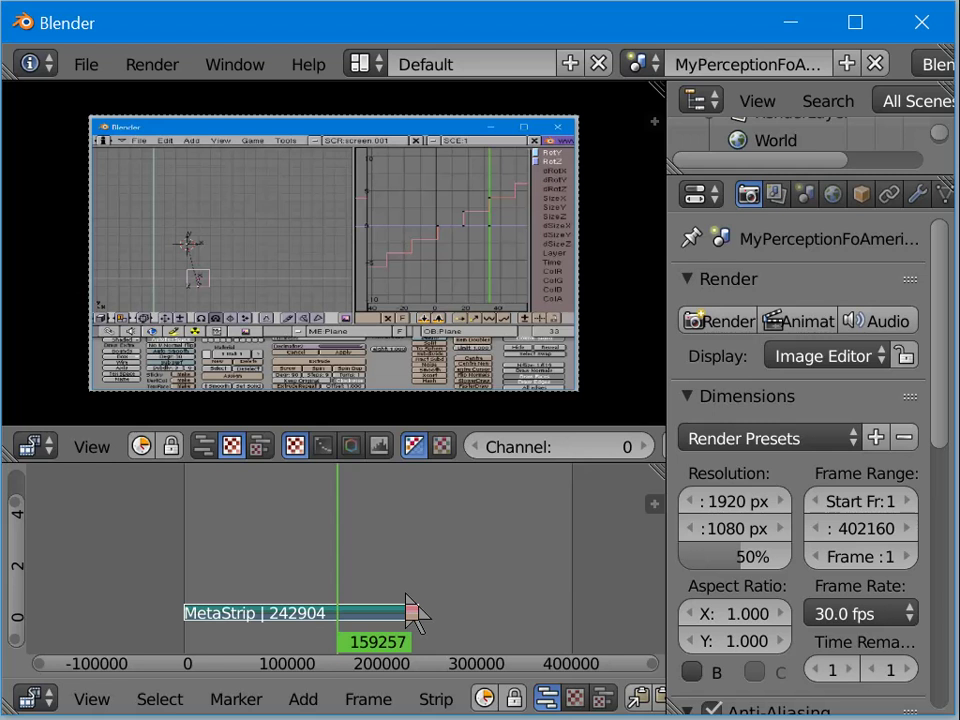
pyautogui.hotkey('alt', 'g')
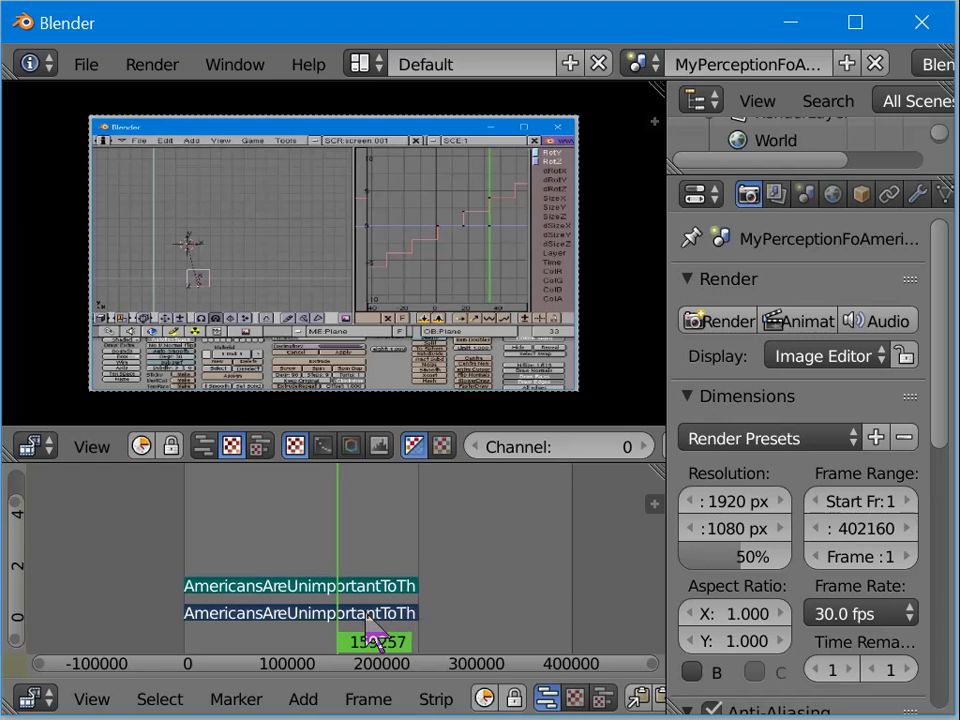
pyautogui.hotkey('ctrl', 'g')
pyautogui.hotkey('alt', 'g')
pyautogui.hotkey('ctrl', 'g')
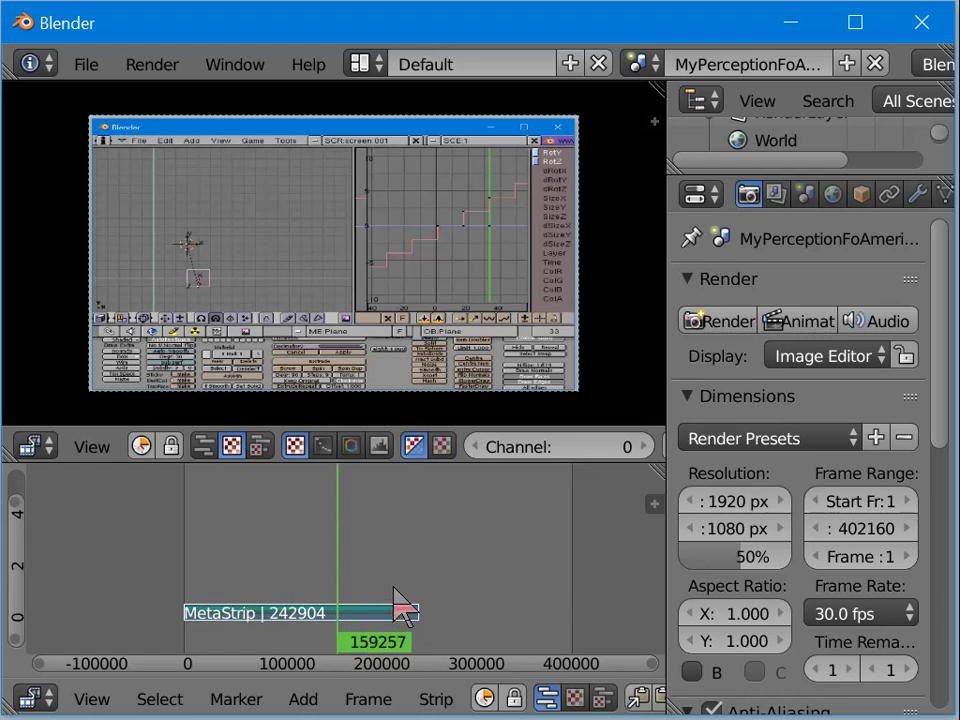
pyautogui.keyDown('ctrl'); pyautogui.moveTo(404, 580); pyautogui.dragTo(411, 529, button='middle'); pyautogui.keyUp('ctrl')
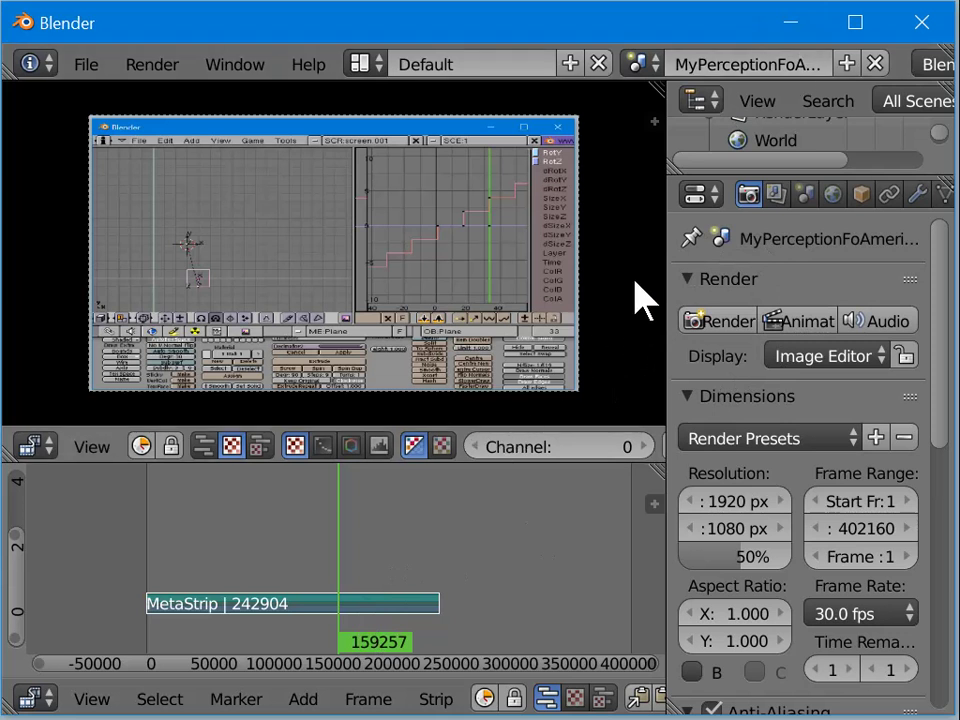
# Step: Insert the missing 'r' so the scene reads MyPerceptionForAmericaNow, then select the MetaStrip's right end
pyautogui.click(733, 66)
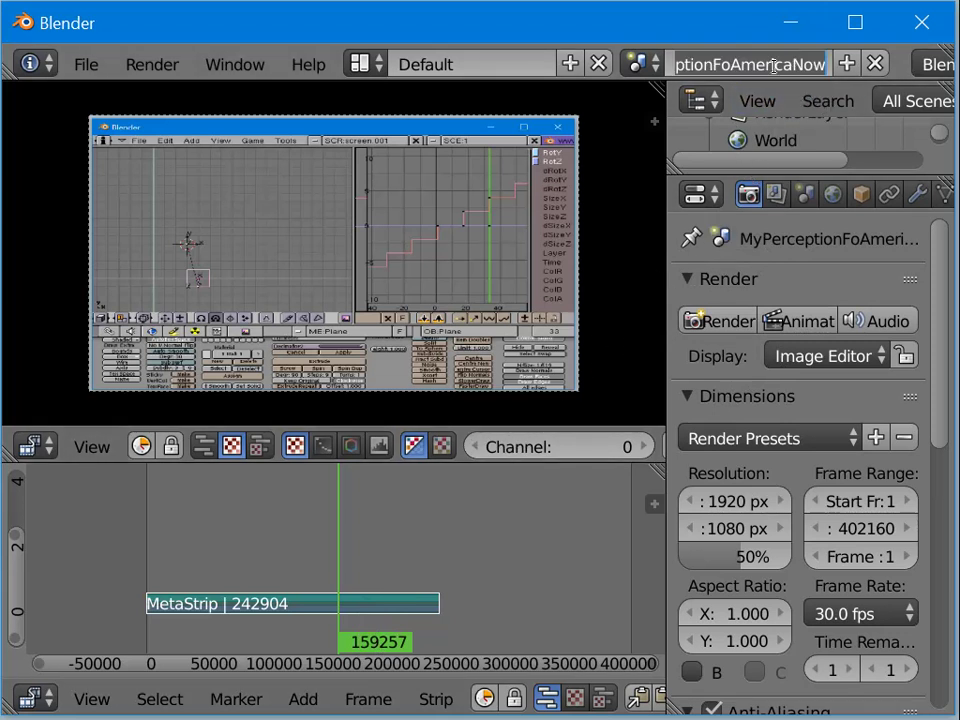
pyautogui.click(733, 66)
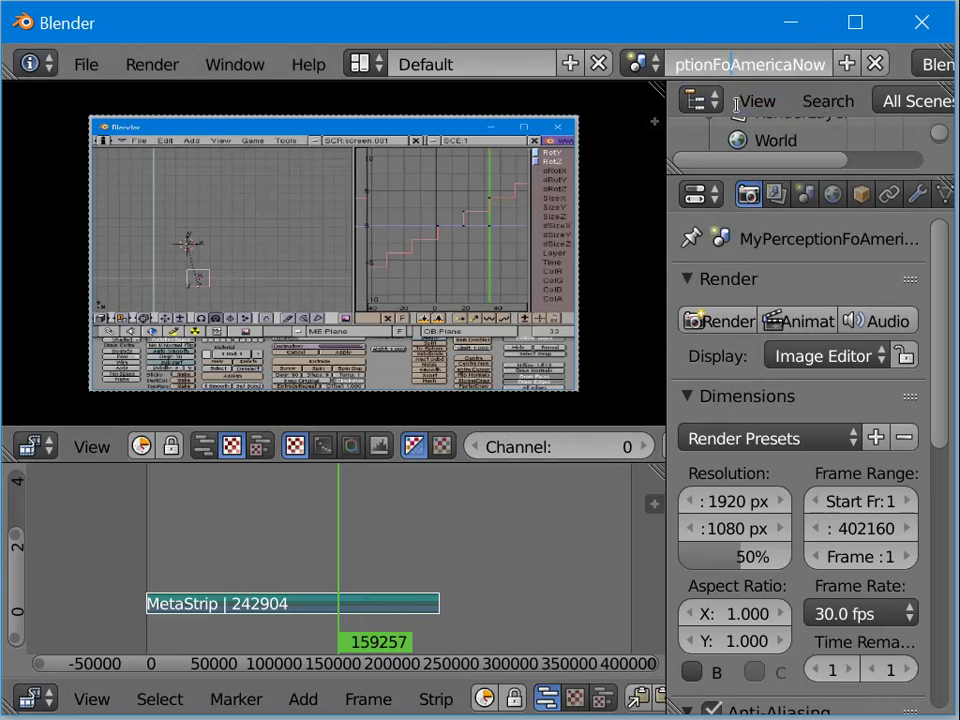
pyautogui.write('r')
pyautogui.press('Return')
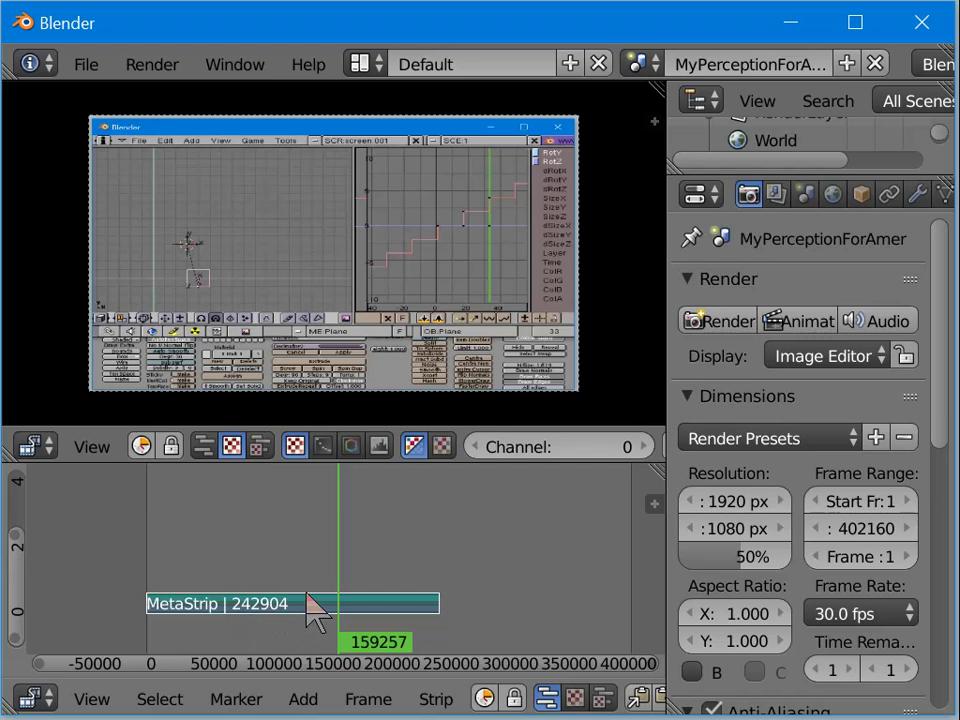
pyautogui.rightClick(440, 606)
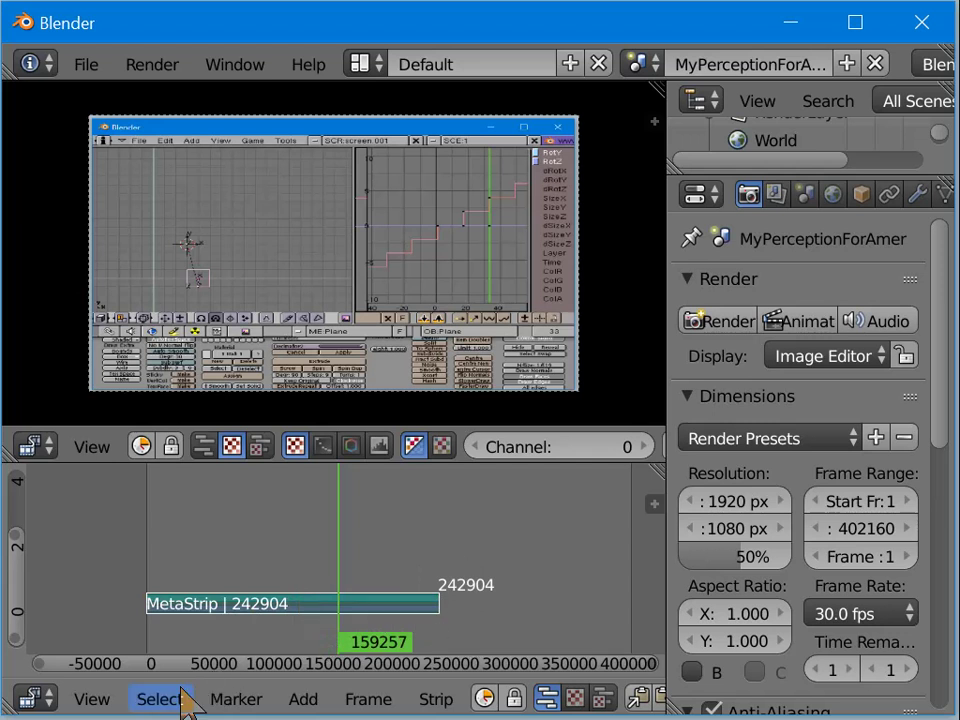
# Step: Show the sequencer timeline in seconds and place the current time just past the MetaStrip's end
pyautogui.click(92, 699)
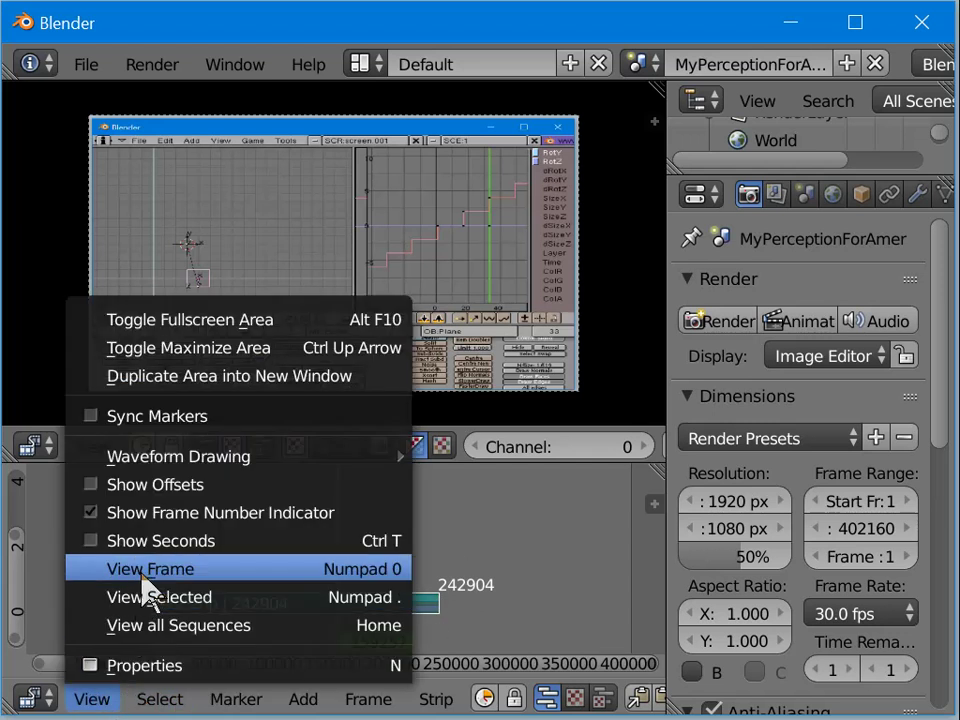
pyautogui.click(145, 545)
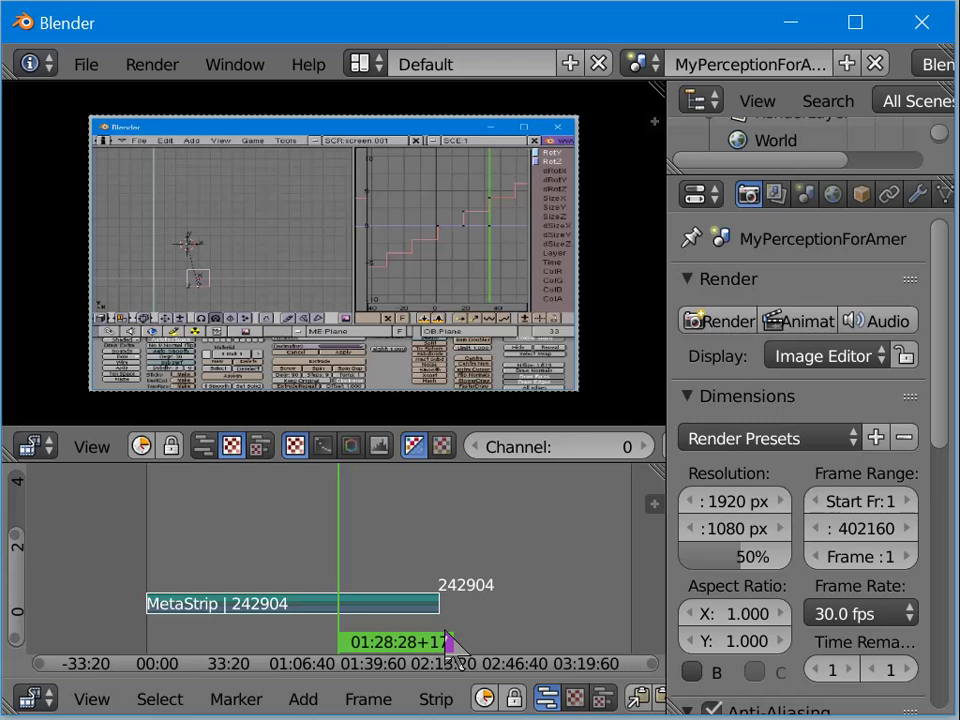
pyautogui.press('n')
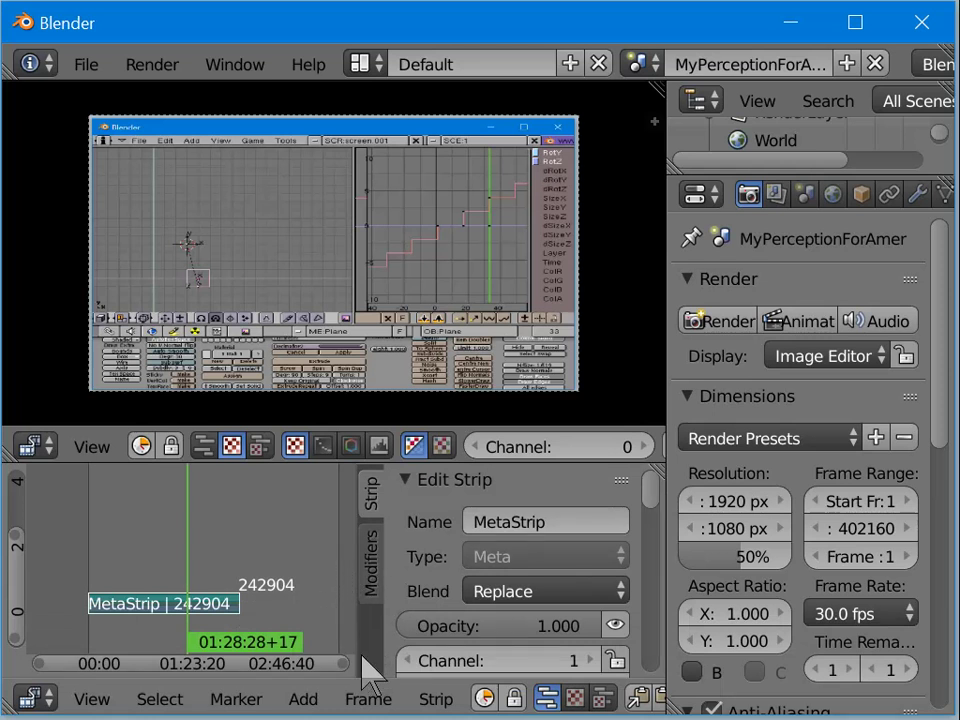
pyautogui.moveTo(358, 634); pyautogui.dragTo(718, 592)
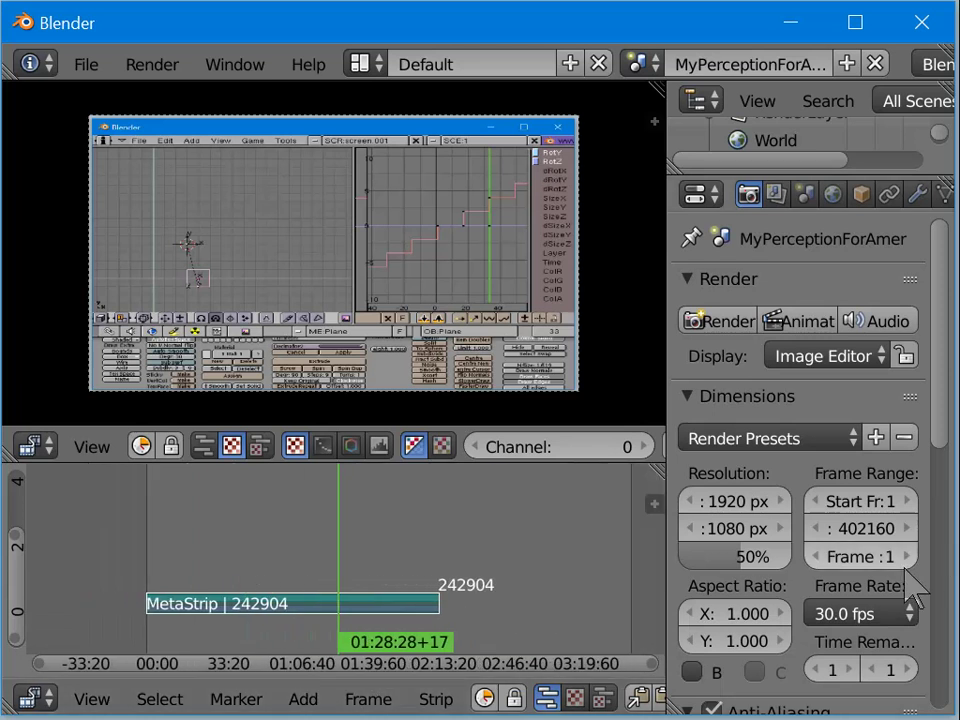
pyautogui.click(447, 622)
pyautogui.moveTo(436, 627); pyautogui.dragTo(440, 626, button='right')
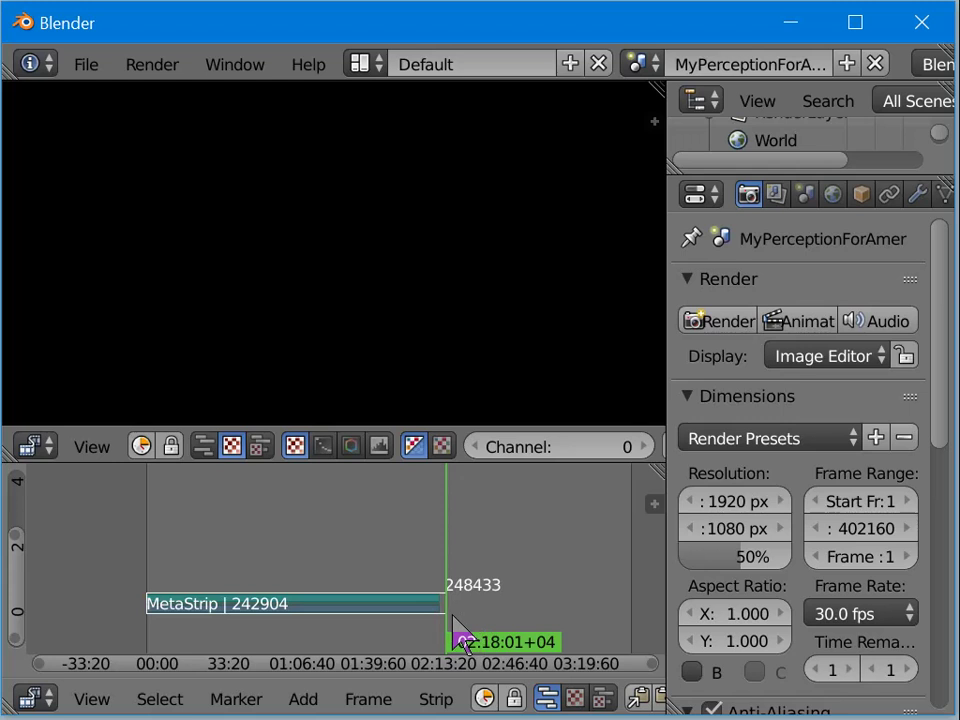
# Step: Zoom around the timeline and select the MetaStrip's right end
pyautogui.keyDown('ctrl'); pyautogui.moveTo(465, 606); pyautogui.dragTo(287, 561, button='middle'); pyautogui.keyUp('ctrl')
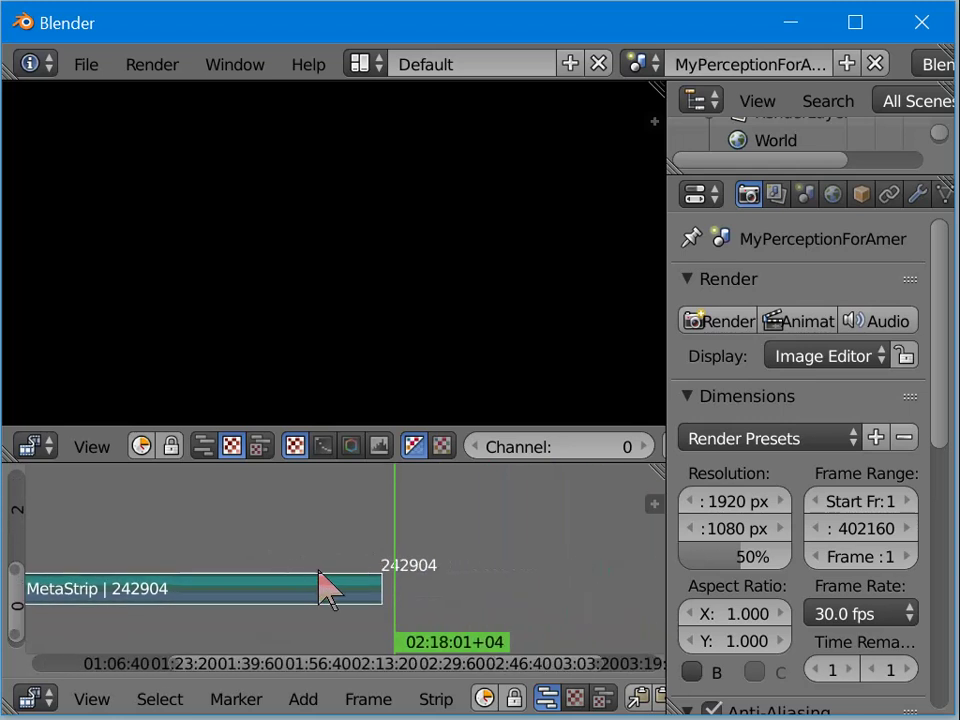
pyautogui.keyDown('ctrl'); pyautogui.moveTo(345, 583); pyautogui.dragTo(317, 564, button='middle'); pyautogui.keyUp('ctrl')
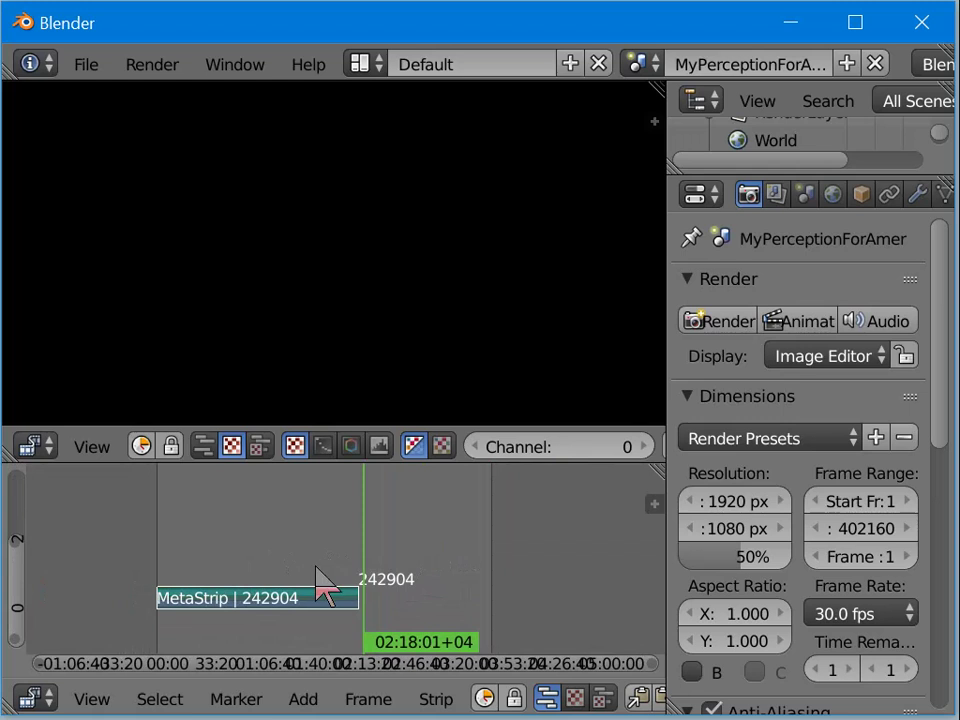
pyautogui.rightClick(361, 577)
pyautogui.moveTo(598, 455); pyautogui.dragTo(325, 503, button='middle')
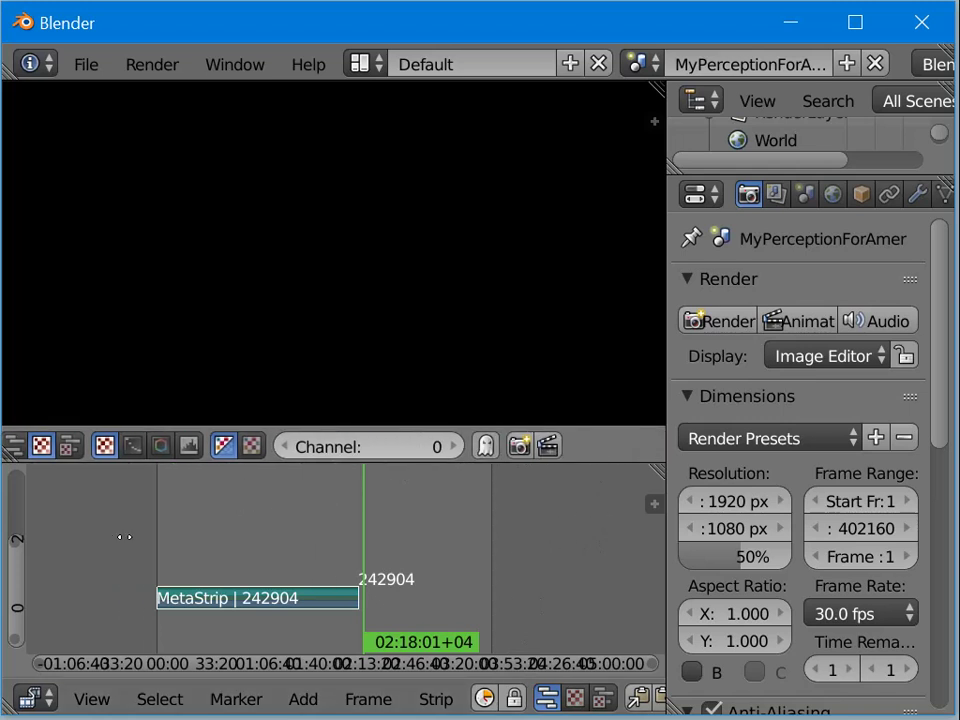
pyautogui.moveTo(124, 537); pyautogui.dragTo(330, 540, button='middle')
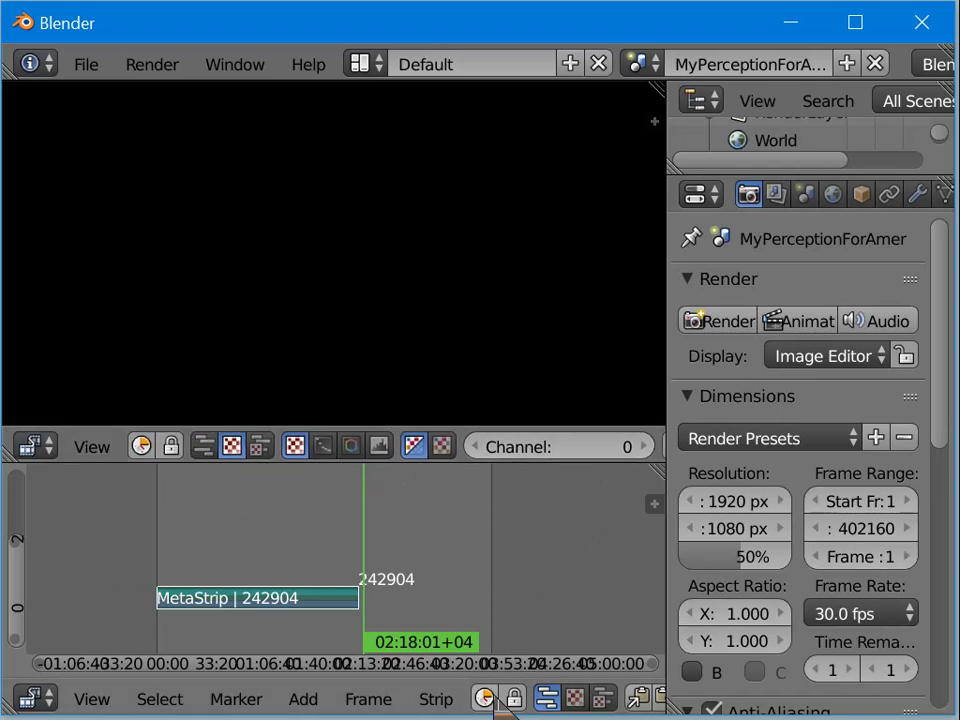
pyautogui.keyDown('ctrl'); pyautogui.hscroll(3, 538, 665); pyautogui.keyUp('ctrl')
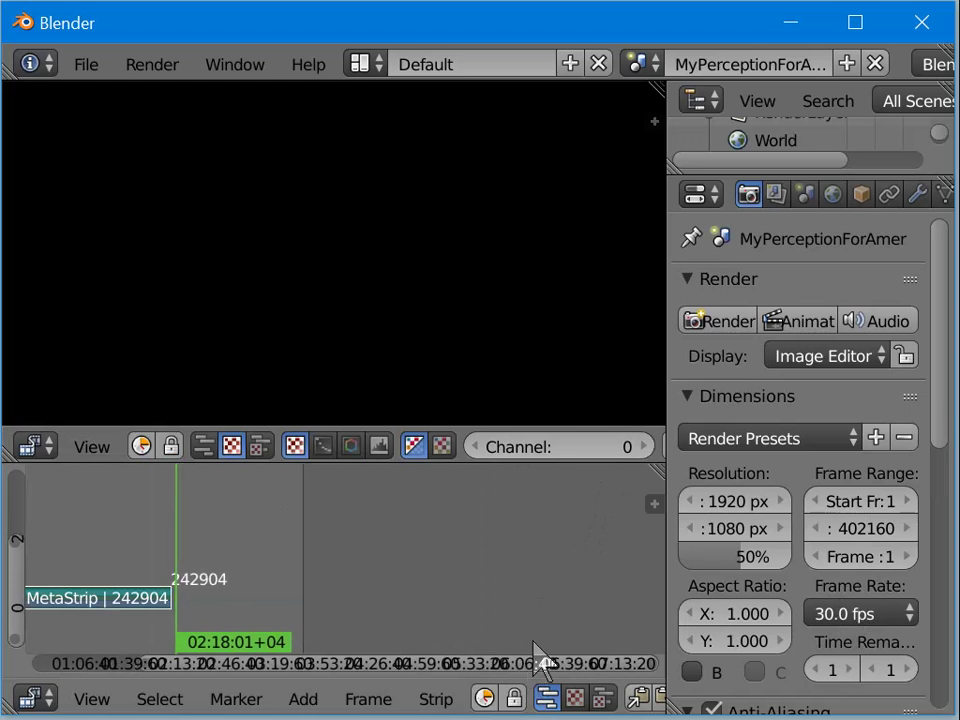
pyautogui.keyDown('ctrl'); pyautogui.hscroll(-3, 538, 660); pyautogui.keyUp('ctrl')
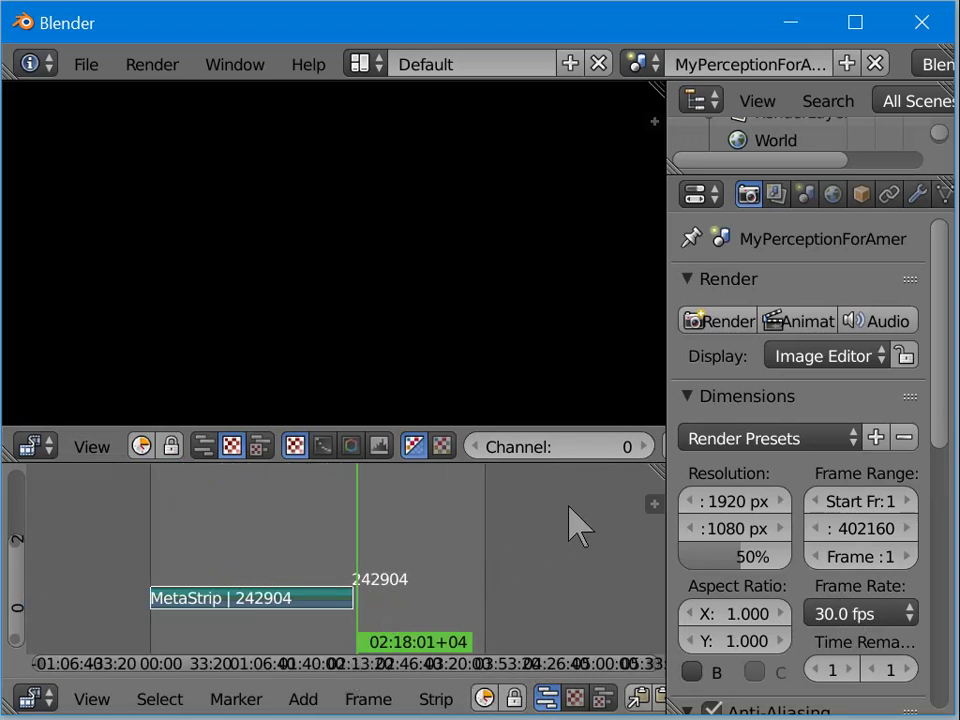
# Step: Check the MetaStrip's Length in the strip properties sidebar, then close the sidebar
pyautogui.moveTo(643, 504); pyautogui.dragTo(617, 506)
pyautogui.scroll(-4, 499, 574)
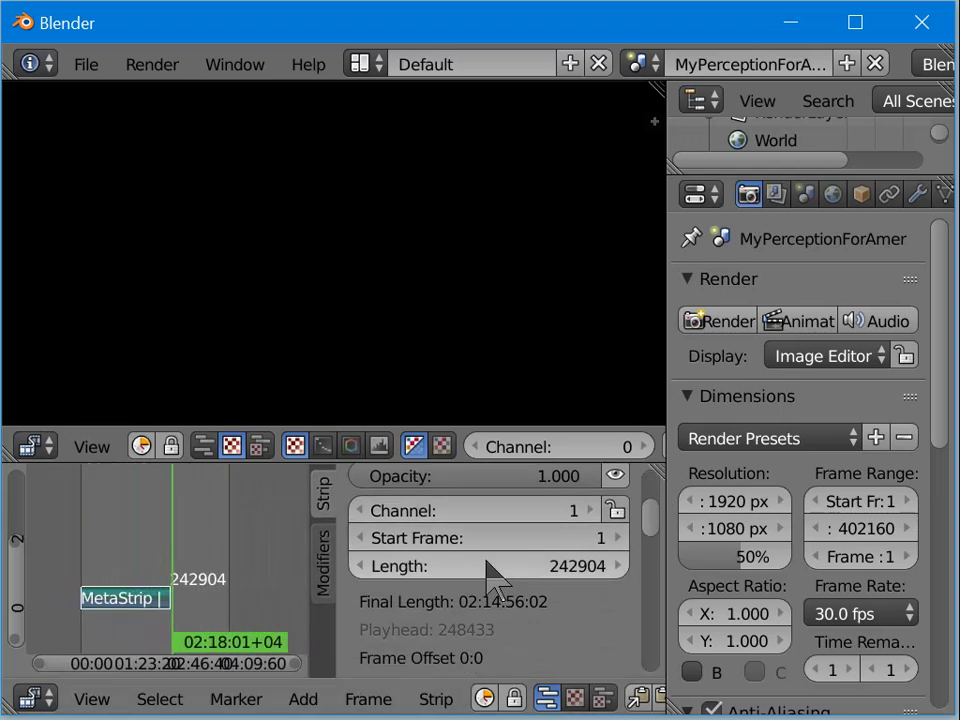
pyautogui.scroll(-4, 492, 578)
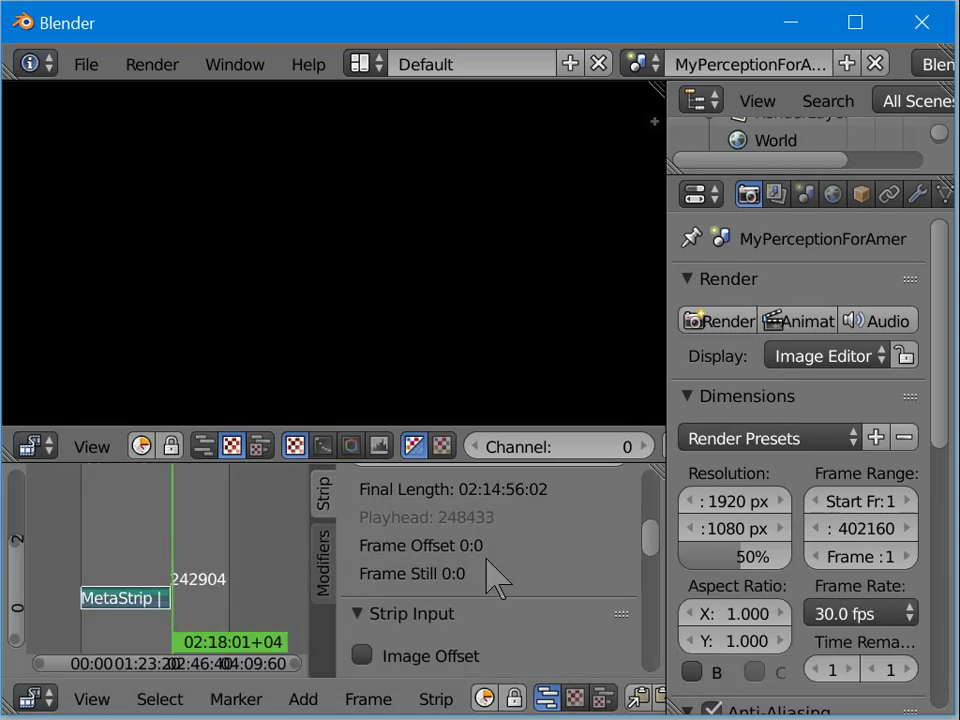
pyautogui.scroll(-8, 497, 578)
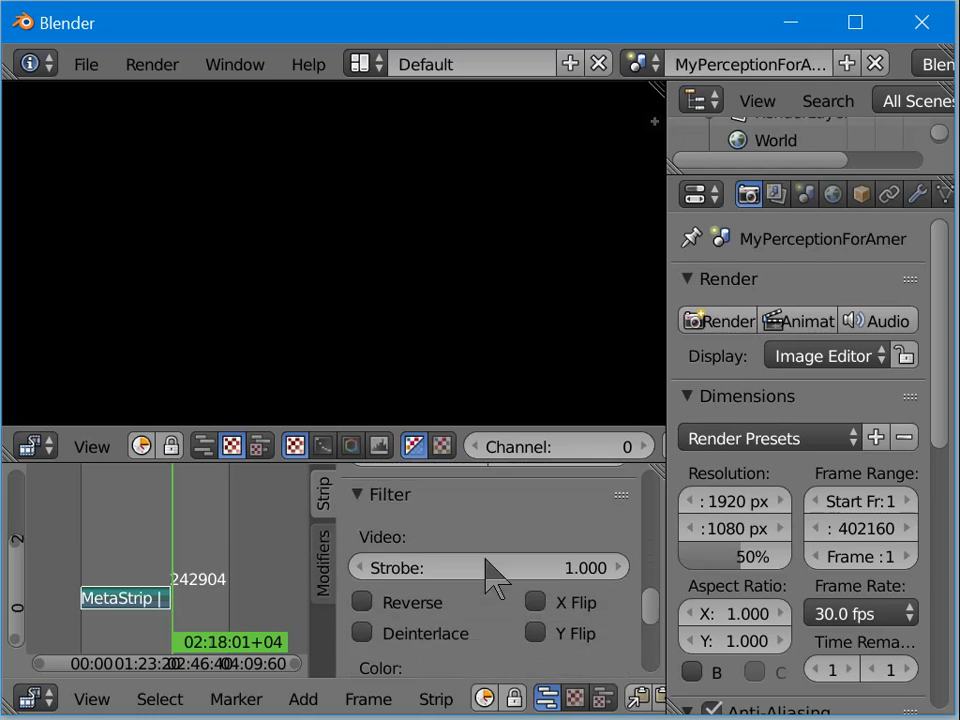
pyautogui.scroll(-6, 492, 575)
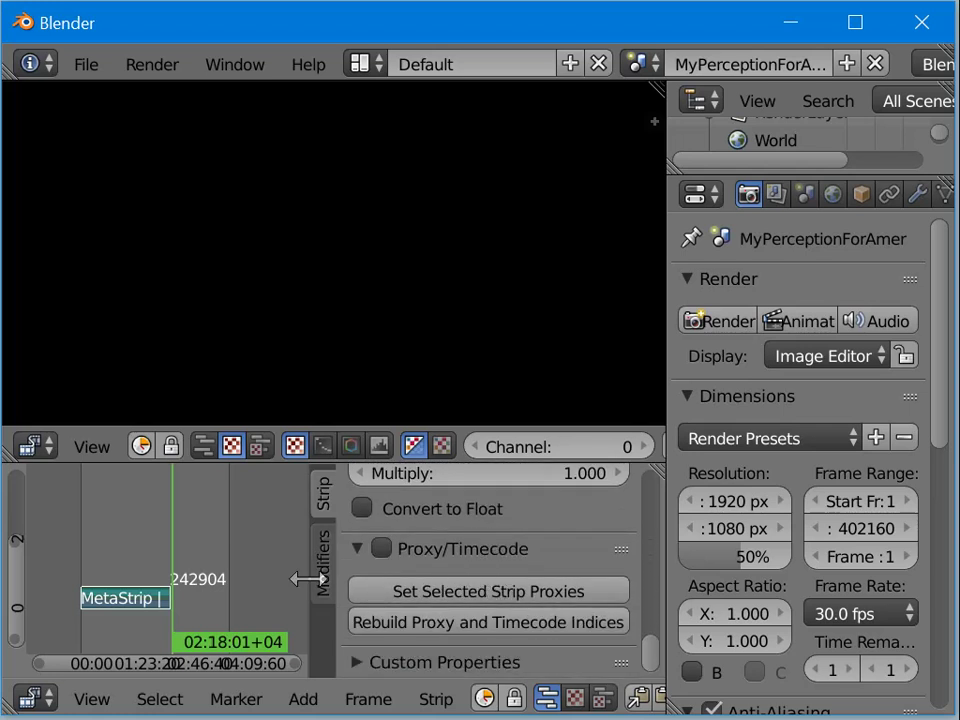
pyautogui.moveTo(305, 573); pyautogui.dragTo(714, 531)
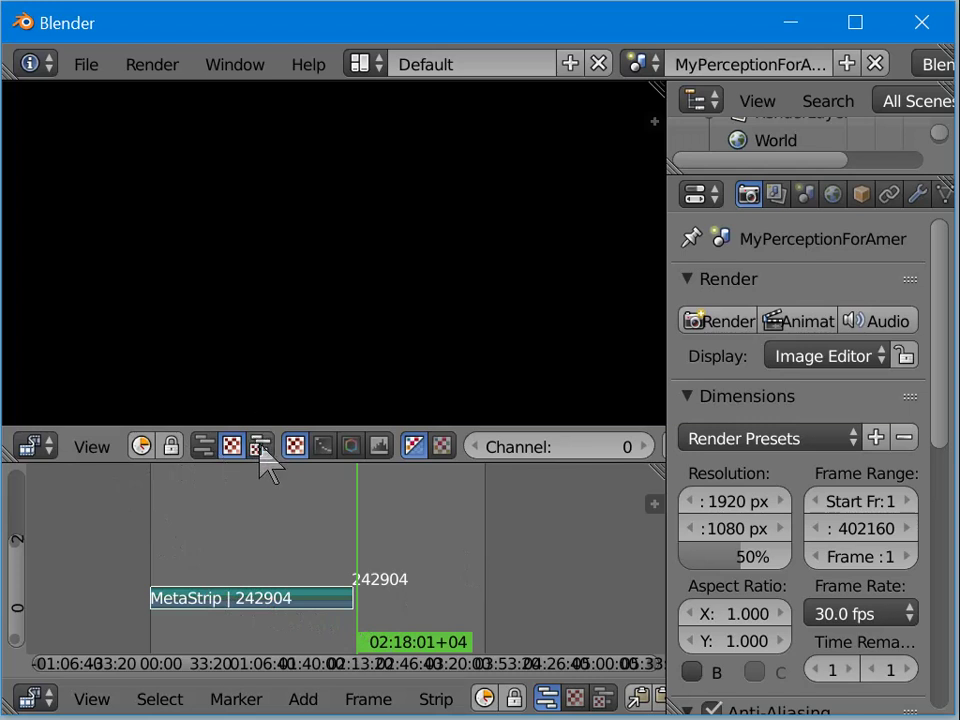
# Step: Move the current time back inside the MetaStrip to about 01:39:58+04
pyautogui.scroll(-5, 444, 450)
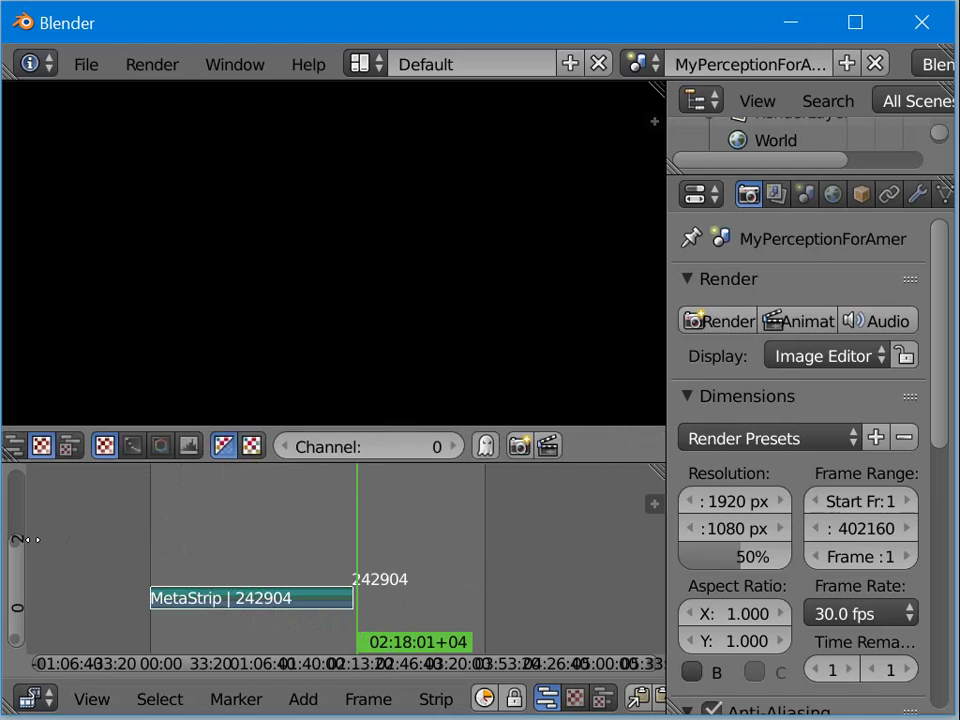
pyautogui.moveTo(33, 540); pyautogui.dragTo(345, 509, button='middle')
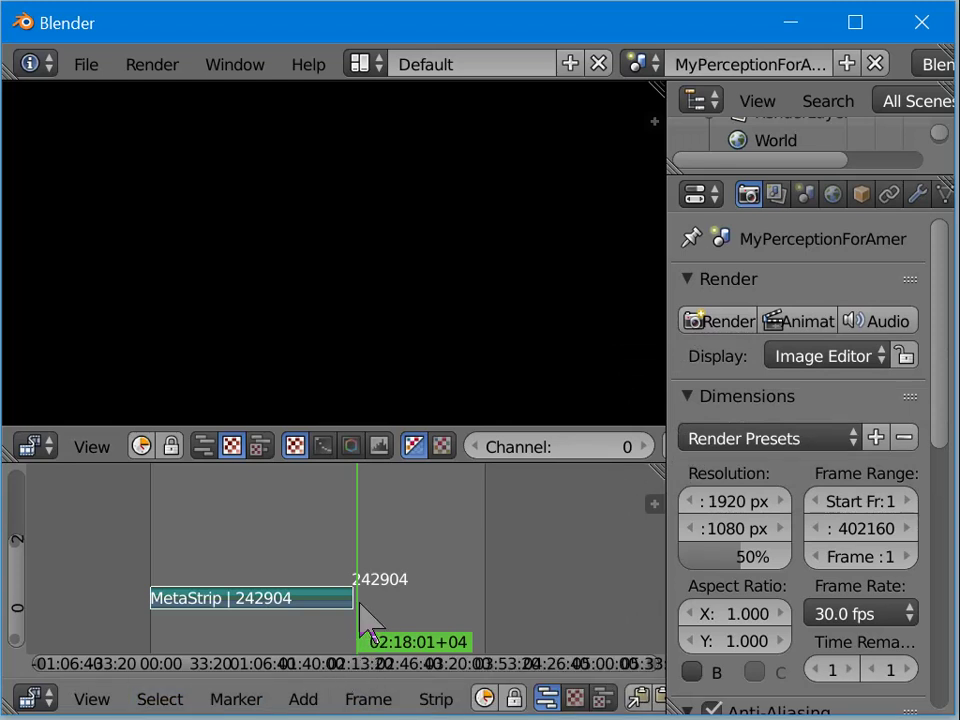
pyautogui.moveTo(357, 603); pyautogui.dragTo(347, 606)
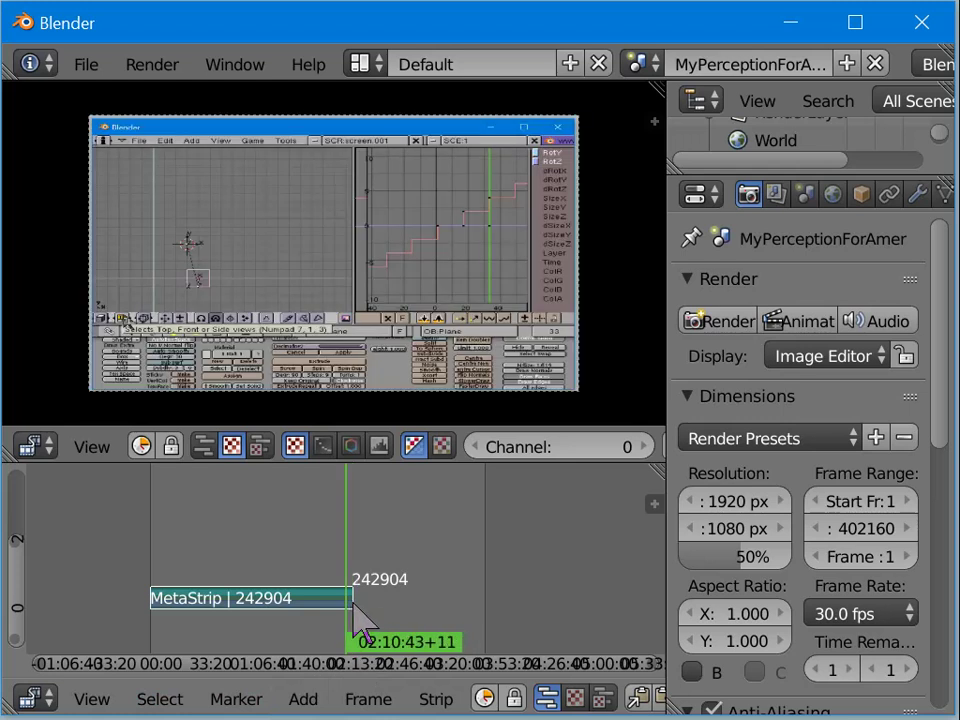
pyautogui.click(301, 592)
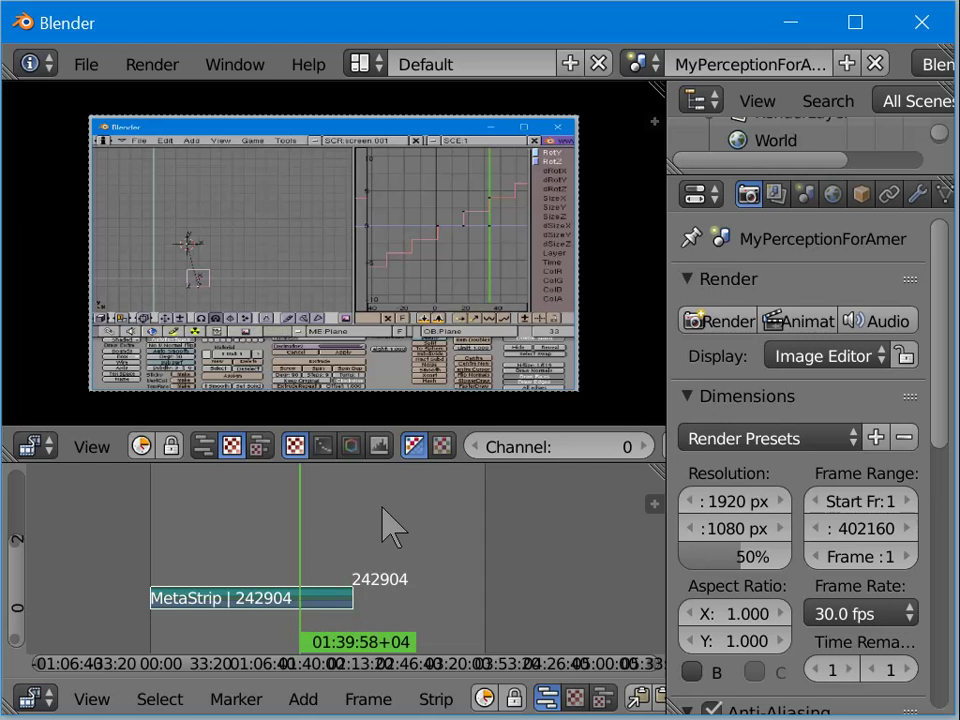
# Step: Change the scene's end frame from 402160 to 242904
pyautogui.click(849, 529)
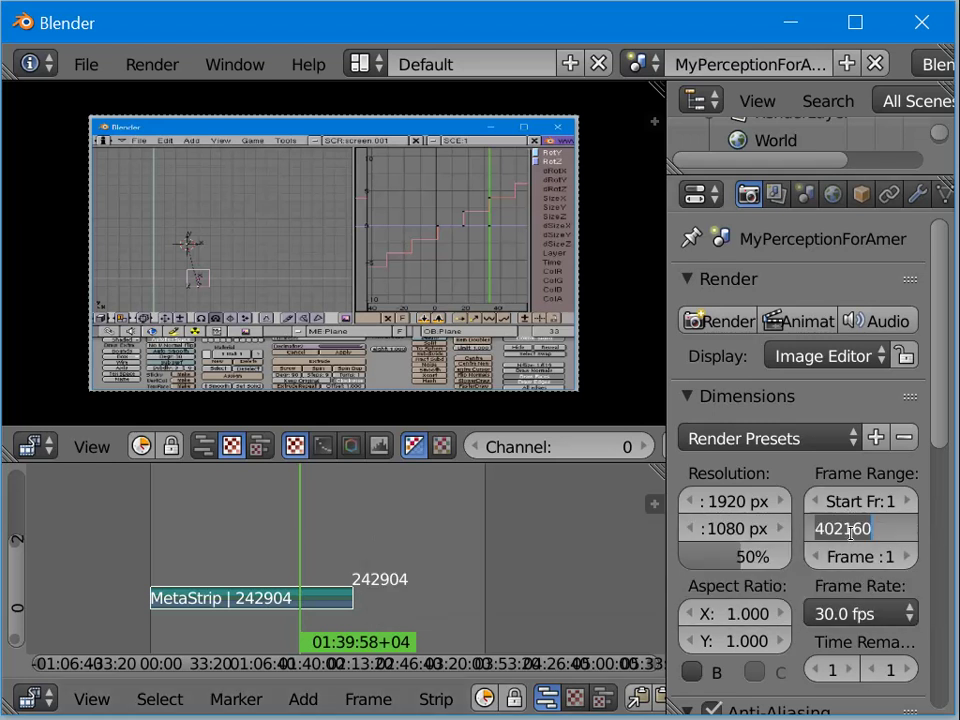
pyautogui.press('BackSpace')
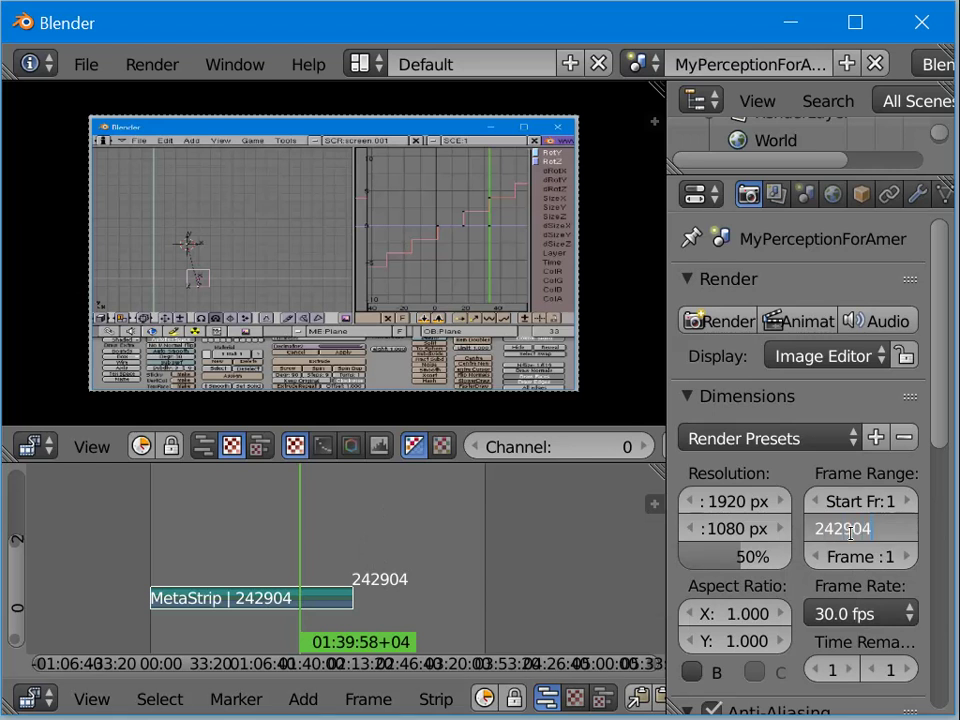
pyautogui.press('Return')
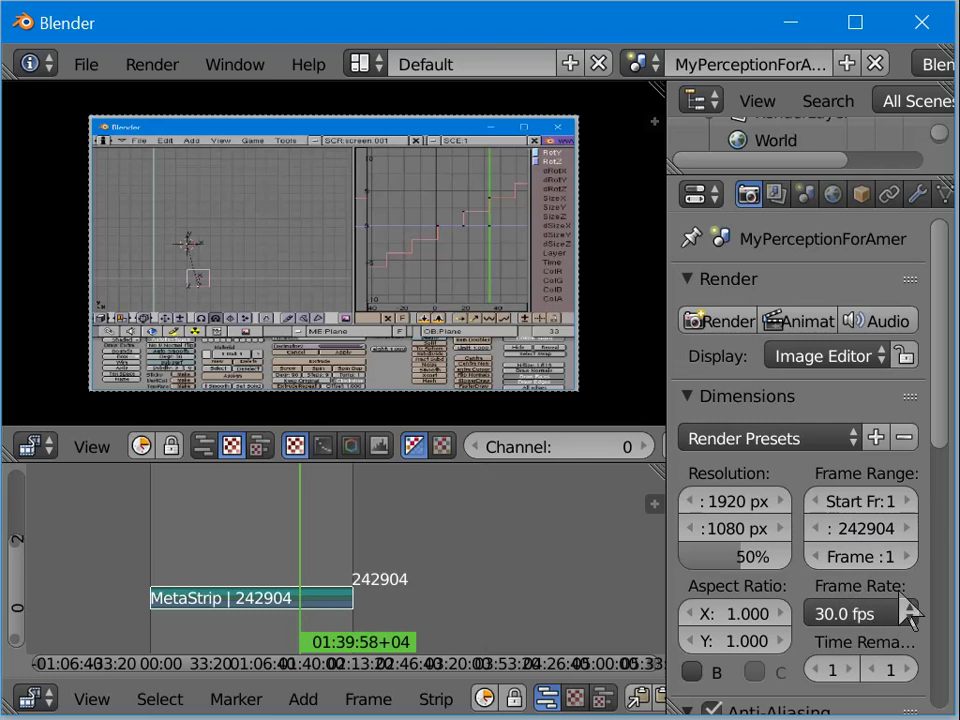
# Step: Expand the Post Processing and Performance panels and scroll down to the Output settings
pyautogui.scroll(-3, 908, 608)
pyautogui.scroll(-5, 908, 612)
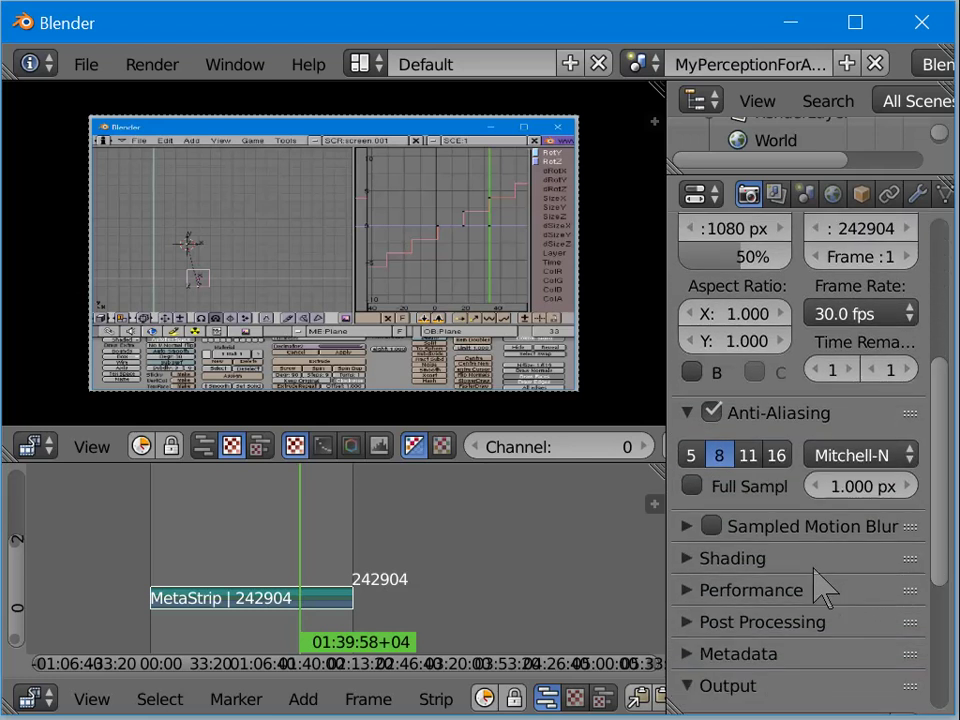
pyautogui.click(754, 621)
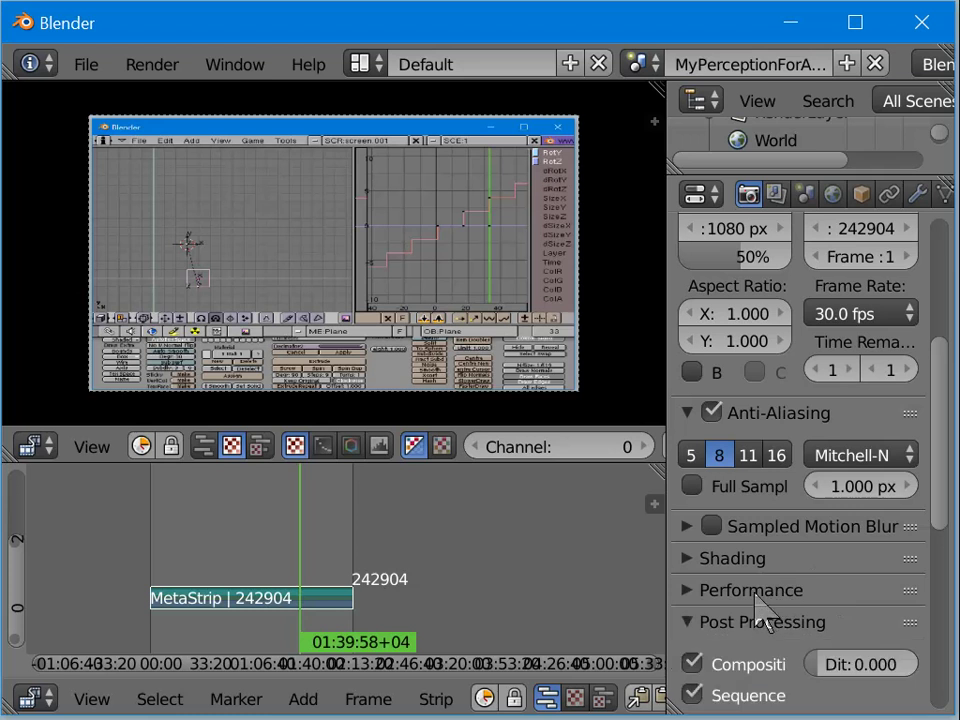
pyautogui.click(754, 590)
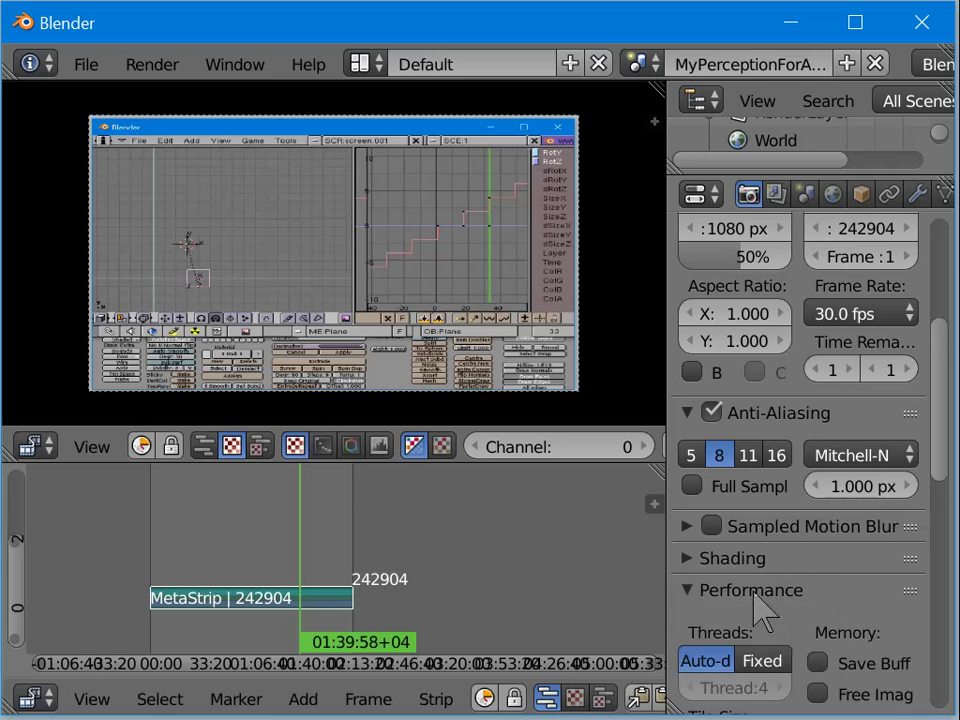
pyautogui.scroll(-4, 775, 578)
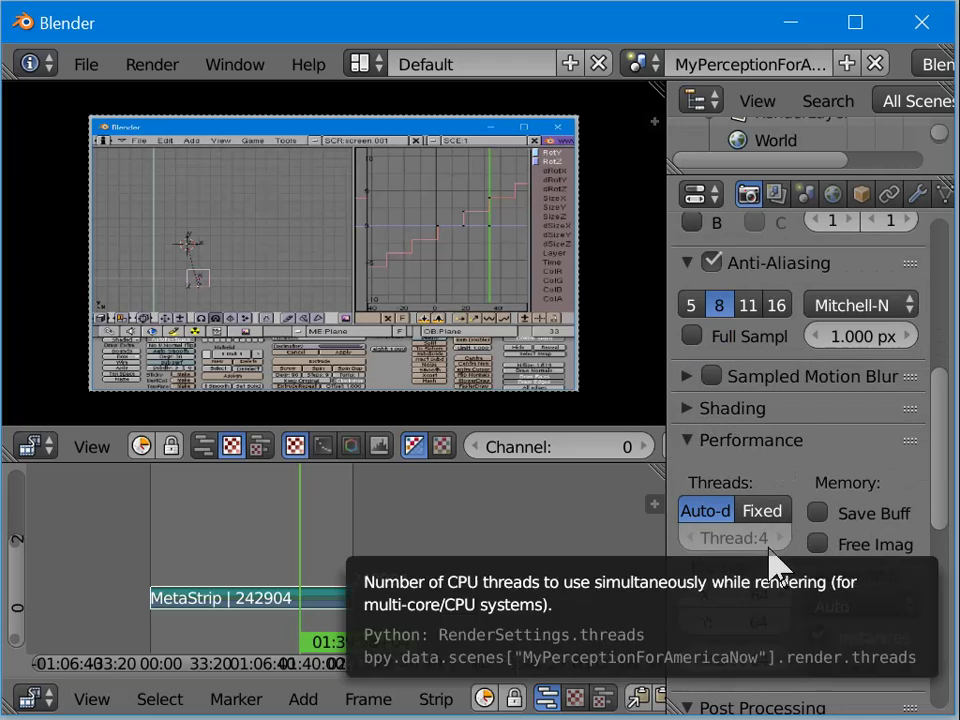
pyautogui.scroll(-2, 770, 565)
pyautogui.scroll(2, 775, 570)
pyautogui.scroll(-14, 772, 550)
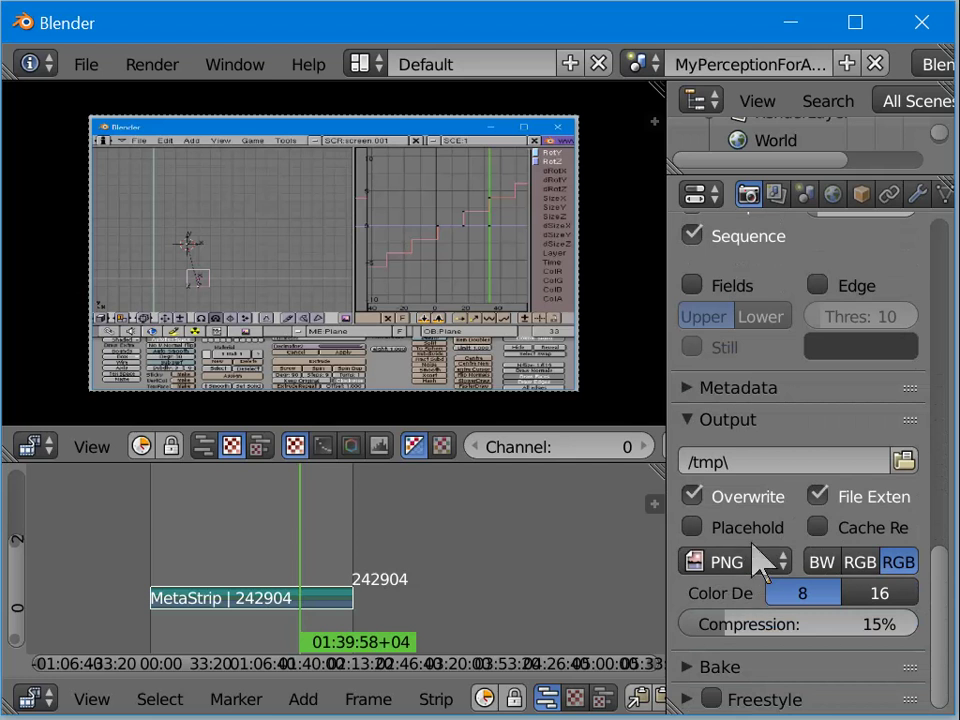
# Step: Set the output format to FFmpeg video using the 'h264 in MP4' encoding preset
pyautogui.click(752, 563)
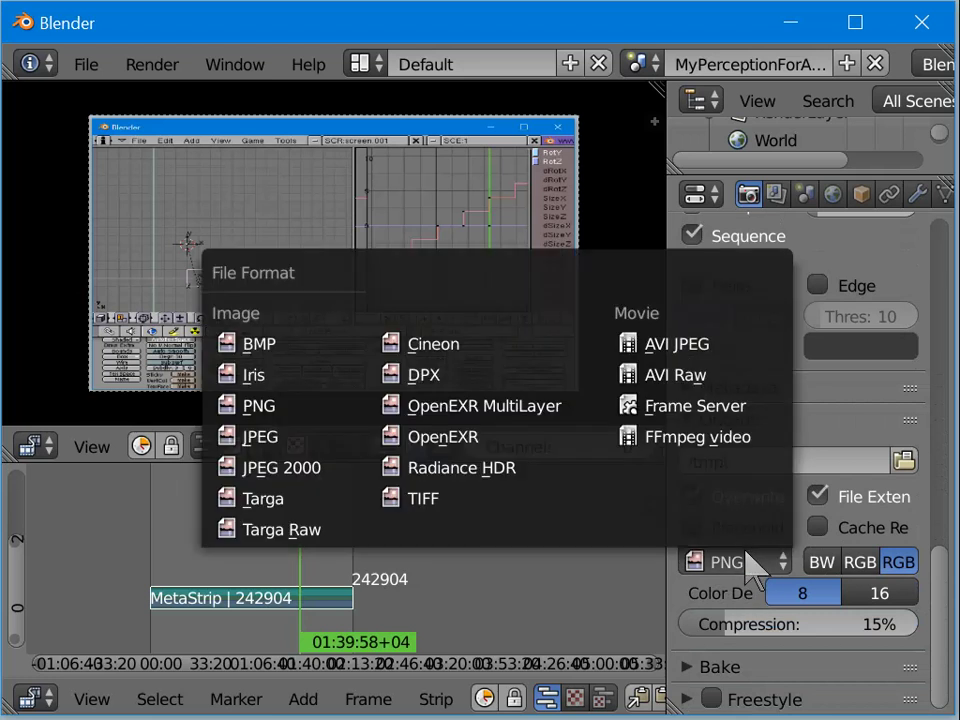
pyautogui.click(693, 440)
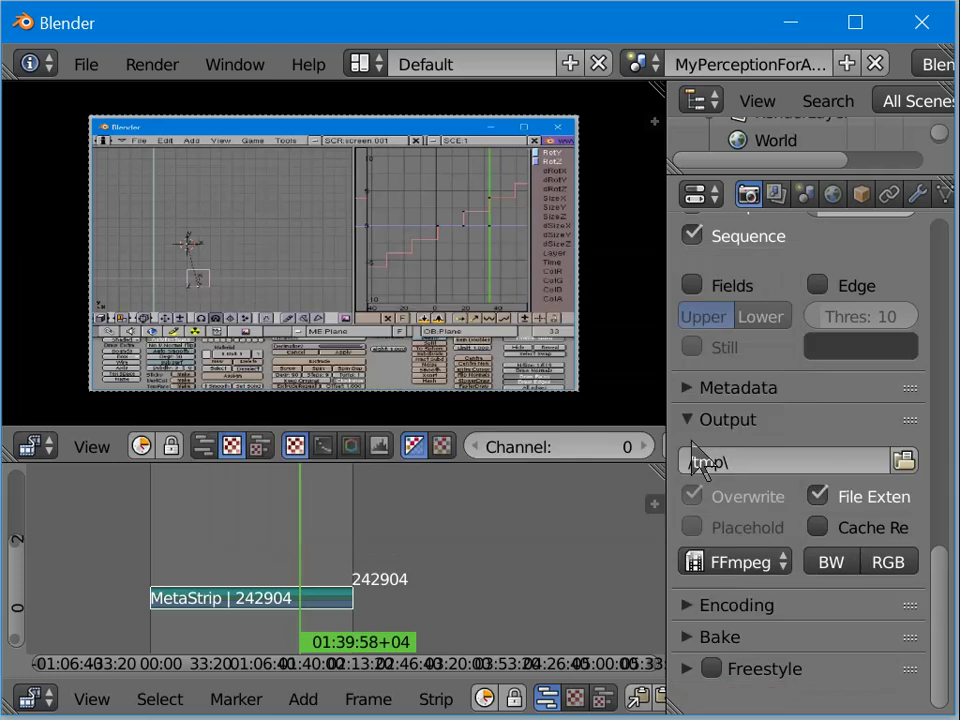
pyautogui.click(775, 612)
pyautogui.scroll(-2, 771, 628)
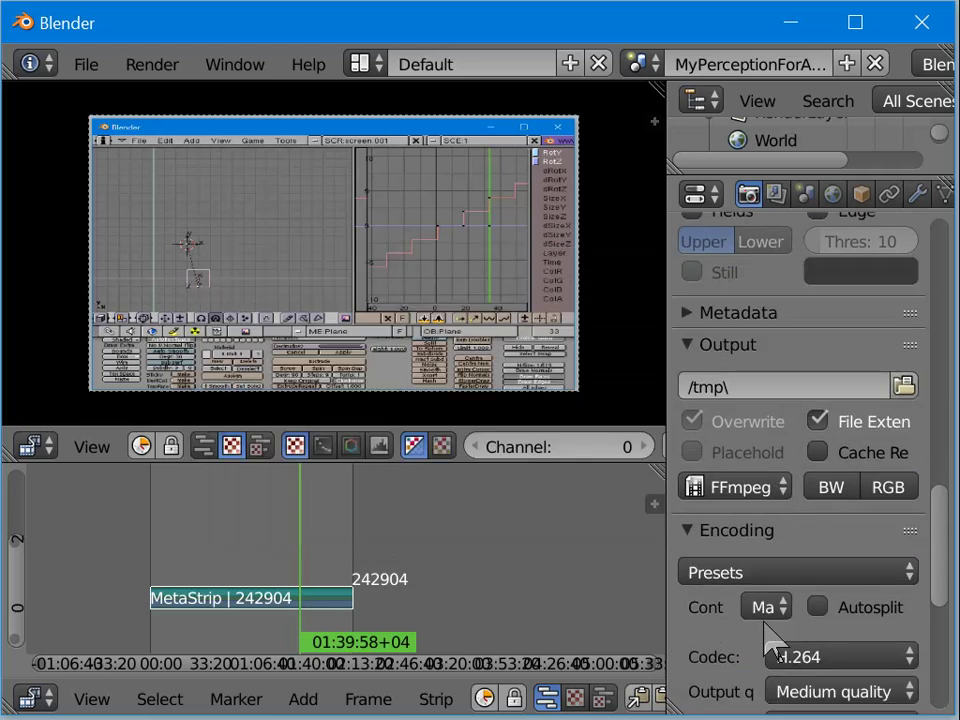
pyautogui.click(806, 575)
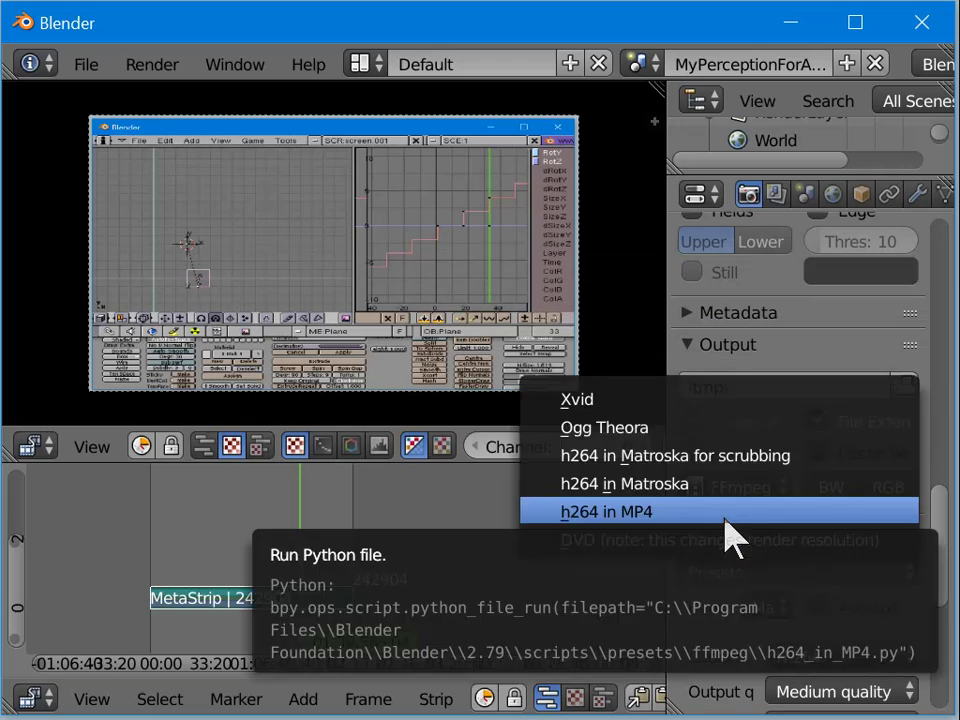
pyautogui.click(725, 515)
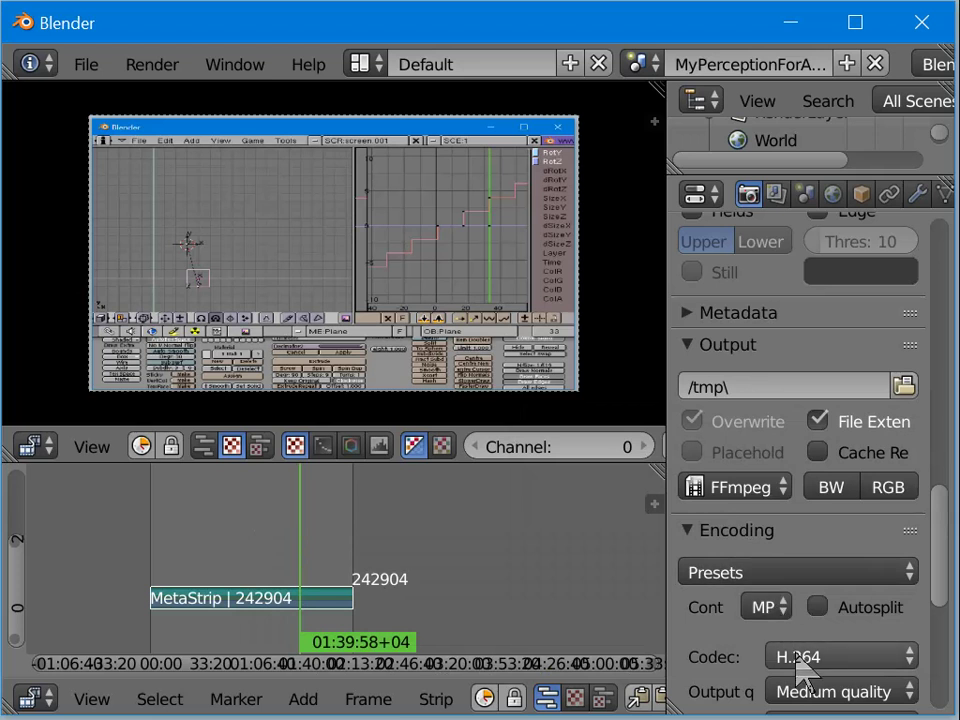
# Step: Set the audio codec to MP2
pyautogui.scroll(-2, 790, 665)
pyautogui.scroll(-4, 788, 676)
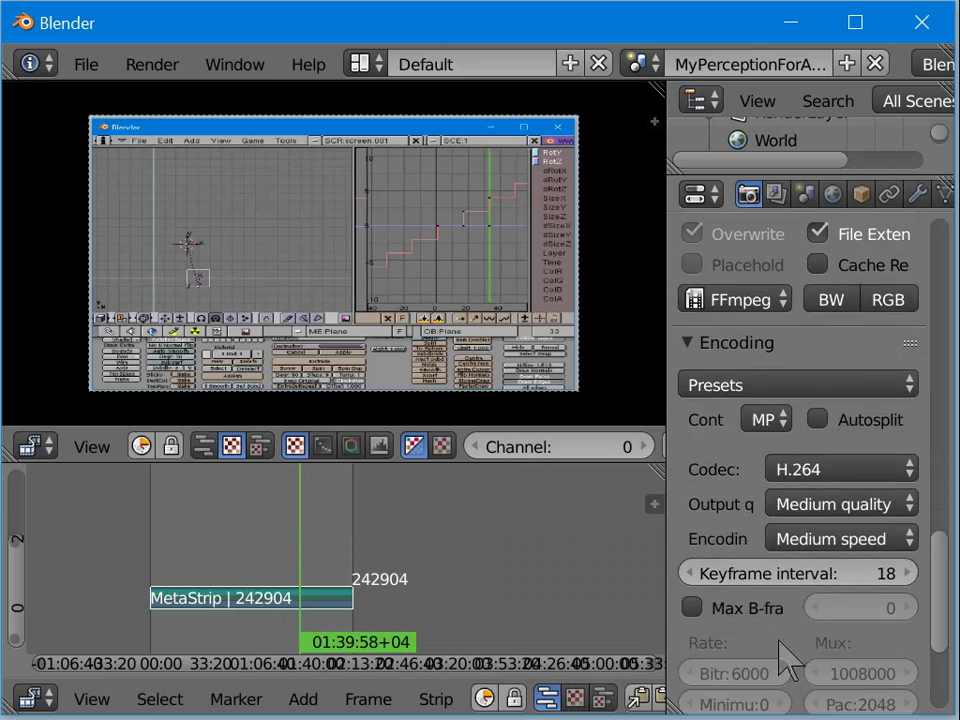
pyautogui.scroll(-2, 790, 662)
pyautogui.scroll(-3, 790, 662)
pyautogui.scroll(-1, 790, 660)
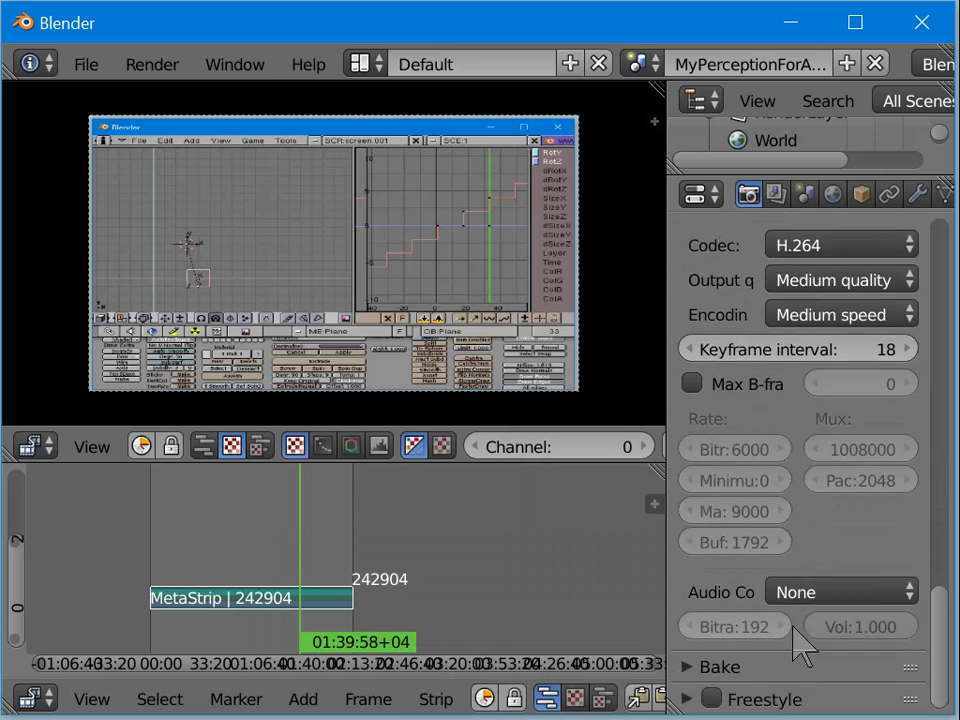
pyautogui.click(807, 585)
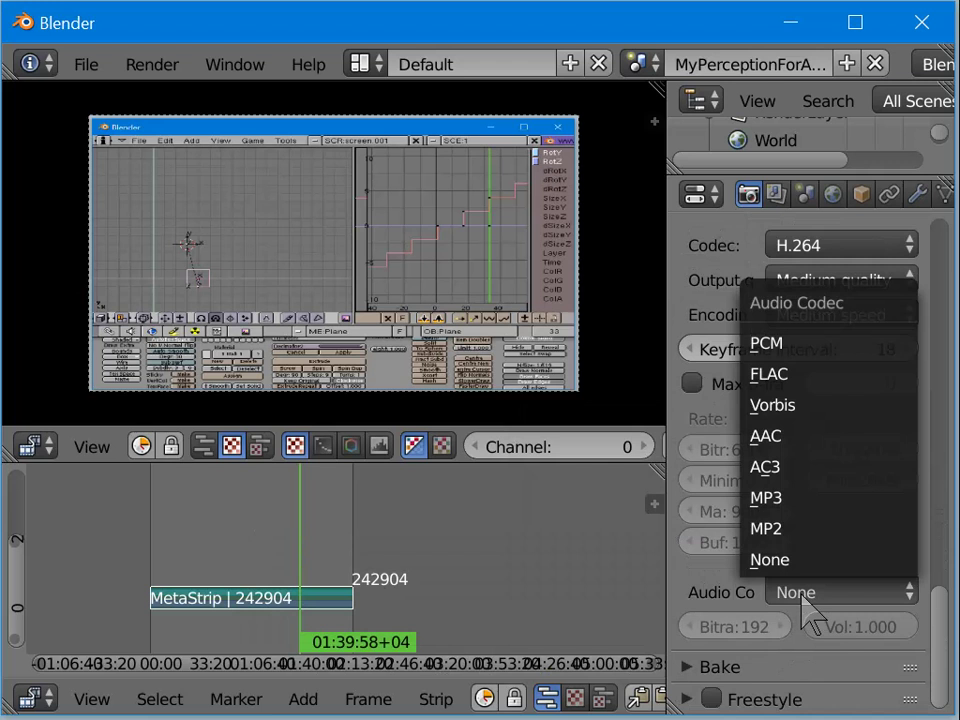
pyautogui.click(800, 543)
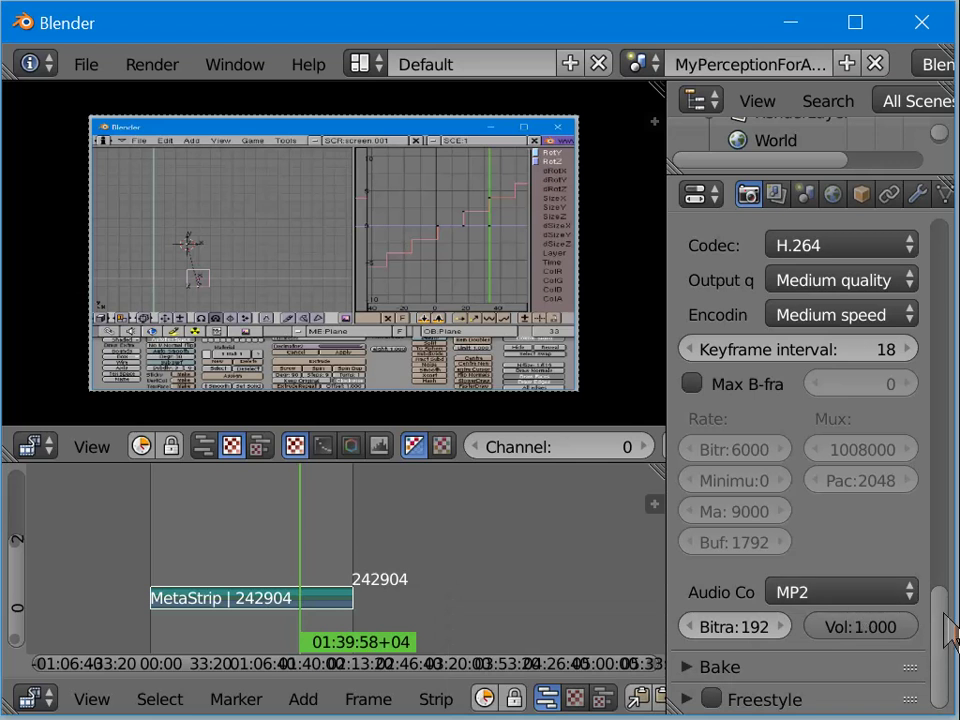
pyautogui.moveTo(950, 630); pyautogui.dragTo(950, 500)
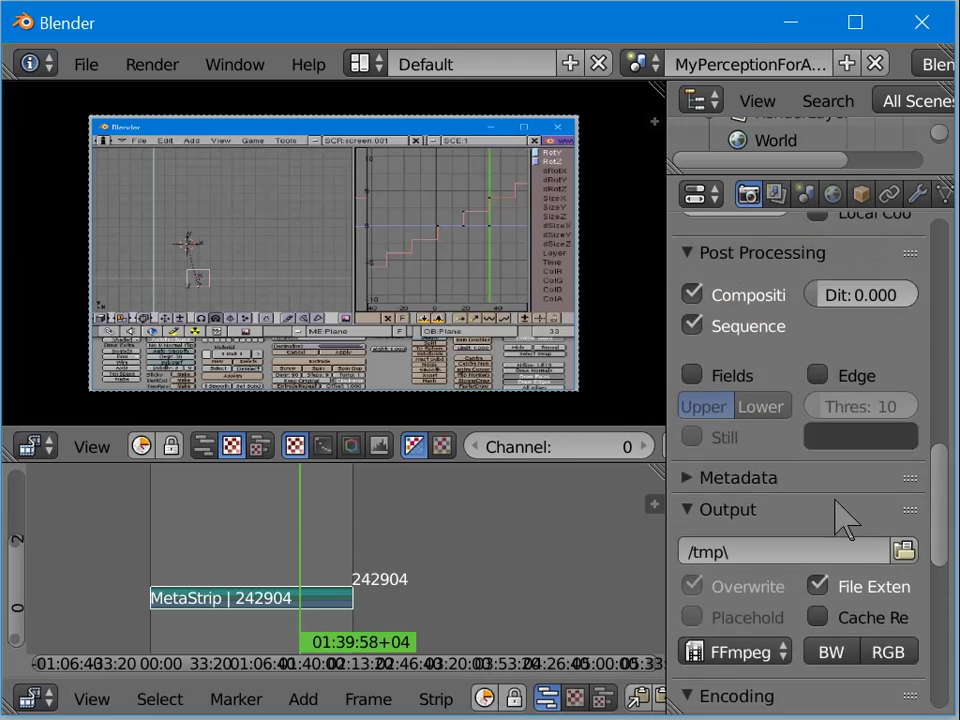
# Step: Open the output path file browser and jump to the Desktop bookmark
pyautogui.click(910, 553)
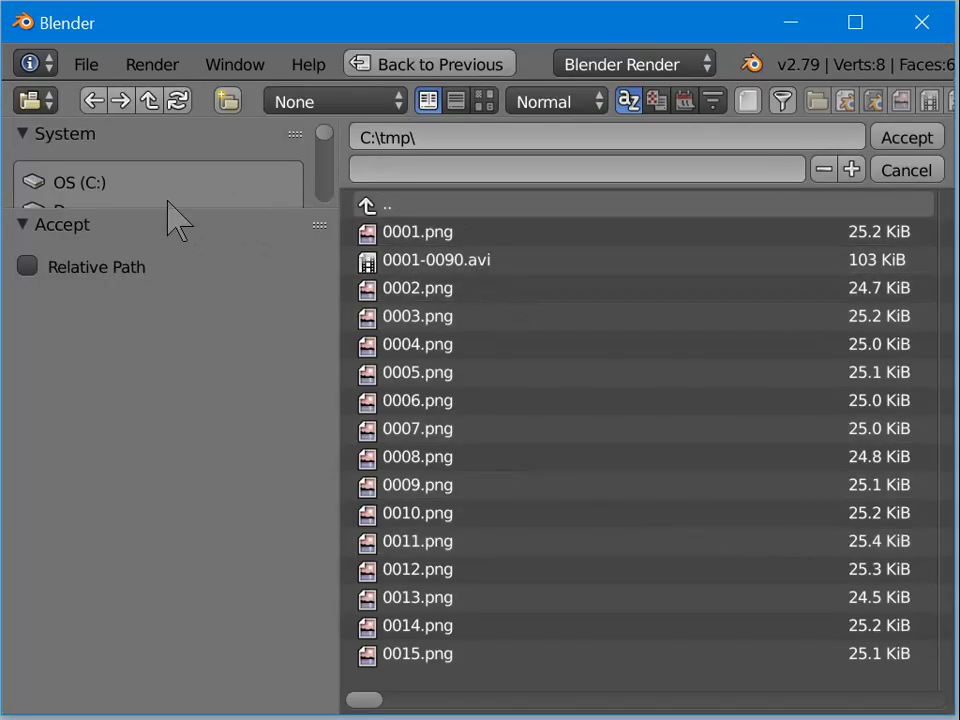
pyautogui.scroll(-5, 178, 186)
pyautogui.scroll(-2, 178, 183)
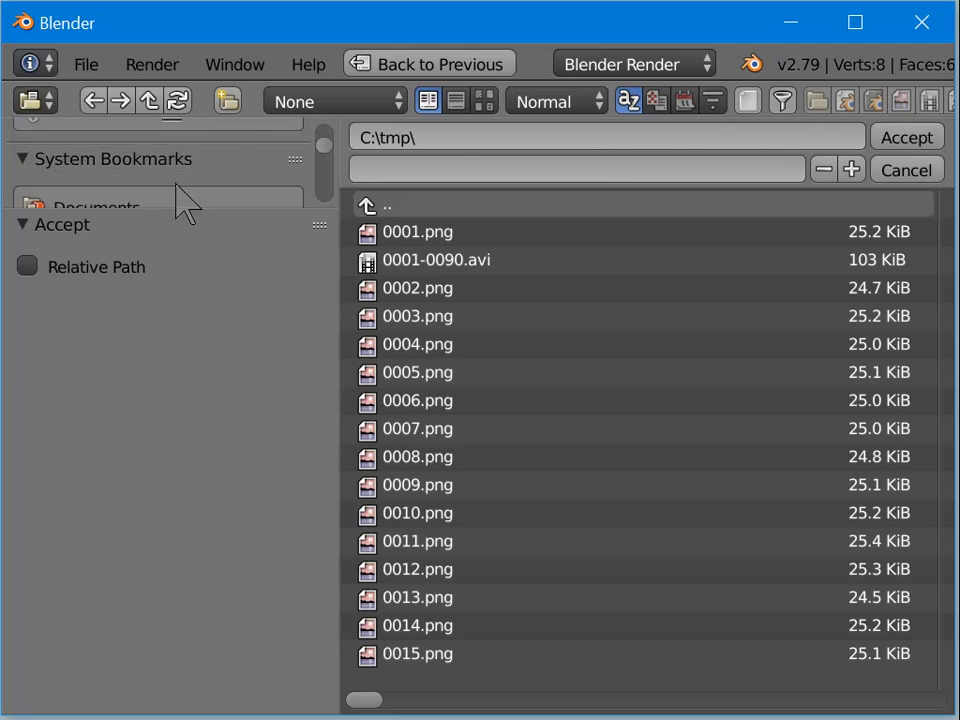
pyautogui.scroll(7, 178, 180)
pyautogui.scroll(1, 178, 188)
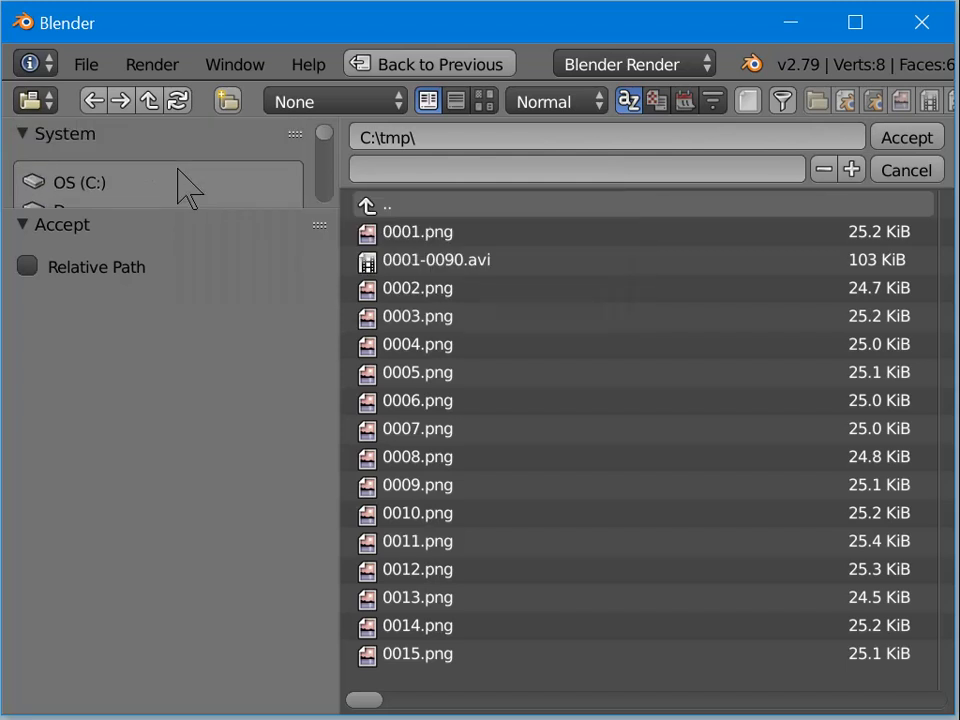
pyautogui.scroll(-7, 178, 186)
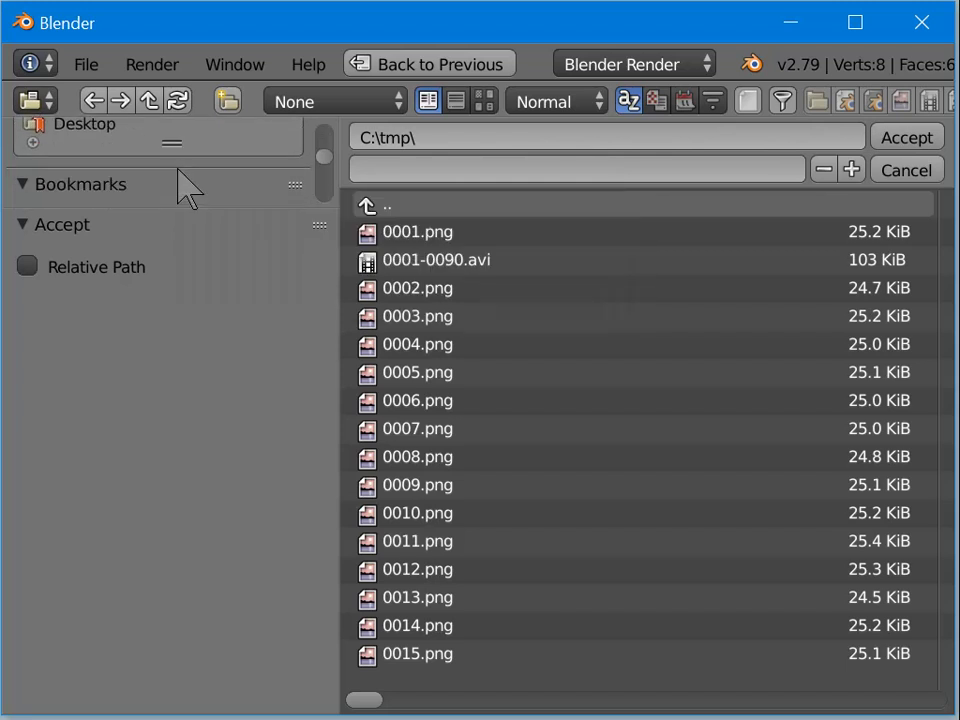
pyautogui.scroll(1, 185, 188)
pyautogui.click(125, 158)
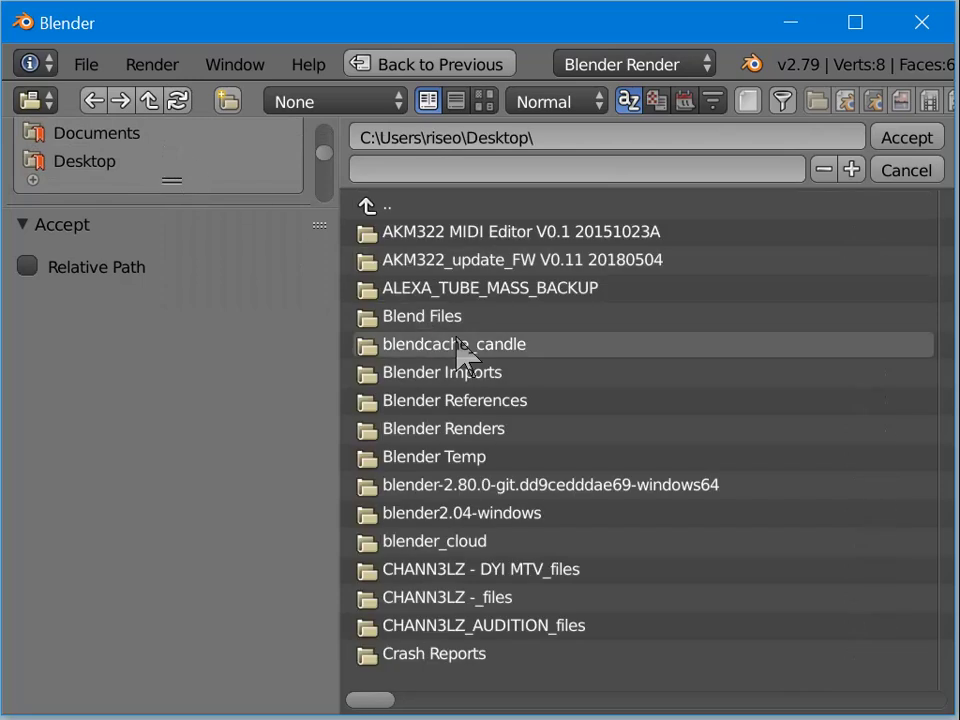
# Step: Enter New folder (35) and go to the filename field
pyautogui.moveTo(388, 703); pyautogui.dragTo(538, 702)
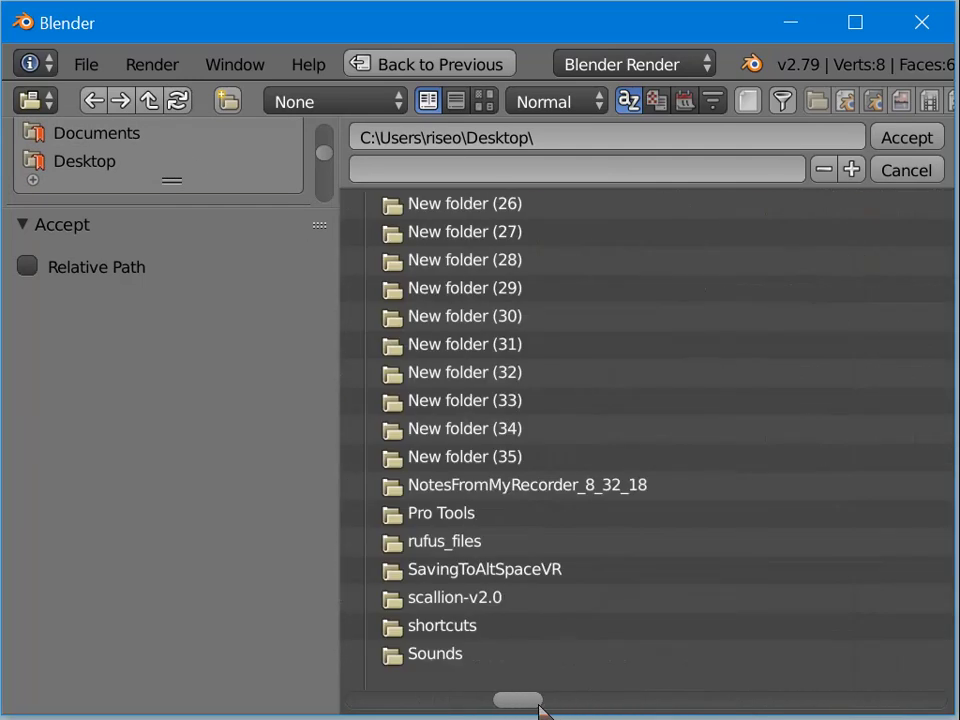
pyautogui.click(466, 462)
pyautogui.click(460, 168)
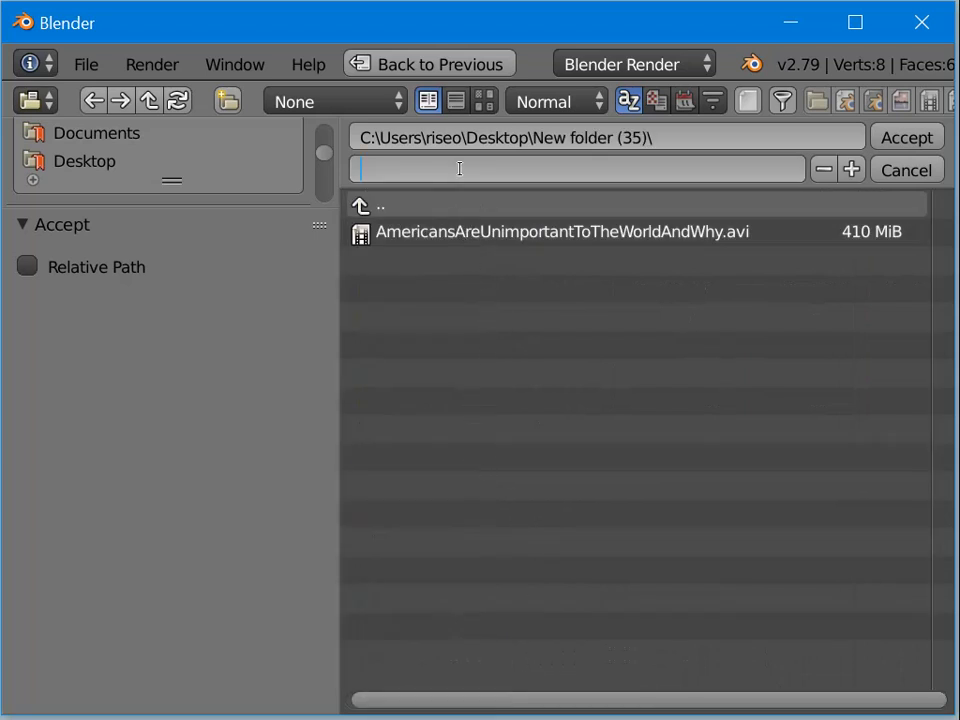
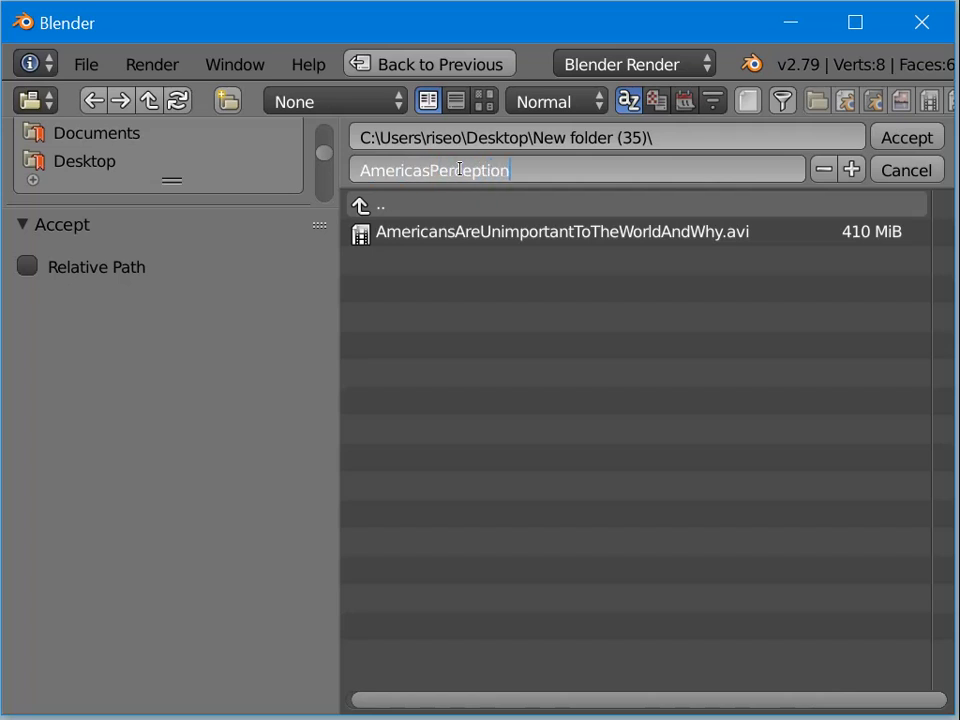
# Step: Accept AmericasPerception in New folder (35) as the video output path, then list the scenes
pyautogui.press('Return')
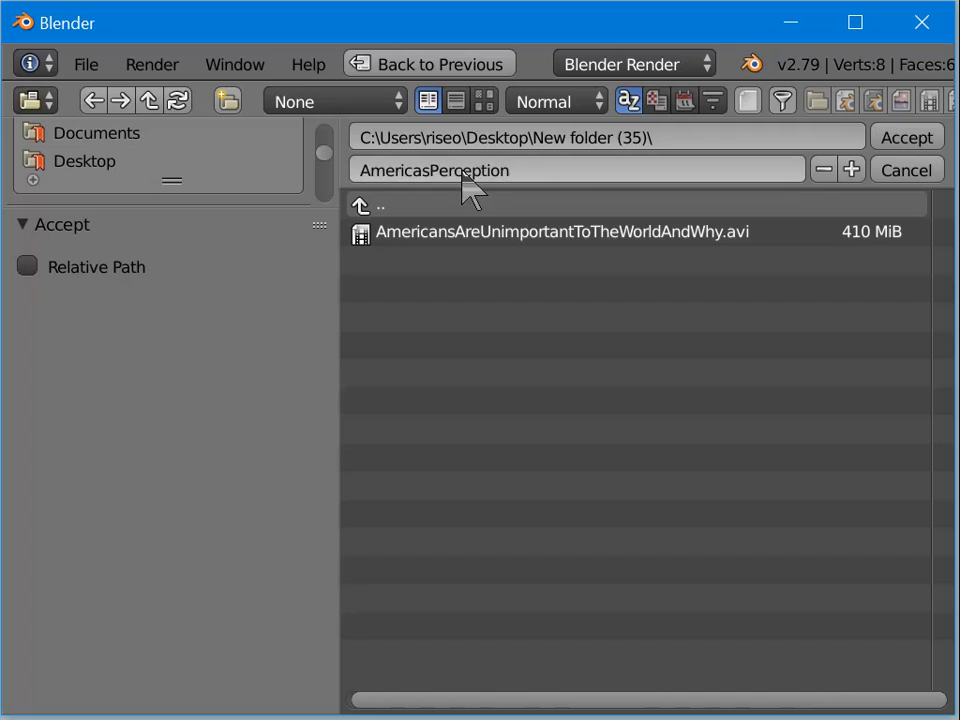
pyautogui.click(912, 145)
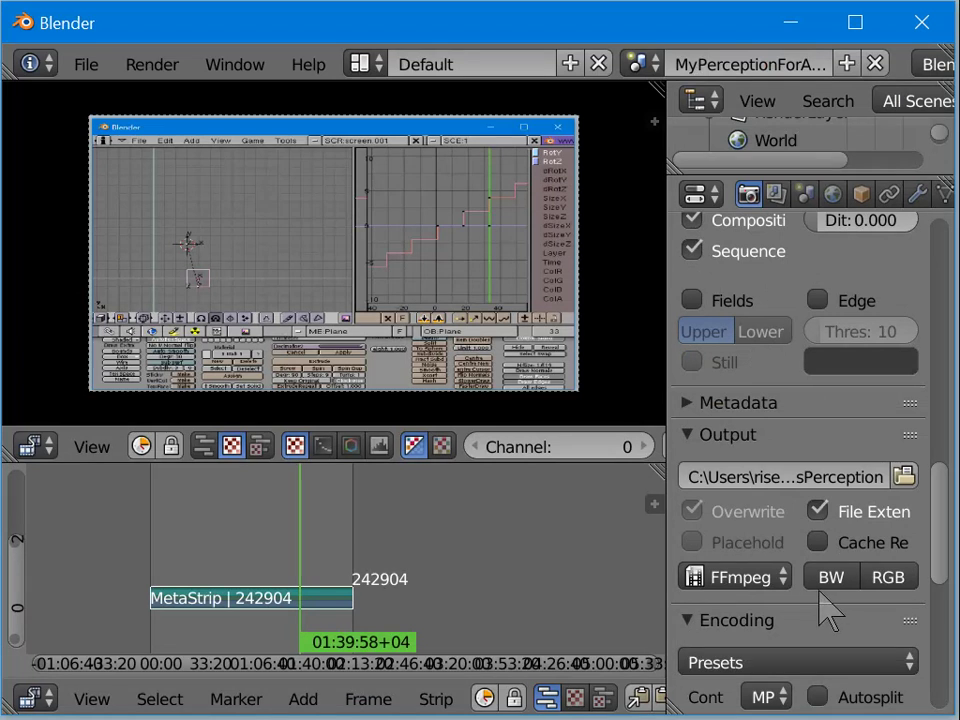
pyautogui.scroll(-3, 825, 615)
pyautogui.scroll(-3, 840, 582)
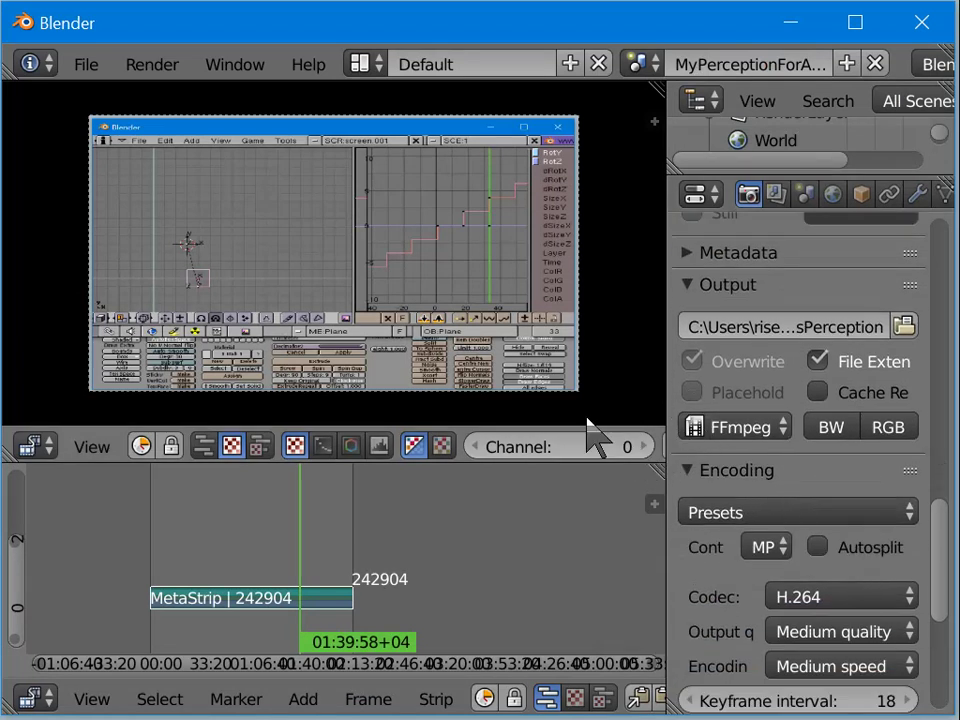
pyautogui.click(640, 68)
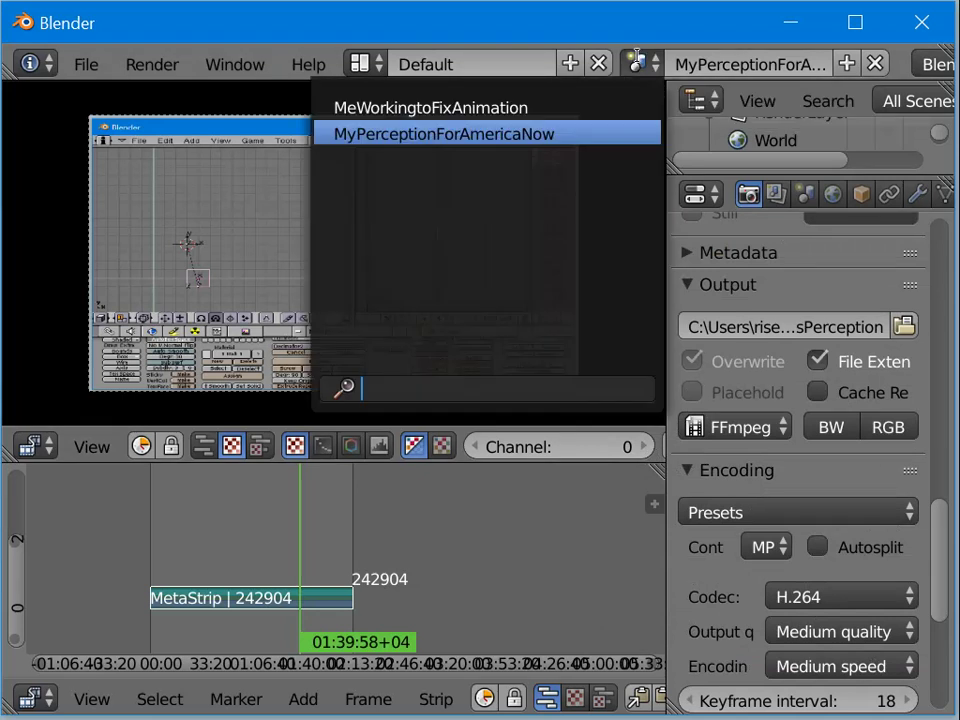
# Step: Switch to MeWorkingtoFixAnimation and group its two AmericansAreUni strips into one meta strip
pyautogui.click(592, 110)
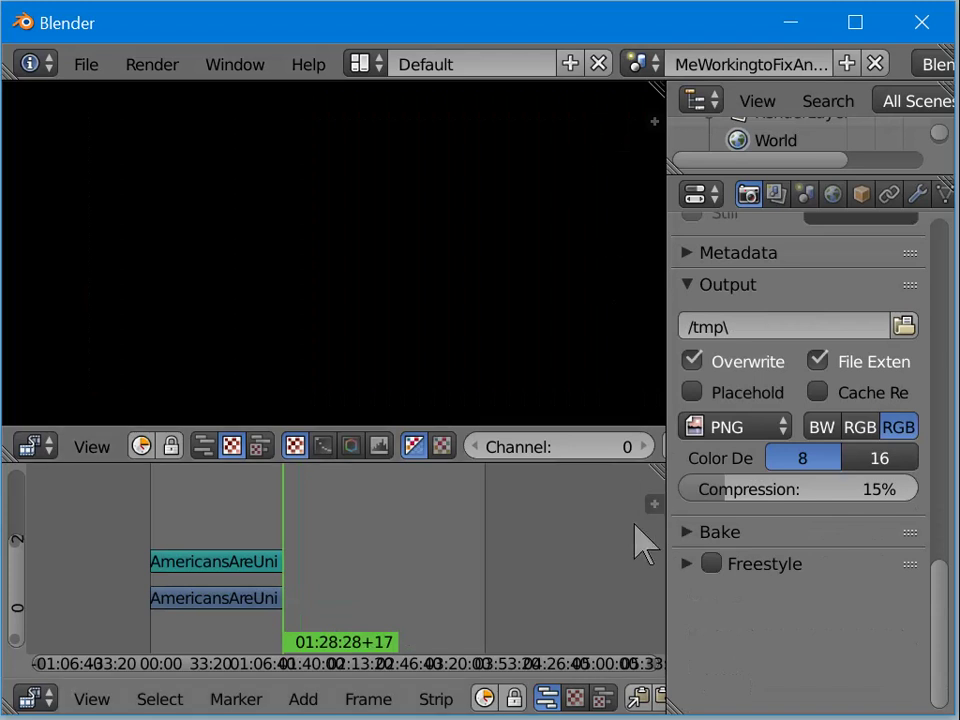
pyautogui.rightClick(242, 566)
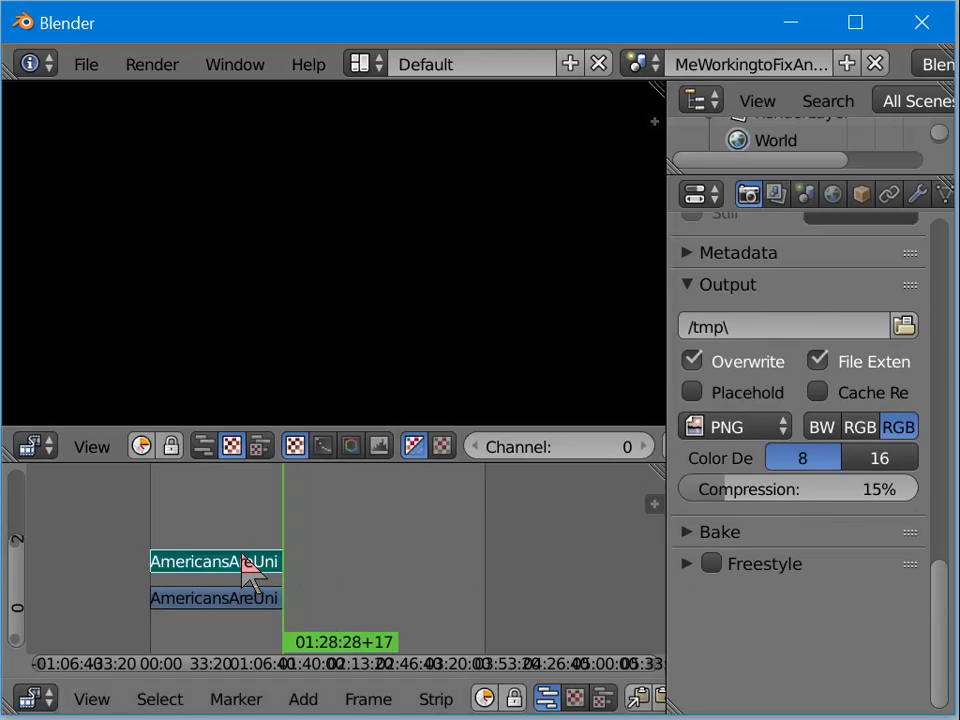
pyautogui.rightClick(207, 600)
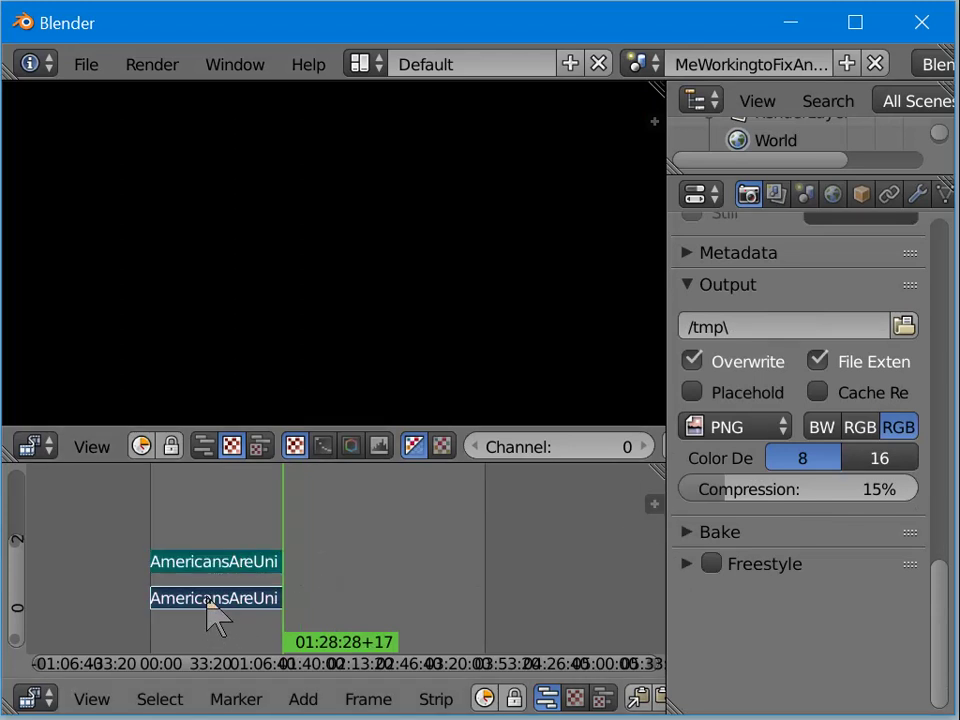
pyautogui.press('a')
pyautogui.hotkey('ctrl', 'g')
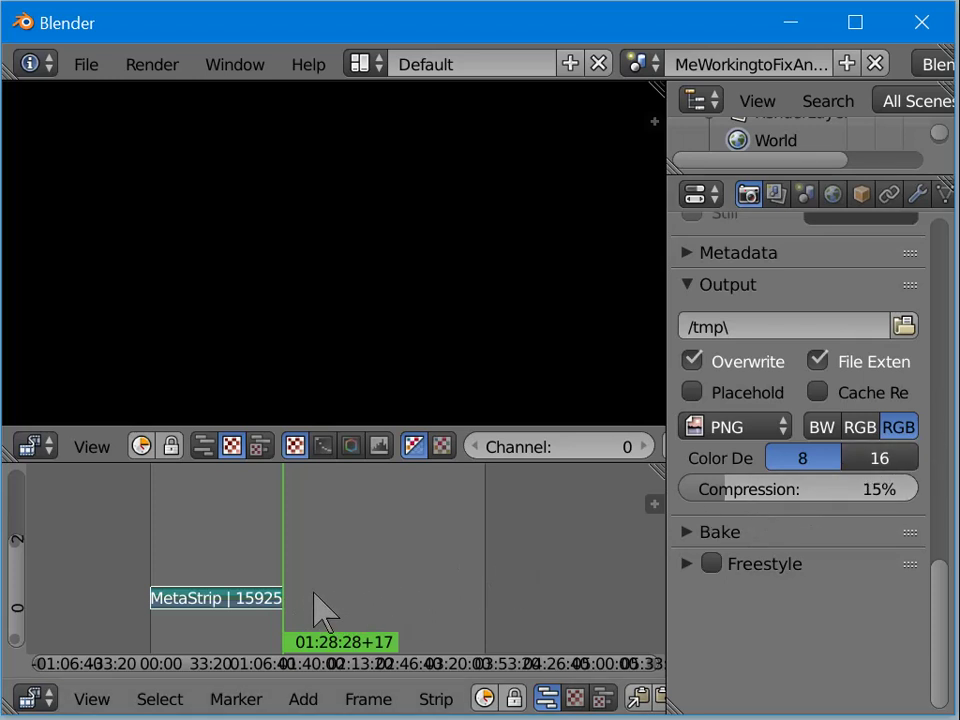
pyautogui.moveTo(315, 583); pyautogui.dragTo(376, 558, button='middle')
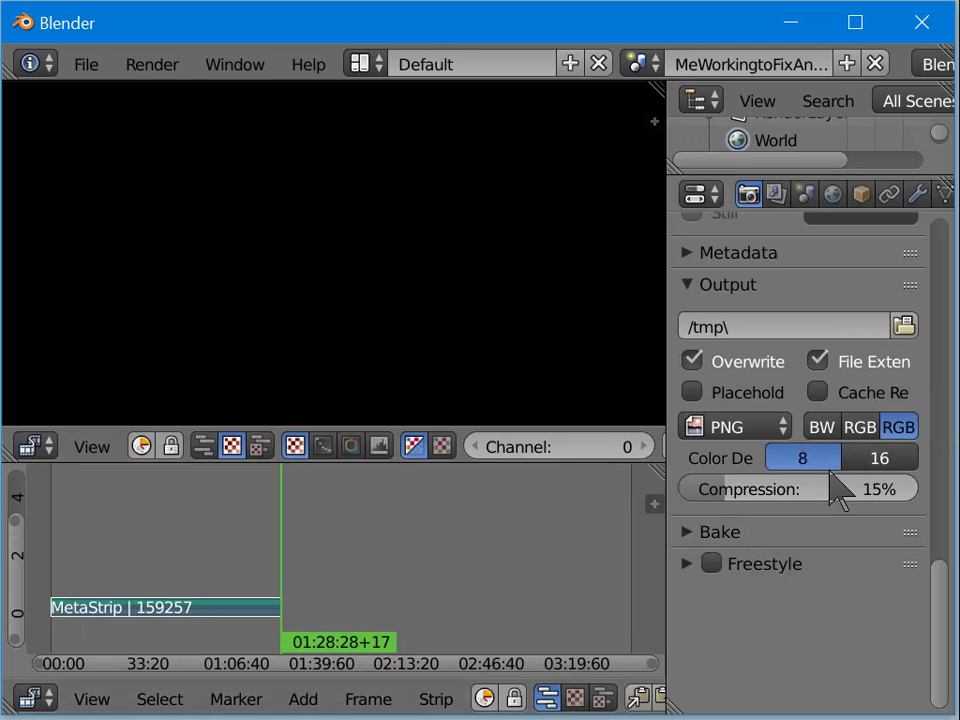
# Step: Change the scene's End frame from 402160 to 159257 in Dimensions
pyautogui.scroll(6, 820, 310)
pyautogui.scroll(12, 858, 295)
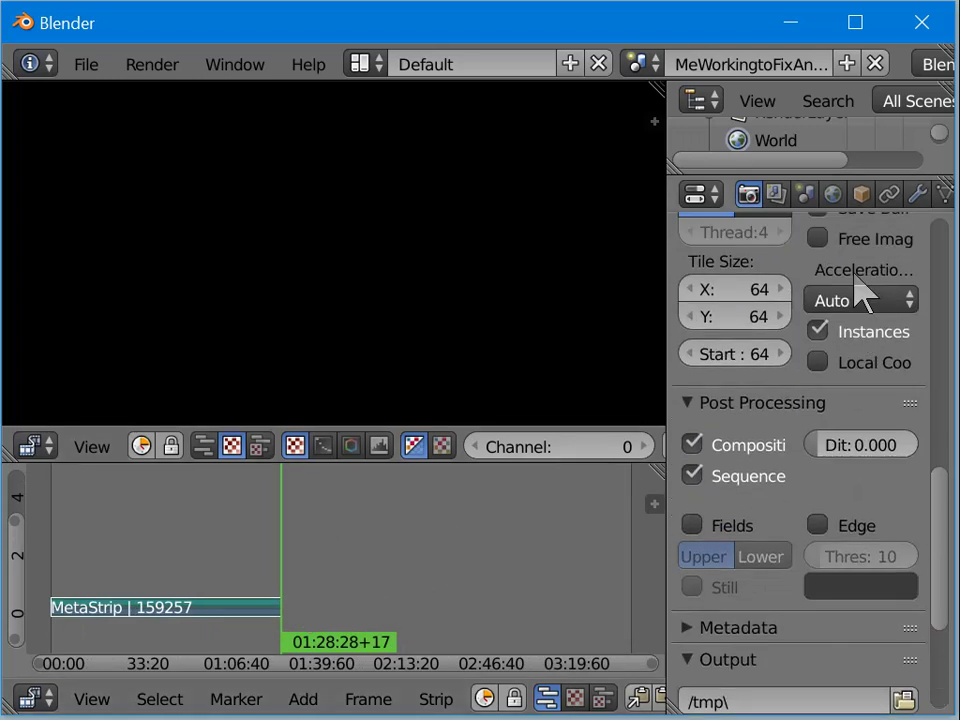
pyautogui.scroll(8, 858, 285)
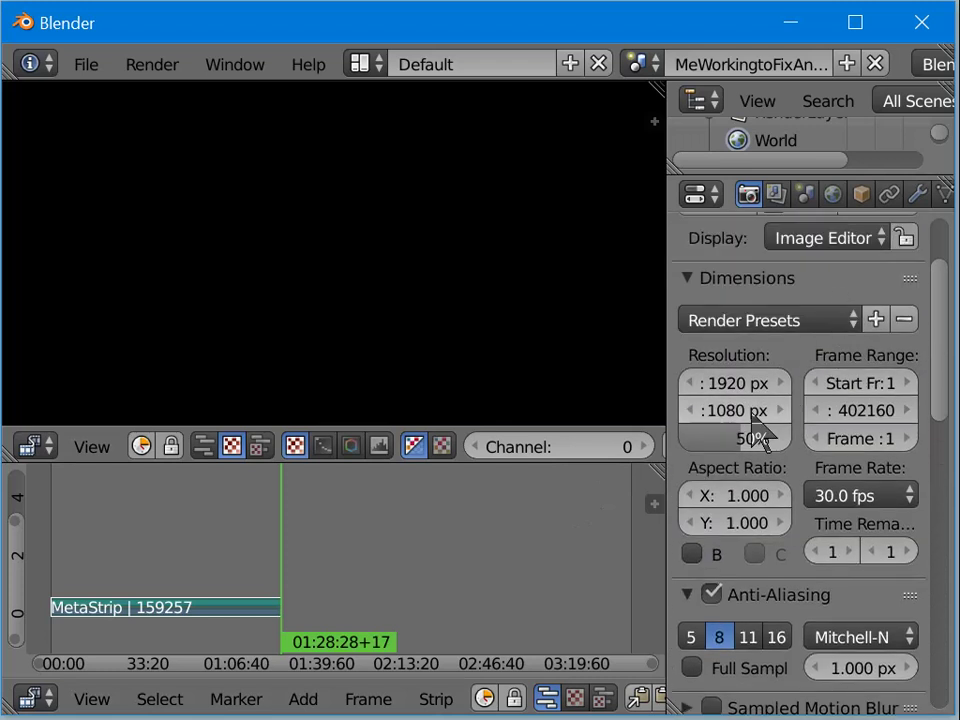
pyautogui.click(846, 410)
pyautogui.press('BackSpace')
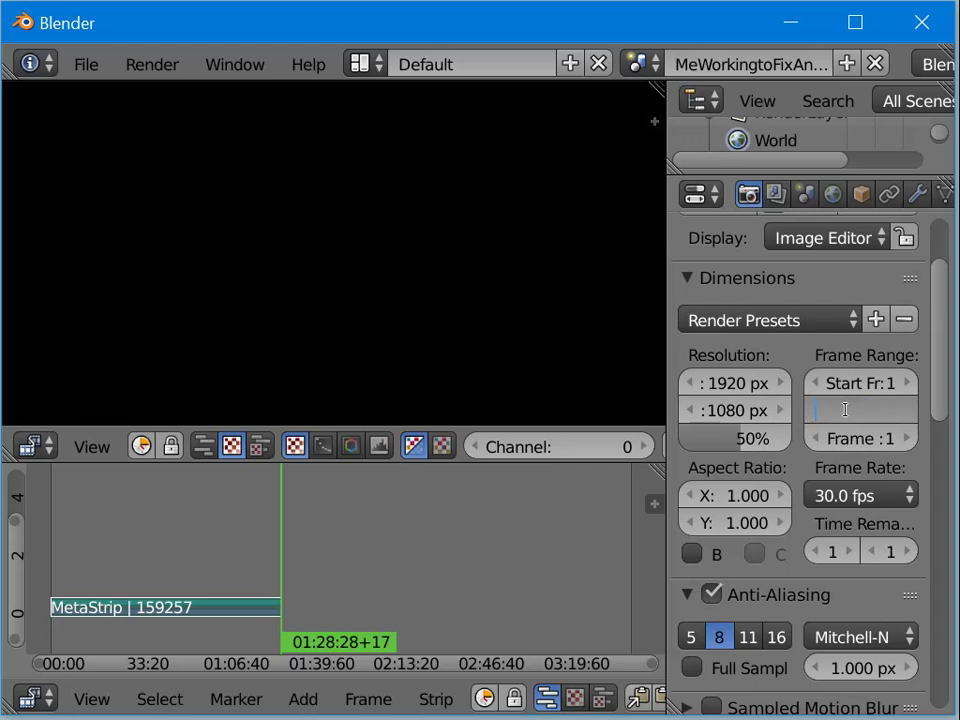
pyautogui.write('159257')
pyautogui.press('Return')
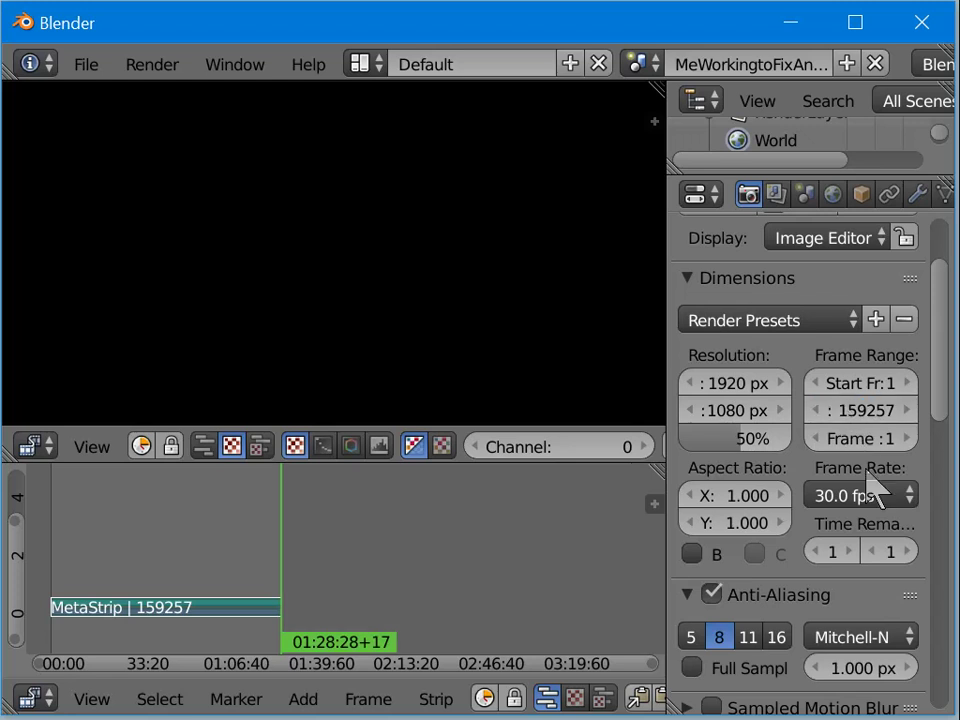
pyautogui.scroll(-8, 872, 478)
pyautogui.scroll(-8, 868, 478)
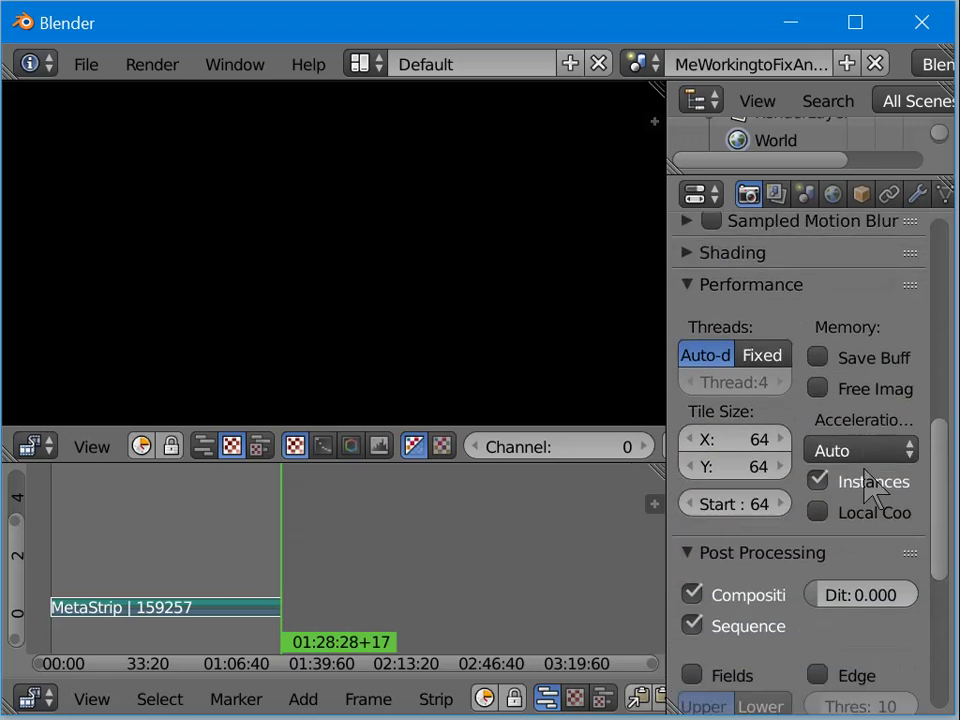
pyautogui.scroll(-4, 860, 494)
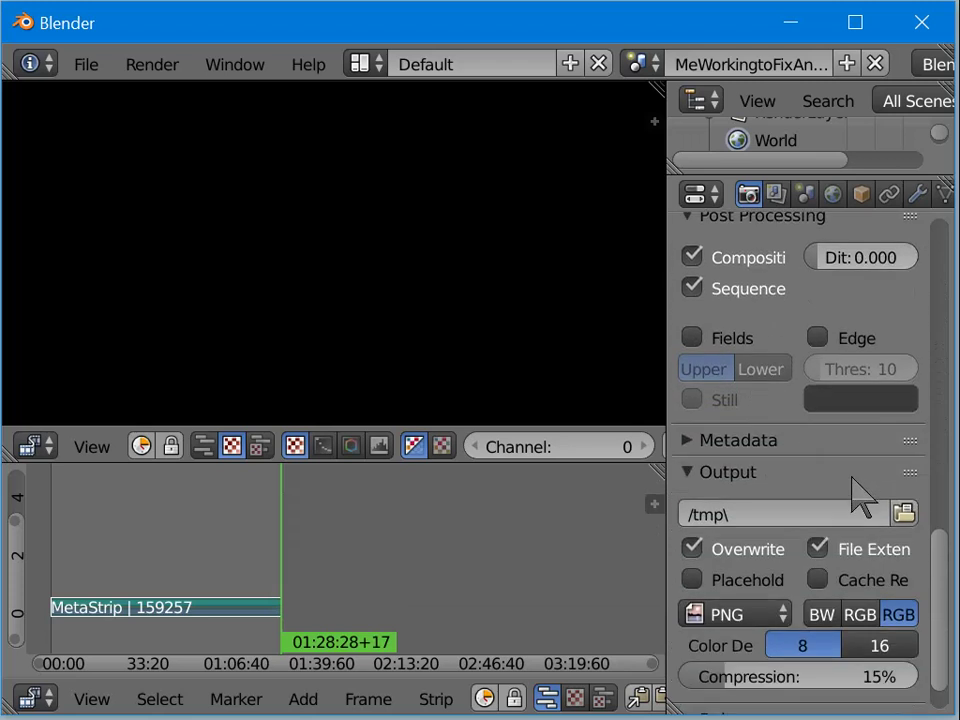
# Step: Make the output an FFmpeg video using the Xvid encoding preset
pyautogui.click(730, 565)
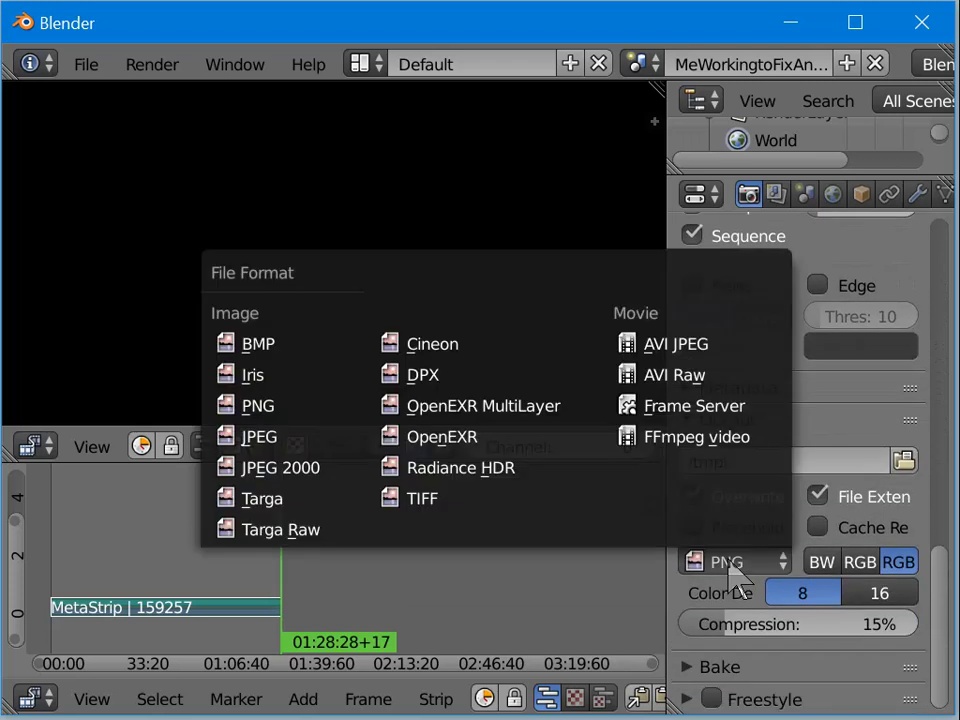
pyautogui.click(716, 438)
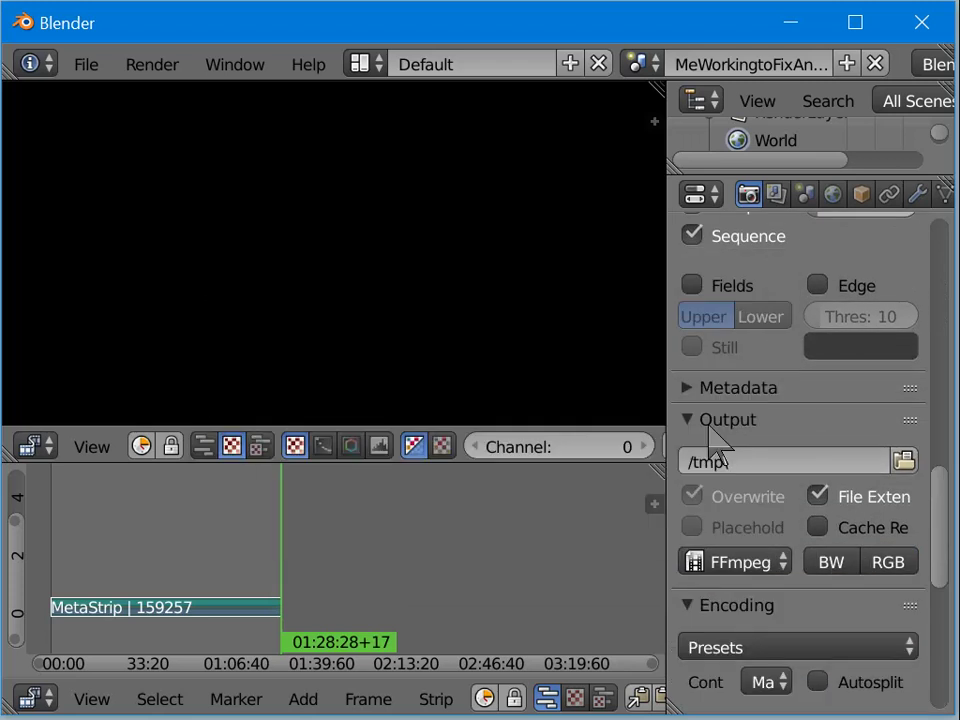
pyautogui.click(790, 648)
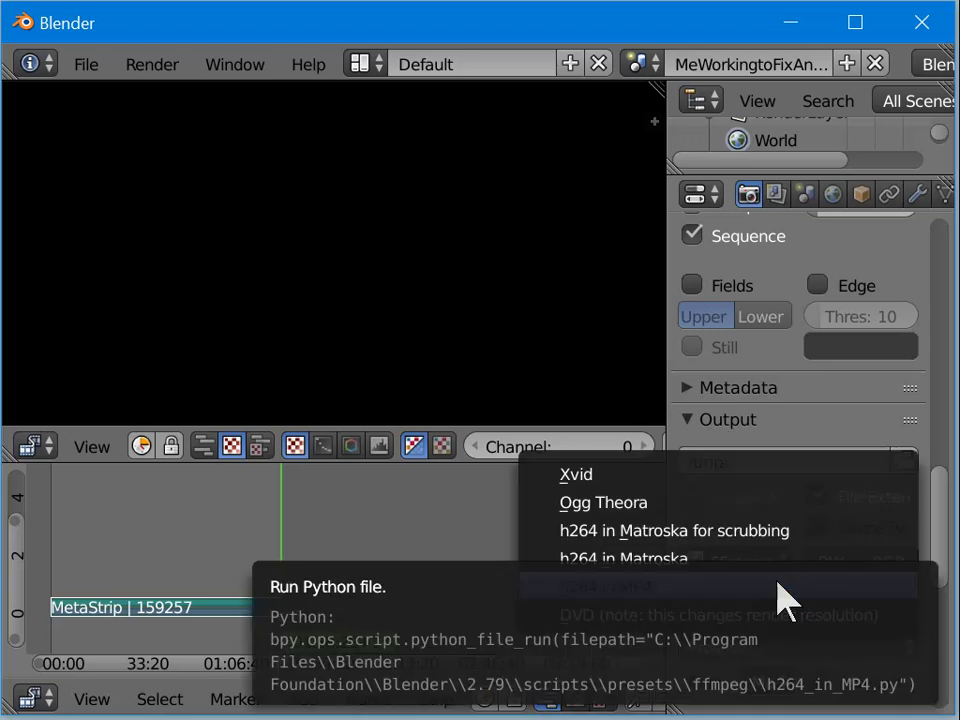
pyautogui.click(776, 476)
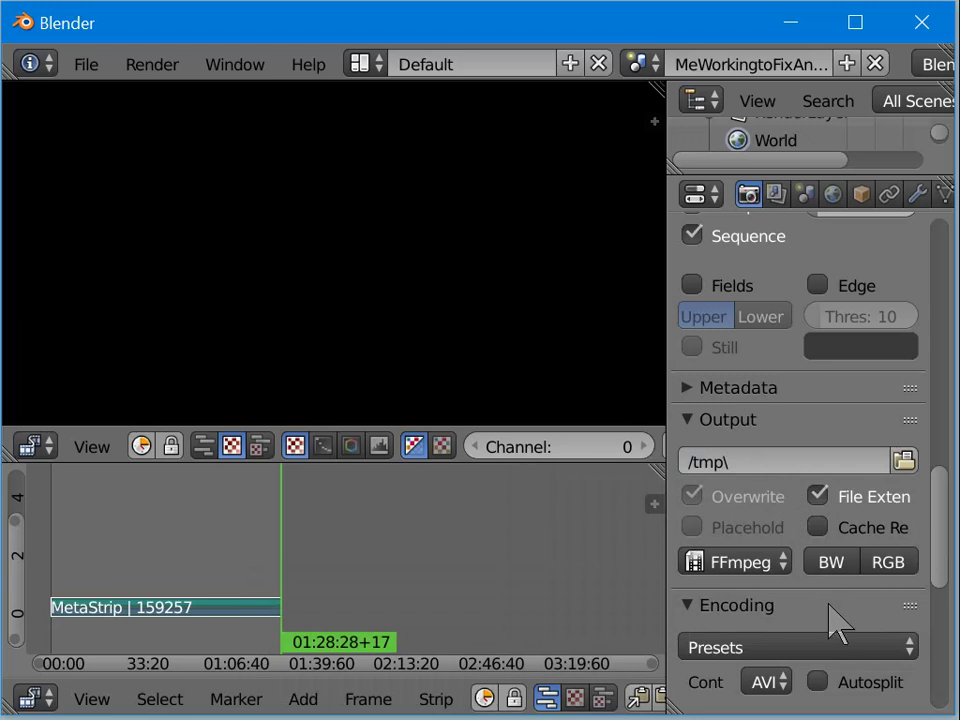
# Step: Set the audio codec to AC3, then bring up Save As with Ctrl+Shift+S
pyautogui.scroll(-5, 828, 615)
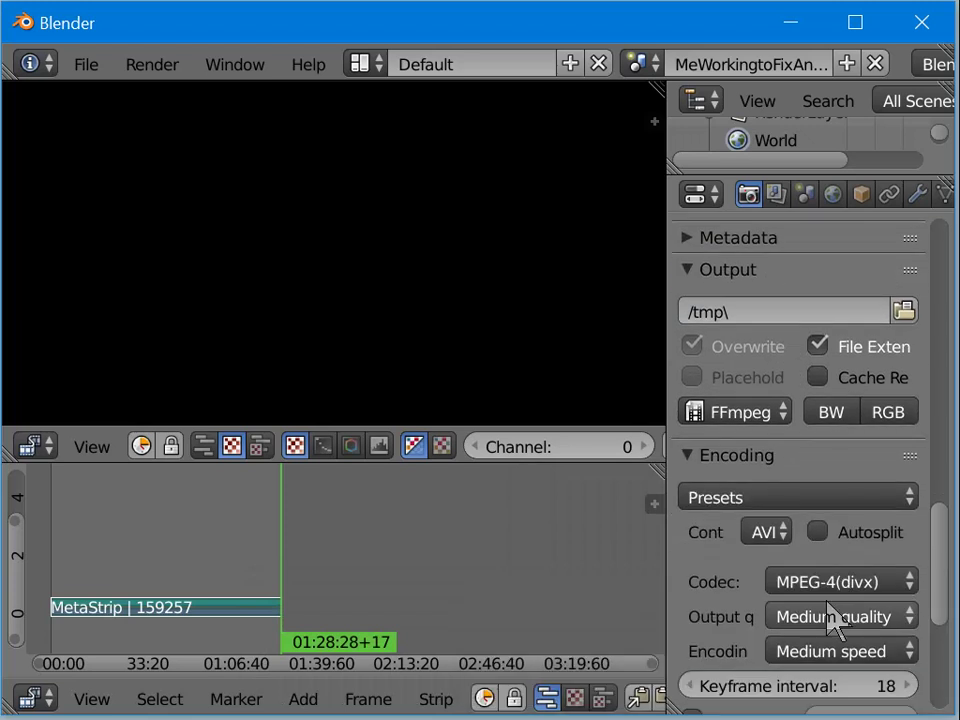
pyautogui.scroll(-4, 828, 615)
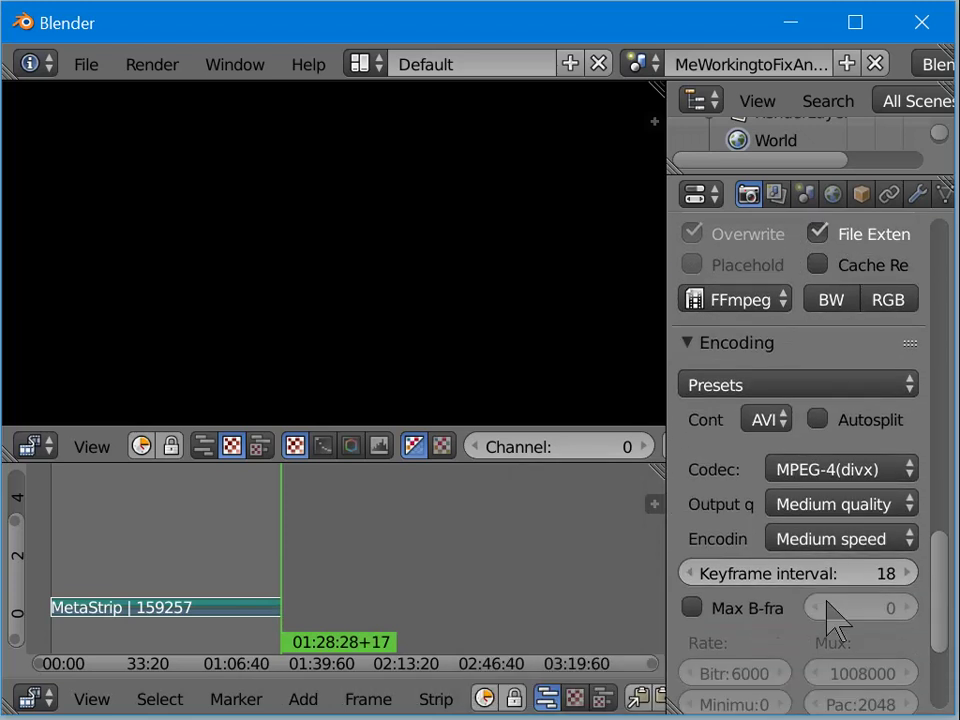
pyautogui.scroll(-8, 838, 615)
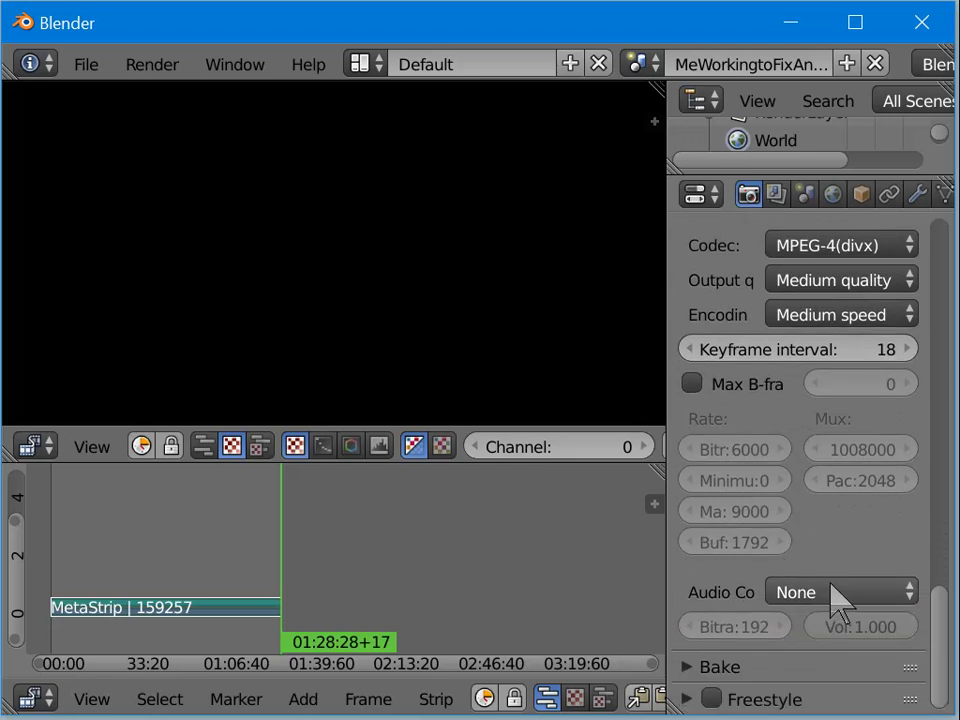
pyautogui.click(830, 589)
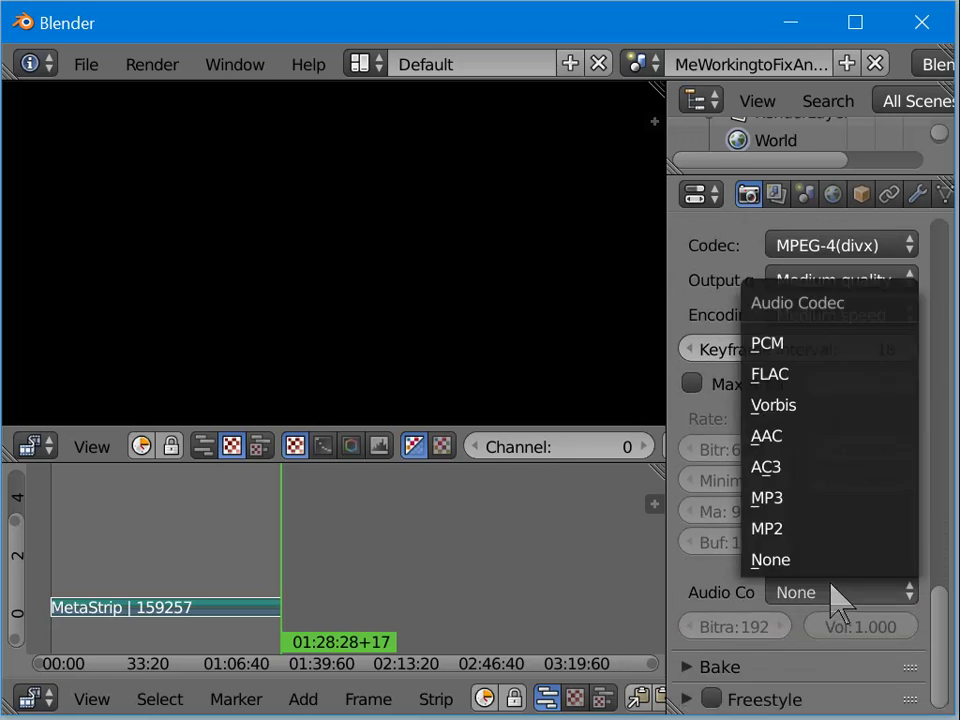
pyautogui.click(826, 488)
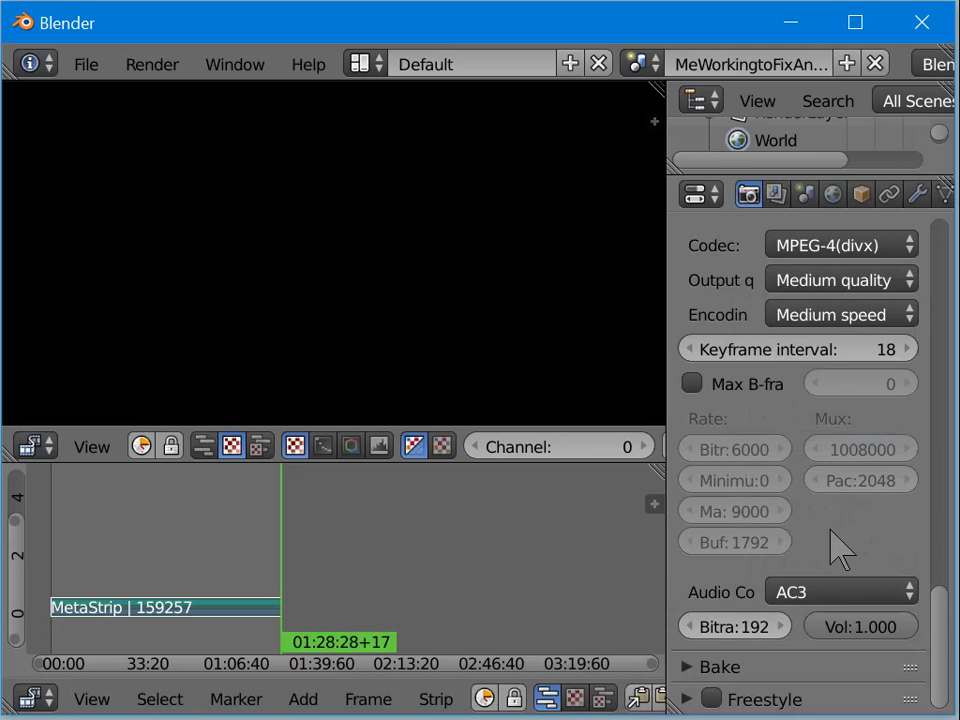
pyautogui.scroll(4, 836, 545)
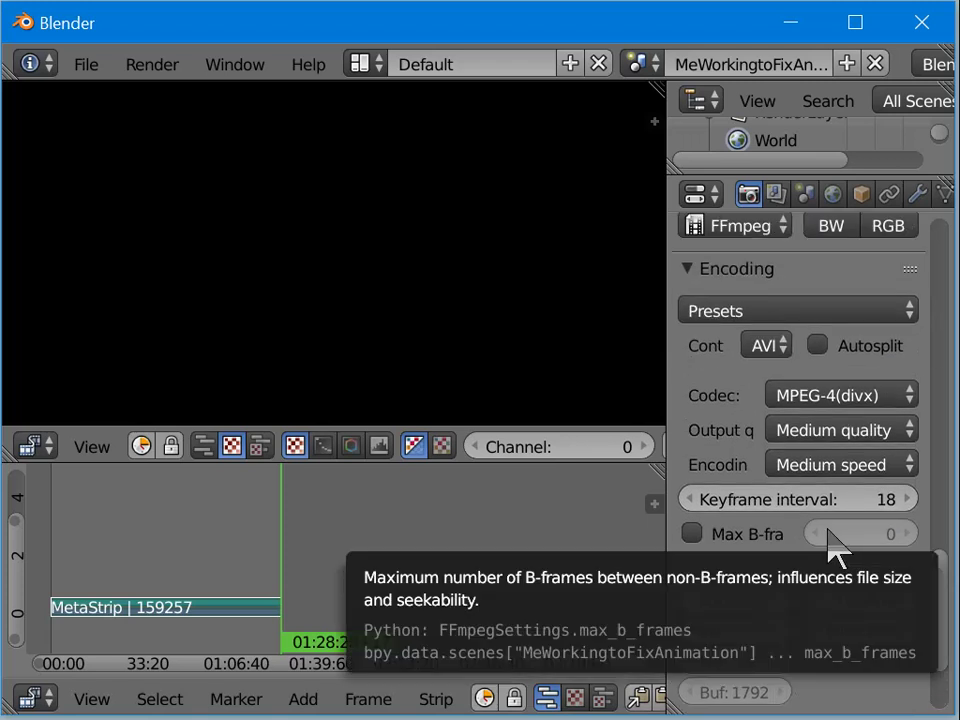
pyautogui.scroll(4, 827, 530)
pyautogui.scroll(8, 830, 540)
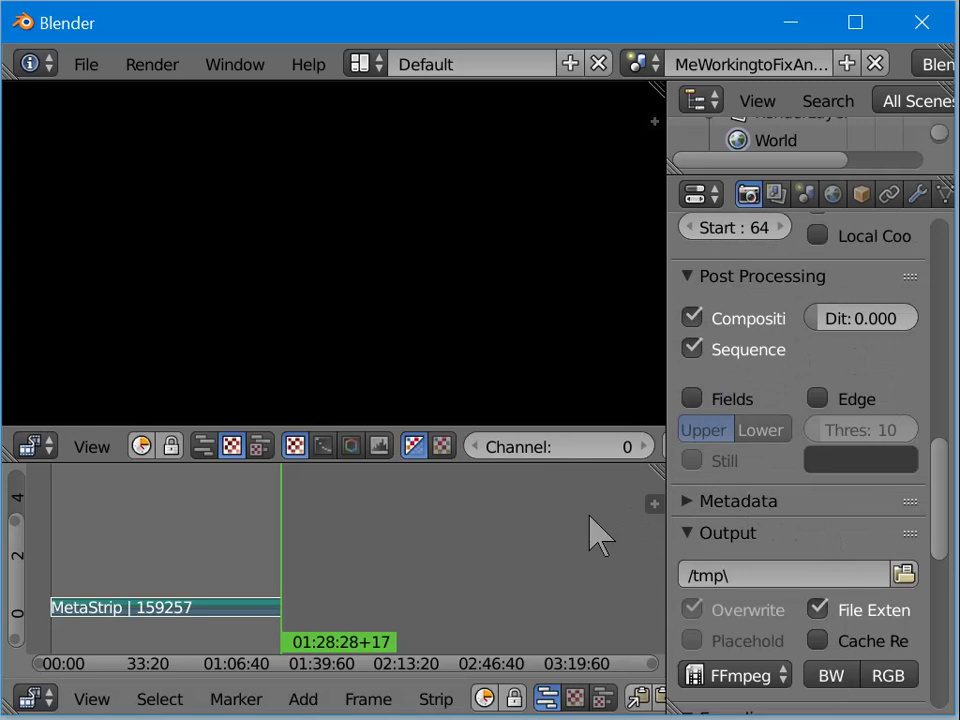
pyautogui.hotkey('ctrl', 'shift', 's')
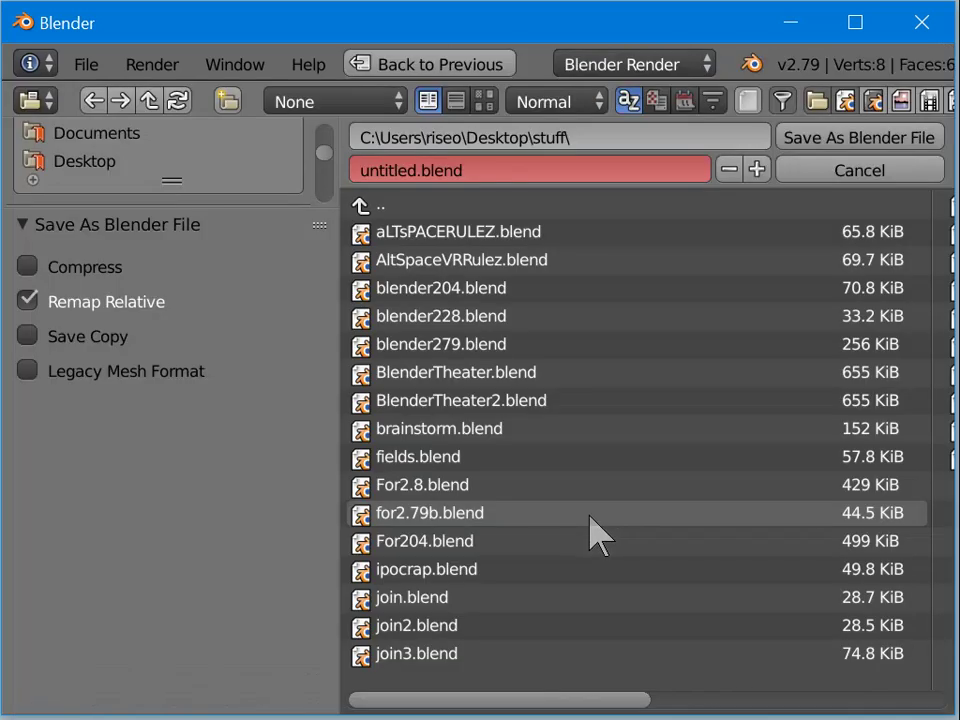
# Step: Browse to the New folder (35) folder on the Desktop
pyautogui.click(366, 136)
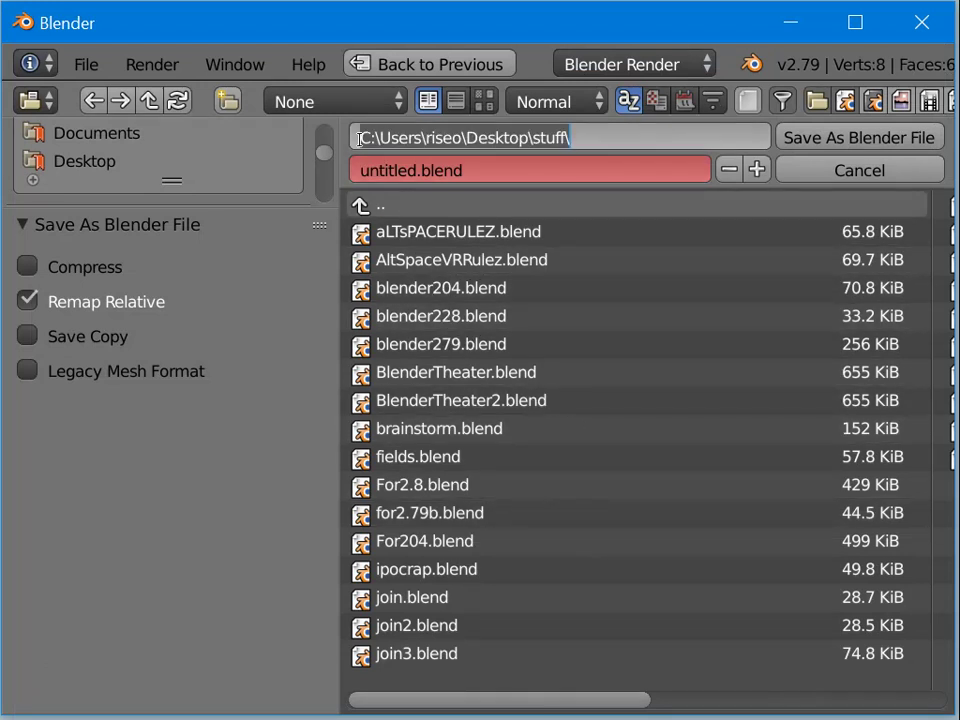
pyautogui.press('Return')
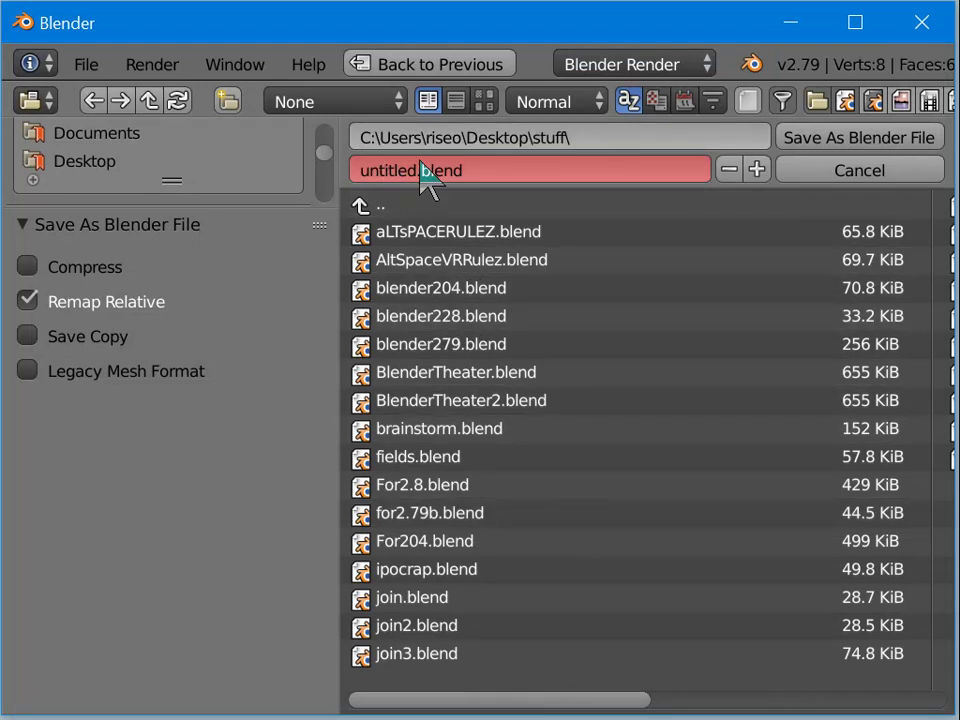
pyautogui.click(114, 162)
pyautogui.scroll(-3, 508, 553)
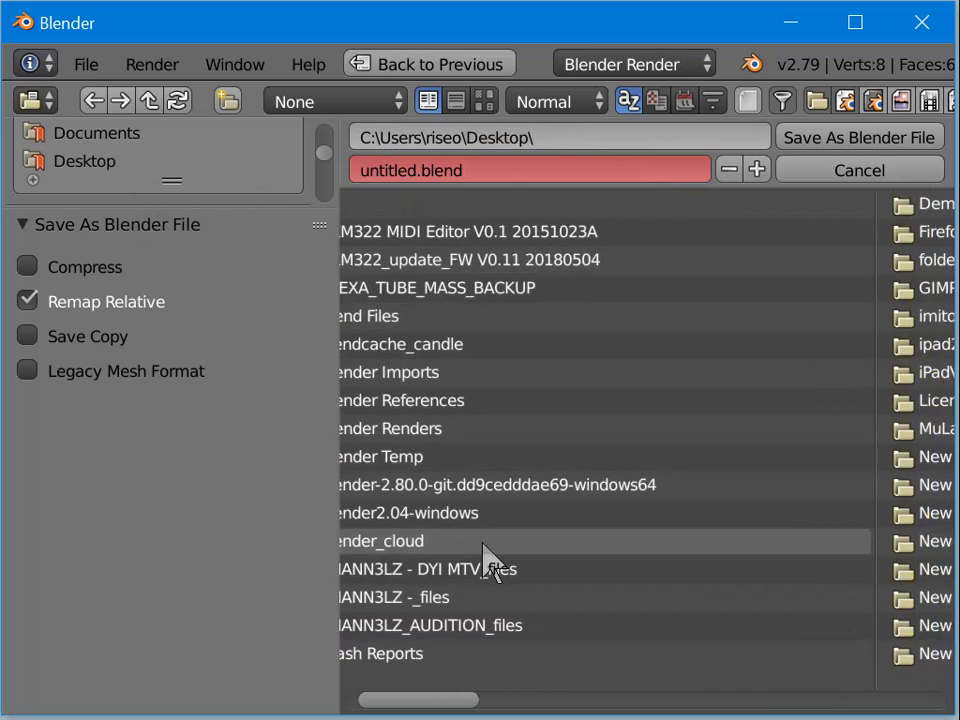
pyautogui.scroll(-5, 480, 555)
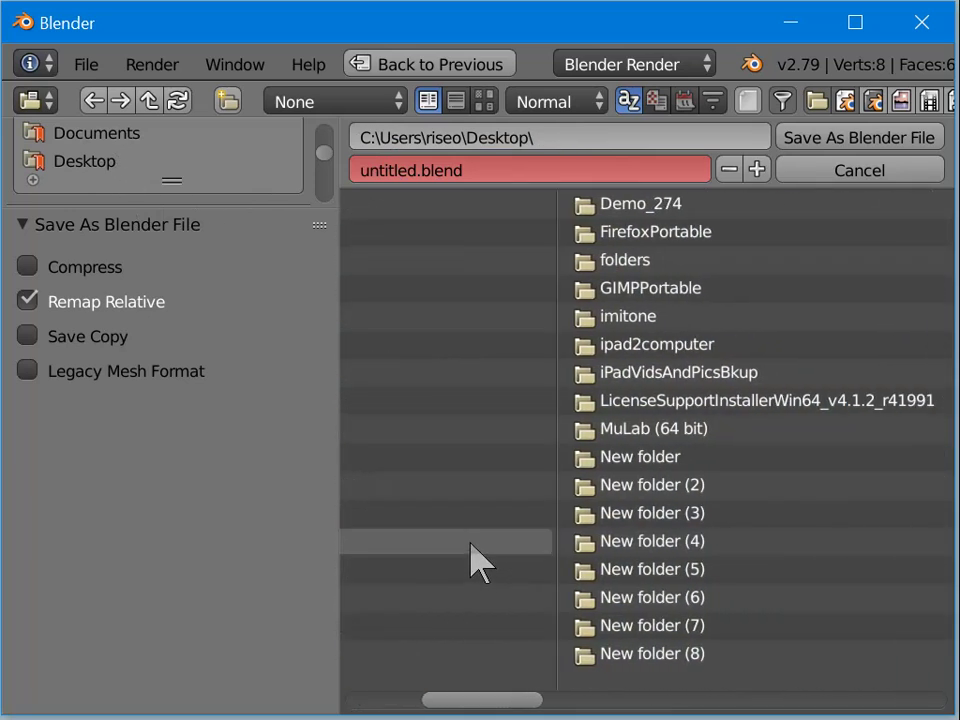
pyautogui.scroll(-6, 467, 568)
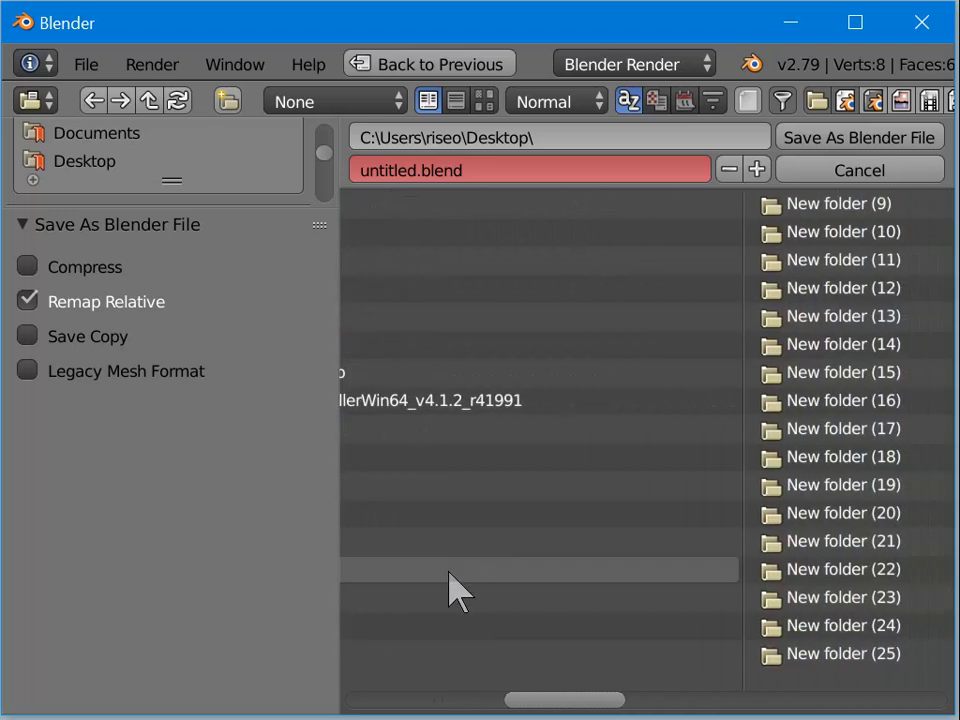
pyautogui.scroll(-6, 450, 585)
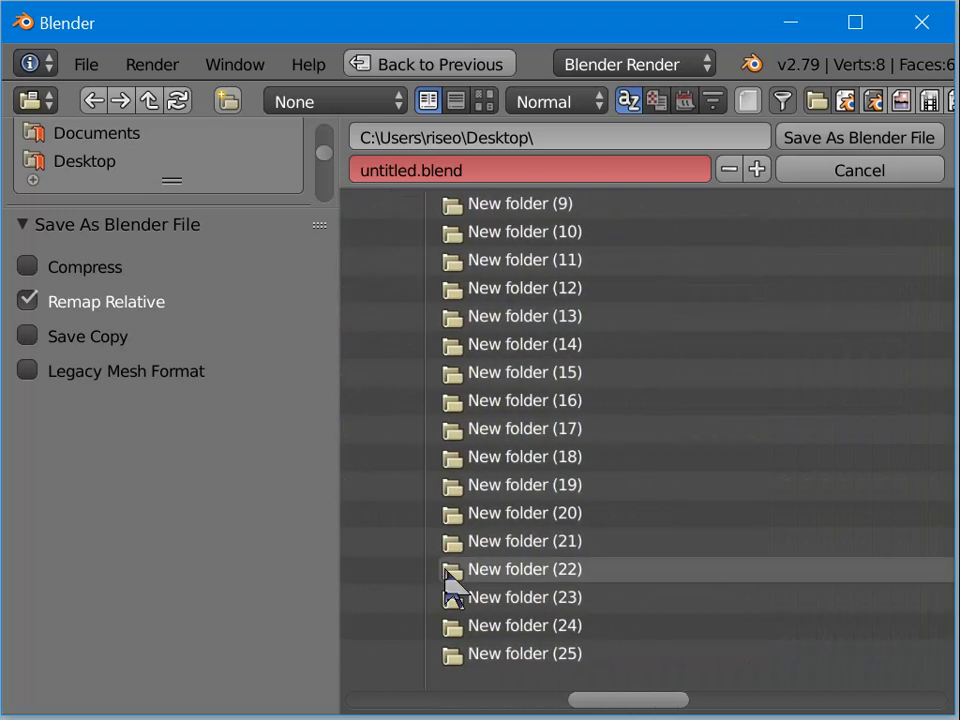
pyautogui.scroll(-6, 440, 585)
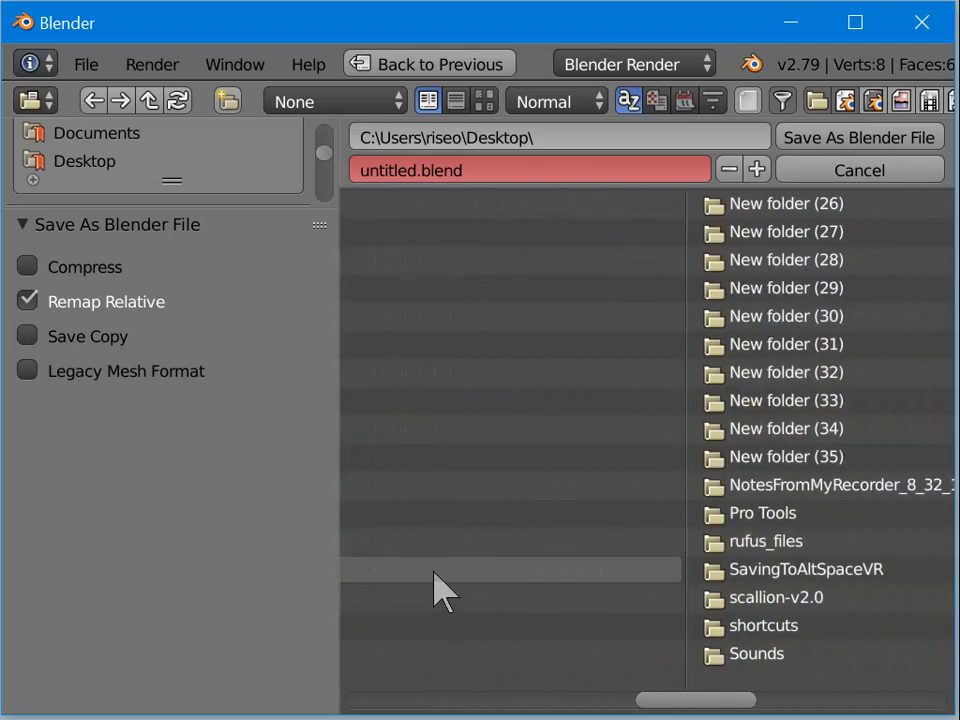
pyautogui.click(746, 460)
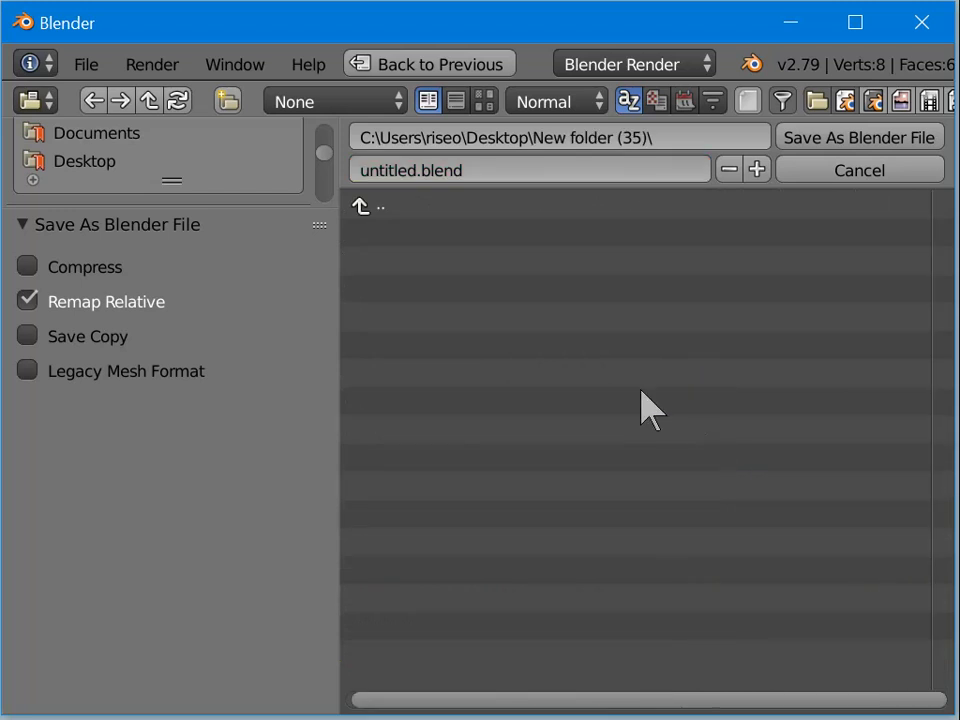
# Step: Save the project there as MAGADontMakeMeLaugh.blend
pyautogui.click(418, 170)
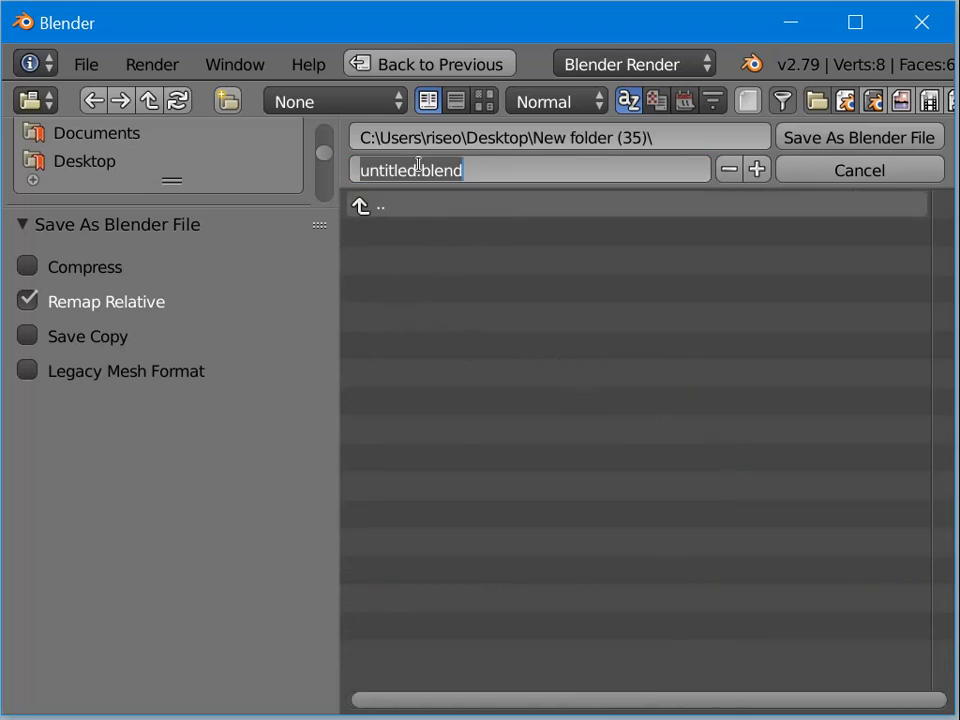
pyautogui.click(418, 170)
pyautogui.press('BackSpace')
pyautogui.press('BackSpace')
pyautogui.press('BackSpace')
pyautogui.press('BackSpace')
pyautogui.press('BackSpace')
pyautogui.press('BackSpace')
pyautogui.press('BackSpace')
pyautogui.press('BackSpace')
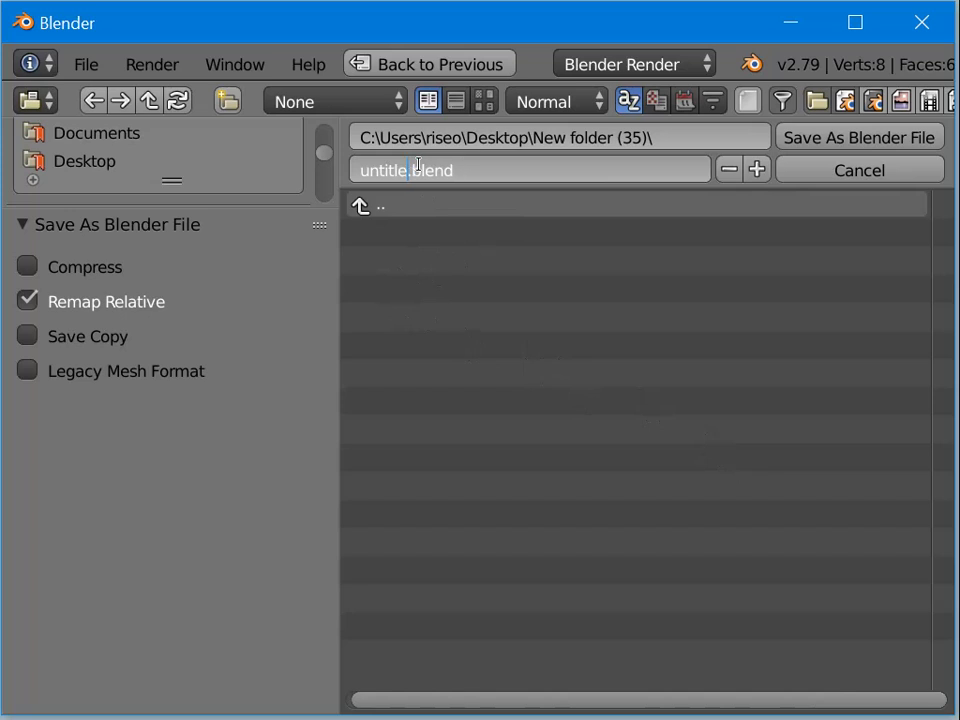
pyautogui.write('MAGA')
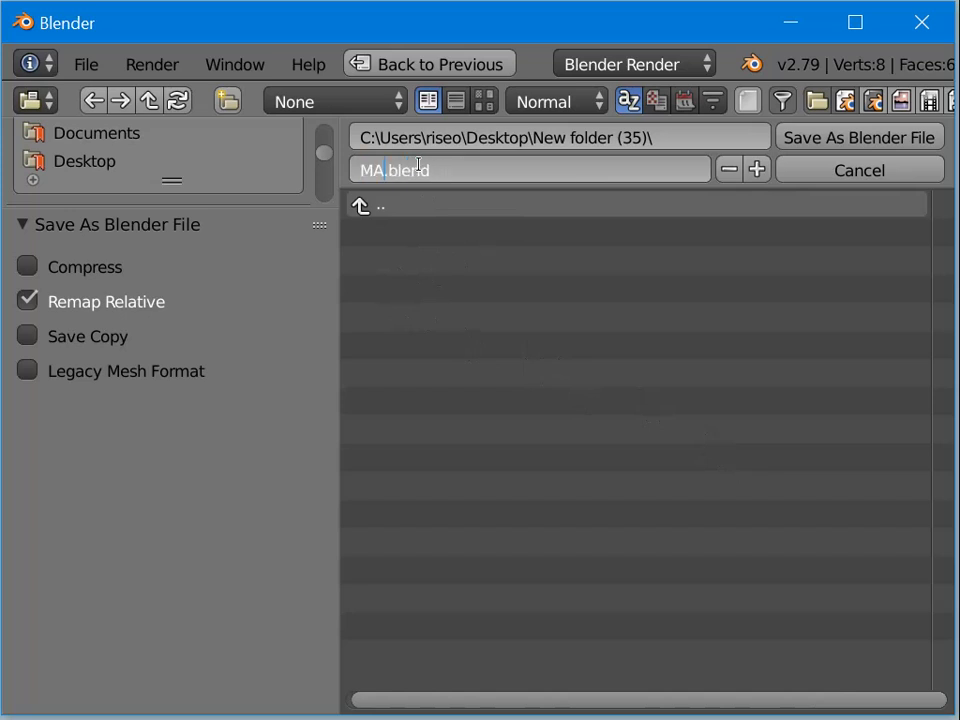
pyautogui.write('DontMa')
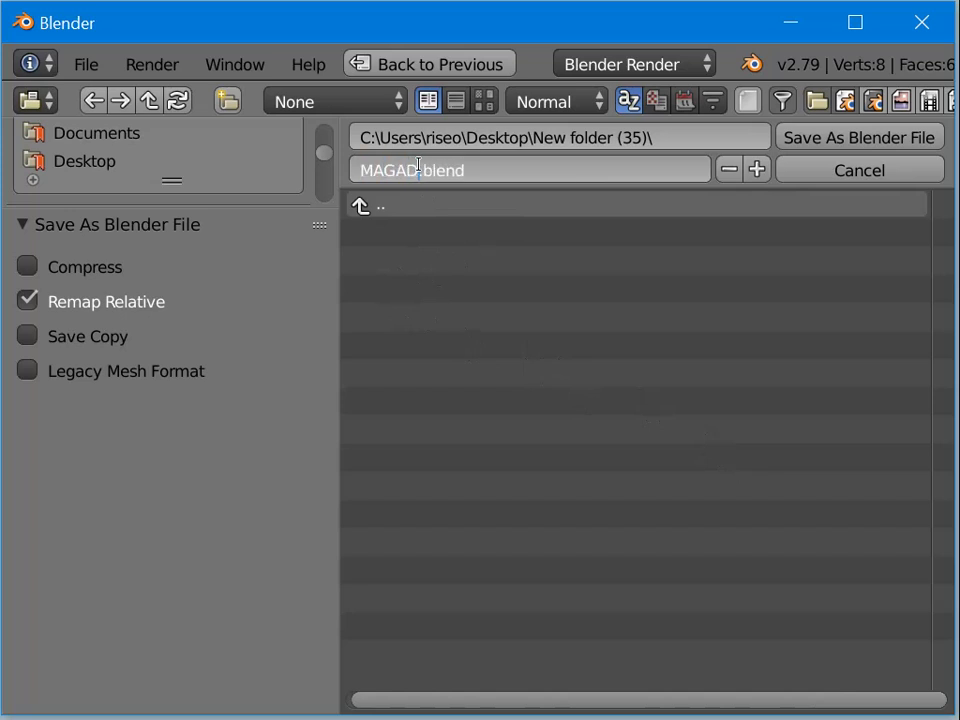
pyautogui.write('keMeLaugh')
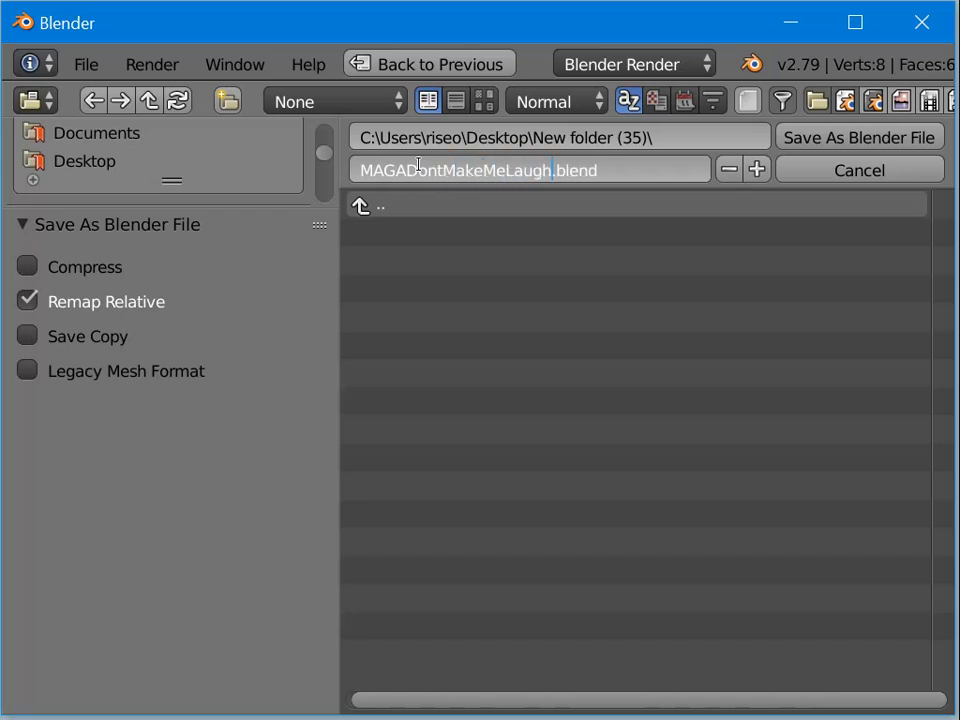
pyautogui.press('Return')
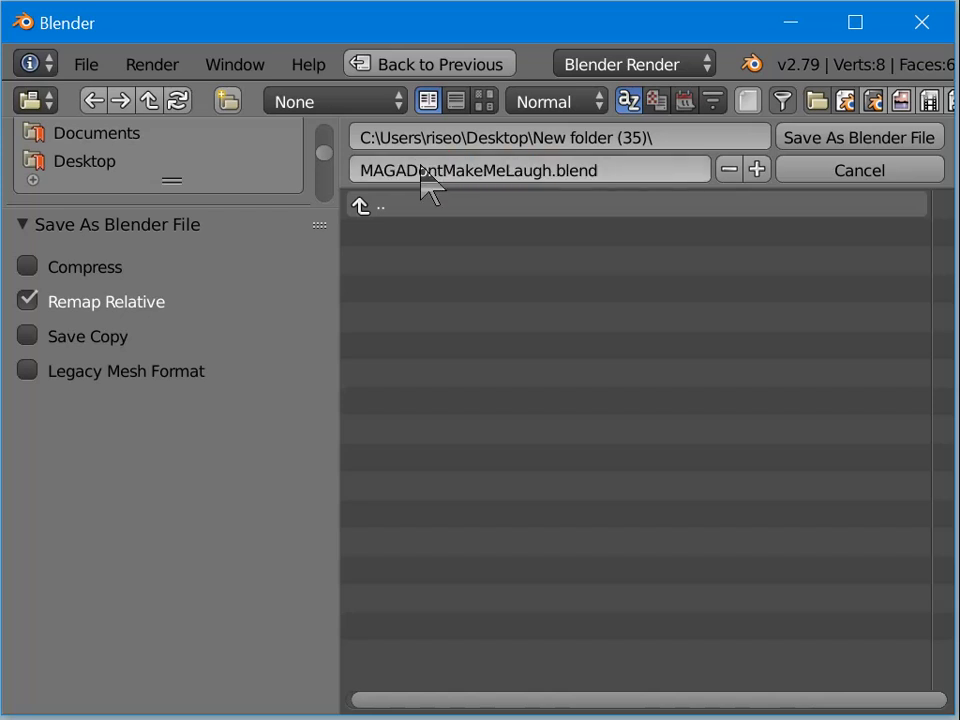
pyautogui.click(820, 142)
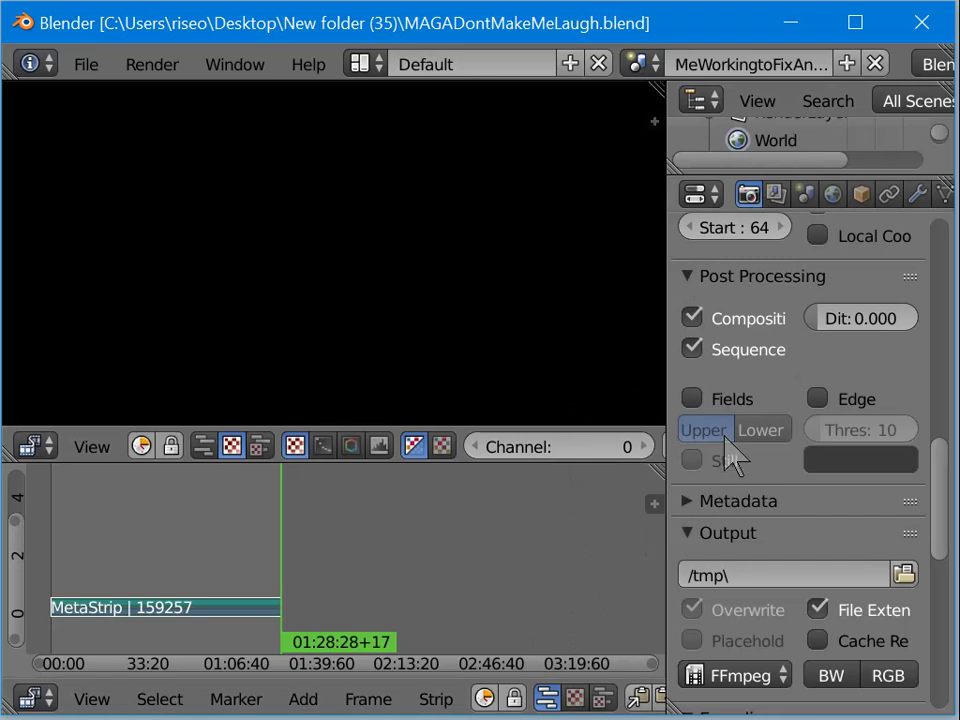
# Step: Set the render resolution to 1024 × 768 px and raise the scale from 50% to 100%
pyautogui.scroll(6, 790, 410)
pyautogui.scroll(10, 822, 378)
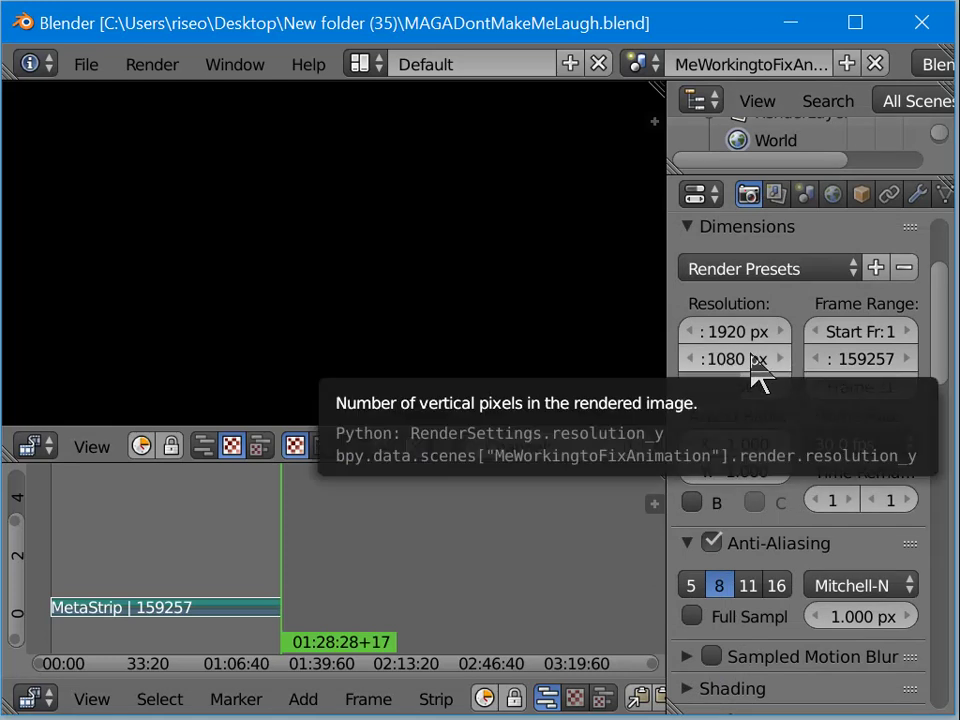
pyautogui.click(741, 328)
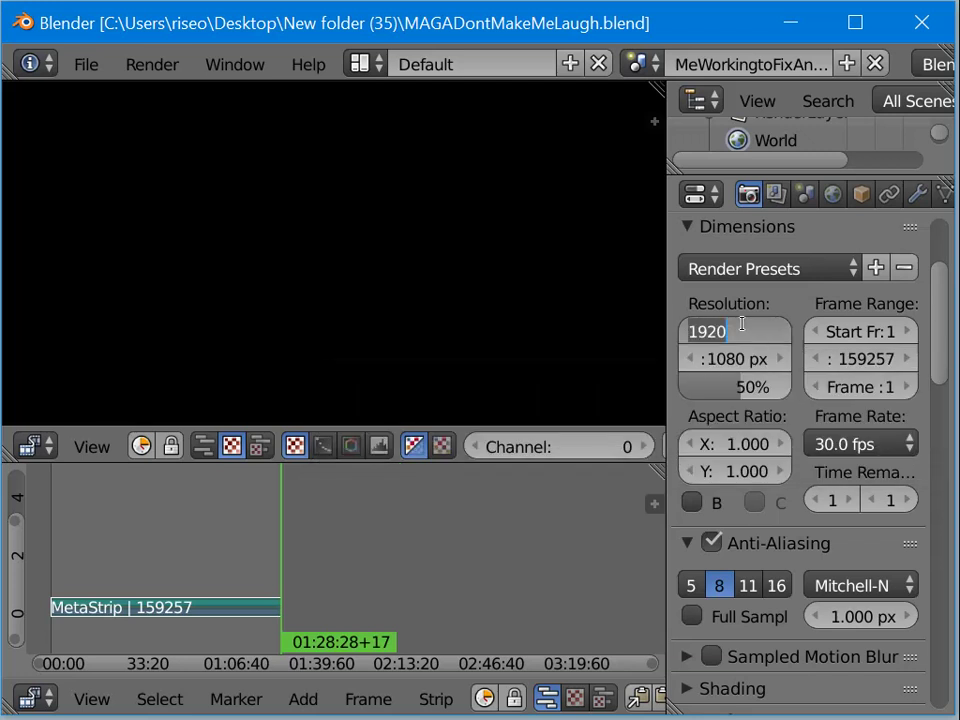
pyautogui.press('BackSpace')
pyautogui.write('1024')
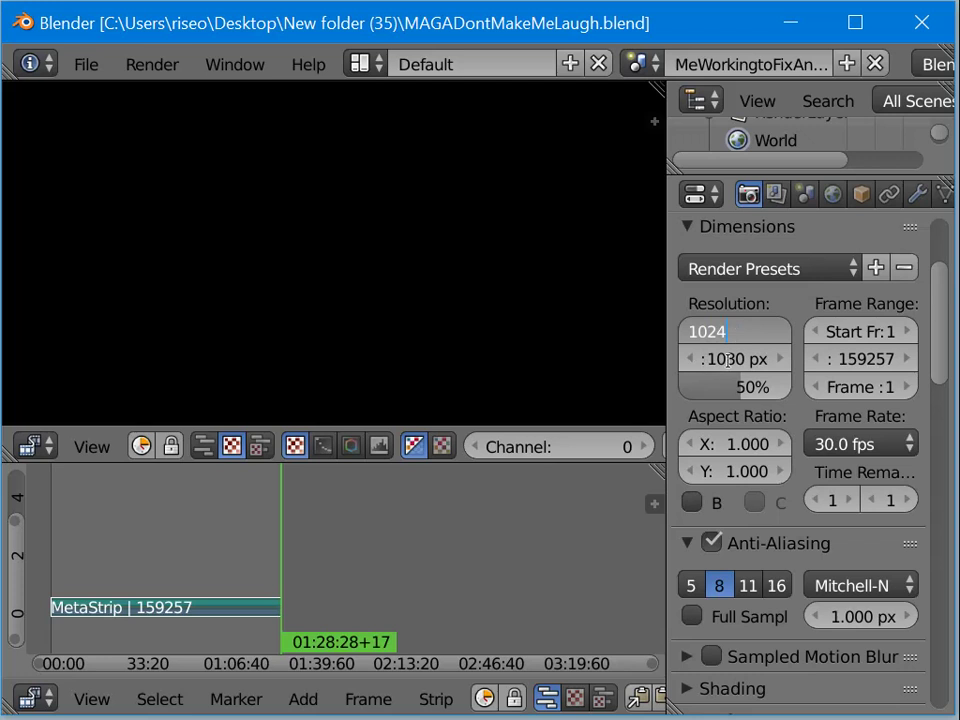
pyautogui.press('Return')
pyautogui.click(729, 359)
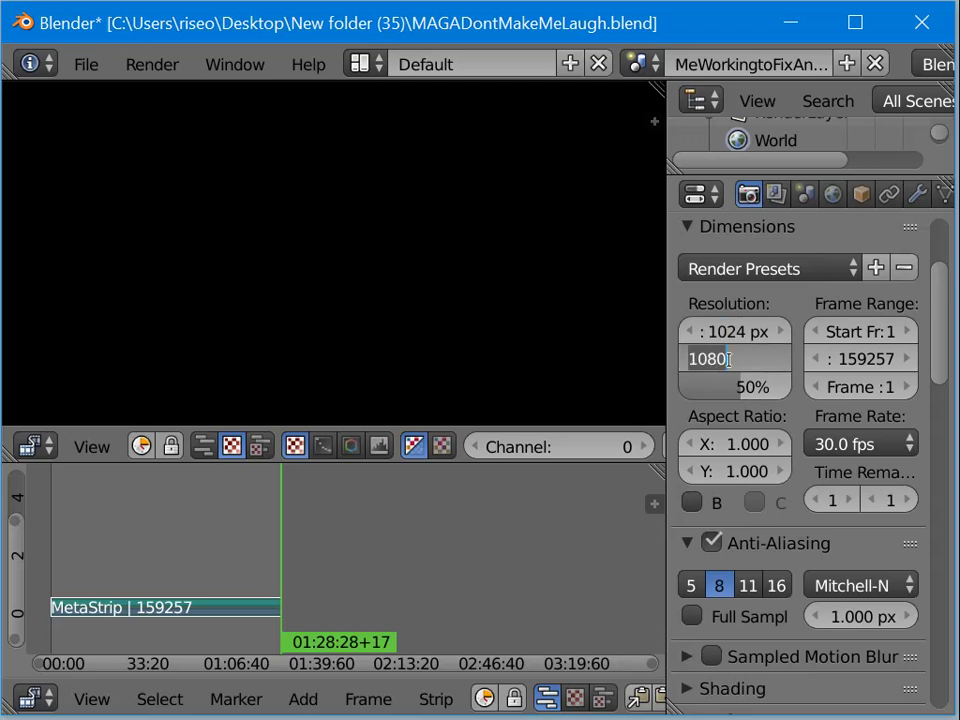
pyautogui.press('BackSpace')
pyautogui.write('768')
pyautogui.press('Return')
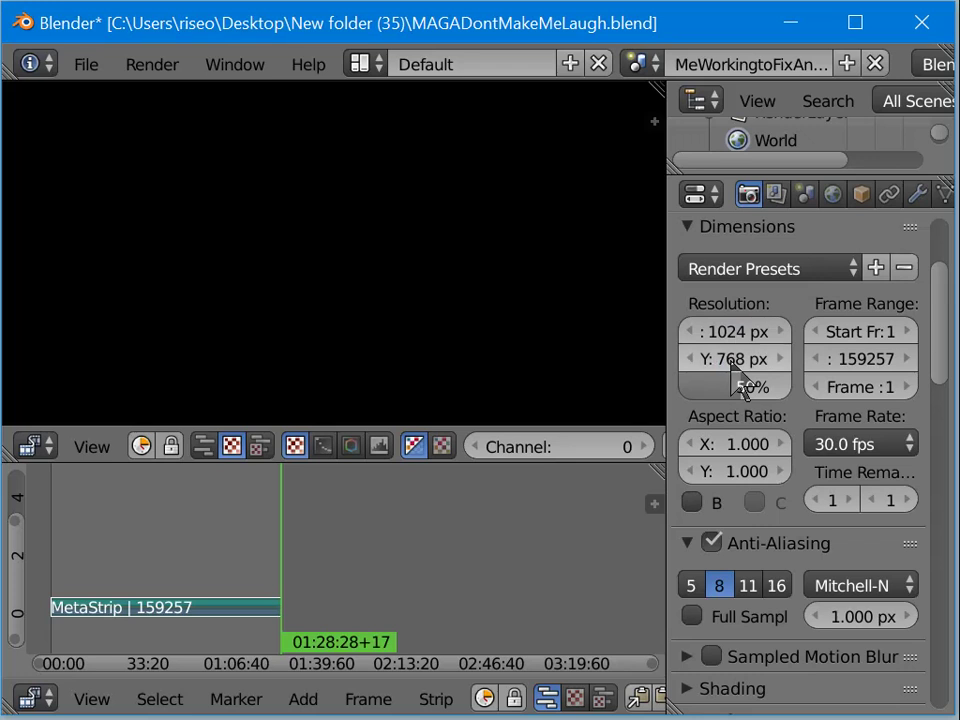
pyautogui.moveTo(746, 390); pyautogui.dragTo(800, 405)
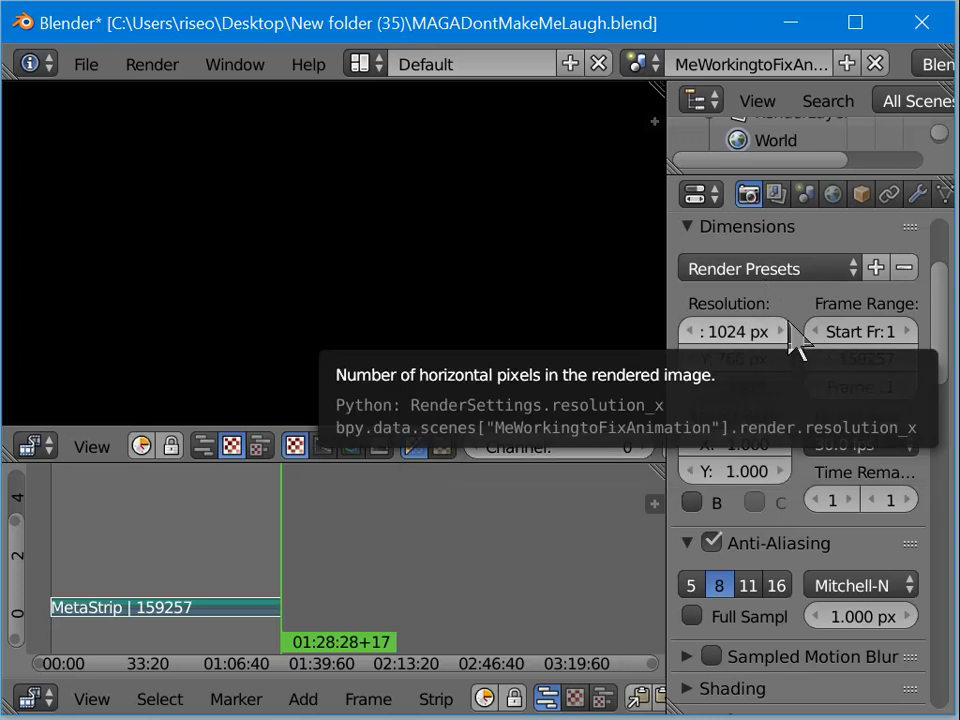
pyautogui.scroll(1, 797, 340)
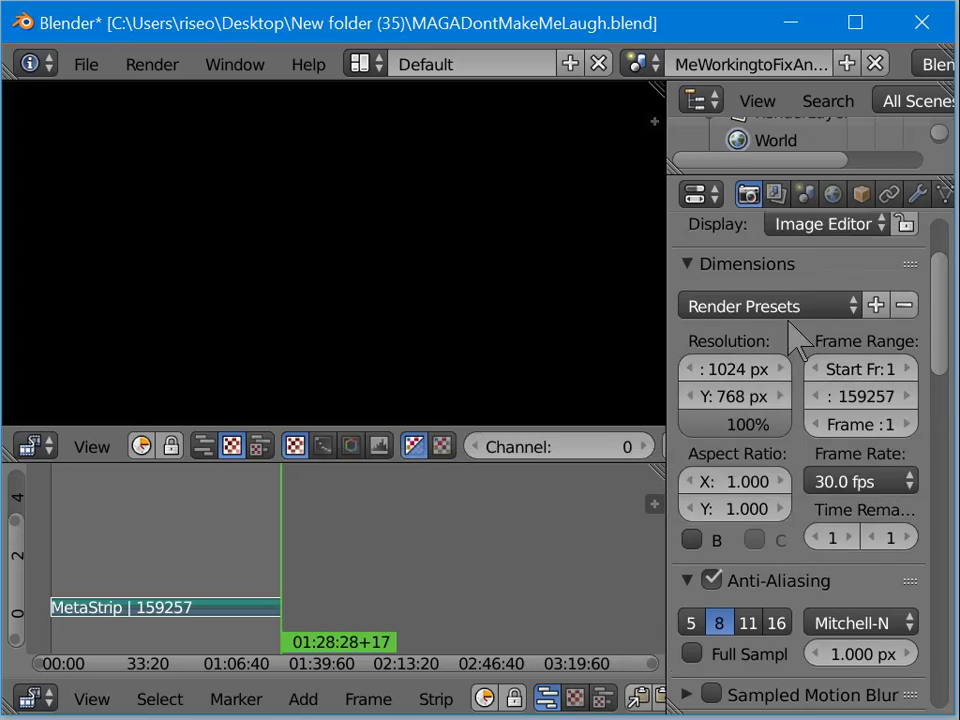
pyautogui.scroll(3, 790, 328)
pyautogui.scroll(1, 789, 330)
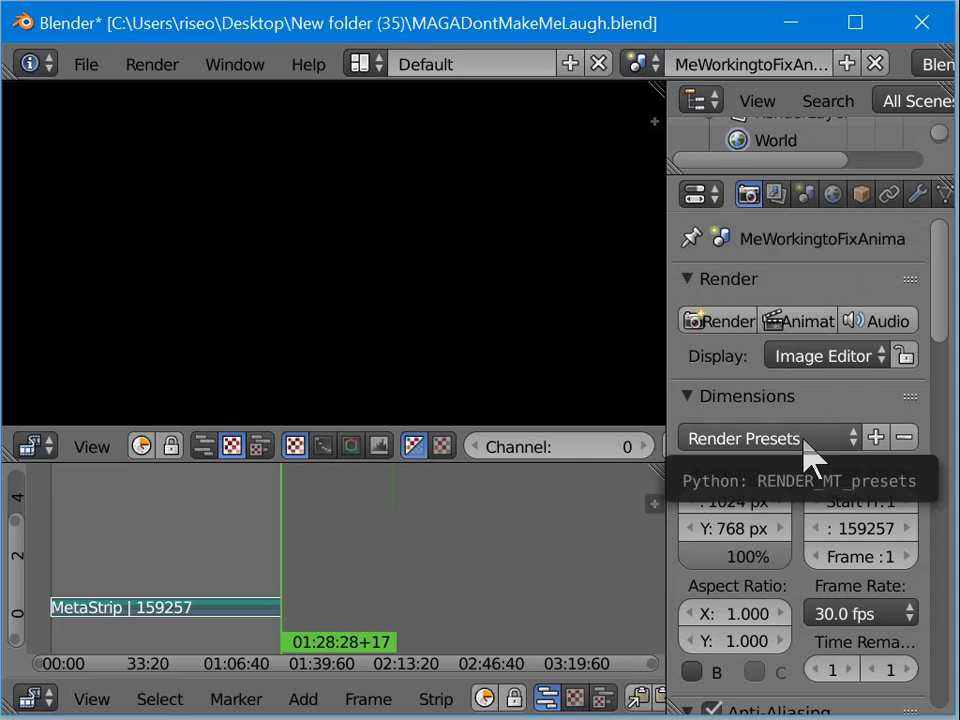
pyautogui.scroll(-3, 808, 457)
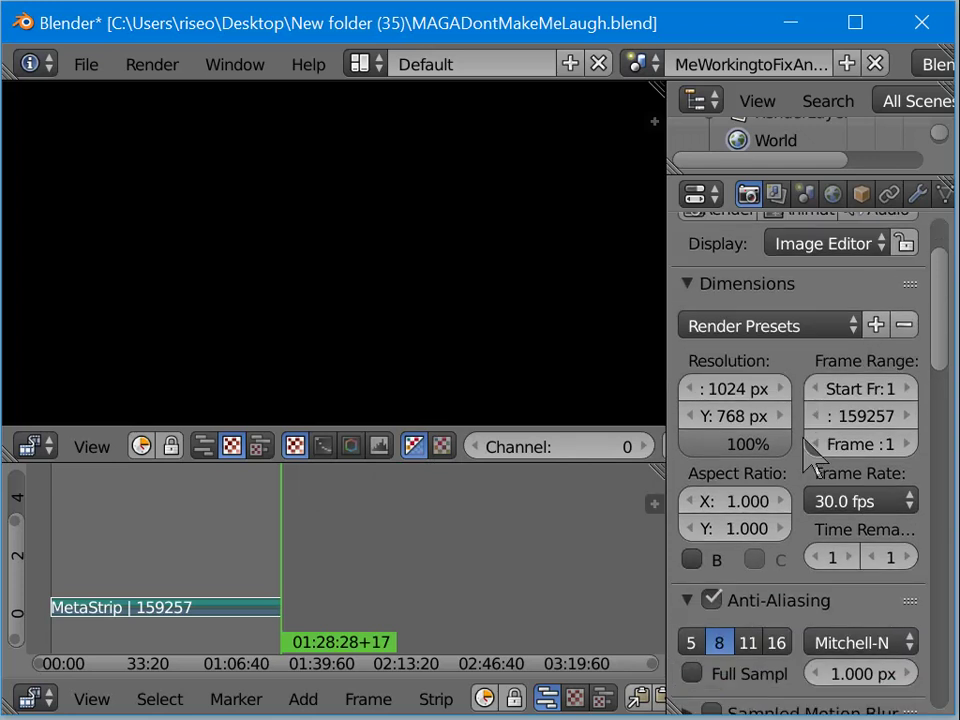
pyautogui.scroll(-7, 812, 457)
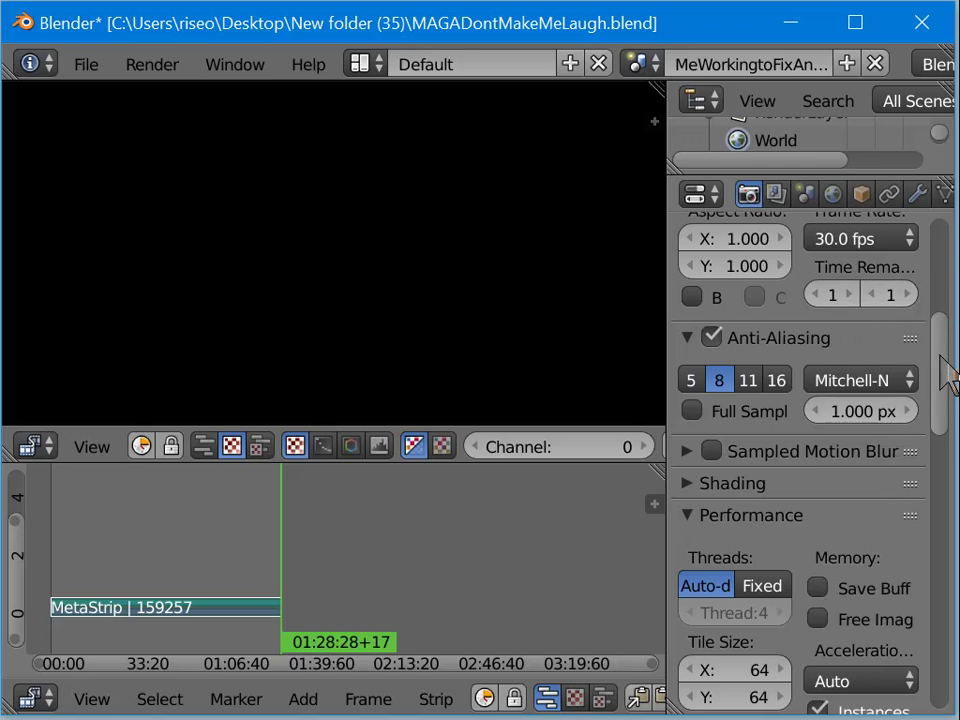
pyautogui.moveTo(941, 357); pyautogui.dragTo(939, 333)
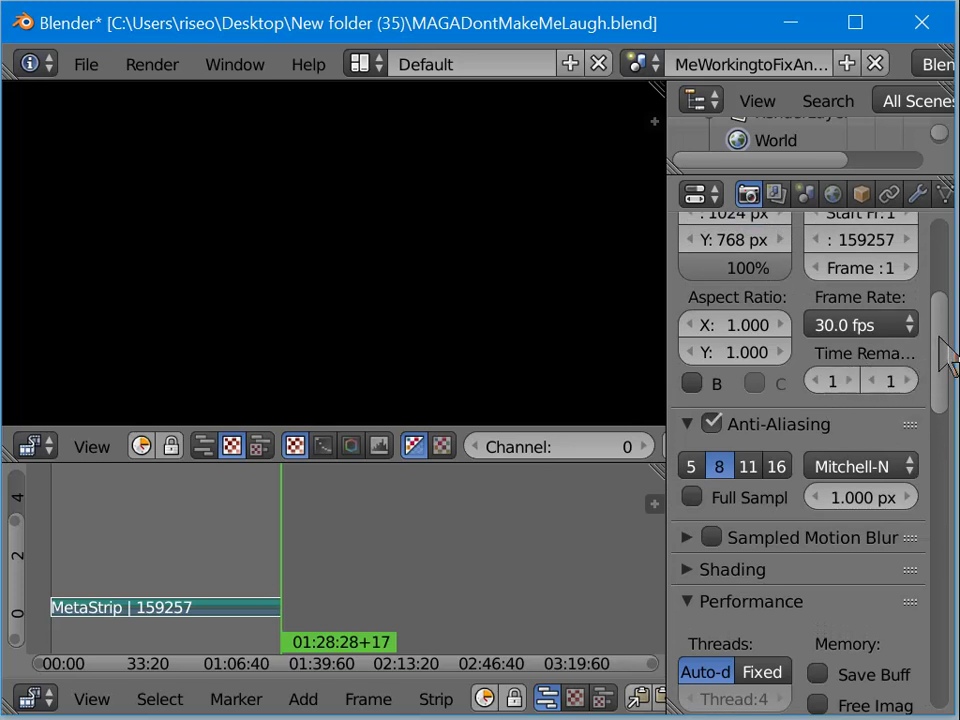
pyautogui.moveTo(944, 355); pyautogui.dragTo(944, 345)
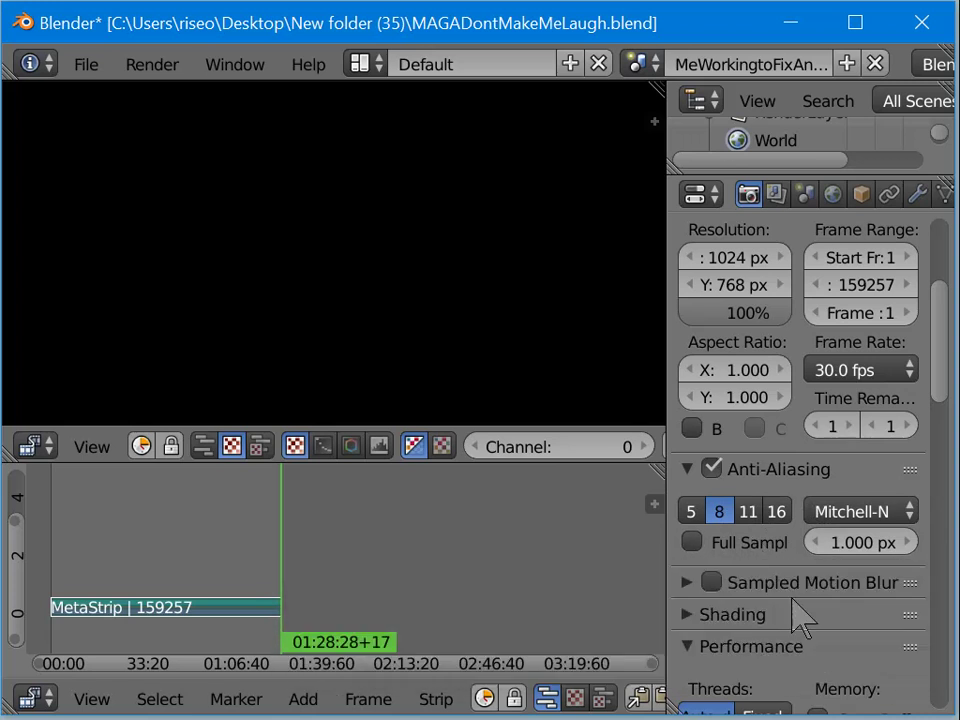
# Step: Resave MAGADontMakeMeLaugh.blend with the scene at 1024 × 768 px, 100%
pyautogui.scroll(-3, 803, 632)
pyautogui.scroll(-3, 805, 640)
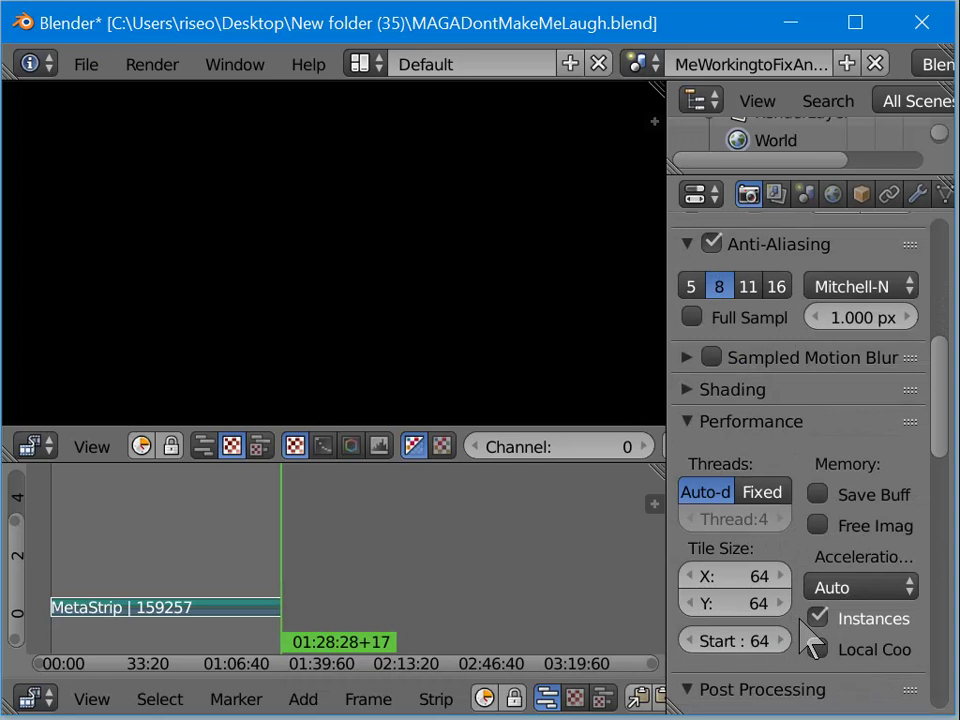
pyautogui.scroll(-2, 808, 638)
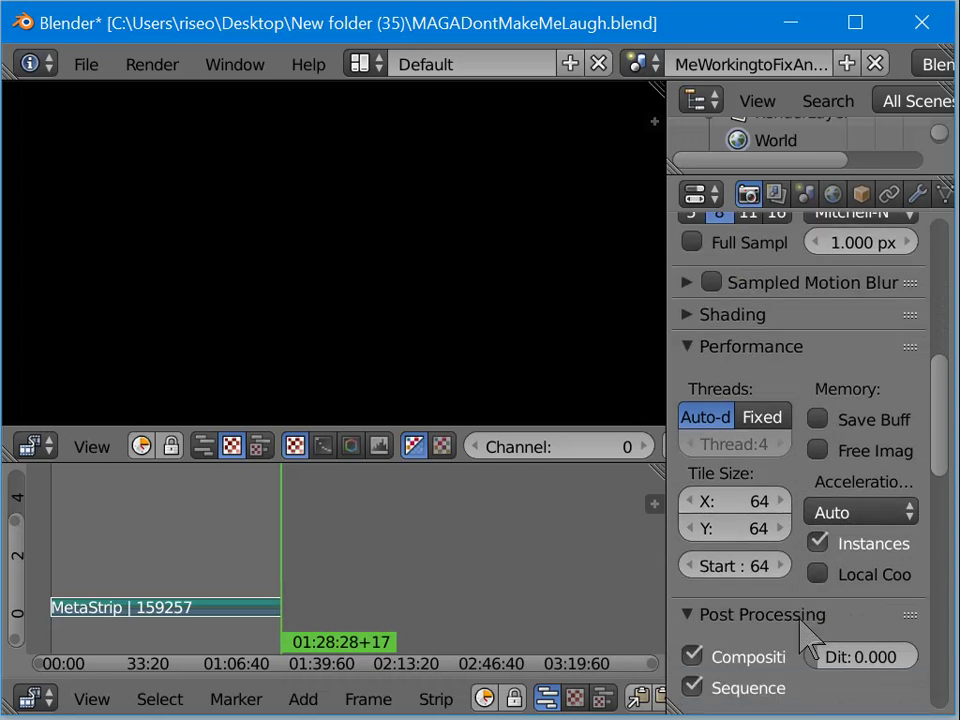
pyautogui.scroll(-1, 808, 625)
pyautogui.scroll(1, 808, 625)
pyautogui.scroll(4, 805, 632)
pyautogui.scroll(10, 805, 632)
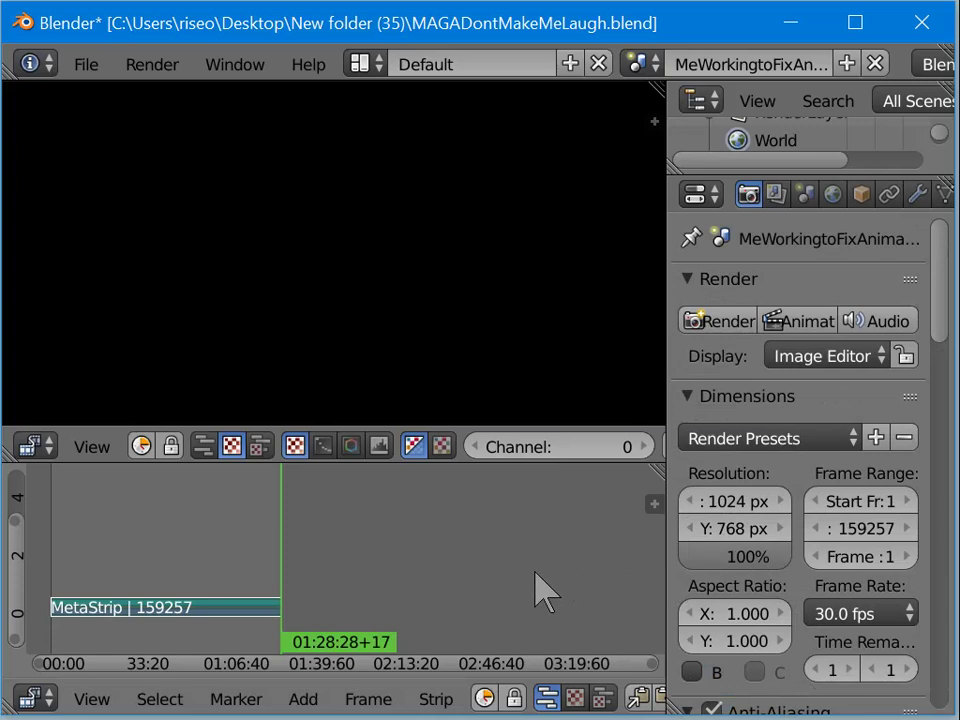
pyautogui.hotkey('ctrl', 'shift', 's')
pyautogui.press('Return')
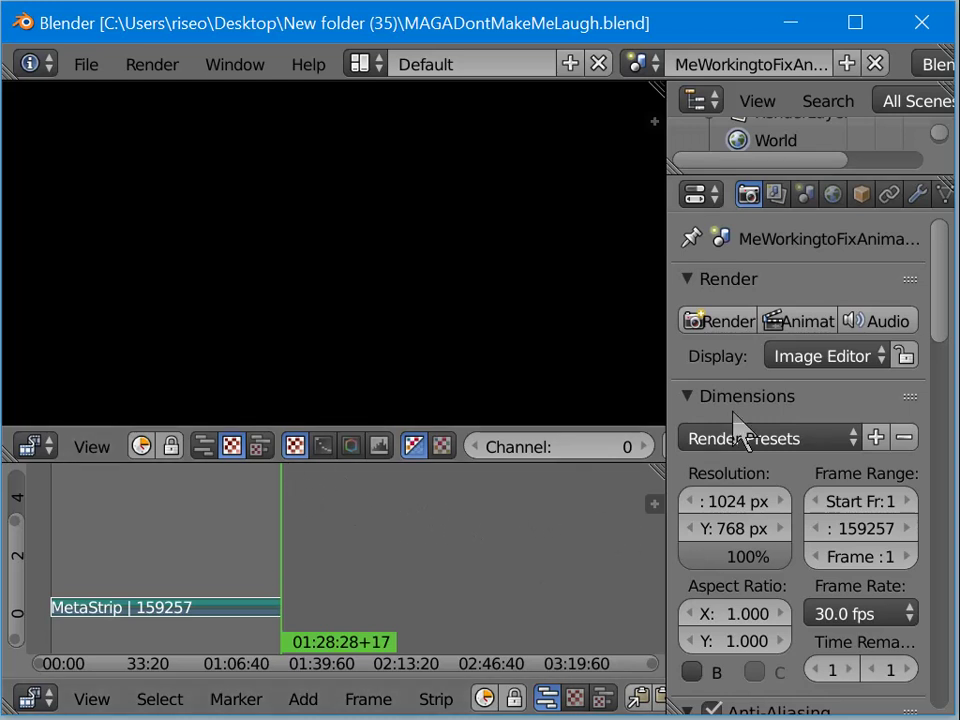
pyautogui.click(826, 360)
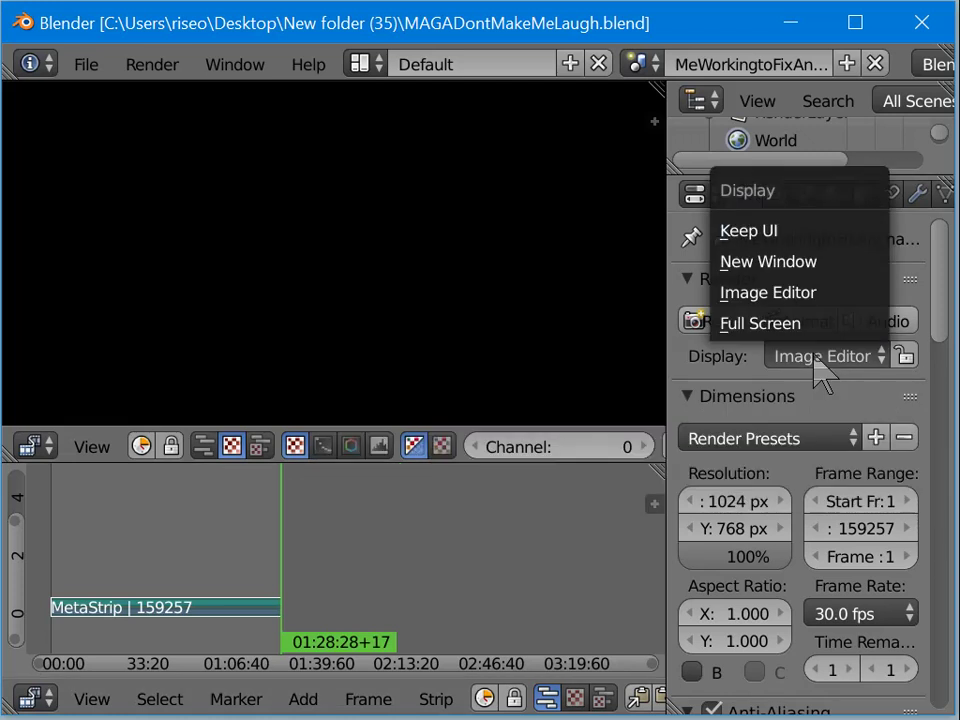
pyautogui.click(820, 369)
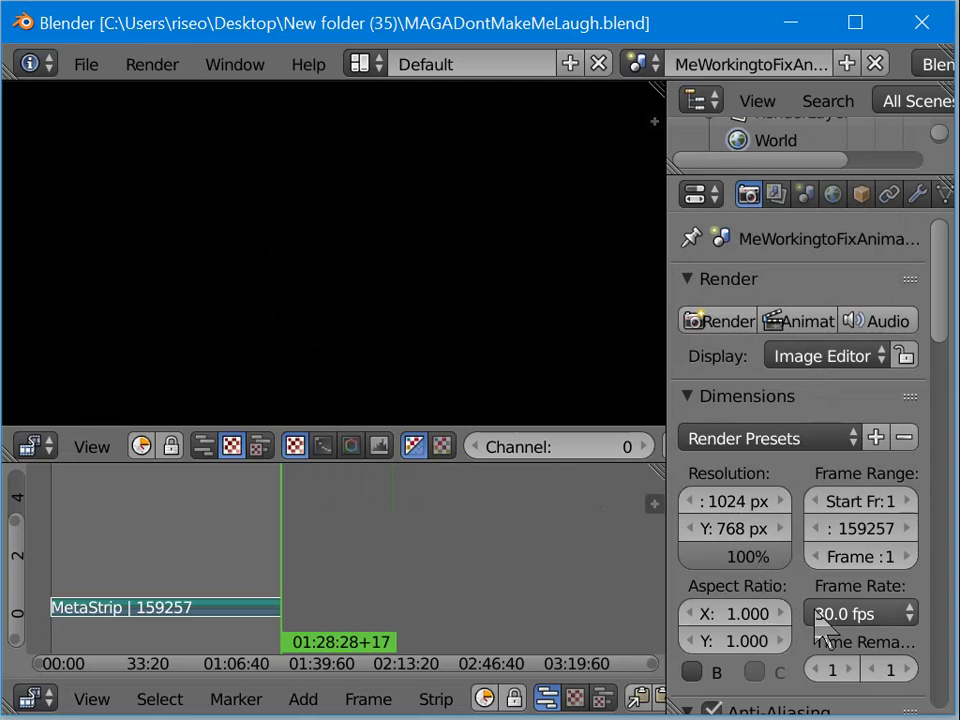
pyautogui.scroll(-8, 760, 660)
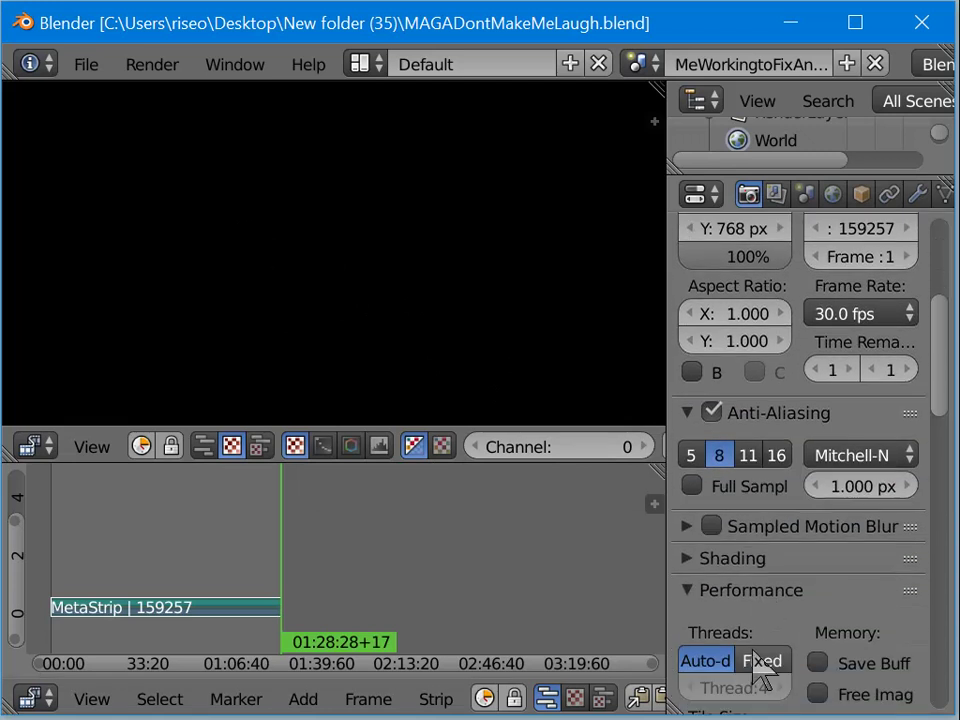
pyautogui.scroll(-5, 760, 598)
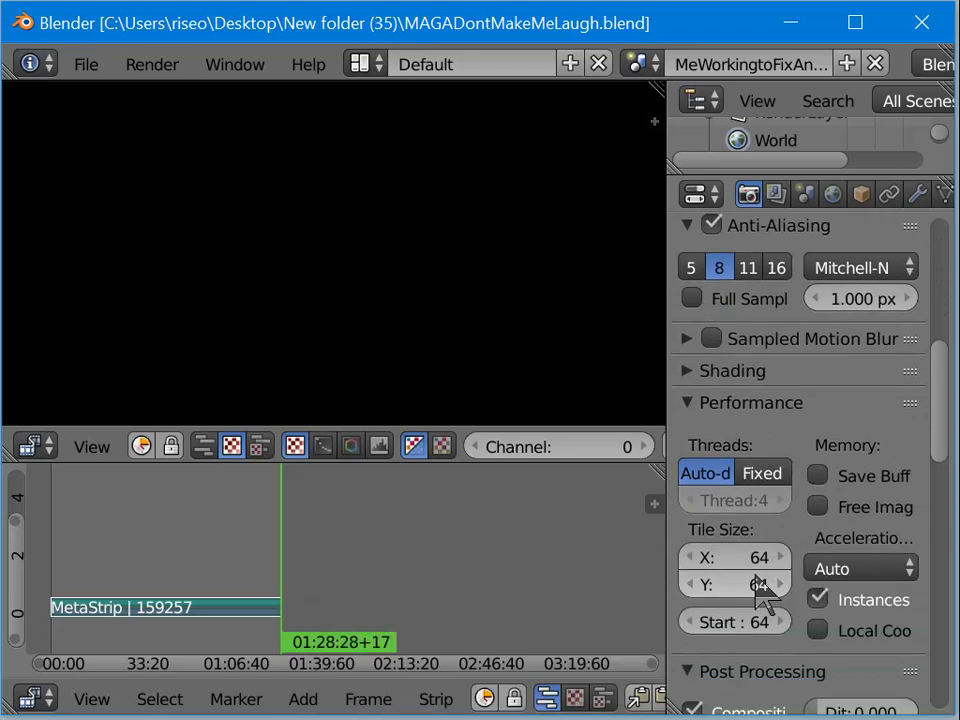
pyautogui.scroll(-5, 800, 562)
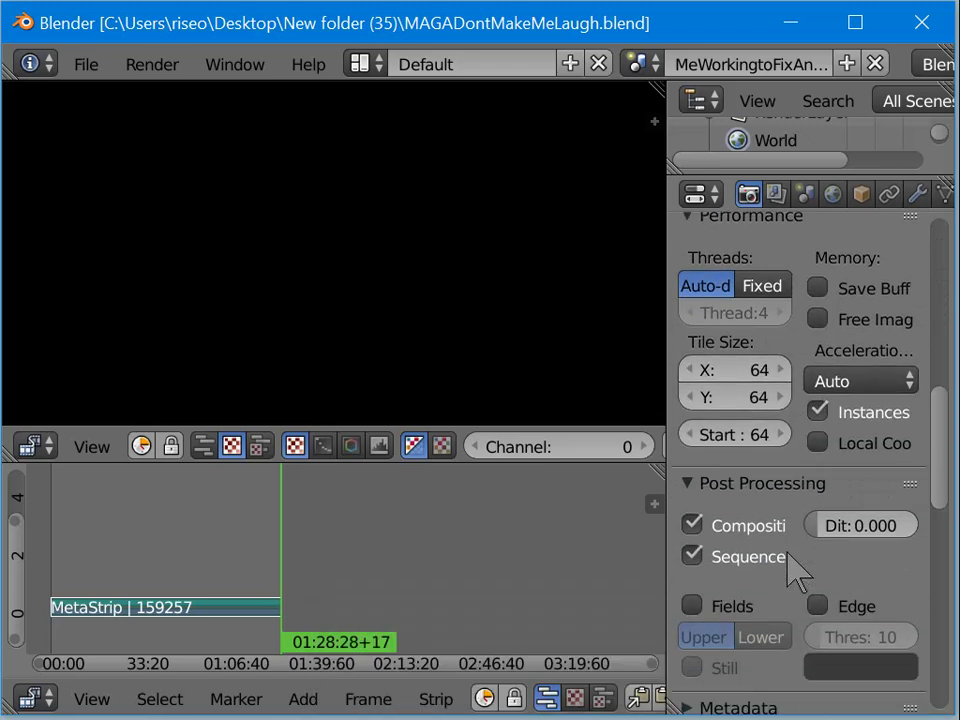
pyautogui.scroll(-5, 790, 565)
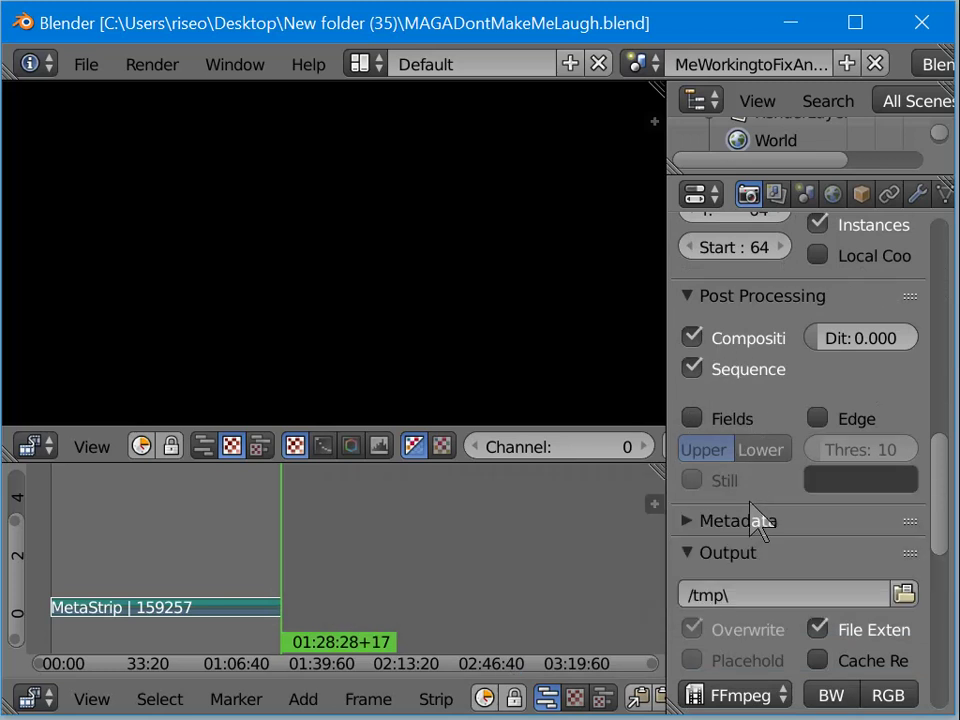
pyautogui.scroll(7, 765, 455)
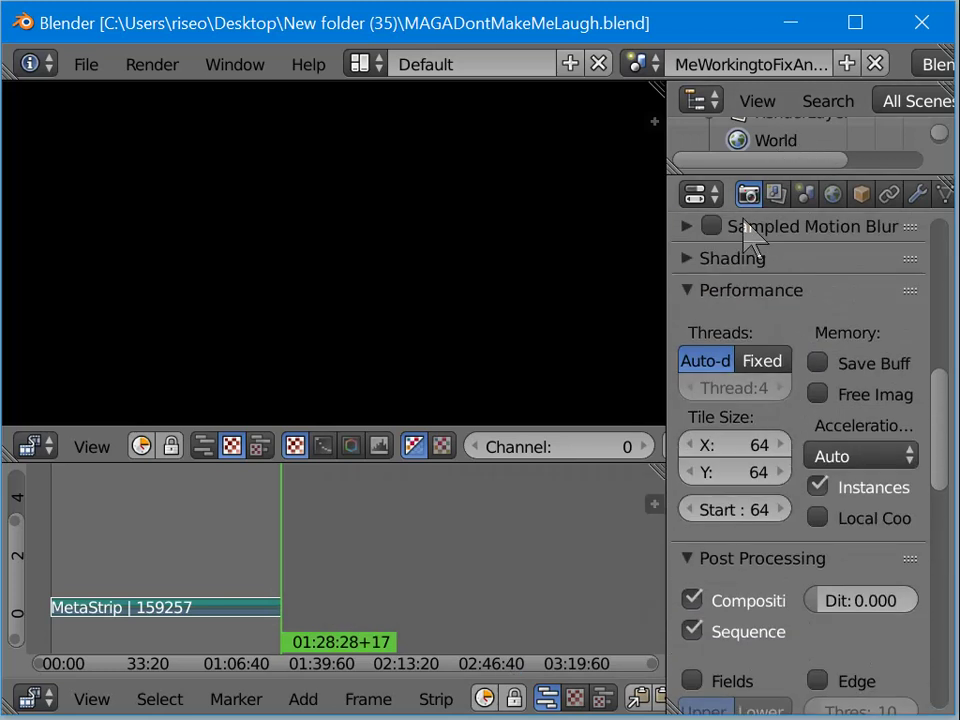
pyautogui.scroll(4, 735, 266)
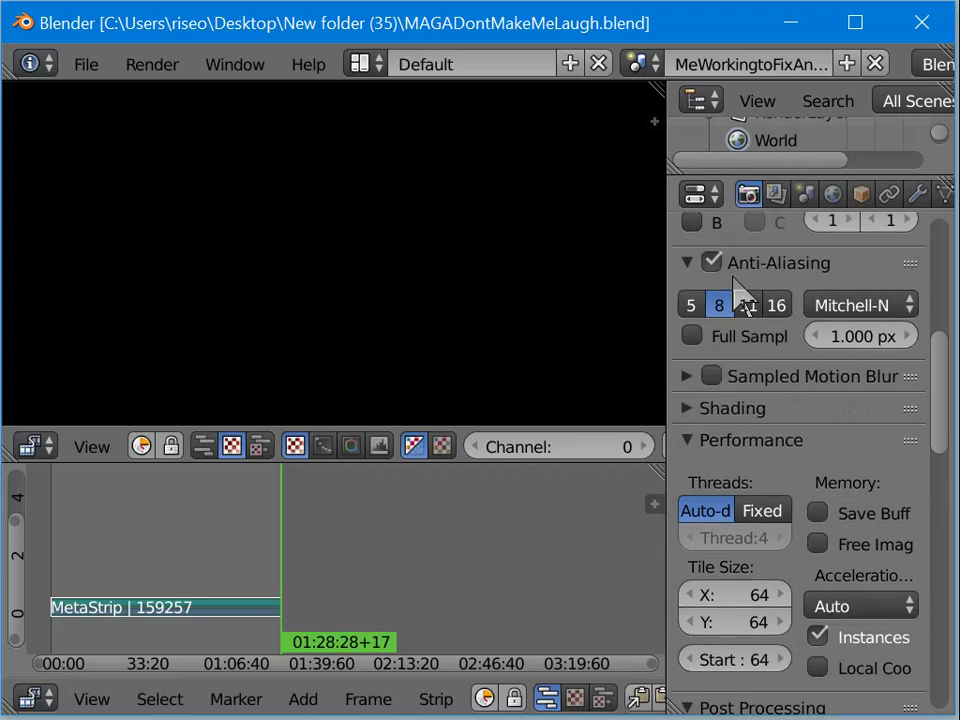
pyautogui.scroll(12, 737, 290)
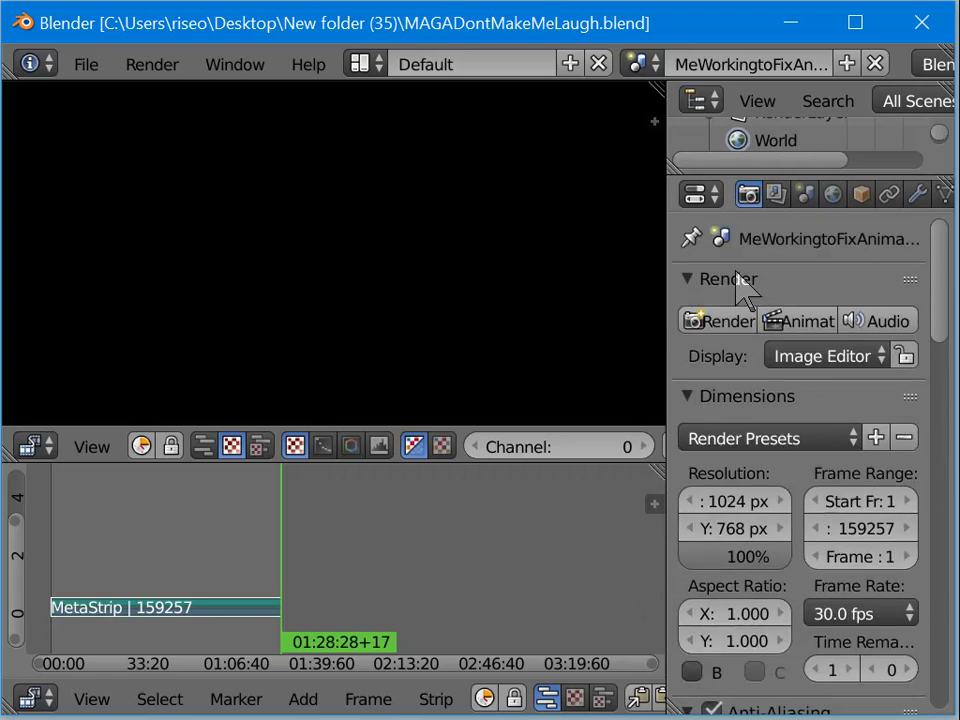
pyautogui.click(754, 446)
pyautogui.scroll(-6, 812, 544)
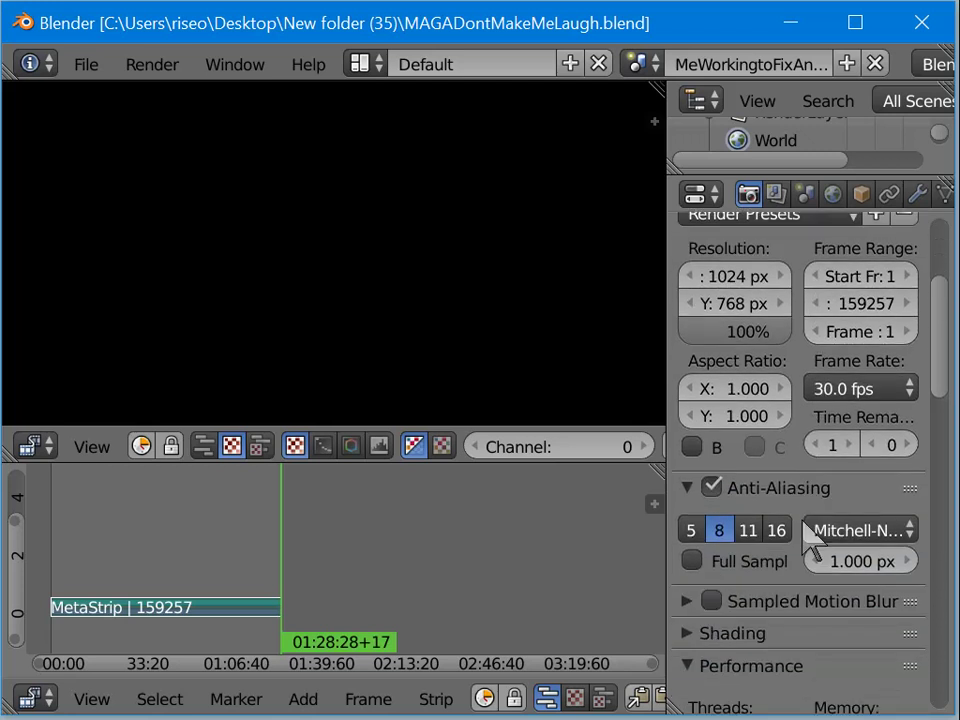
pyautogui.scroll(-10, 812, 542)
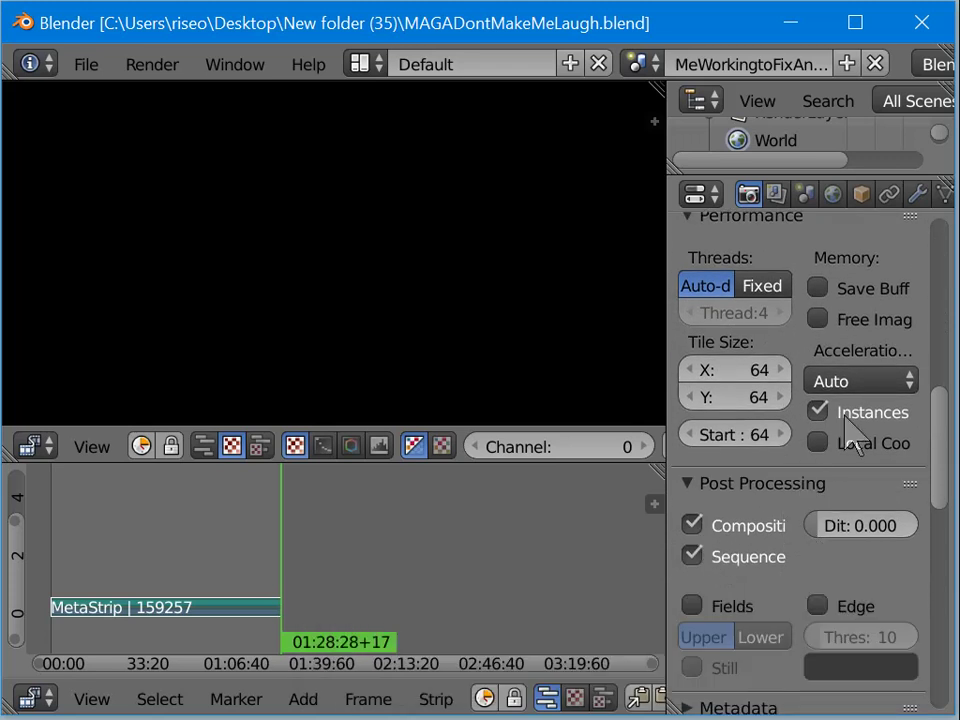
pyautogui.scroll(8, 840, 415)
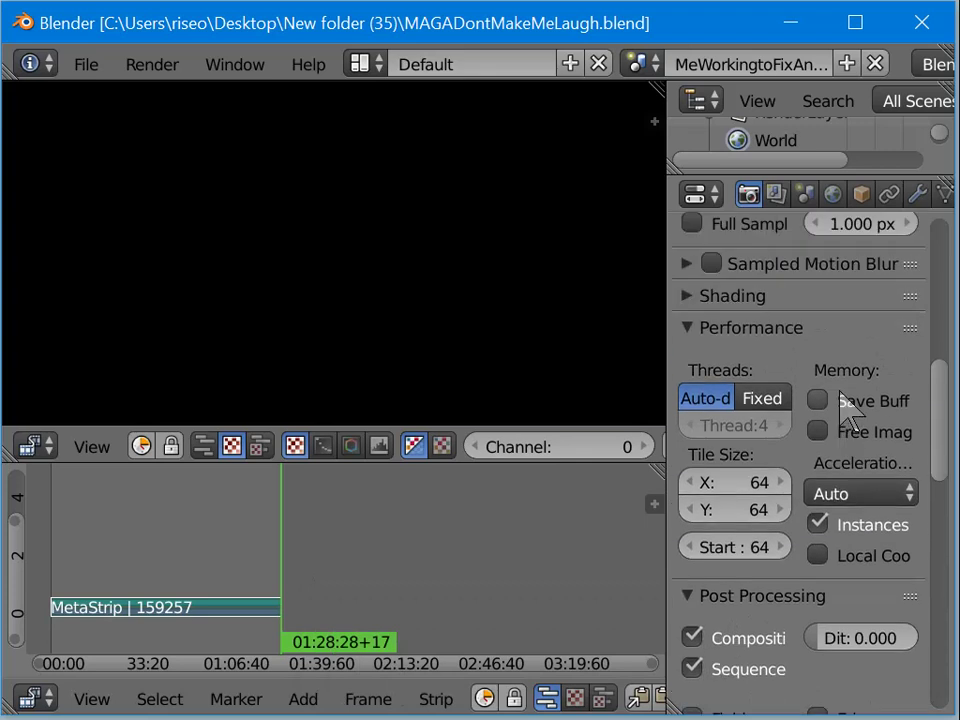
pyautogui.scroll(10, 840, 410)
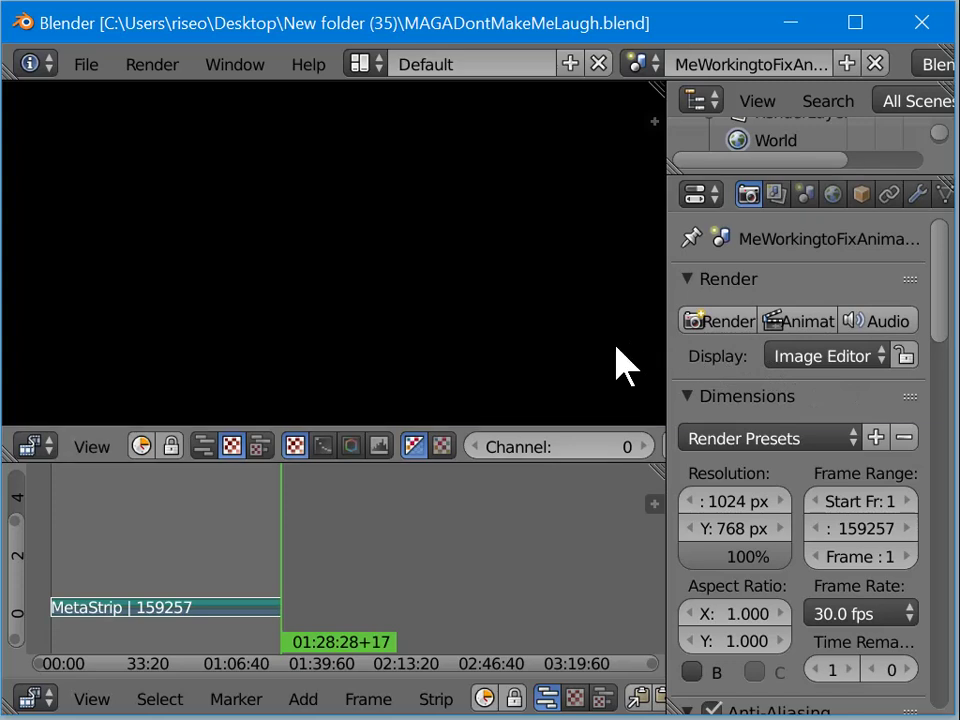
# Step: Resave the project and switch to the MyPerceptionForAmericaNow scene
pyautogui.hotkey('ctrl', 'shift', 's')
pyautogui.press('Return')
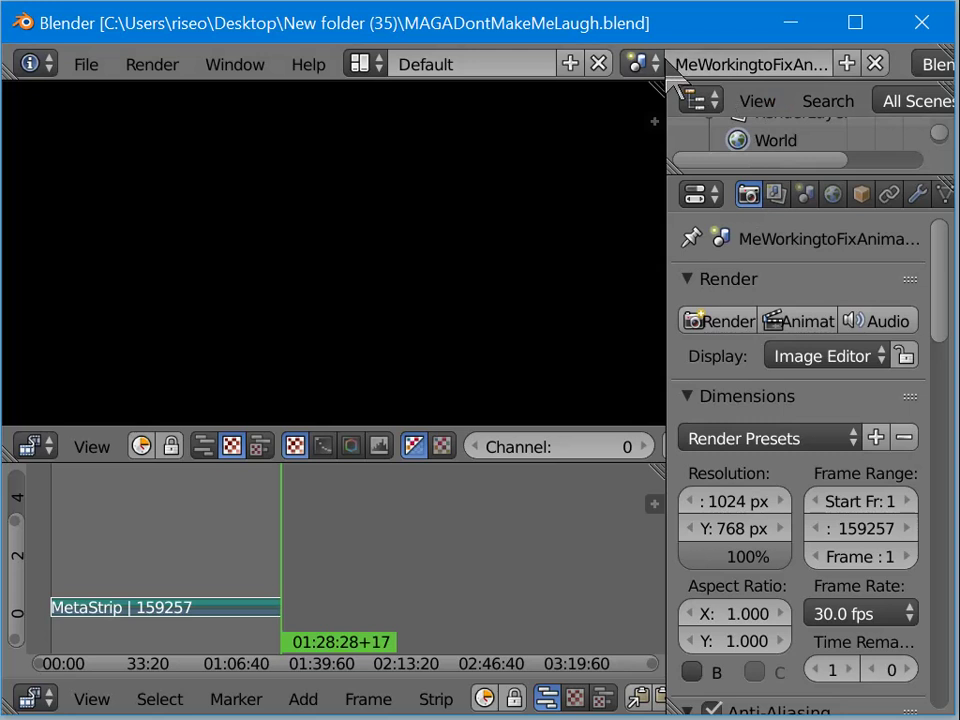
pyautogui.click(632, 68)
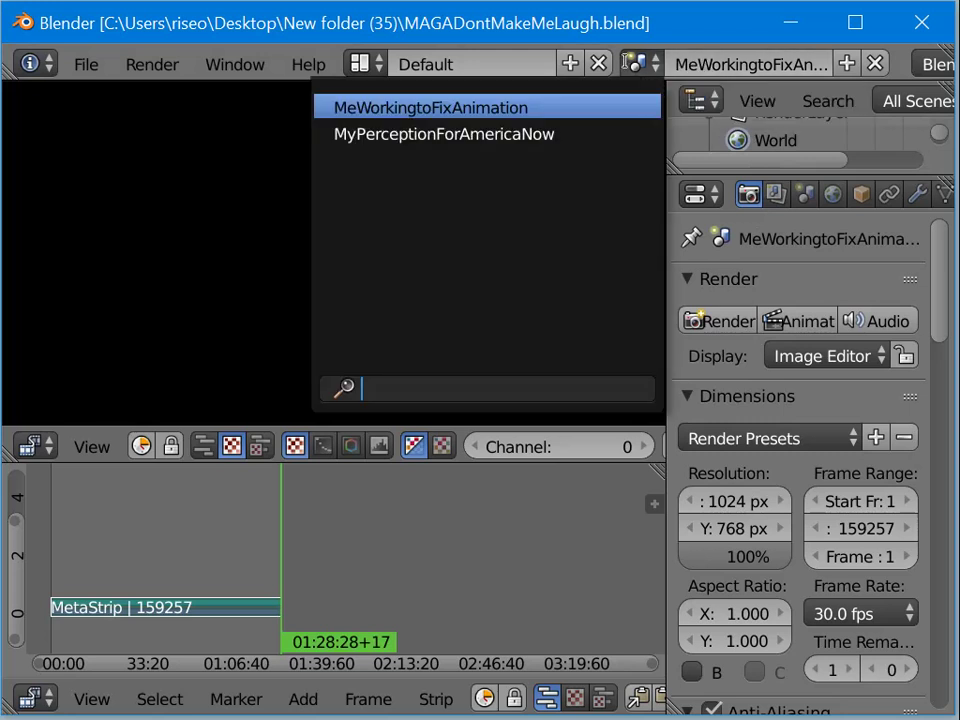
pyautogui.click(600, 133)
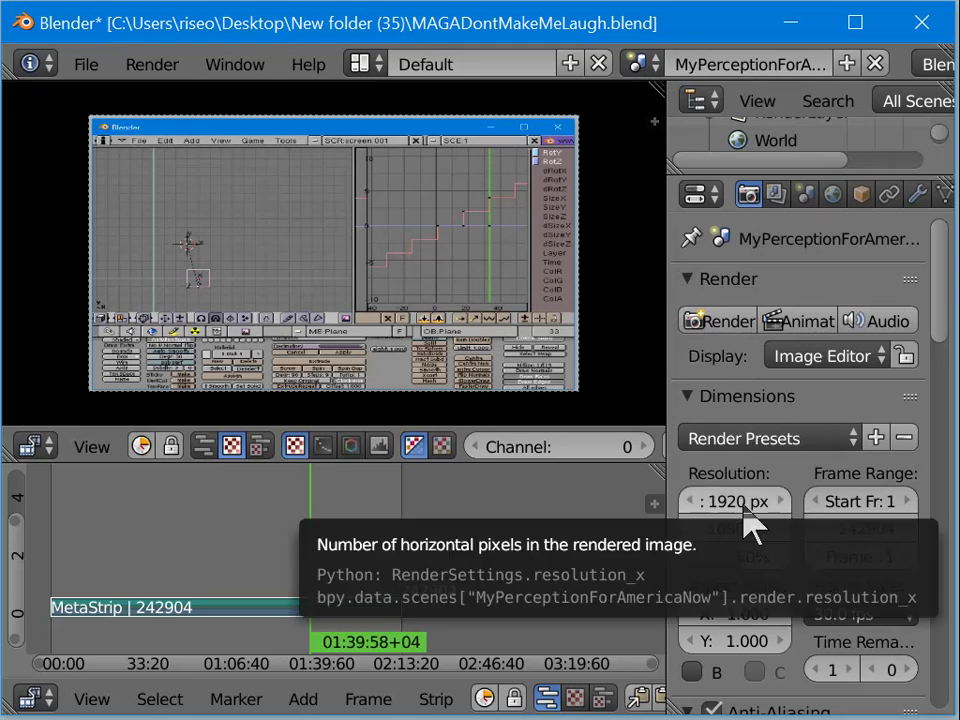
# Step: Give MyPerceptionForAmericaNow a 1024 × 768 px render size, scale raised from 50% to 100%
pyautogui.click(742, 503)
pyautogui.write('1024')
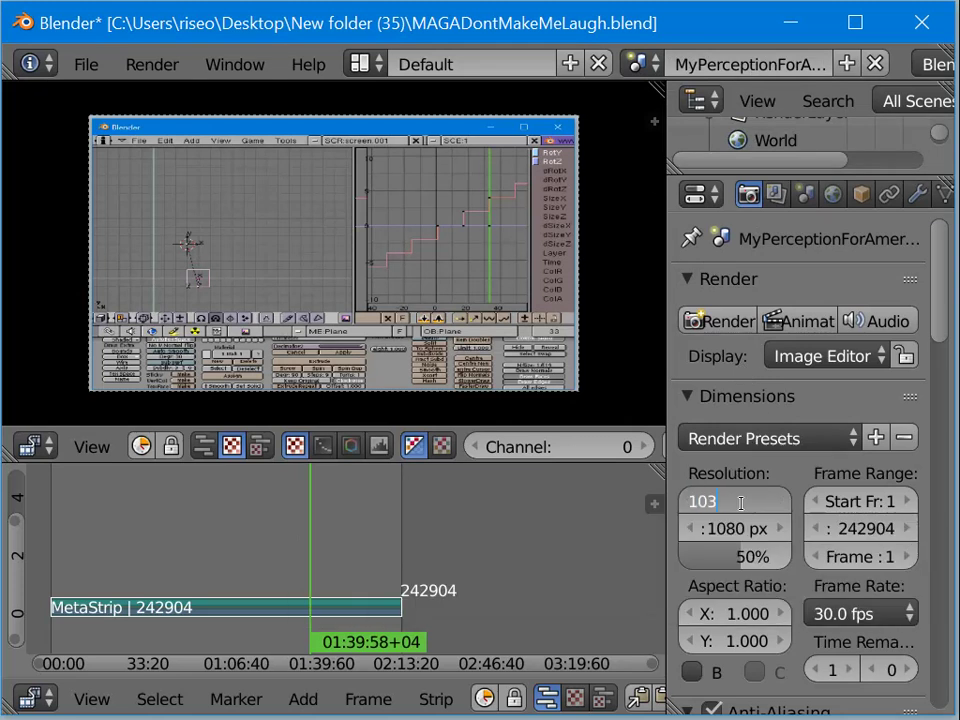
pyautogui.press('Return')
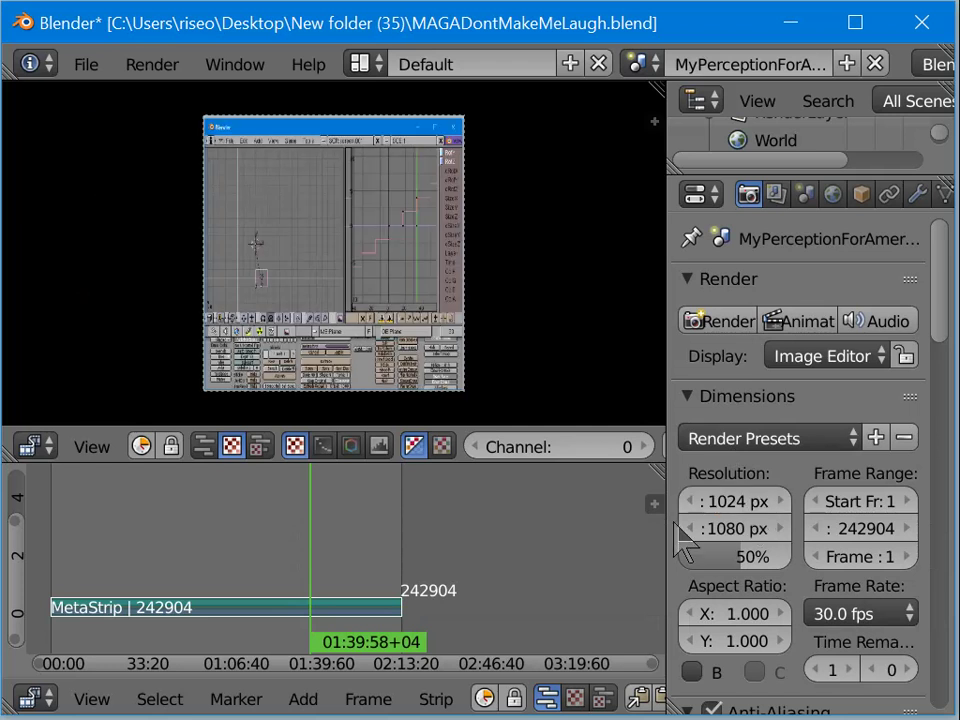
pyautogui.click(719, 529)
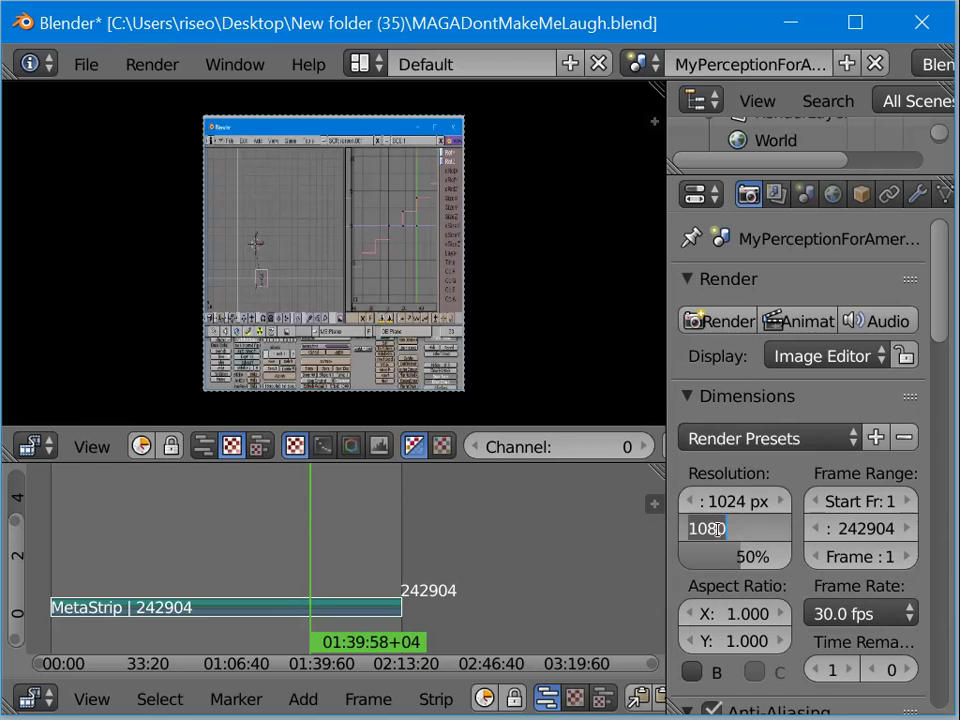
pyautogui.write('768')
pyautogui.press('Return')
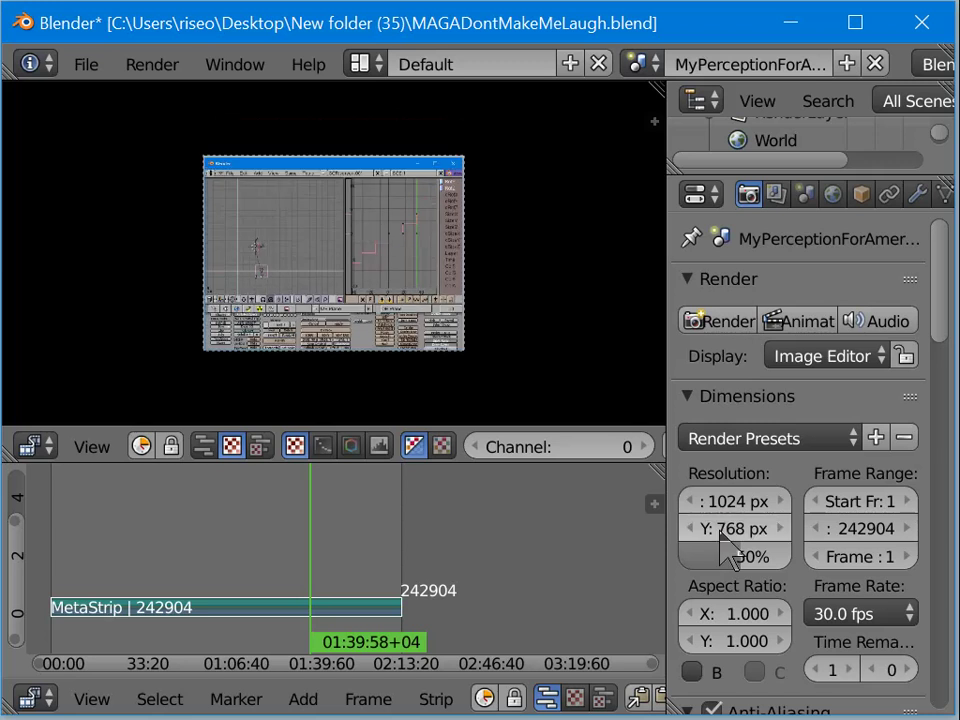
pyautogui.moveTo(743, 561); pyautogui.dragTo(790, 558)
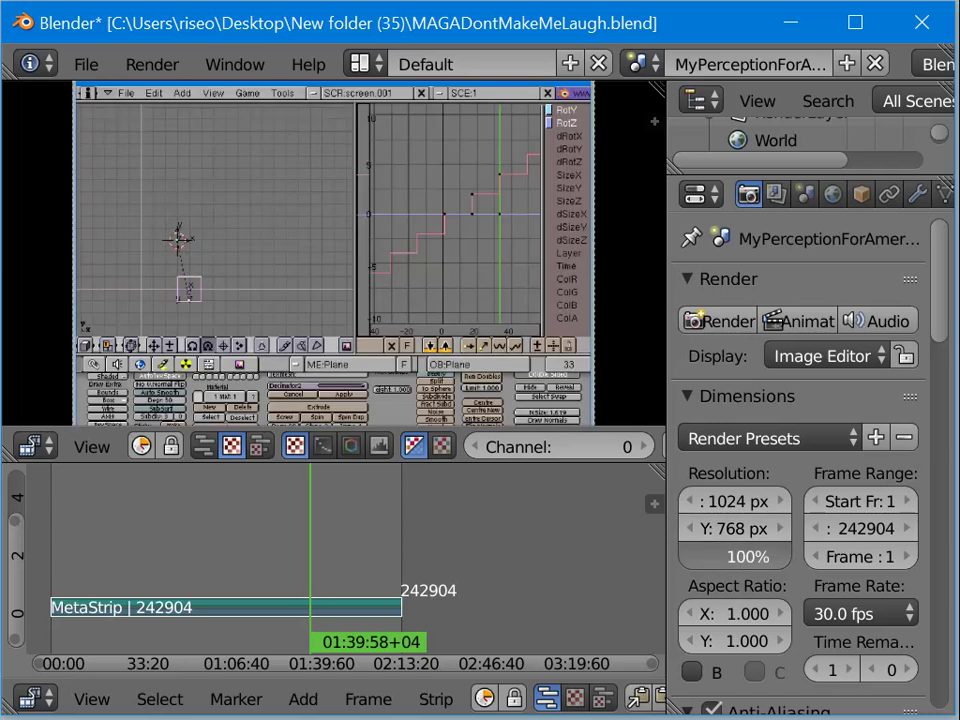
# Step: Scroll the Render properties down to the Output section with its FFmpeg output path
pyautogui.scroll(-3, 795, 612)
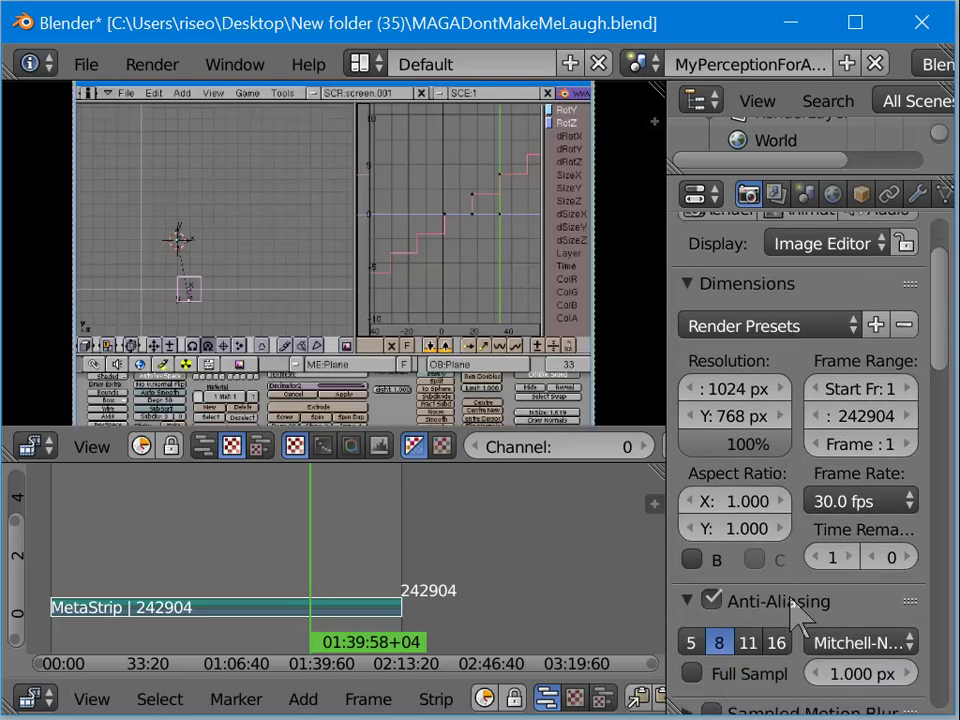
pyautogui.scroll(-9, 795, 612)
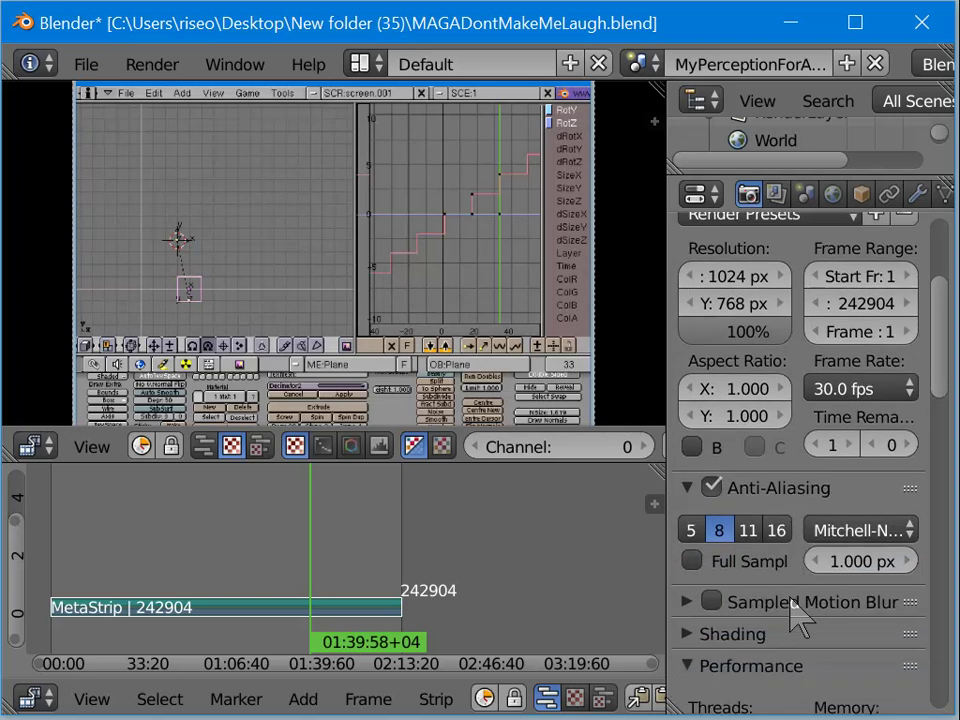
pyautogui.scroll(-7, 795, 612)
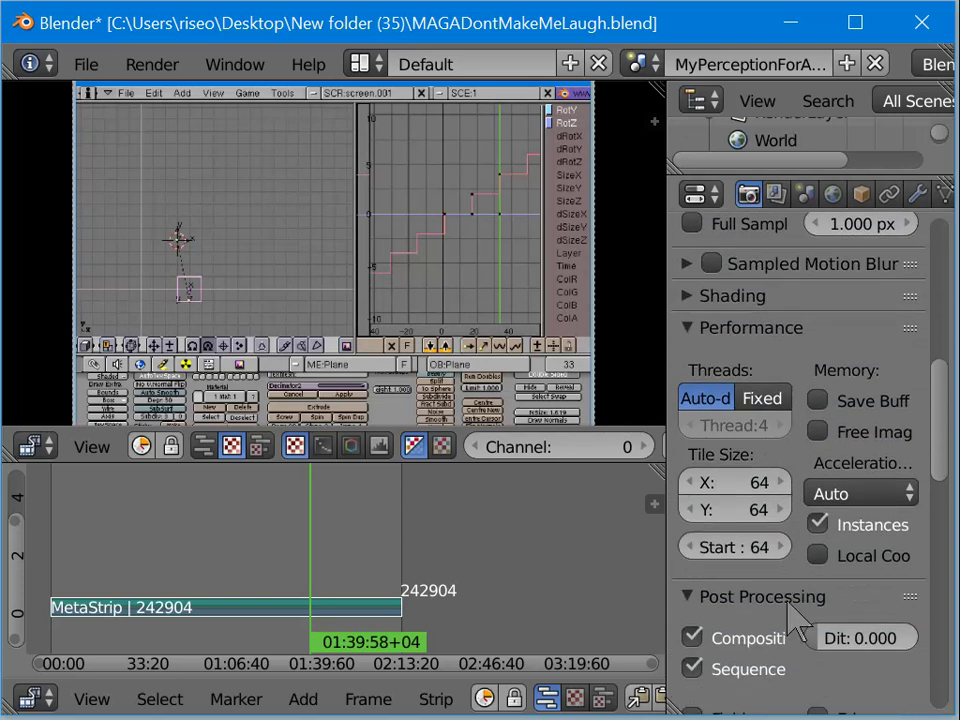
pyautogui.scroll(-6, 767, 574)
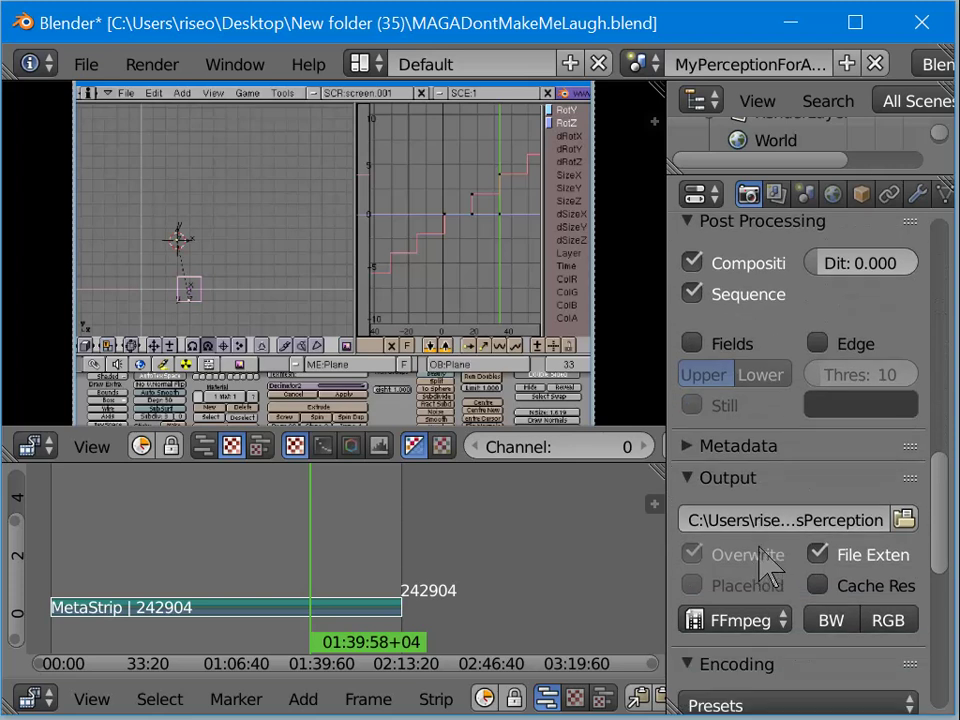
# Step: Save this scene's render output as AmericasPerception in New folder (35)
pyautogui.click(904, 519)
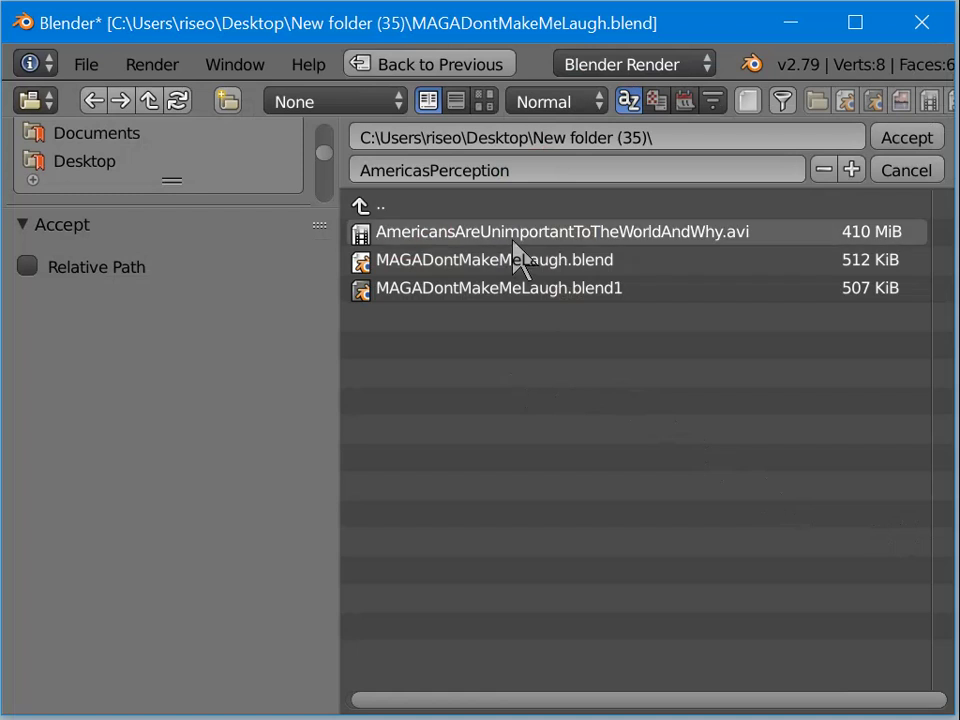
pyautogui.click(530, 168)
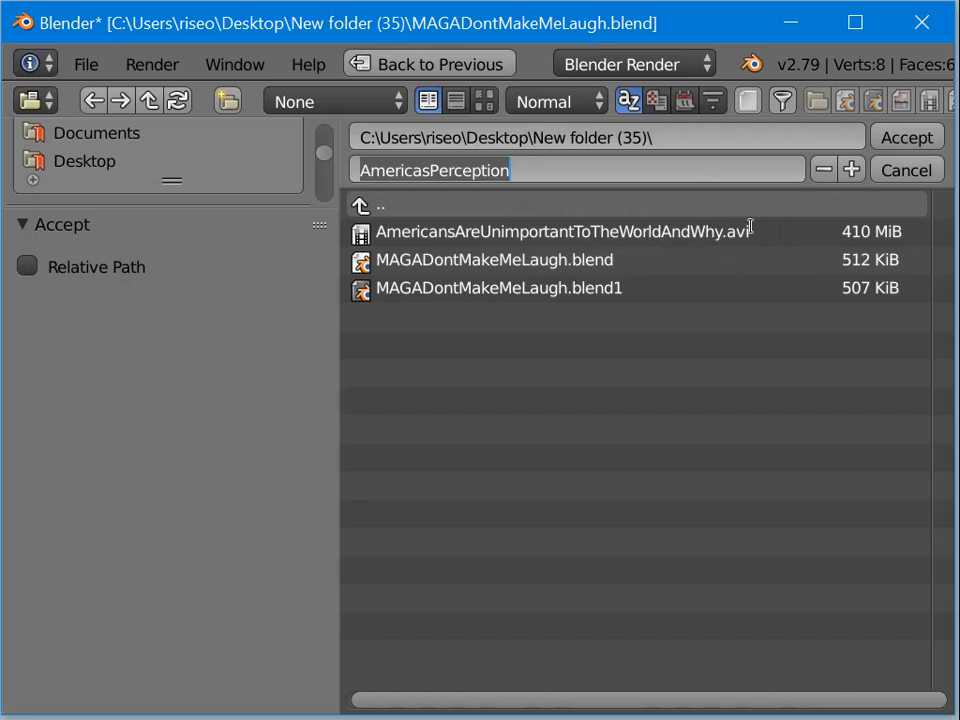
pyautogui.click(921, 137)
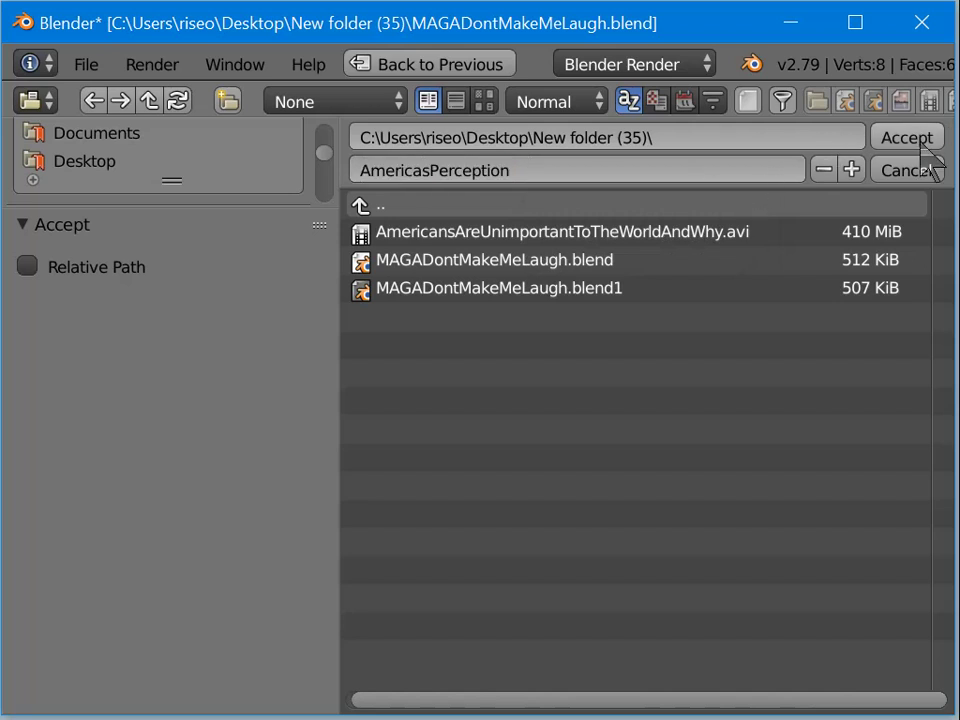
pyautogui.click(928, 140)
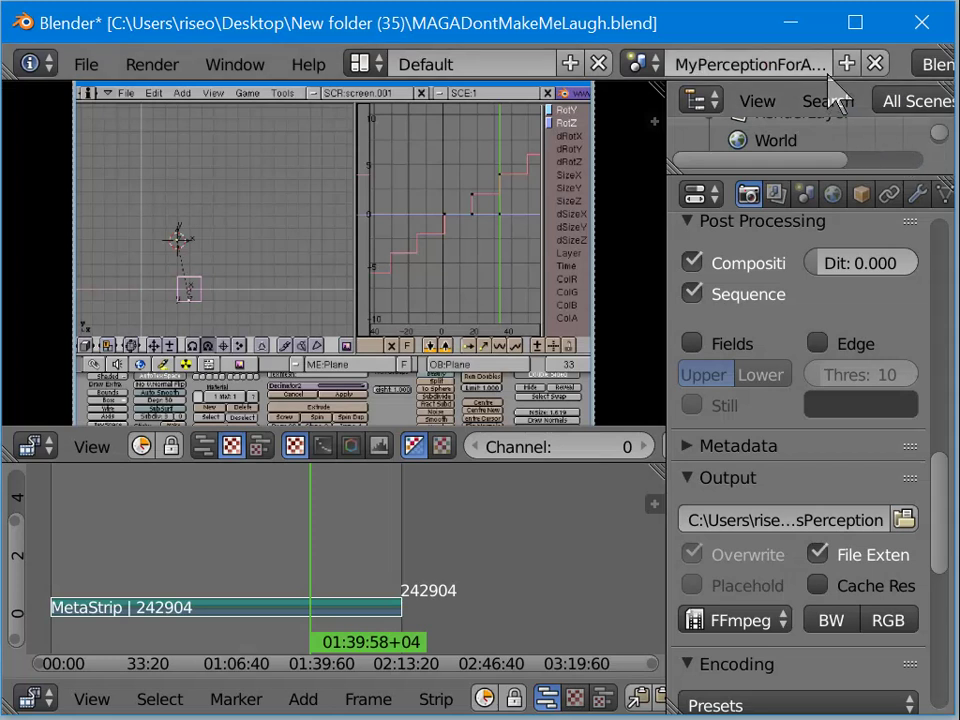
# Step: Switch to the MeWorkingtoFixAnimation scene and browse for its render output location
pyautogui.click(642, 66)
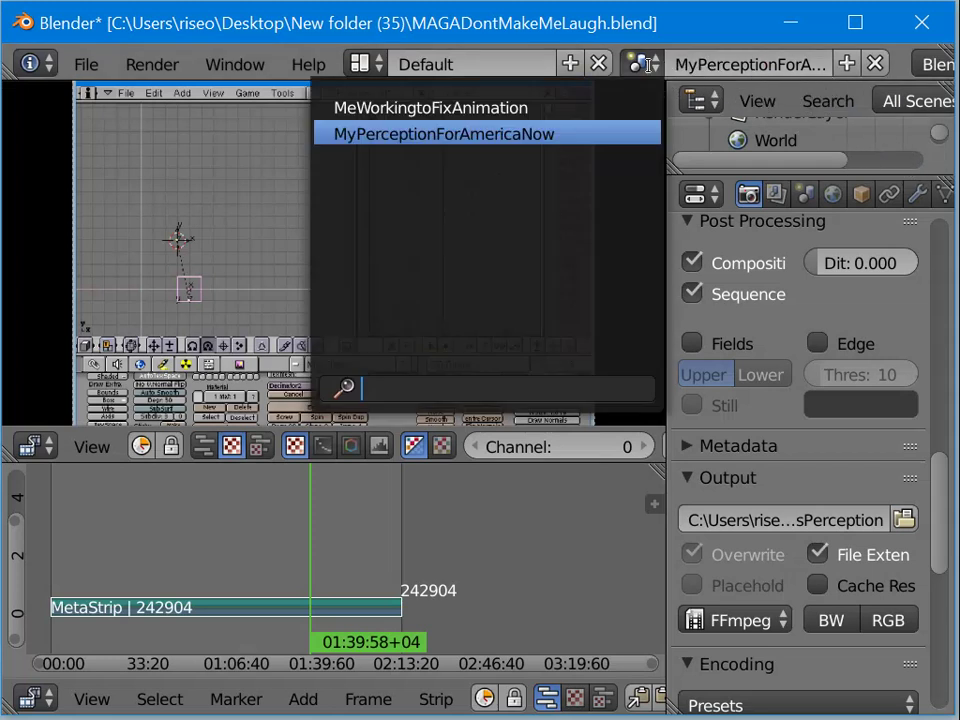
pyautogui.click(630, 100)
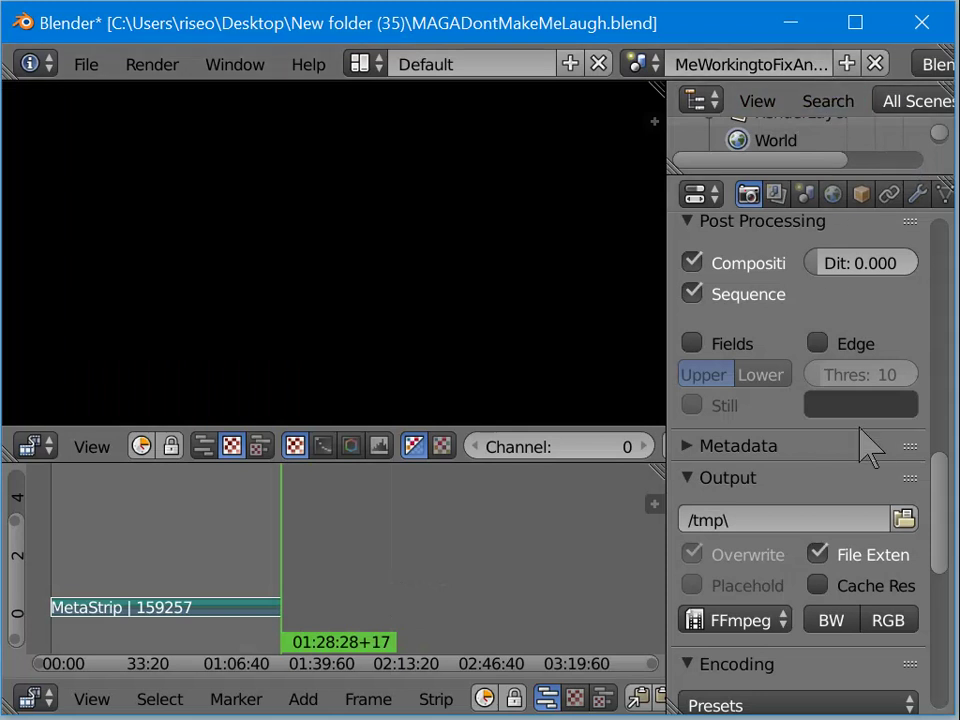
pyautogui.click(905, 519)
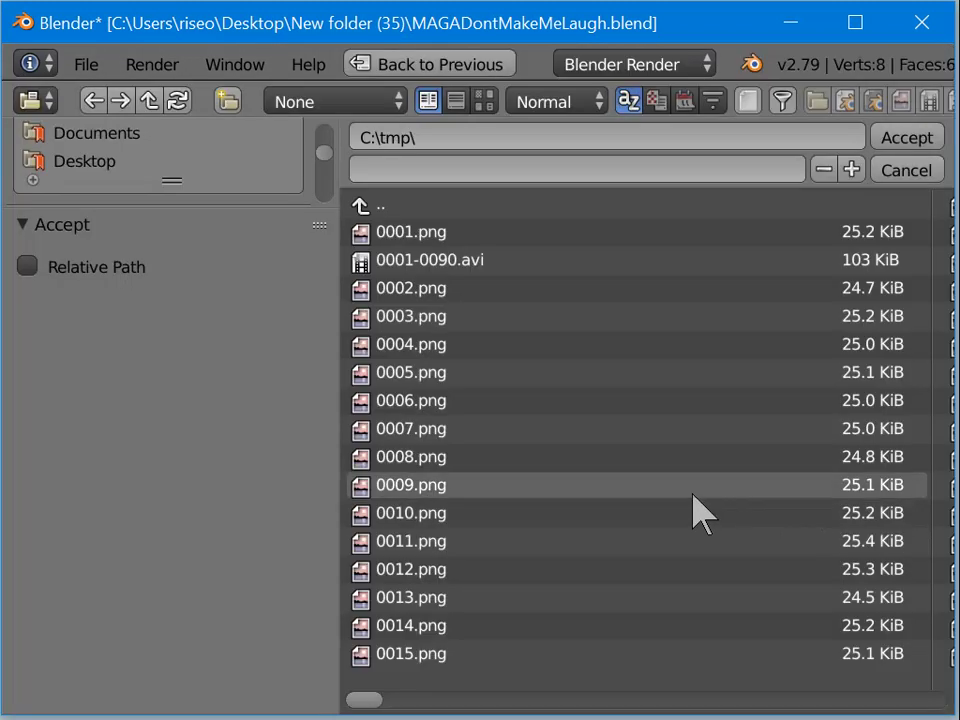
# Step: Set the output path to FixingAHole inside Desktop's New folder (35)
pyautogui.click(170, 166)
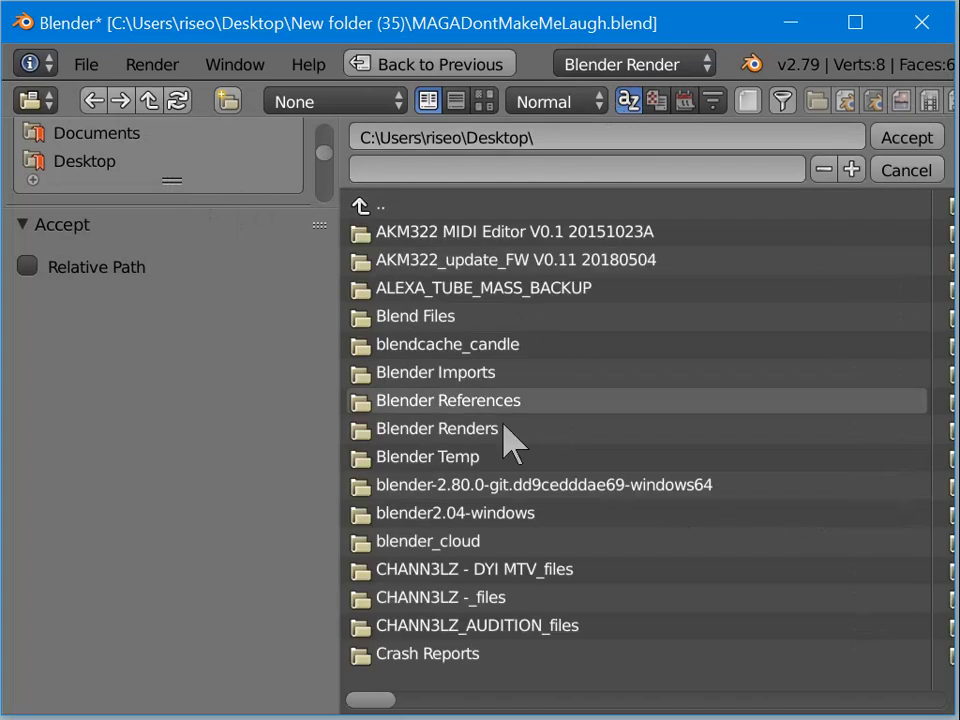
pyautogui.moveTo(400, 700); pyautogui.dragTo(506, 704)
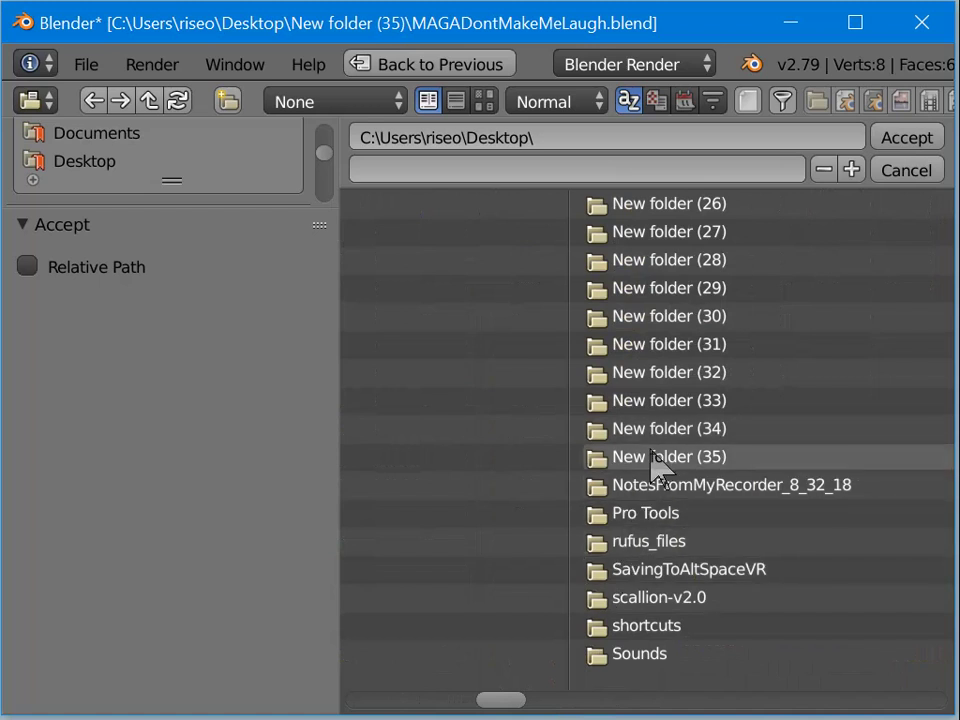
pyautogui.click(594, 460)
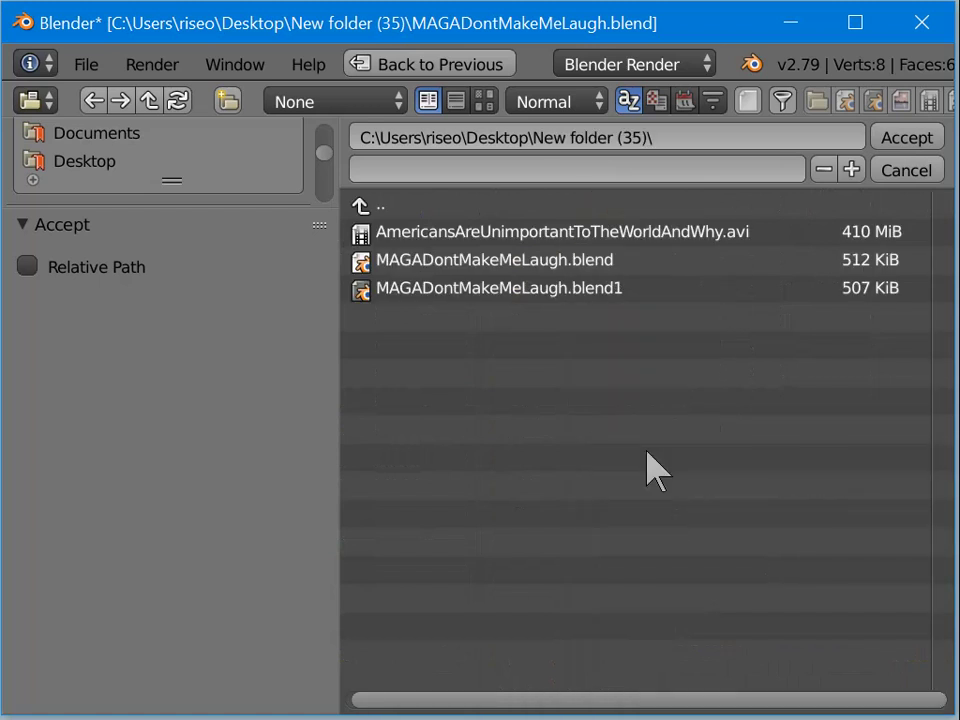
pyautogui.click(651, 165)
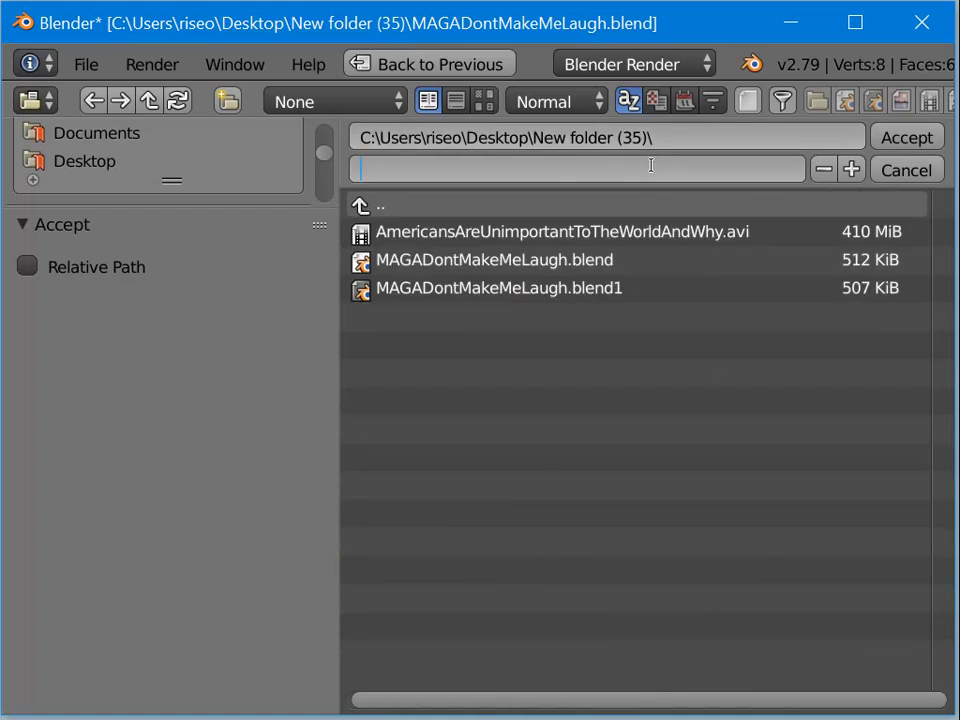
pyautogui.write('FixingAHol')
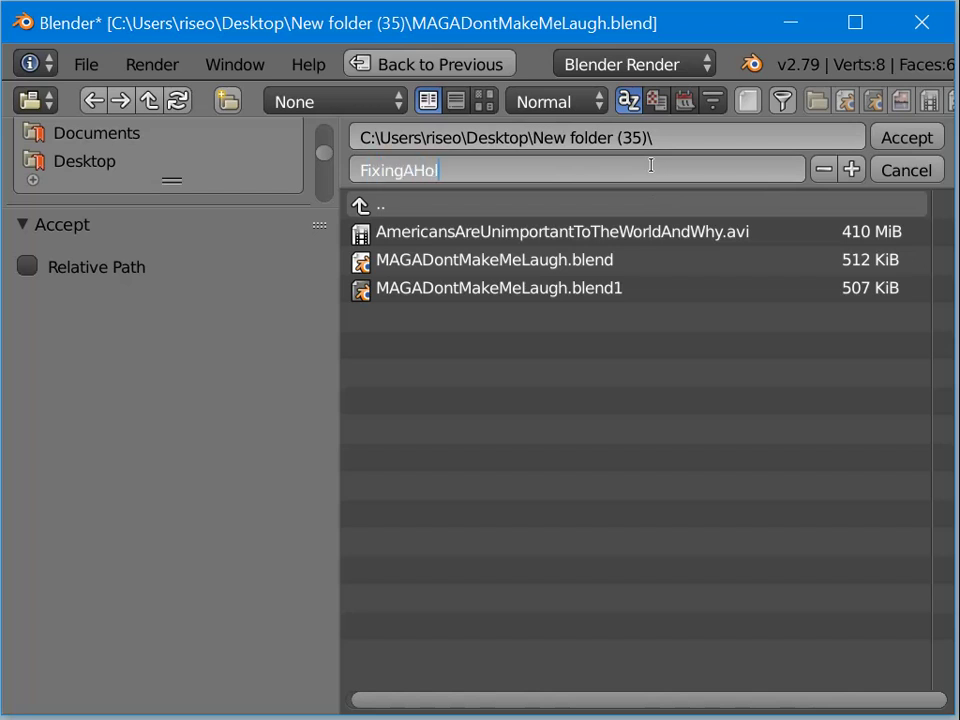
pyautogui.write('e')
pyautogui.press('Return')
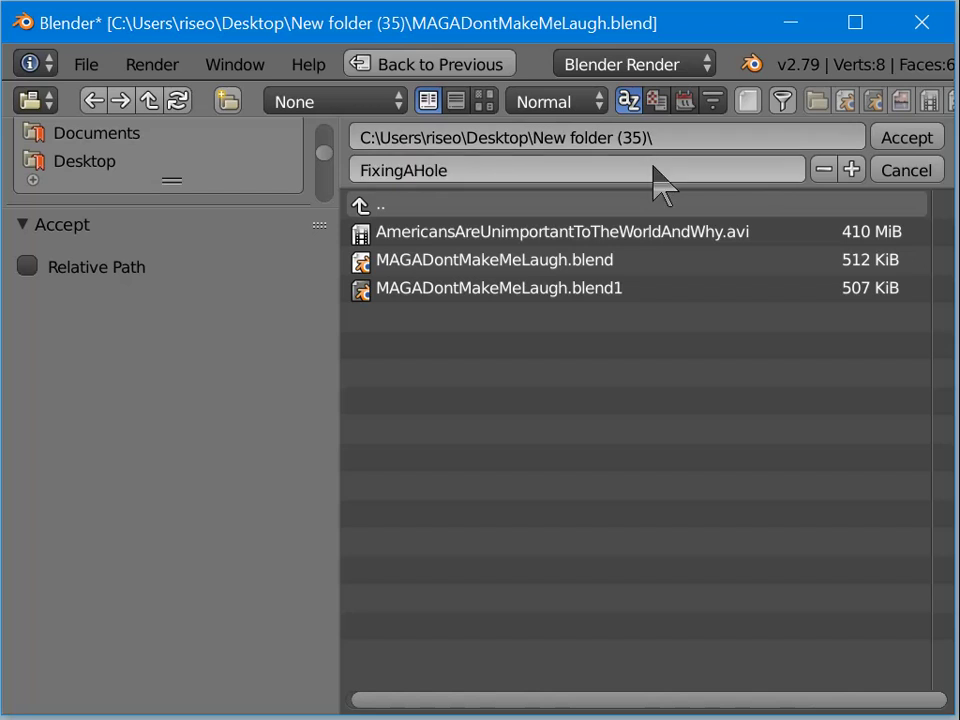
pyautogui.click(886, 146)
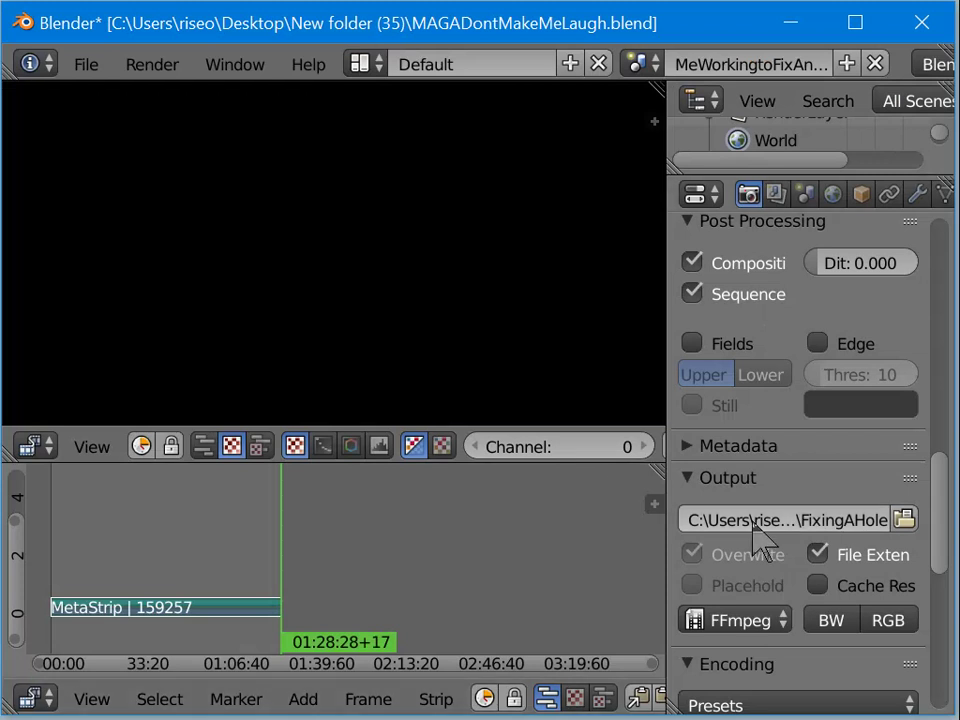
pyautogui.scroll(-5, 761, 540)
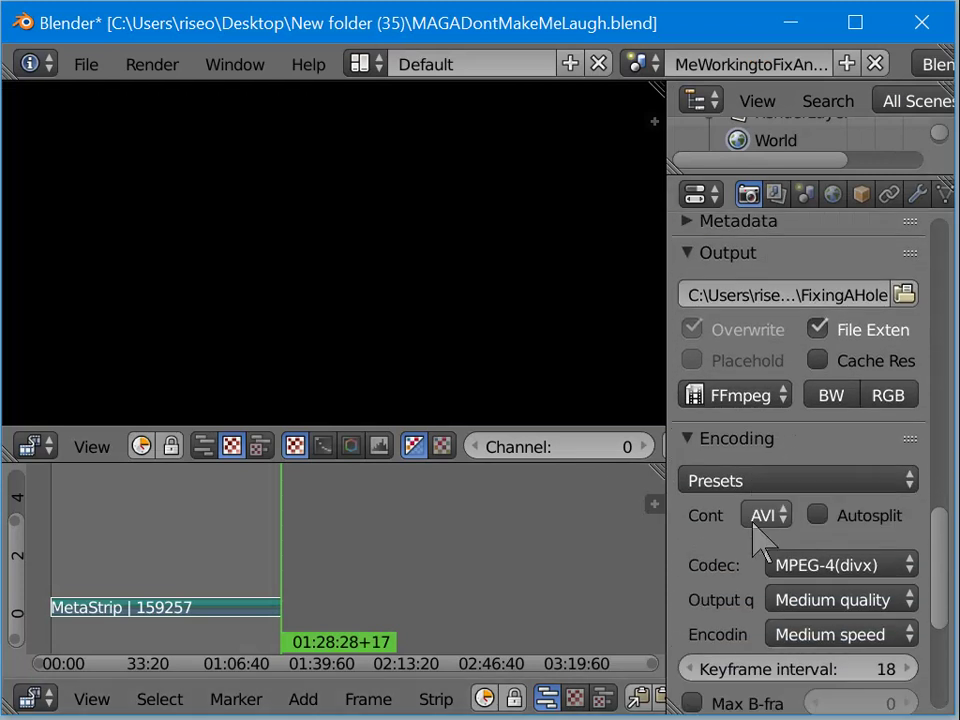
pyautogui.scroll(-4, 760, 540)
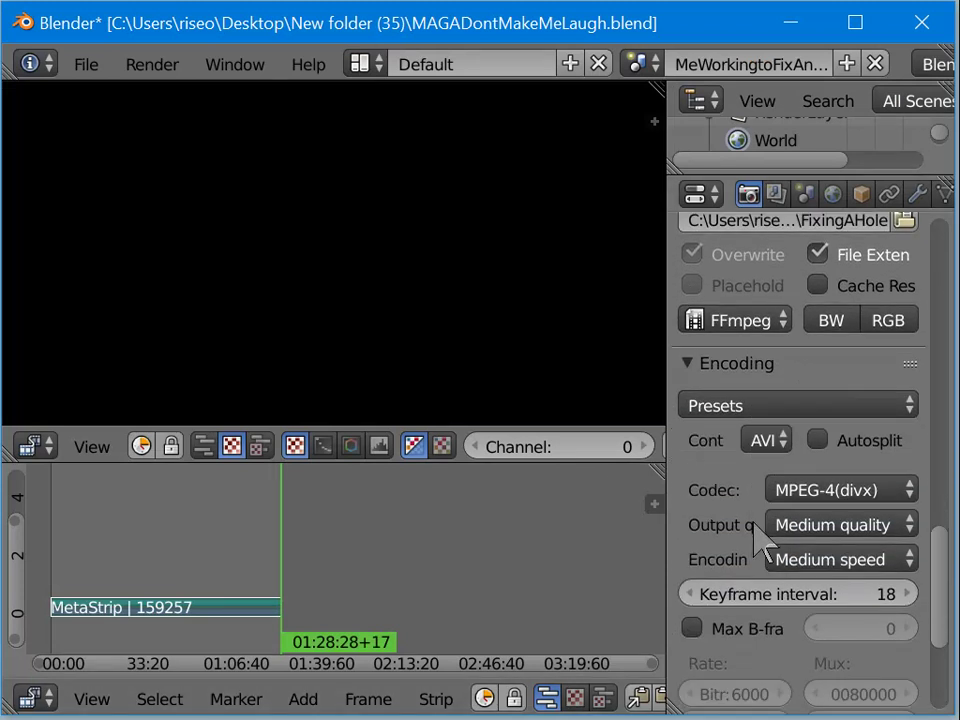
pyautogui.scroll(-4, 785, 532)
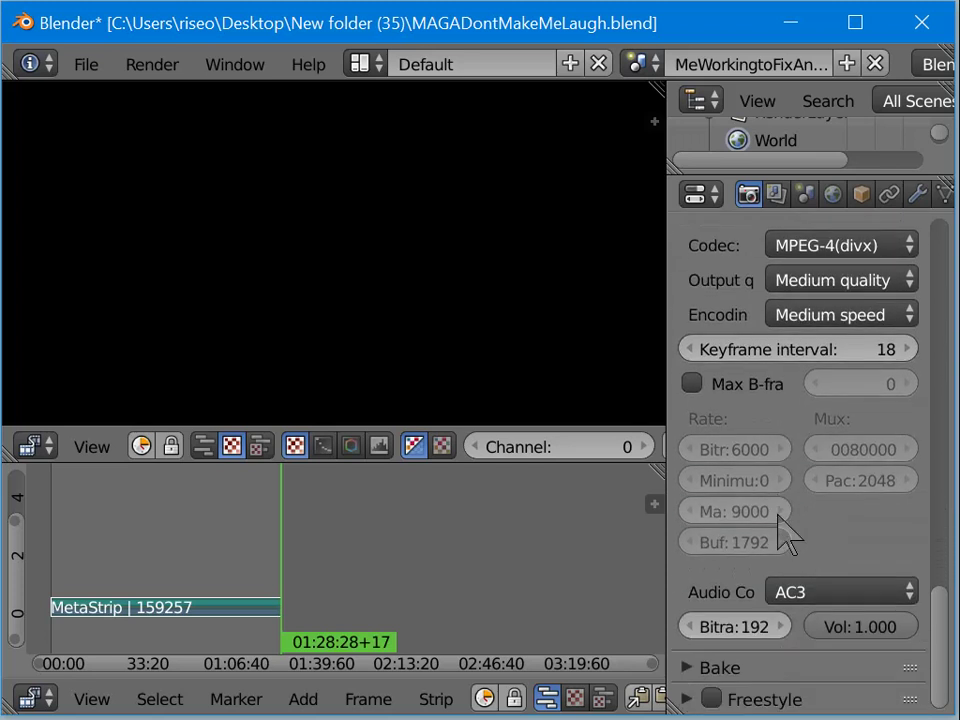
pyautogui.scroll(3, 788, 536)
pyautogui.scroll(3, 785, 535)
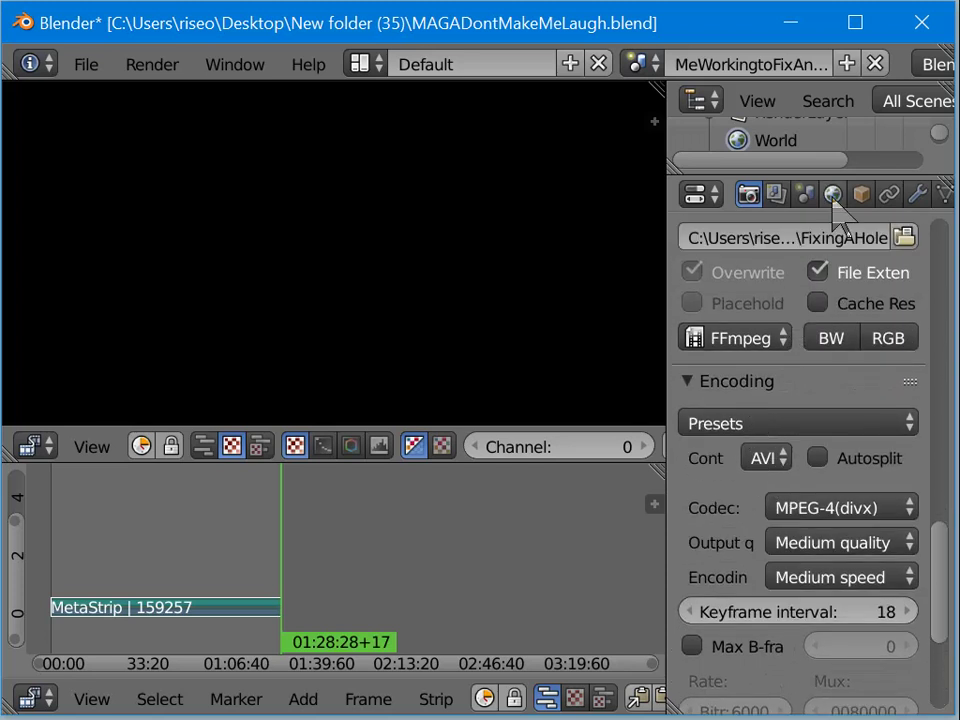
# Step: Switch back to the MyPerceptionForAmericaNow scene and save the blend file
pyautogui.click(645, 64)
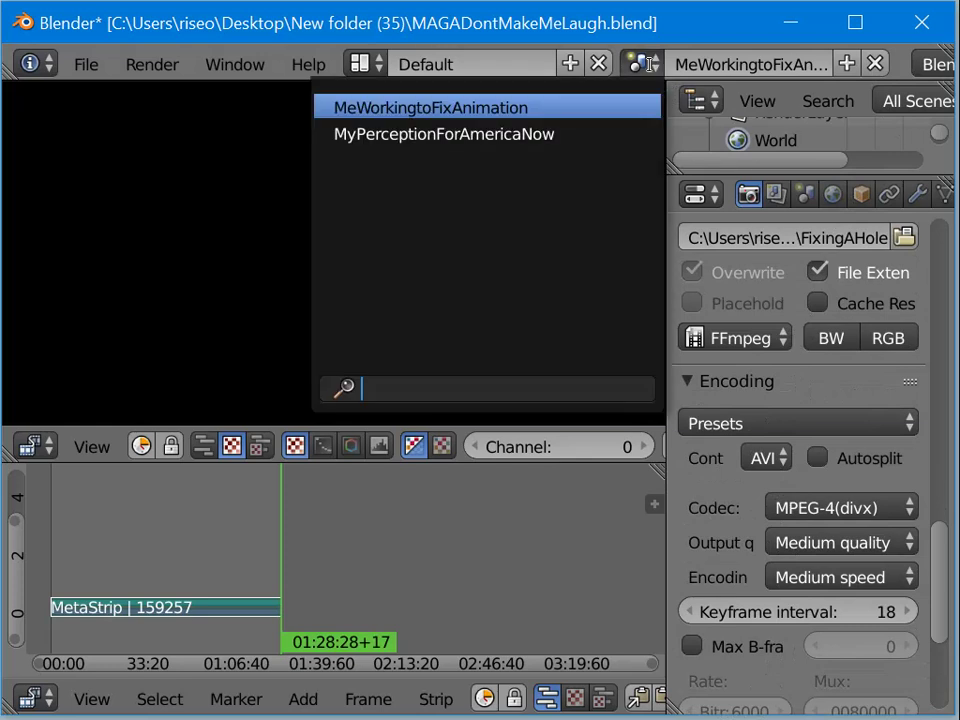
pyautogui.click(570, 134)
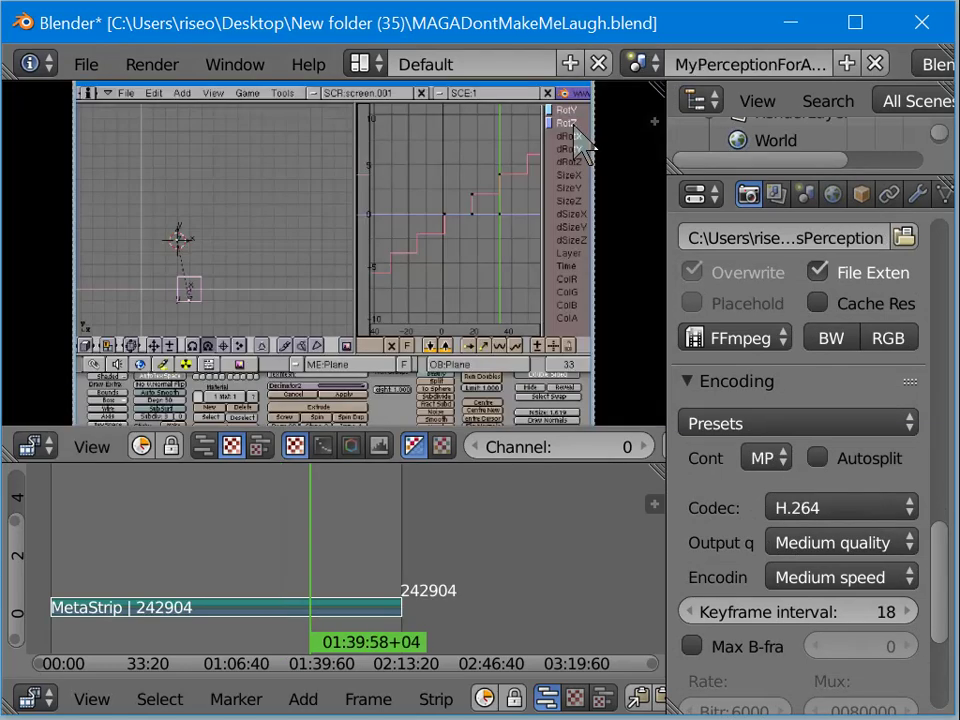
pyautogui.hotkey('ctrl', 'shift', 's')
pyautogui.press('Return')
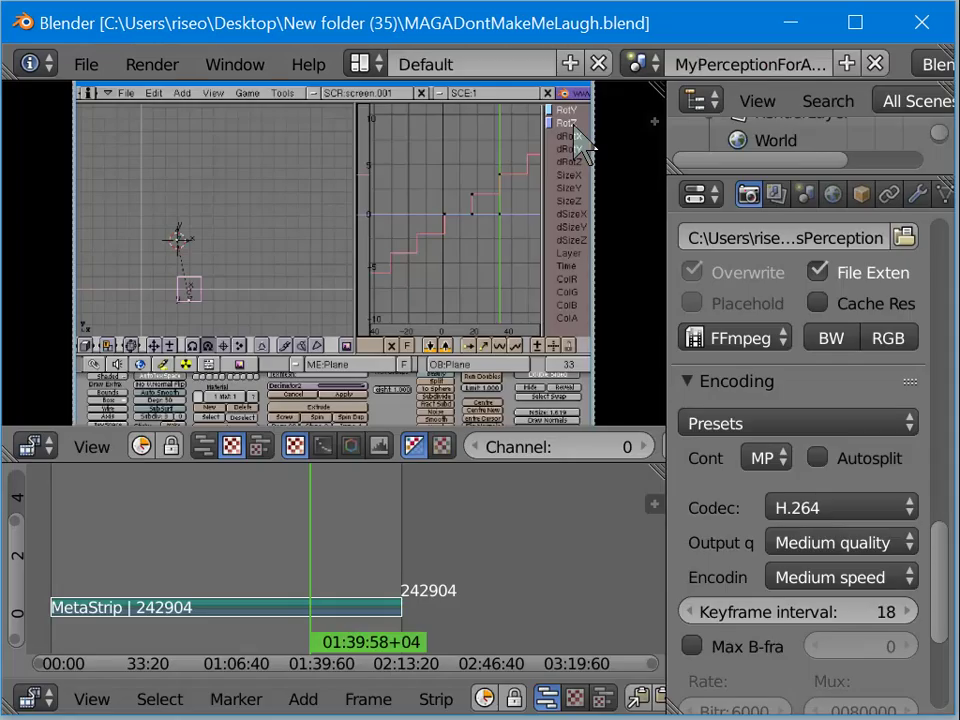
# Step: Start rendering the MyPerceptionForAmericaNow scene's animation
pyautogui.scroll(8, 860, 400)
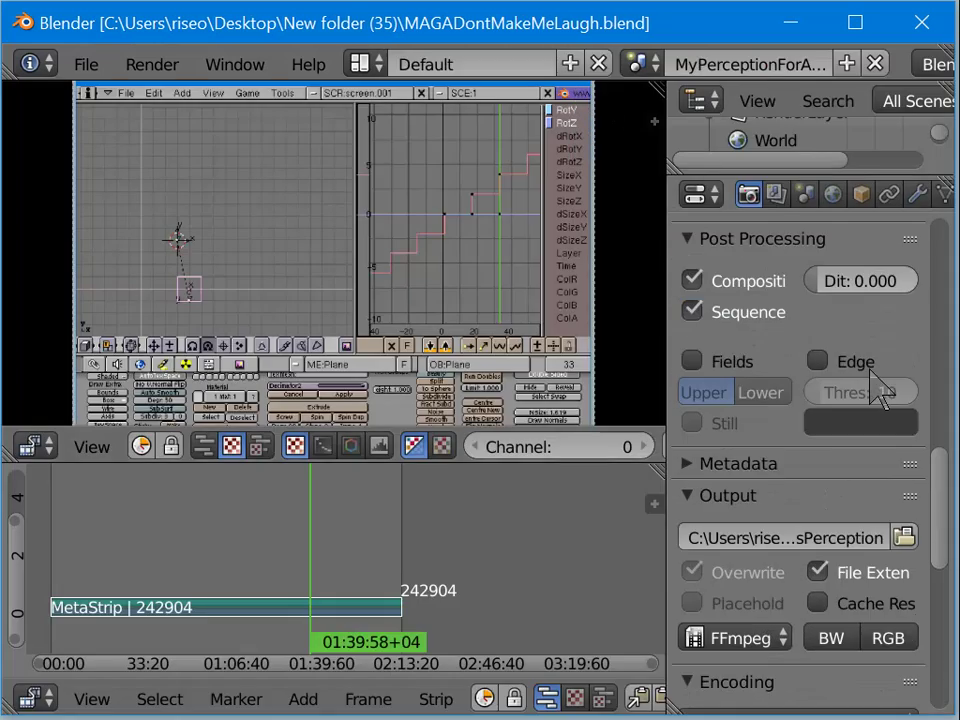
pyautogui.scroll(10, 875, 385)
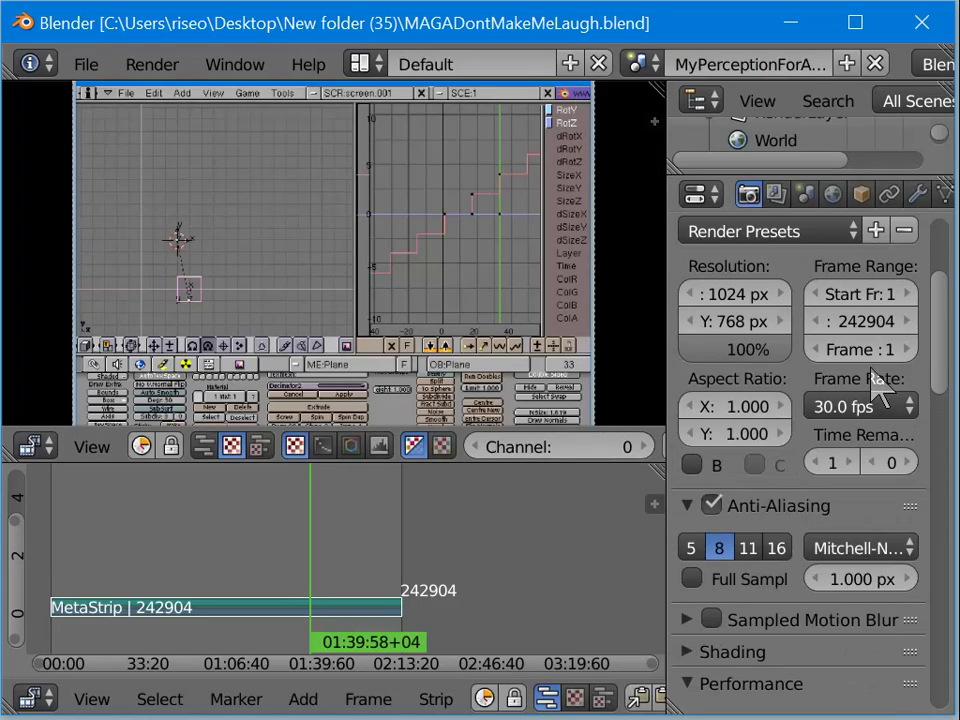
pyautogui.scroll(5, 830, 385)
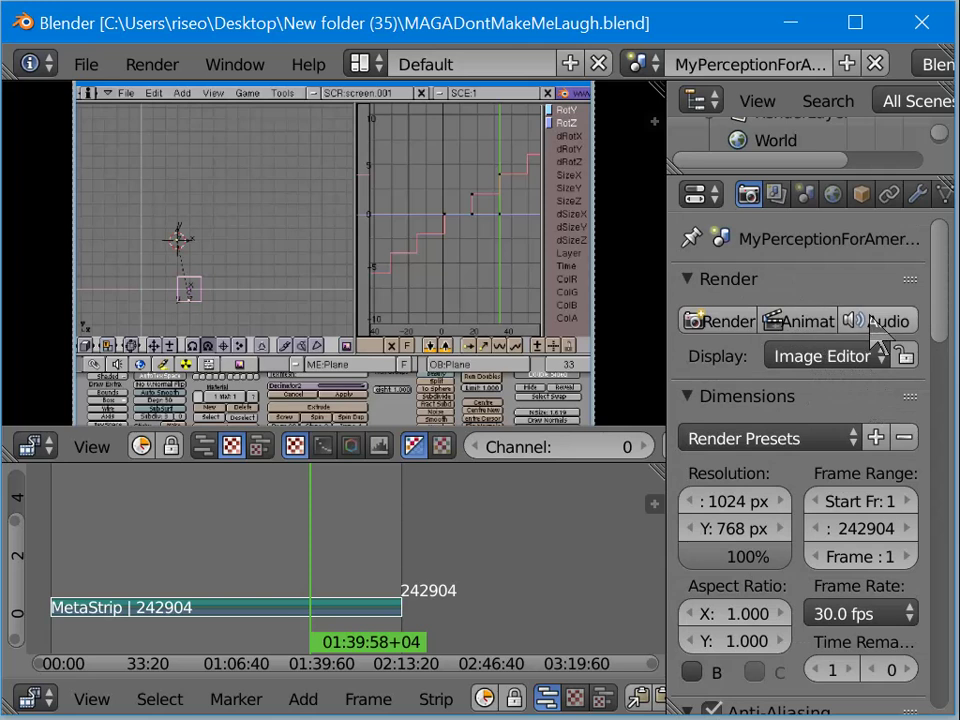
pyautogui.click(806, 322)
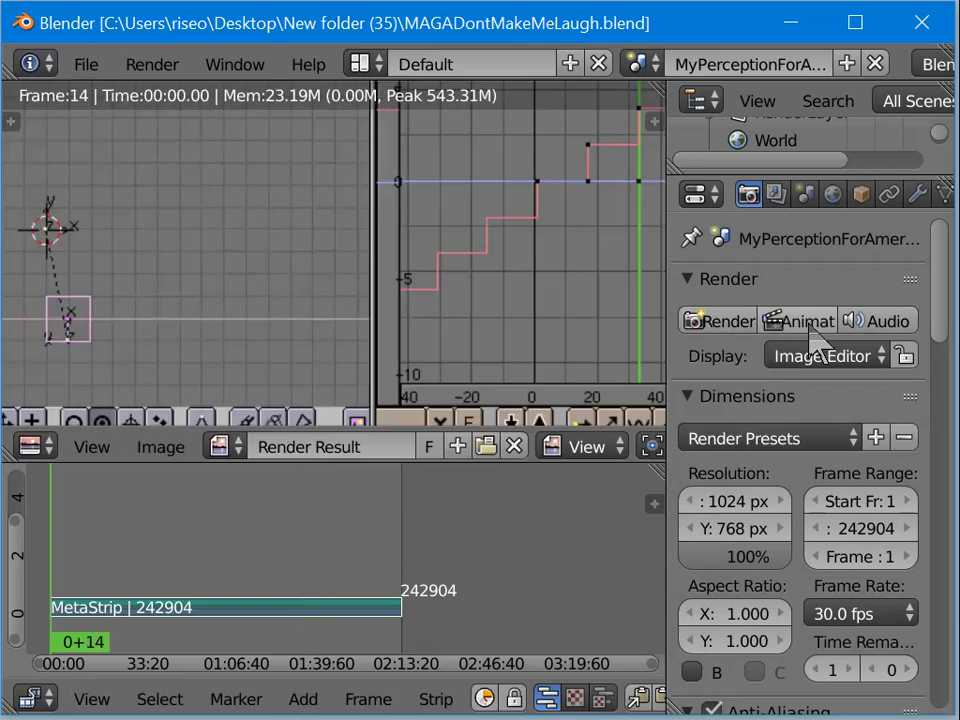